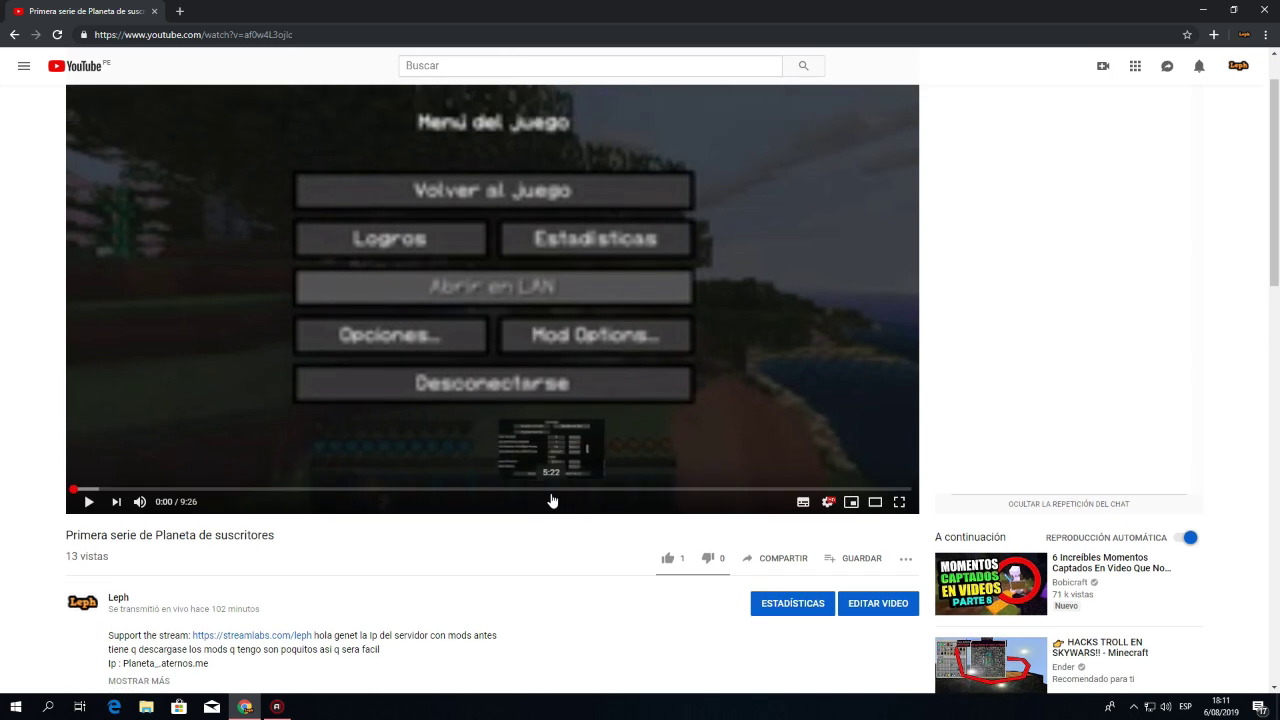
Expand the description of the video "Primera serie de Planeta de suscritores" and open its MediaFire download link
{"action": "scroll", "coordinate": [443, 528], "scroll_direction": "down", "scroll_amount": 2}
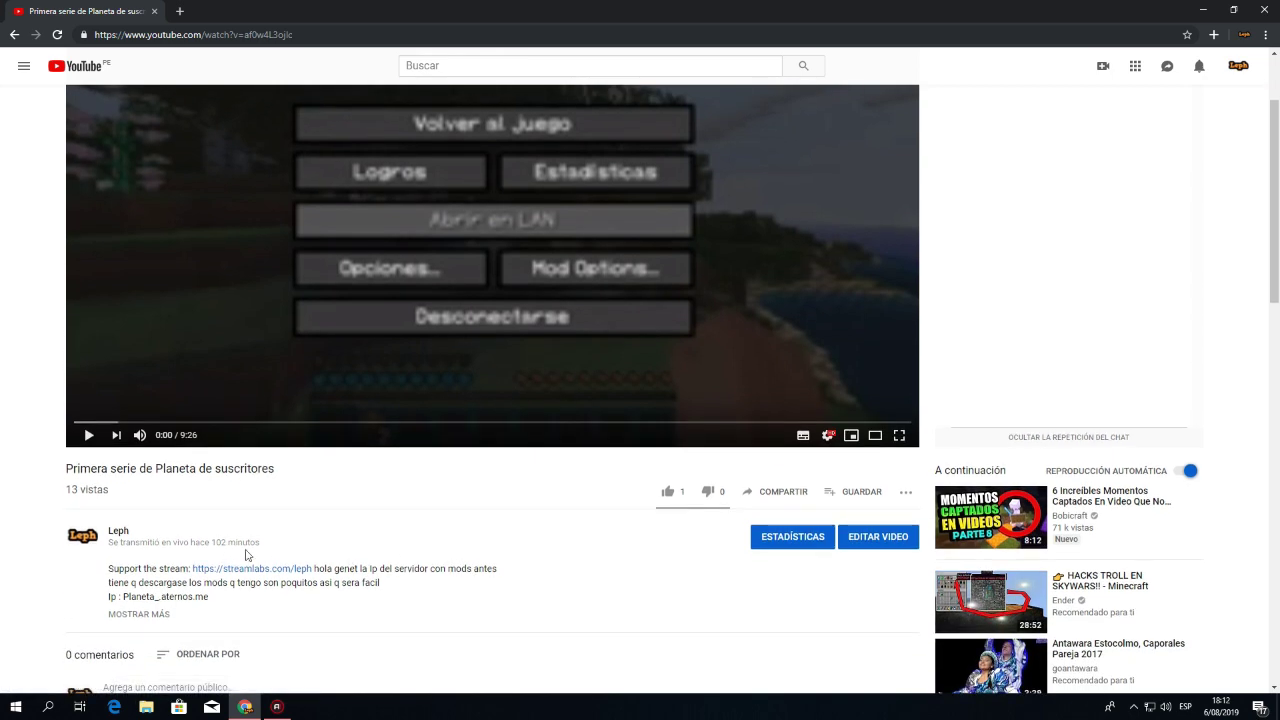
{"action": "scroll", "coordinate": [263, 542], "scroll_direction": "down", "scroll_amount": 2}
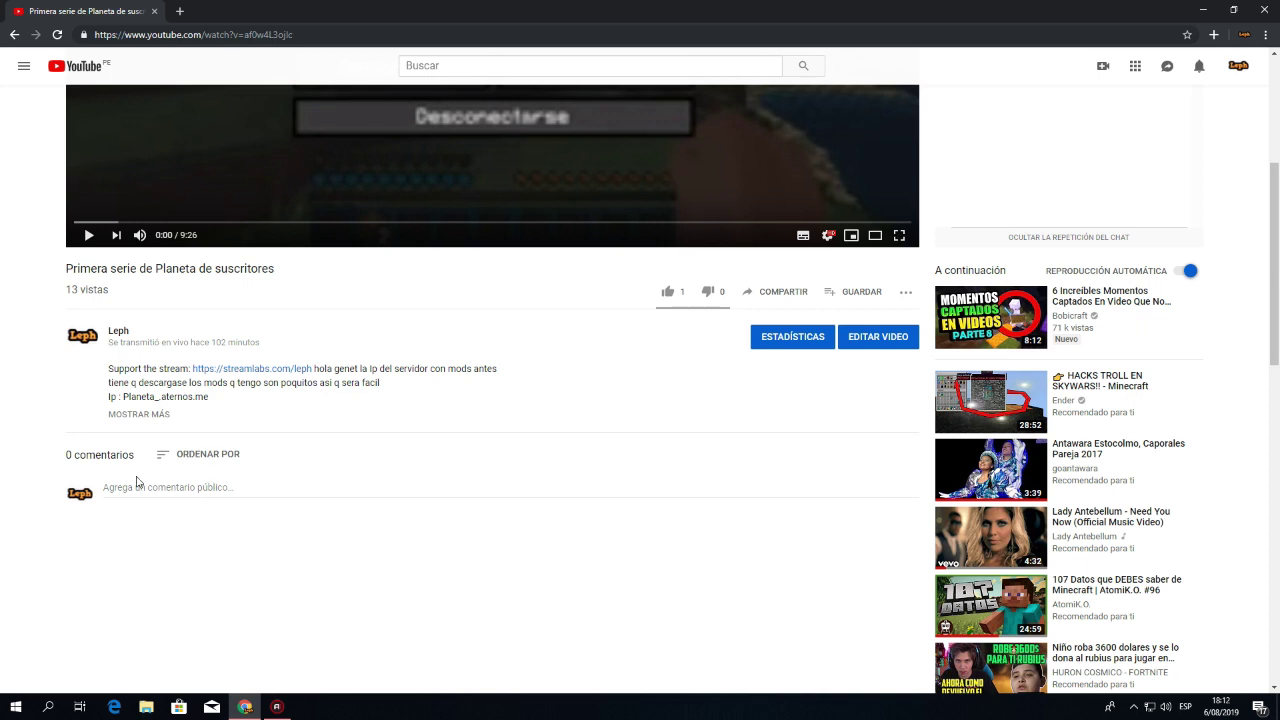
{"action": "left_click", "coordinate": [155, 414]}
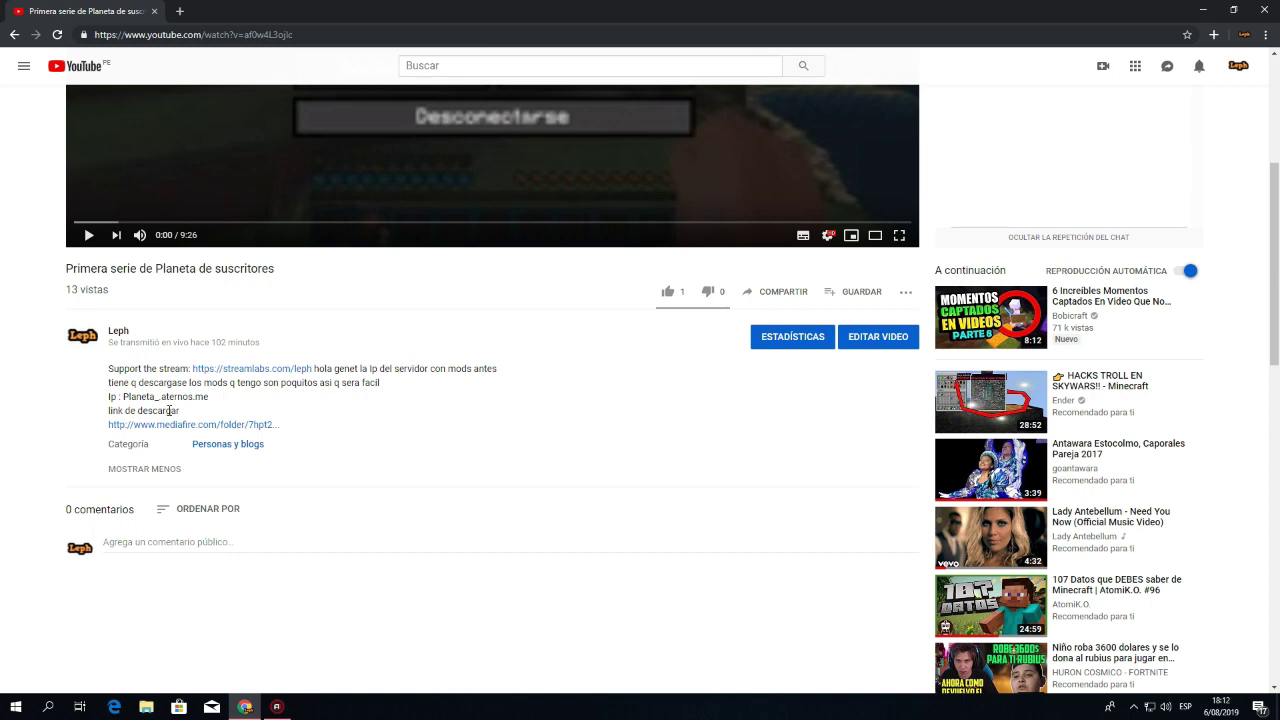
{"action": "scroll", "coordinate": [406, 430], "scroll_direction": "up", "scroll_amount": 3}
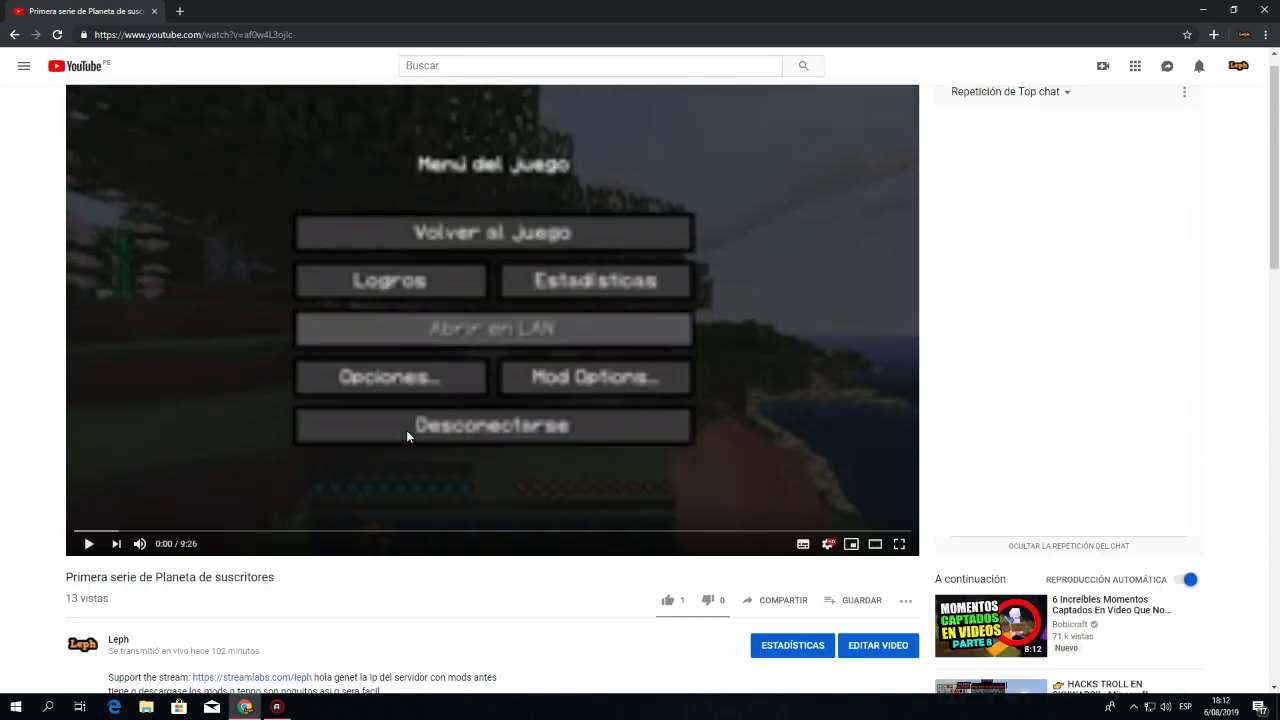
{"action": "scroll", "coordinate": [423, 563], "scroll_direction": "down", "scroll_amount": 2}
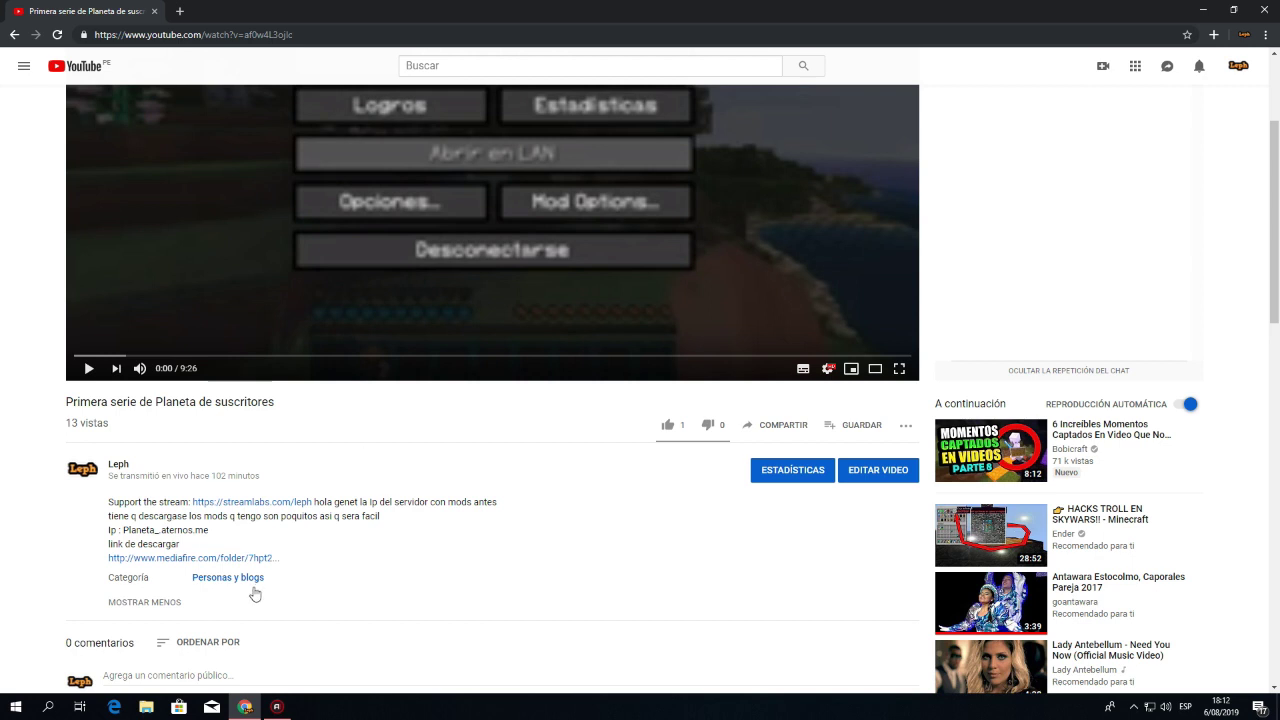
{"action": "left_click", "coordinate": [187, 559]}
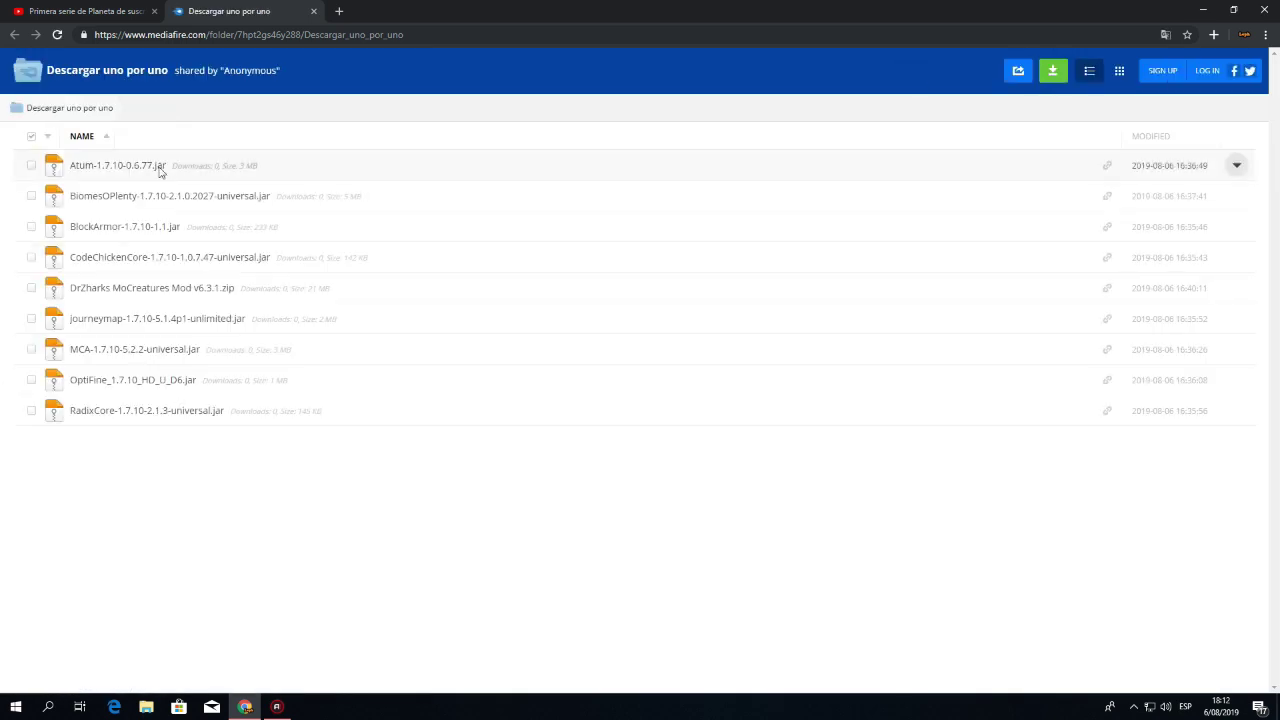
View the download pages of the Atum, BiomesOPlenty, BlockArmor and CodeChickenCore files one by one, closing each page
{"action": "left_click", "coordinate": [100, 166]}
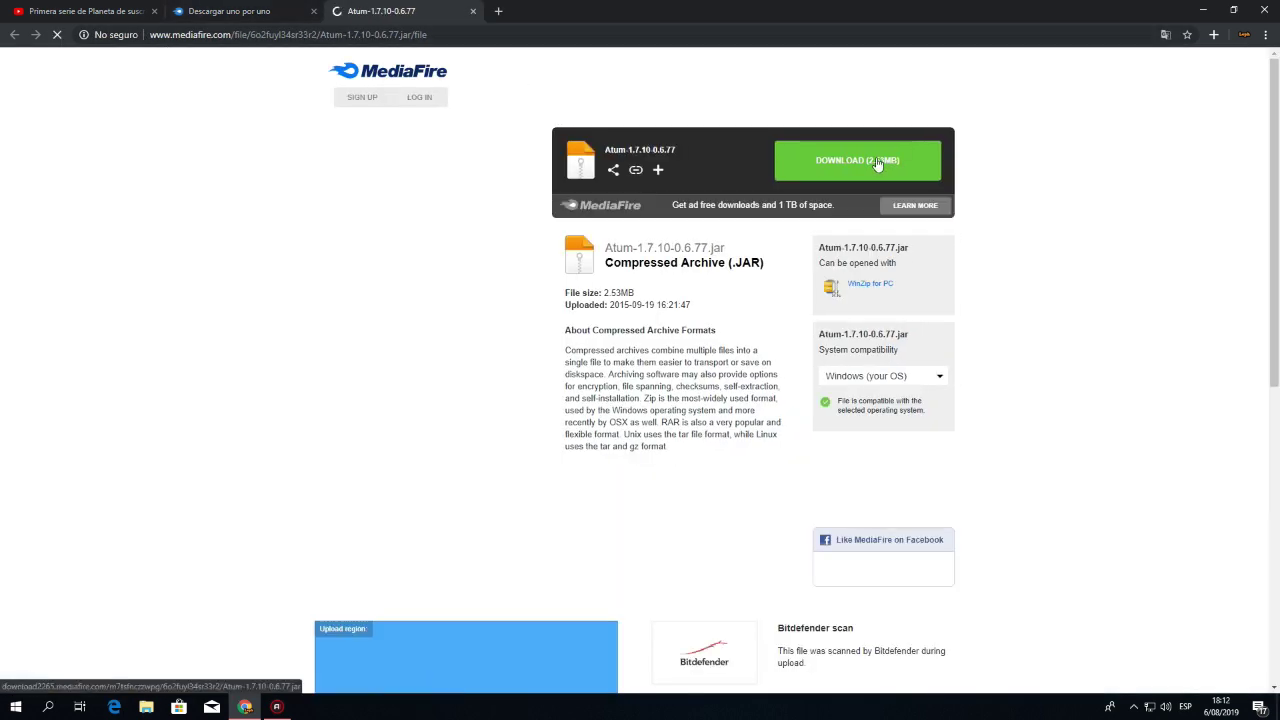
{"action": "left_click", "coordinate": [472, 10]}
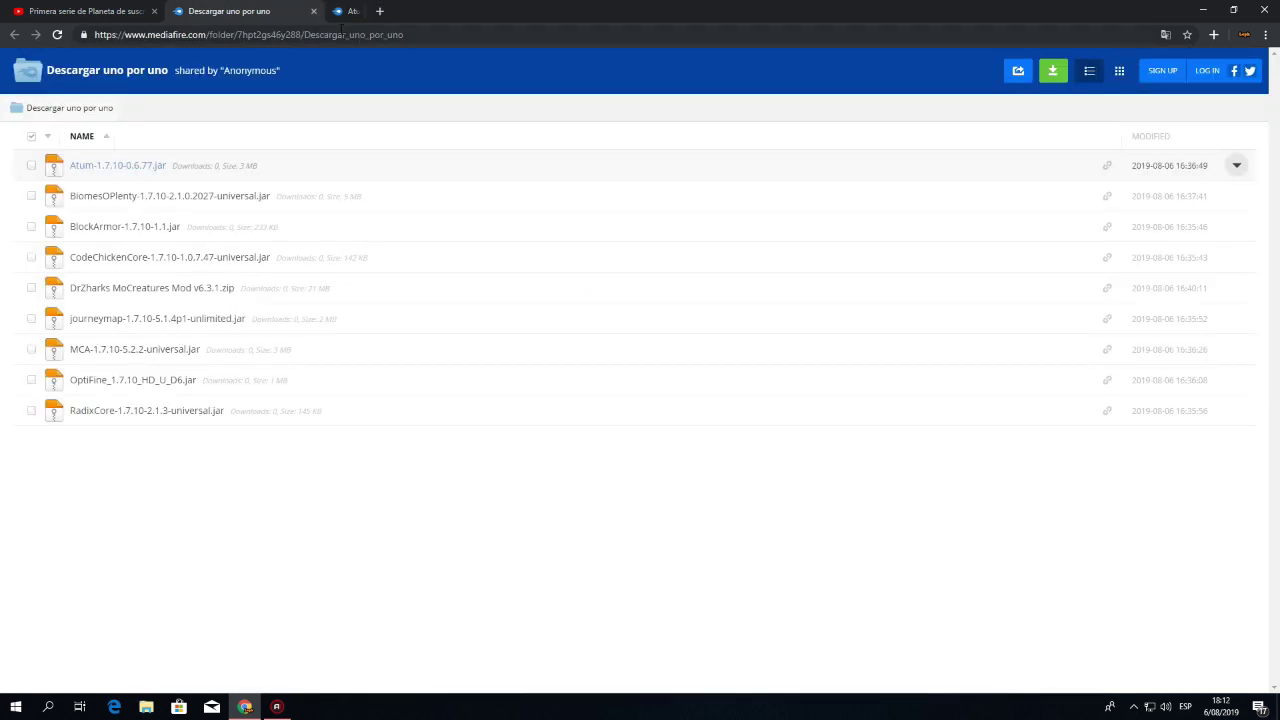
{"action": "left_click", "coordinate": [97, 195]}
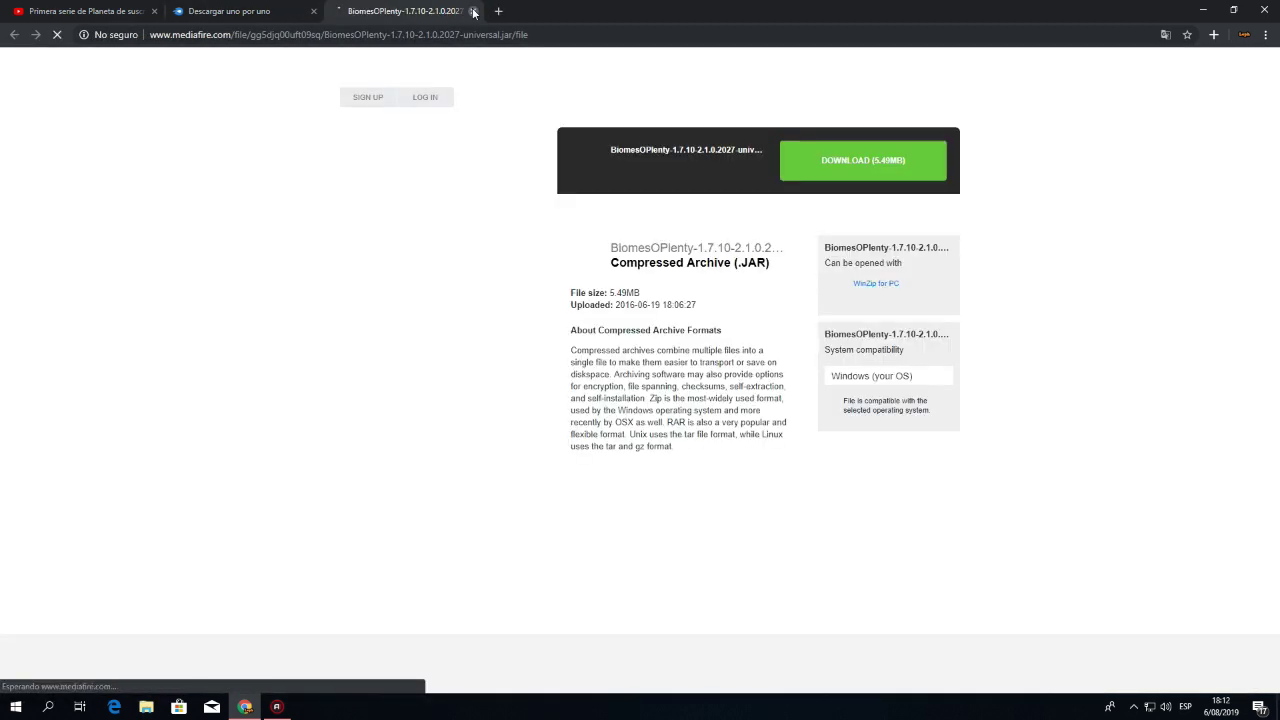
{"action": "left_click", "coordinate": [472, 10]}
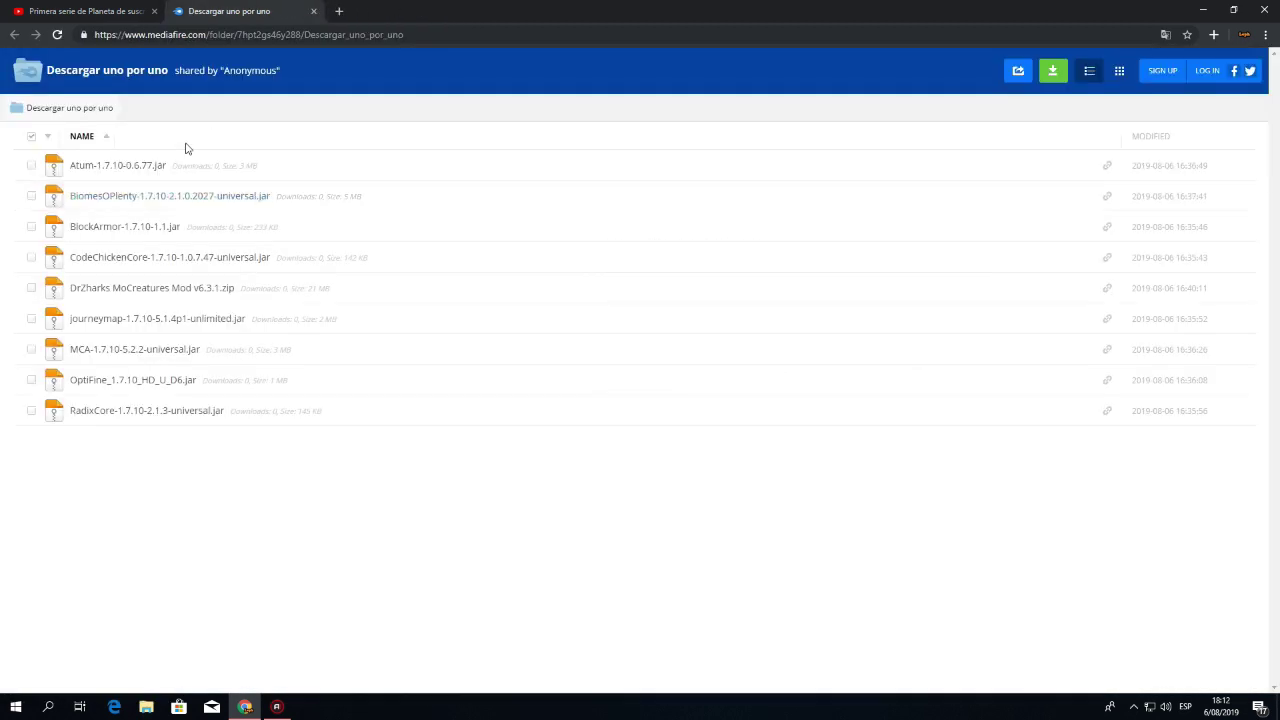
{"action": "left_click", "coordinate": [127, 228]}
{"action": "left_click", "coordinate": [472, 10]}
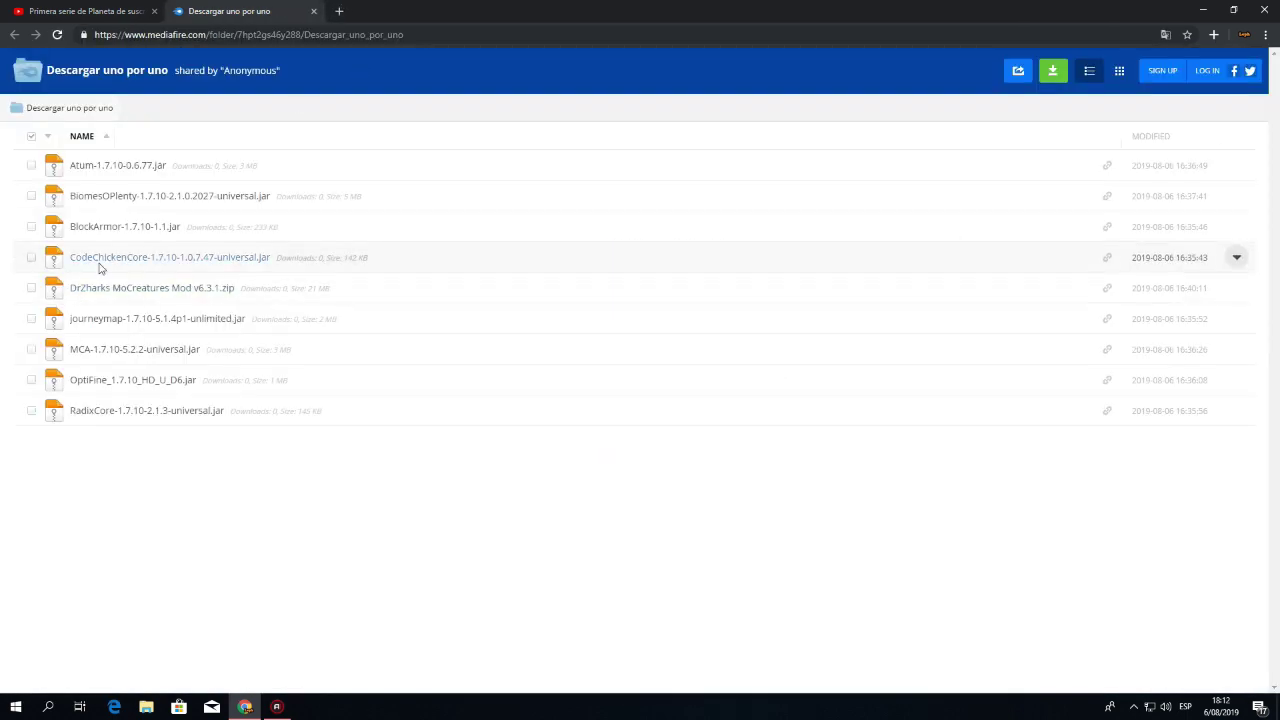
{"action": "left_click", "coordinate": [99, 264]}
{"action": "left_click", "coordinate": [472, 10]}
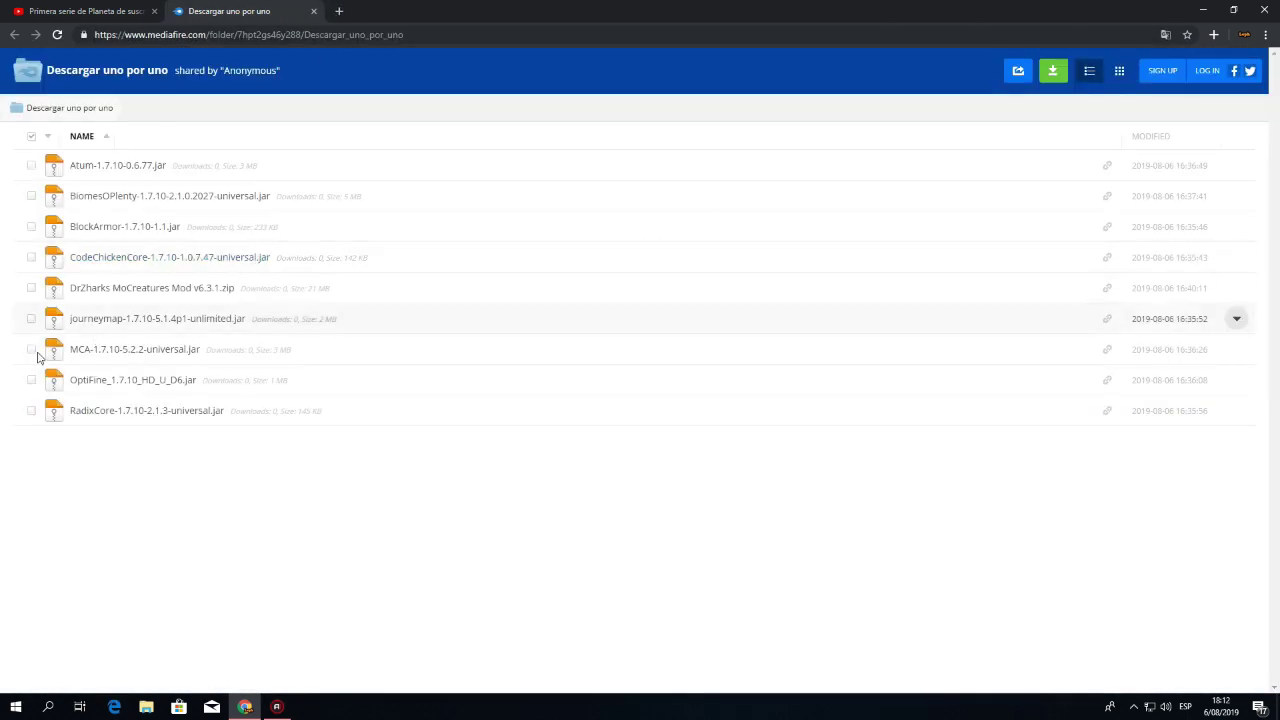
{"action": "left_click", "coordinate": [30, 412]}
{"action": "left_click", "coordinate": [33, 382]}
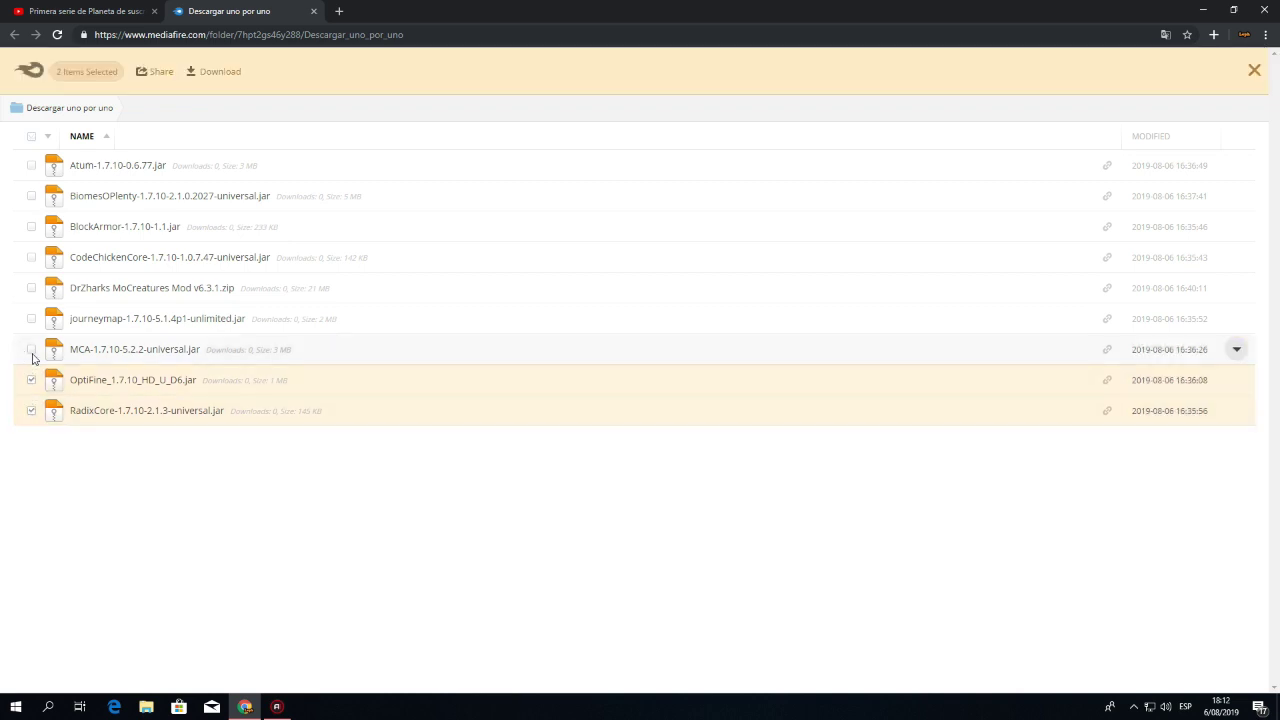
{"action": "left_click", "coordinate": [33, 348]}
{"action": "left_click", "coordinate": [32, 352]}
{"action": "left_click", "coordinate": [33, 381]}
{"action": "left_click", "coordinate": [32, 410]}
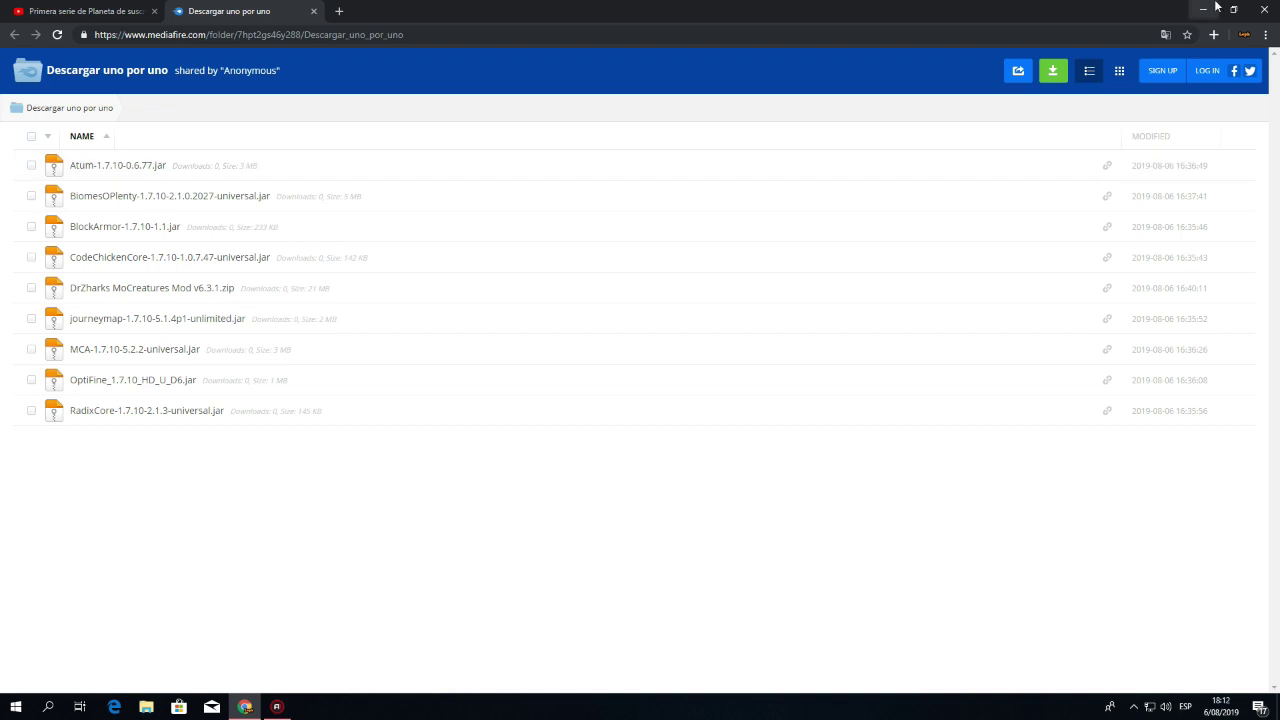
Return to YouTube and search for "forge"
{"action": "left_click", "coordinate": [70, 10]}
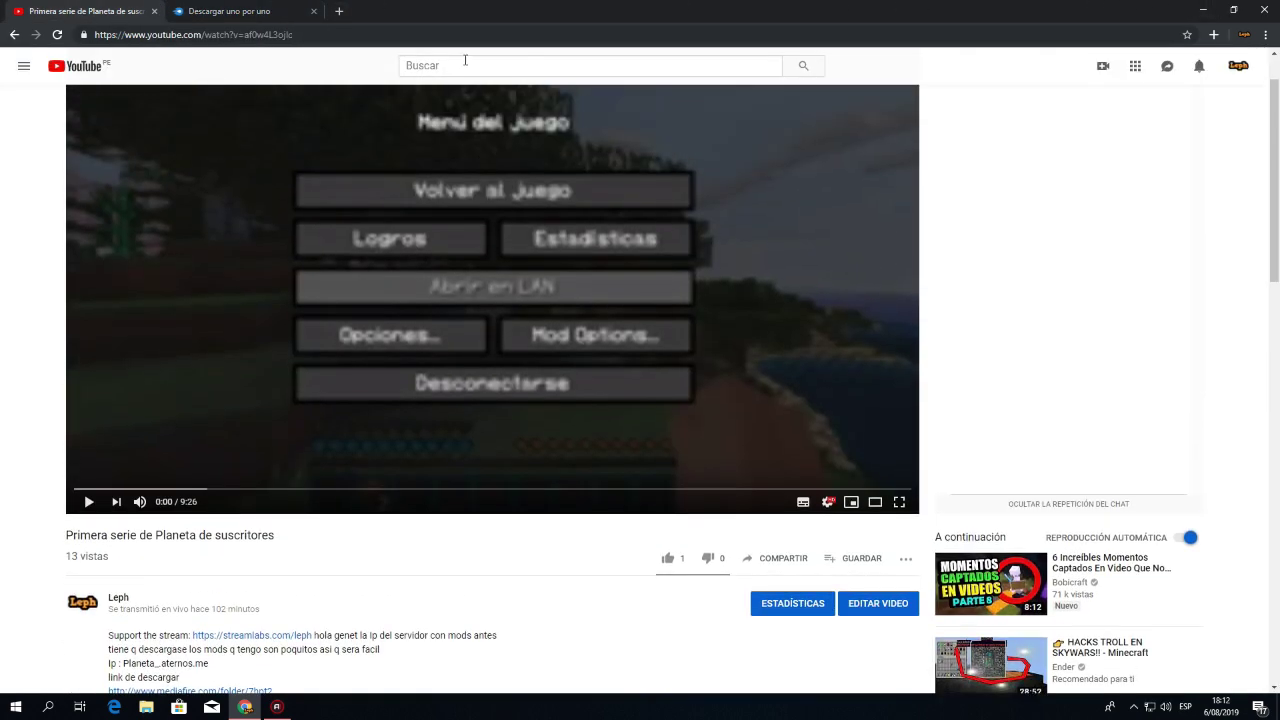
{"action": "left_click", "coordinate": [466, 64]}
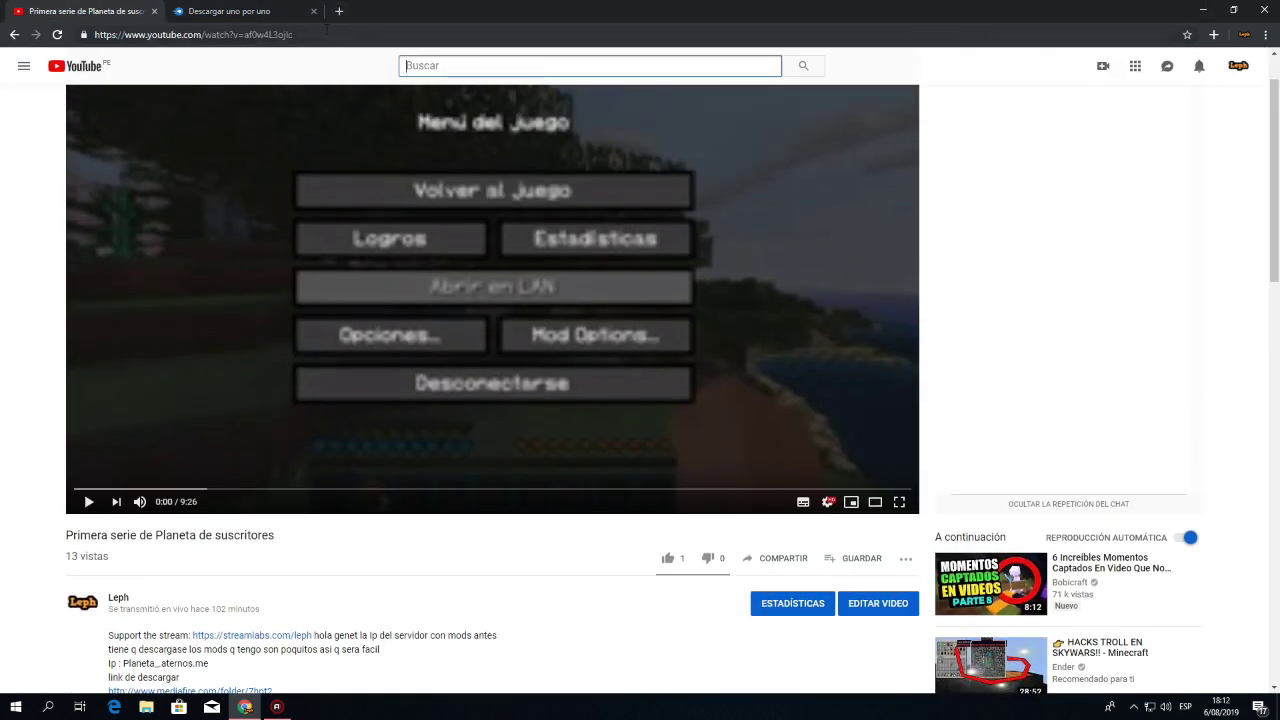
{"action": "type", "text": "forge"}
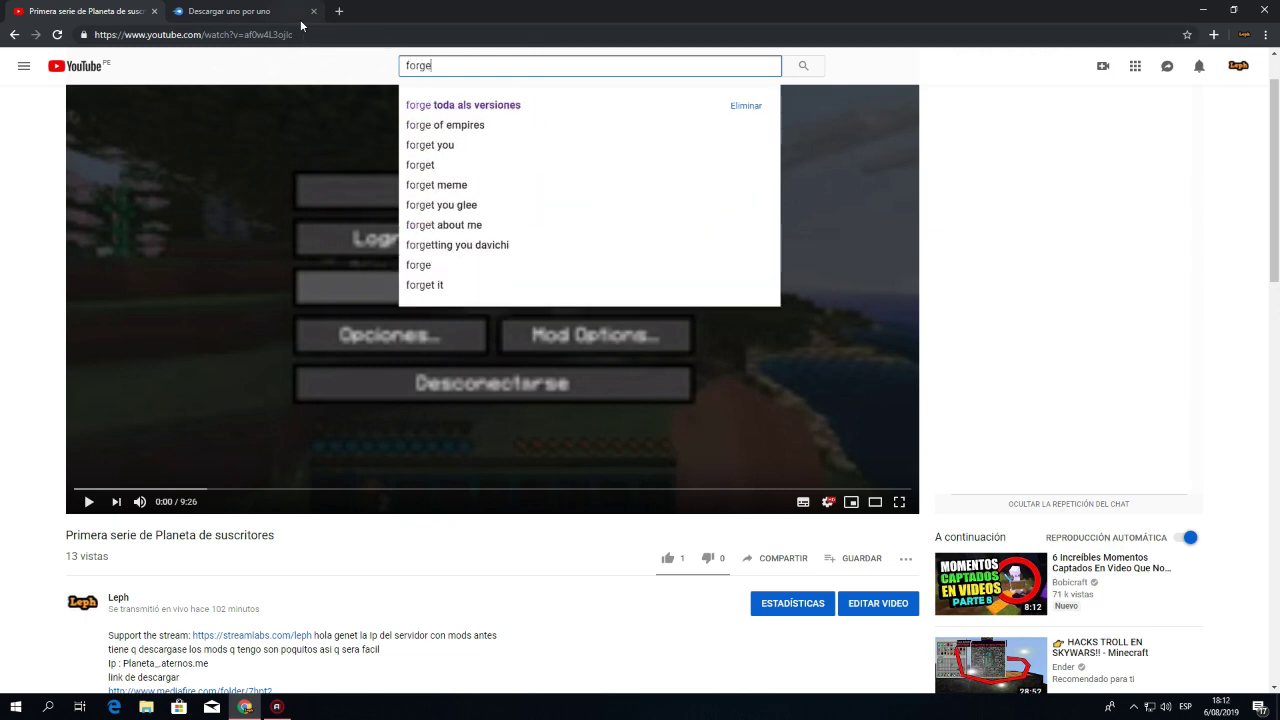
{"action": "key", "text": "Return"}
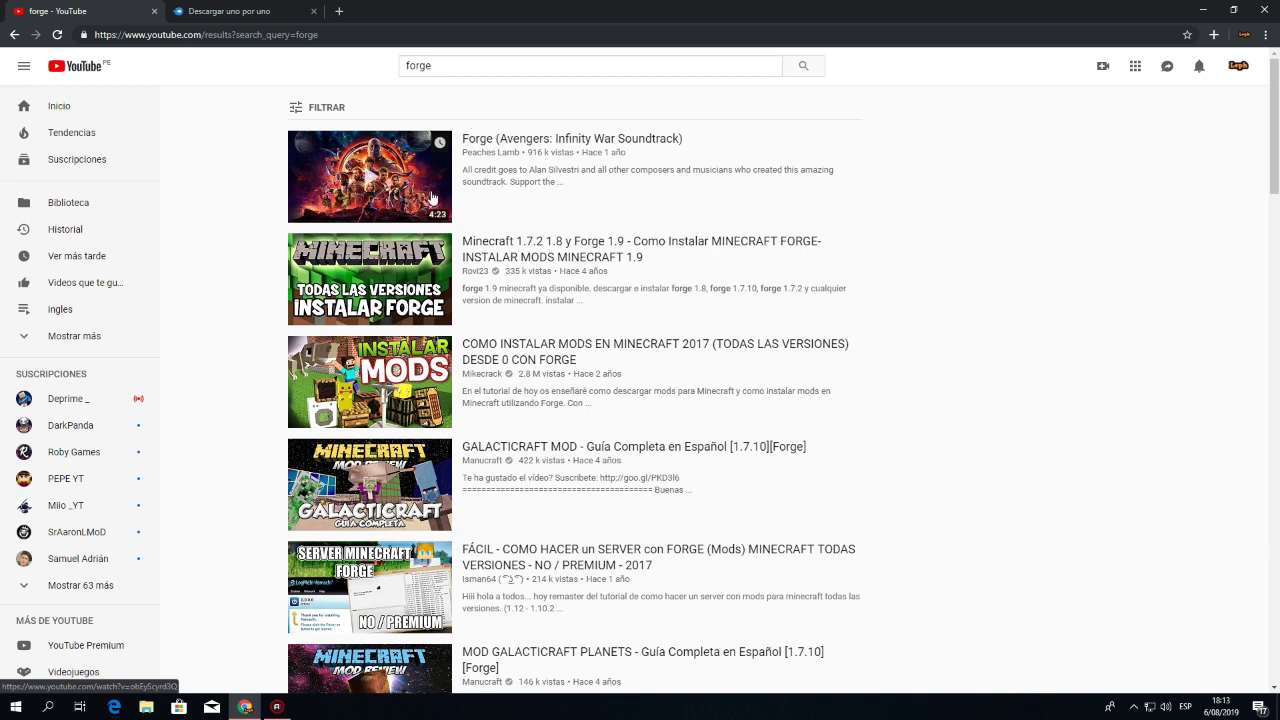
Open the video "COMO INSTALAR MODS EN MINECRAFT 2017 (TODAS LAS VERSIONES) DESDE 0 CON FORGE" and pause it
{"action": "left_click", "coordinate": [461, 71]}
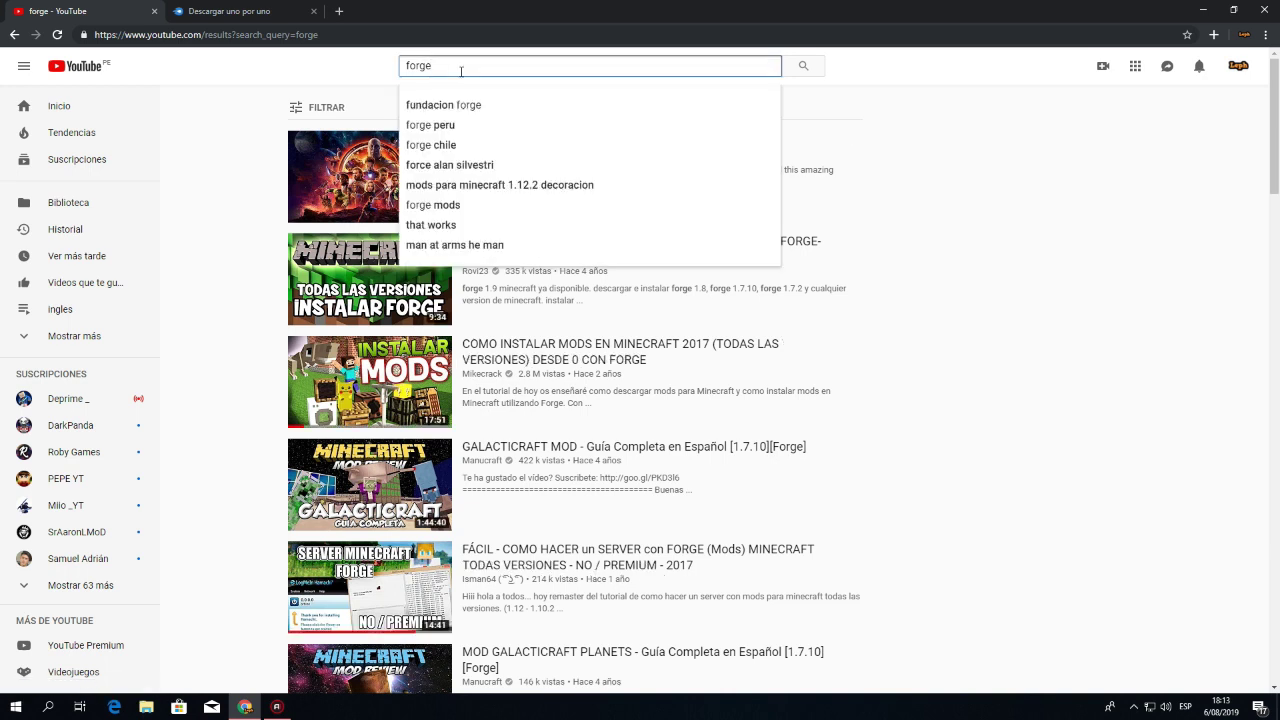
{"action": "left_click", "coordinate": [358, 398]}
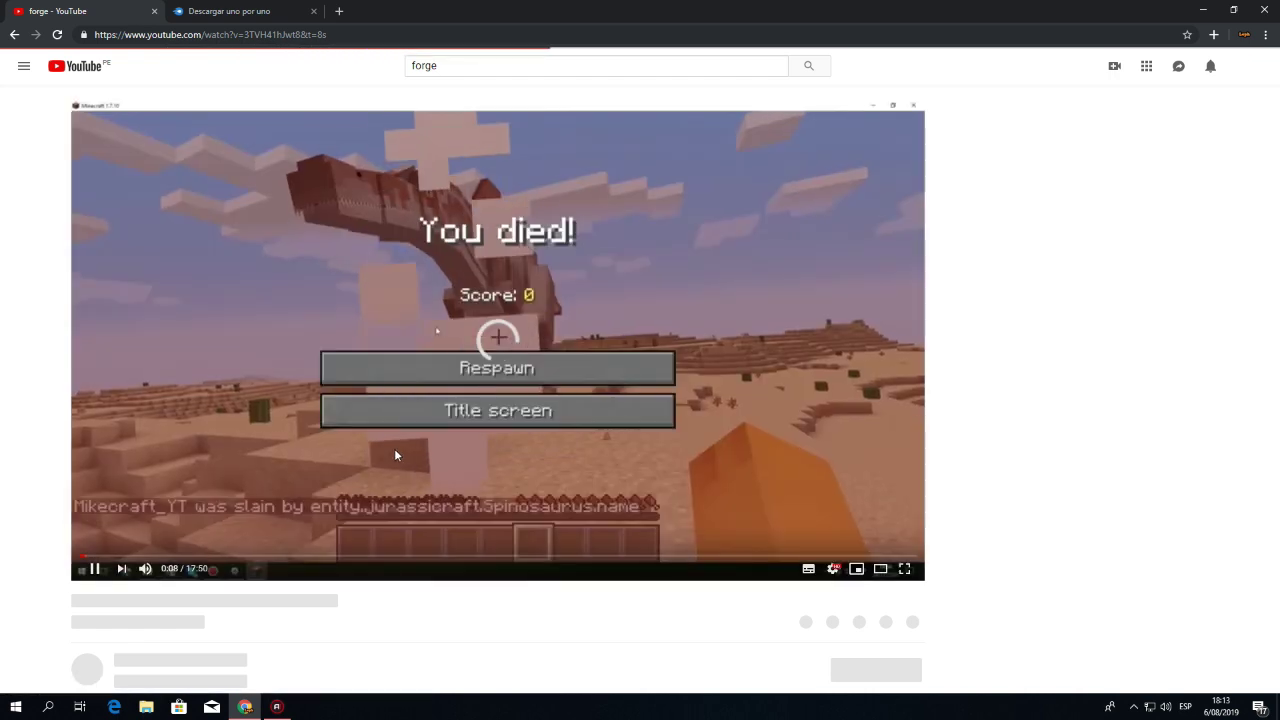
{"action": "left_click", "coordinate": [373, 415]}
Expand the video's description and open its "Descarga Forge" link
{"action": "scroll", "coordinate": [373, 415], "scroll_direction": "down", "scroll_amount": 2}
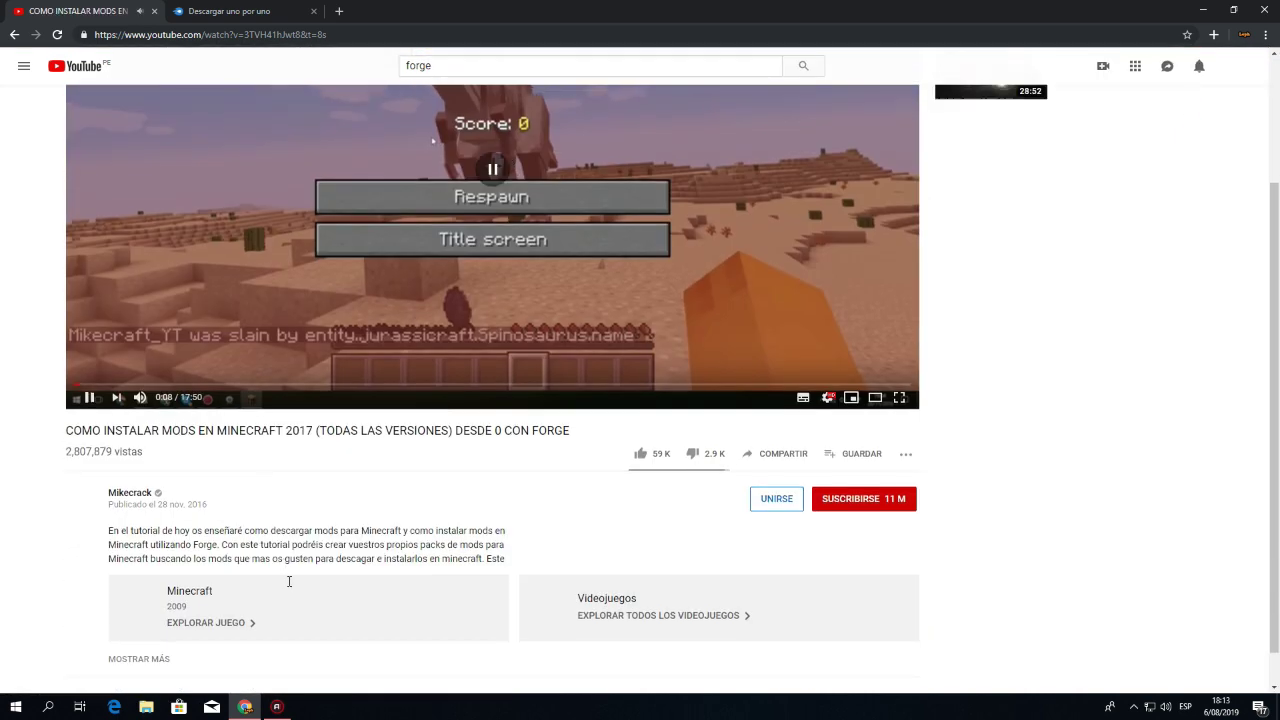
{"action": "left_click", "coordinate": [139, 660]}
{"action": "scroll", "coordinate": [351, 569], "scroll_direction": "down", "scroll_amount": 1}
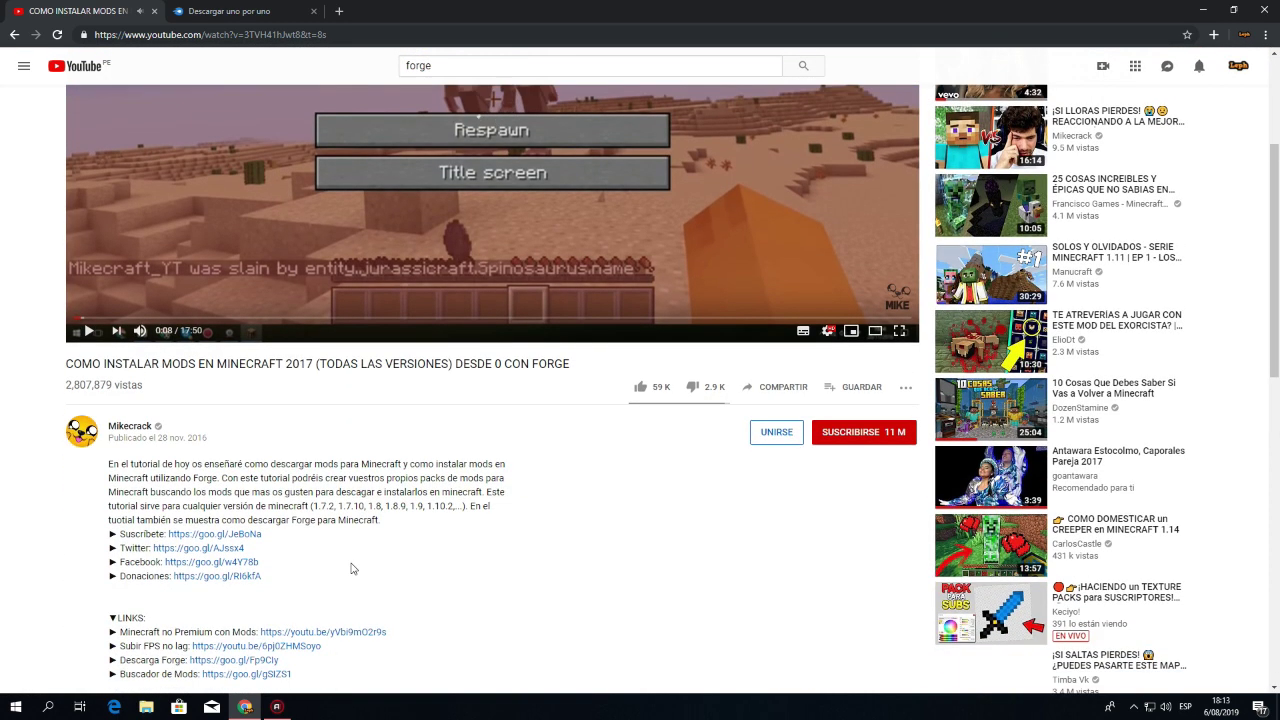
{"action": "scroll", "coordinate": [296, 556], "scroll_direction": "down", "scroll_amount": 3}
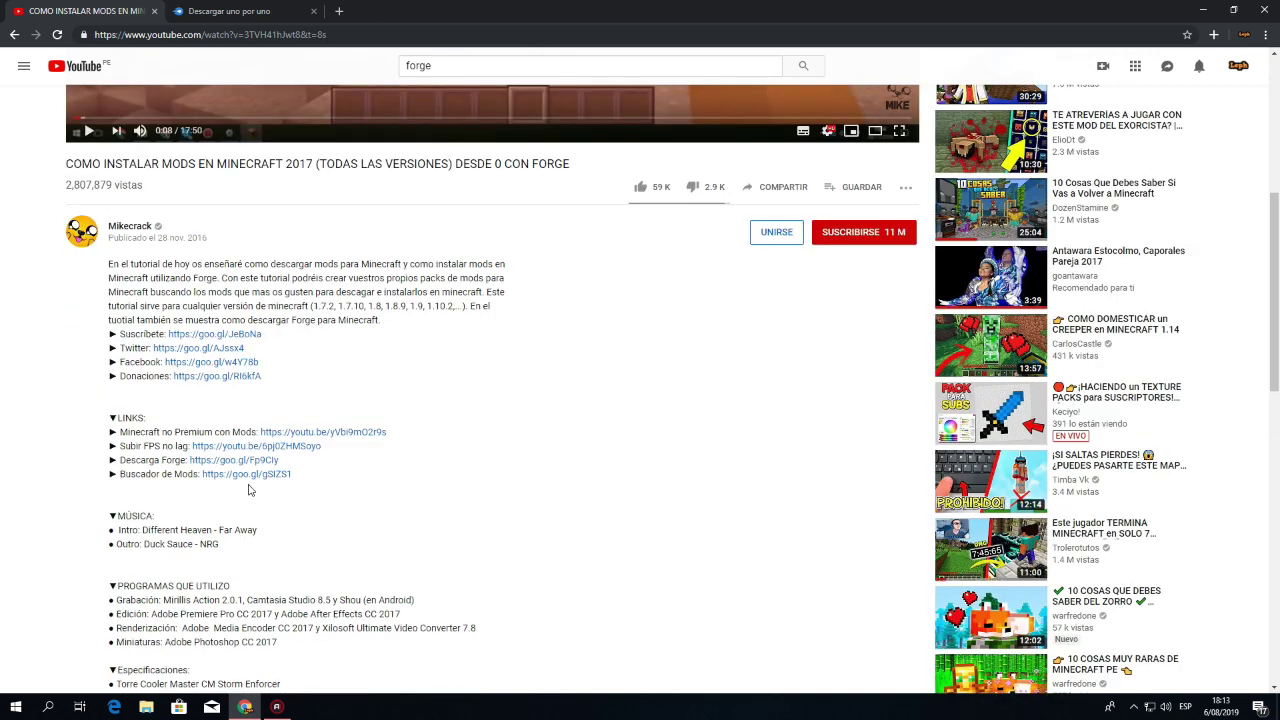
{"action": "left_click", "coordinate": [240, 459]}
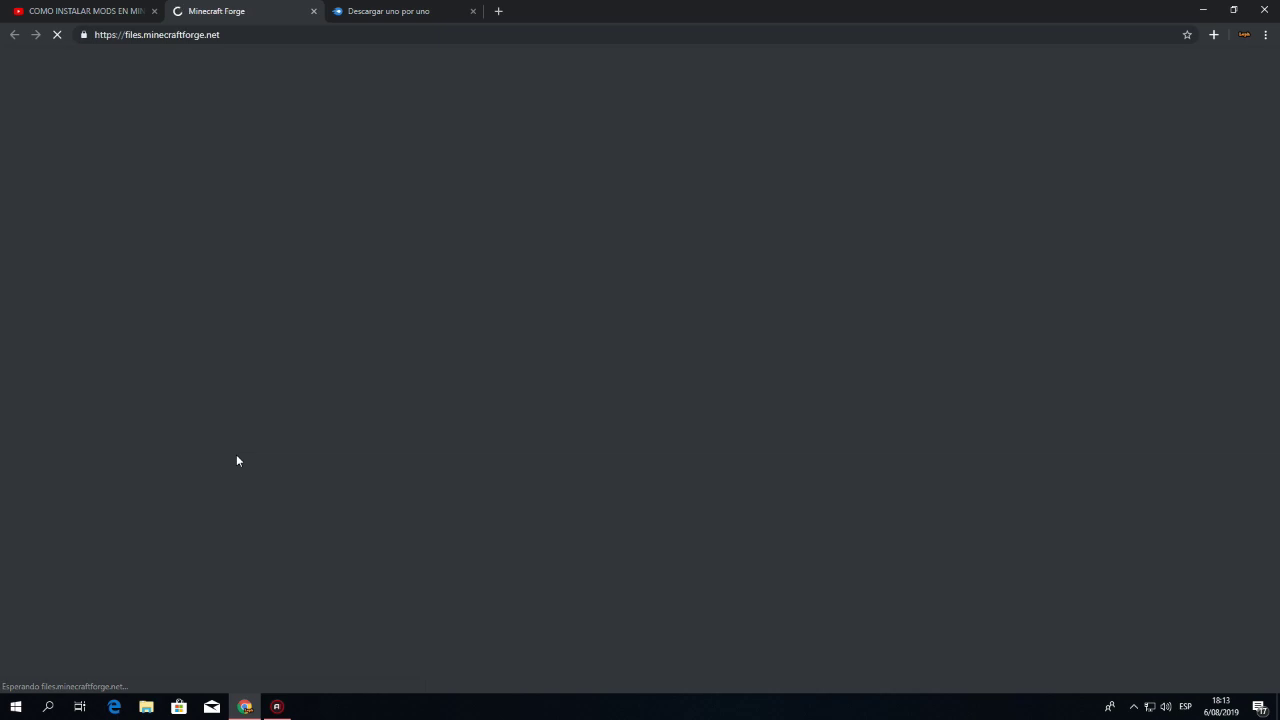
Close the MediaFire folder page and show the Forge downloads for Minecraft version 1.7.10
{"action": "left_click", "coordinate": [469, 13]}
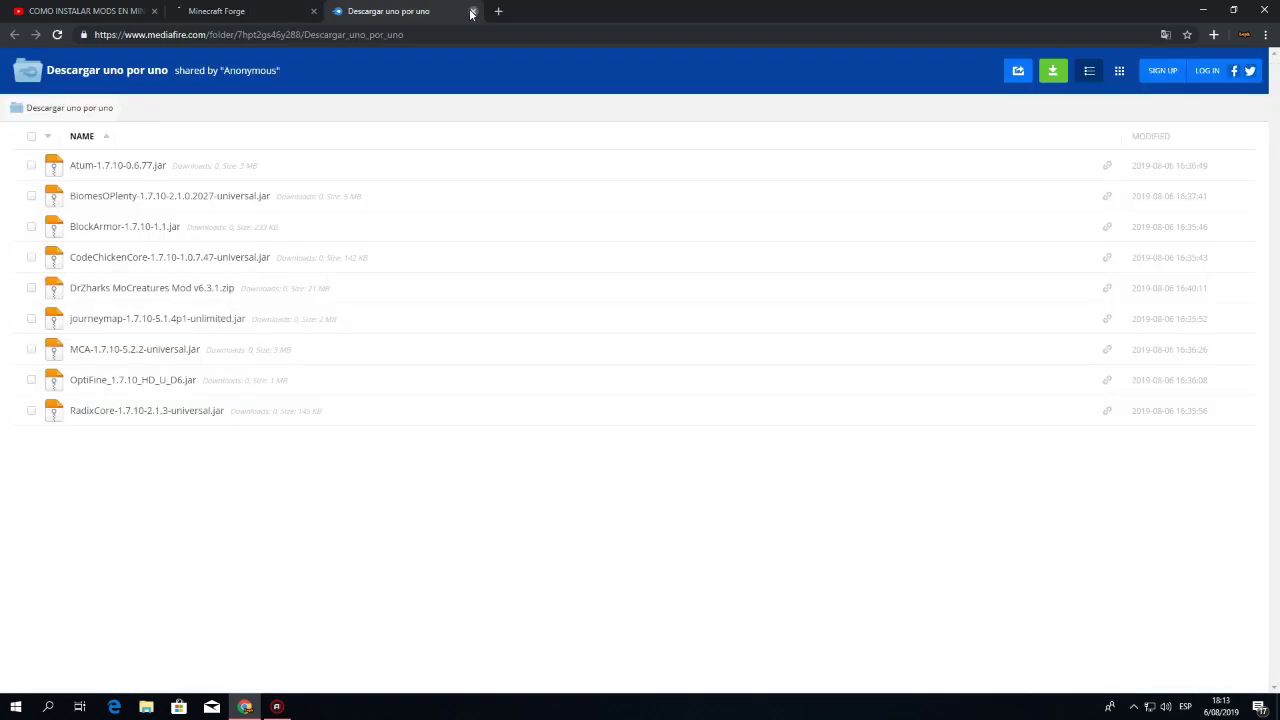
{"action": "left_click", "coordinate": [473, 11]}
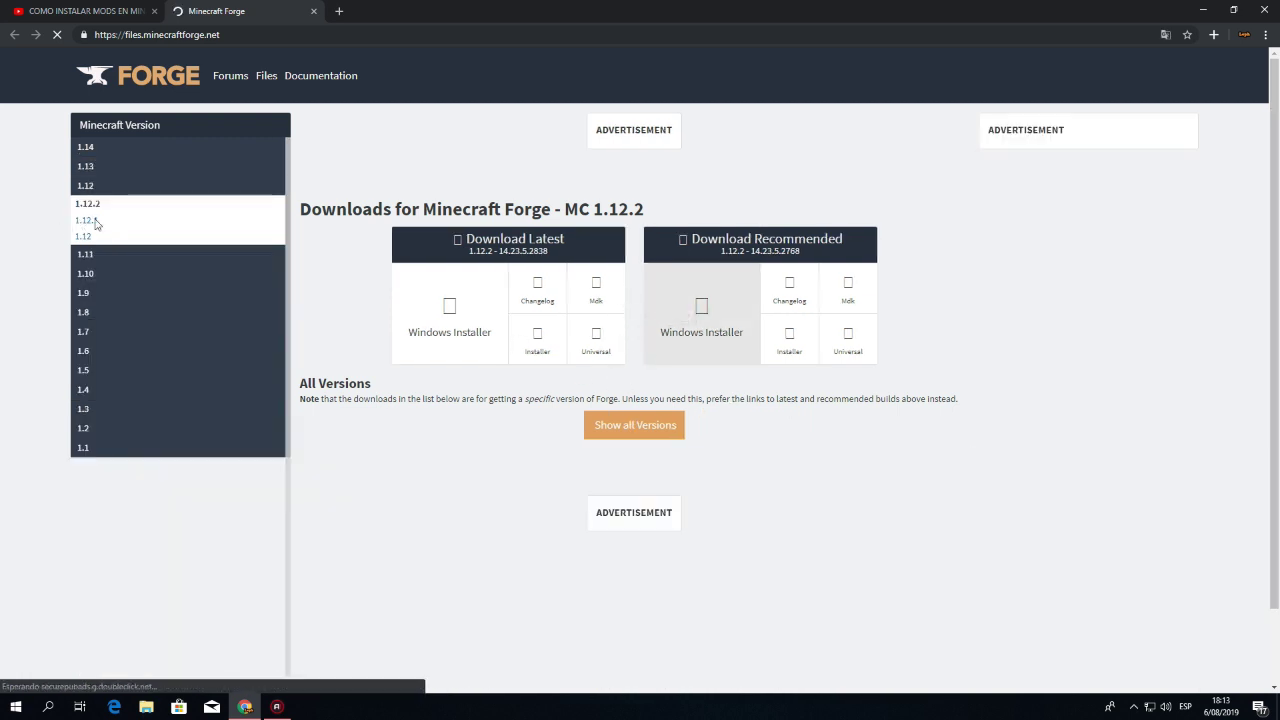
{"action": "left_click", "coordinate": [92, 327]}
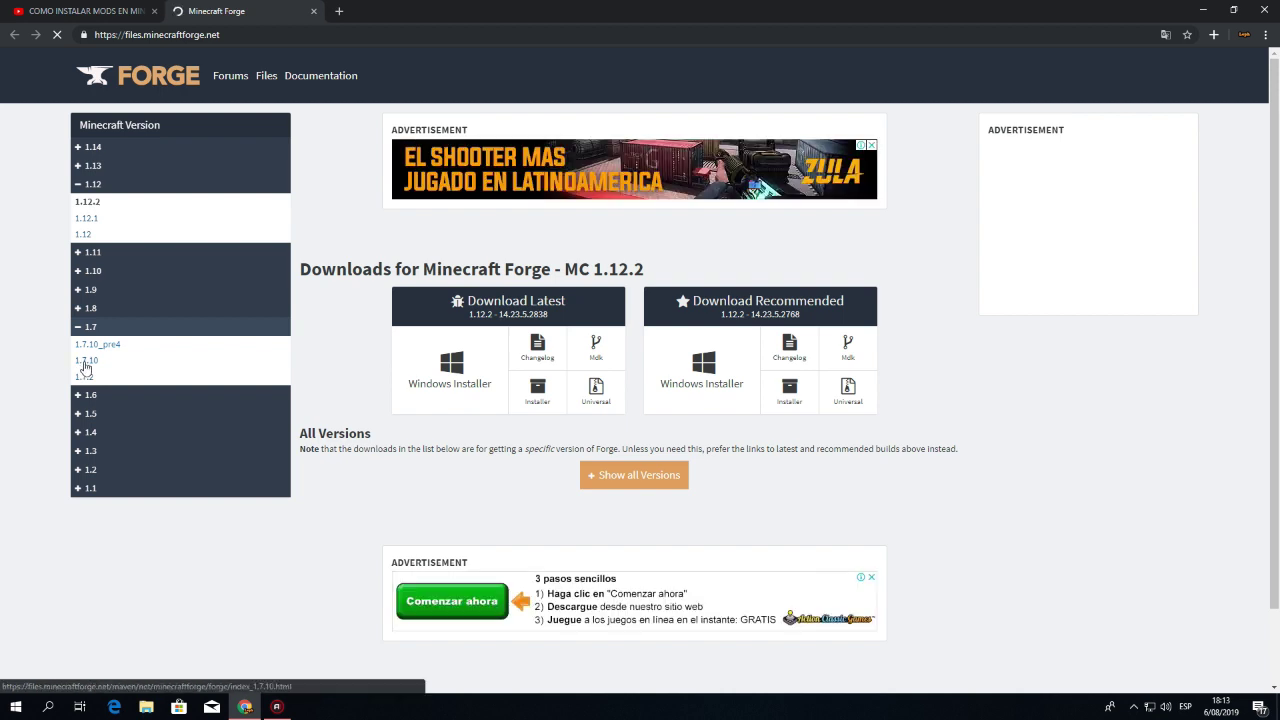
{"action": "left_click", "coordinate": [85, 363]}
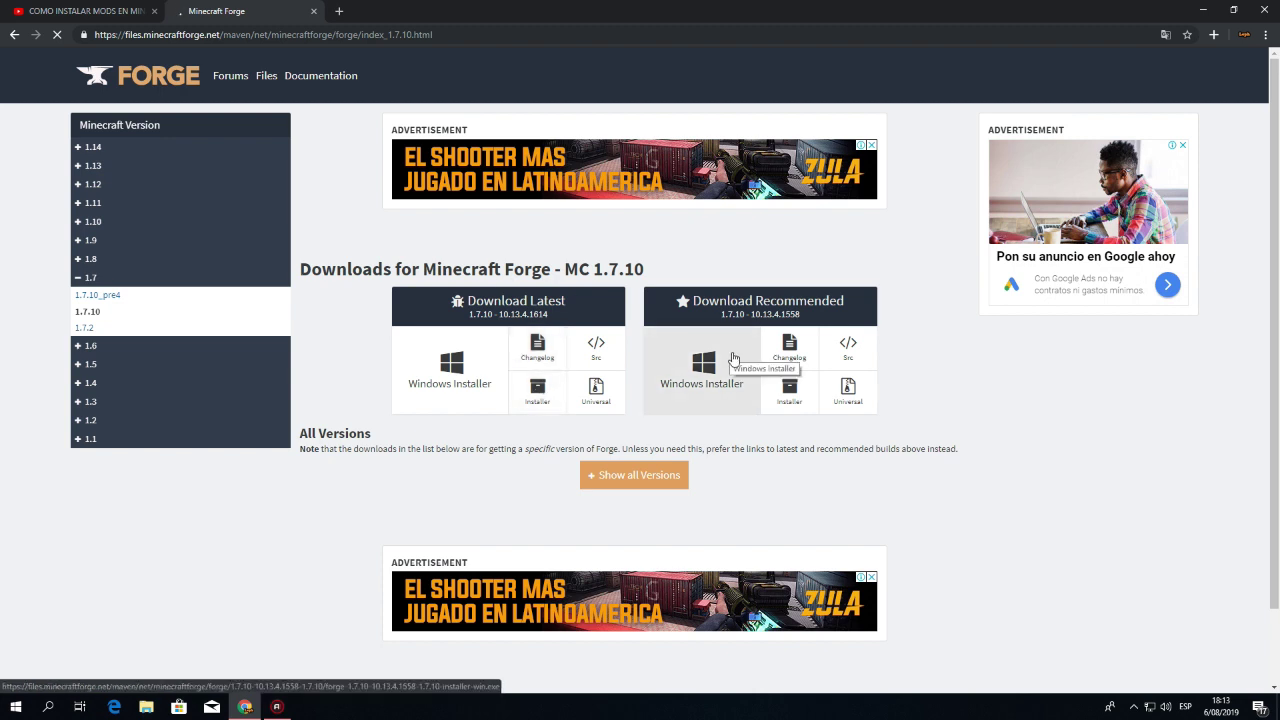
Start downloading the latest Forge installer for Minecraft 1.7.10 and discard the file
{"action": "left_click", "coordinate": [537, 388]}
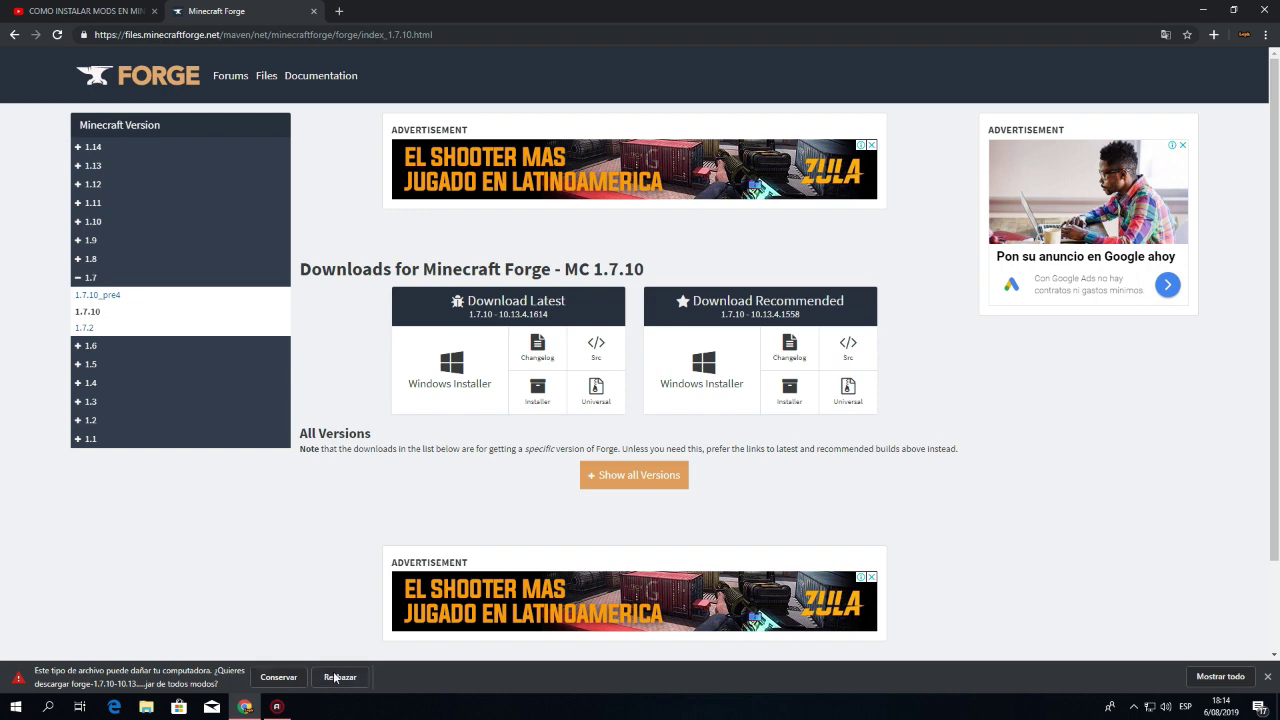
{"action": "left_click", "coordinate": [338, 678]}
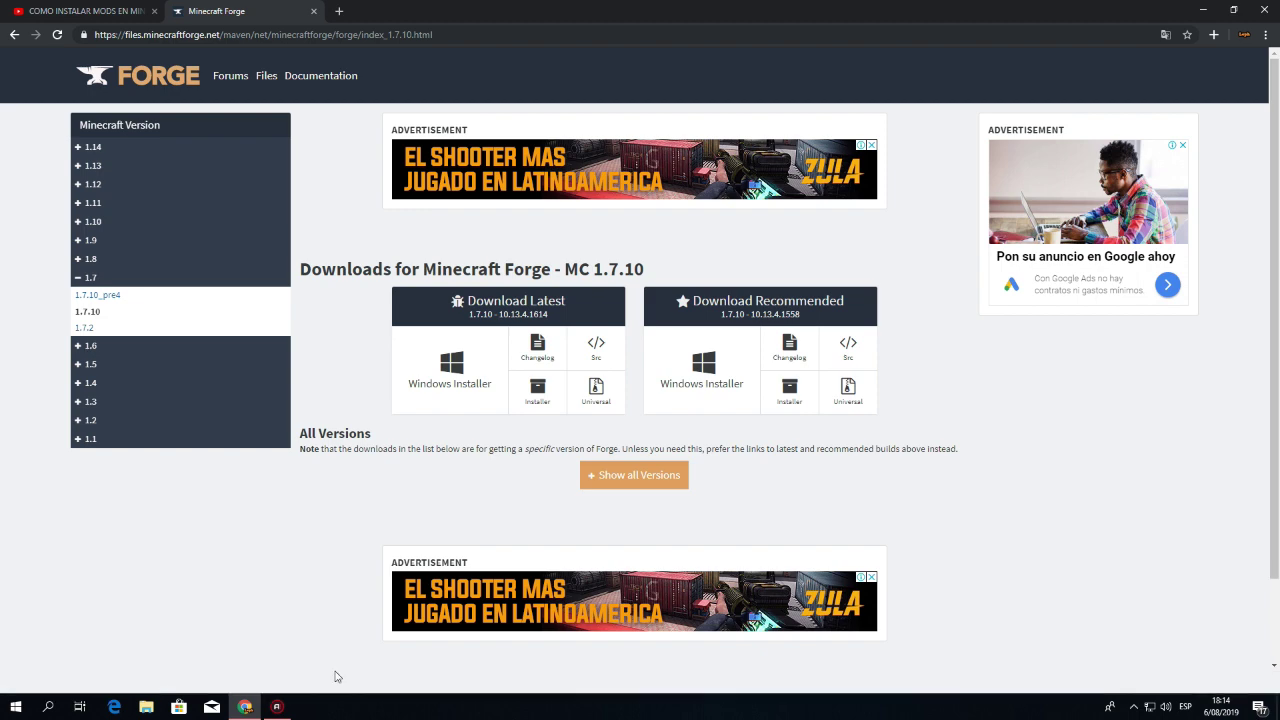
Minimize the browser and the Action! recorder, and open the Descargas folder in File Explorer
{"action": "left_click", "coordinate": [1203, 10]}
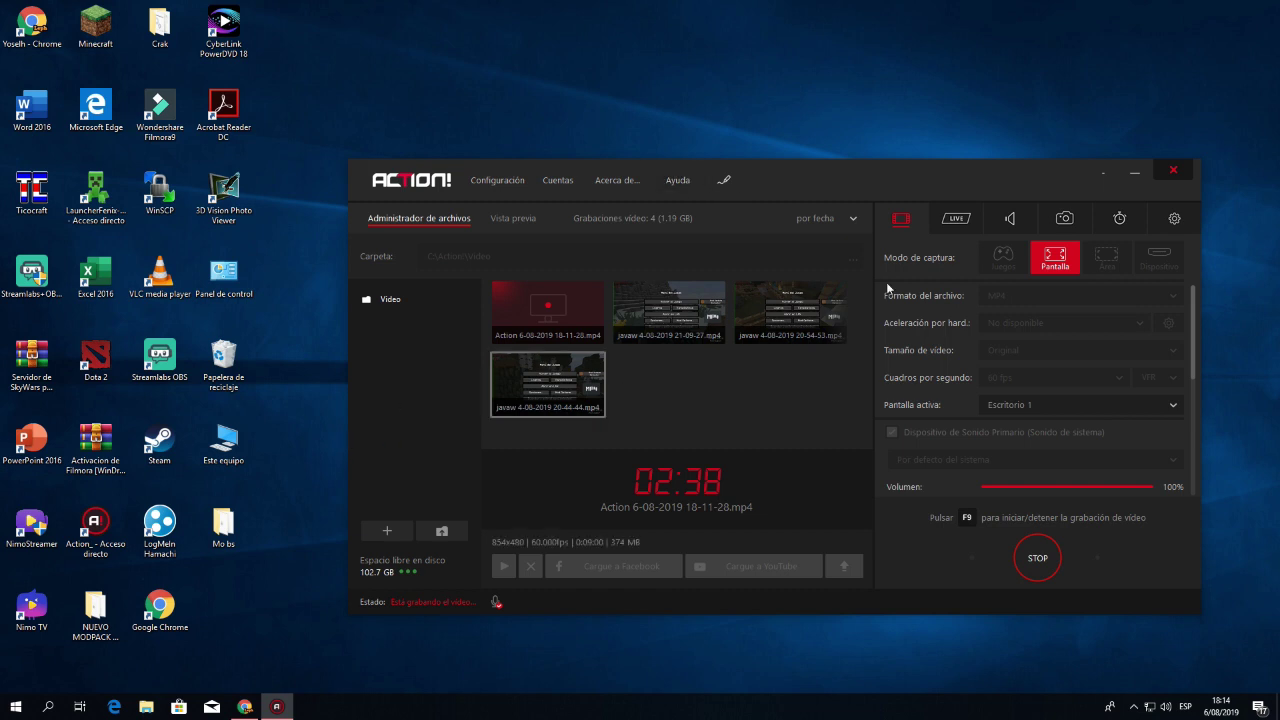
{"action": "left_click", "coordinate": [1134, 172]}
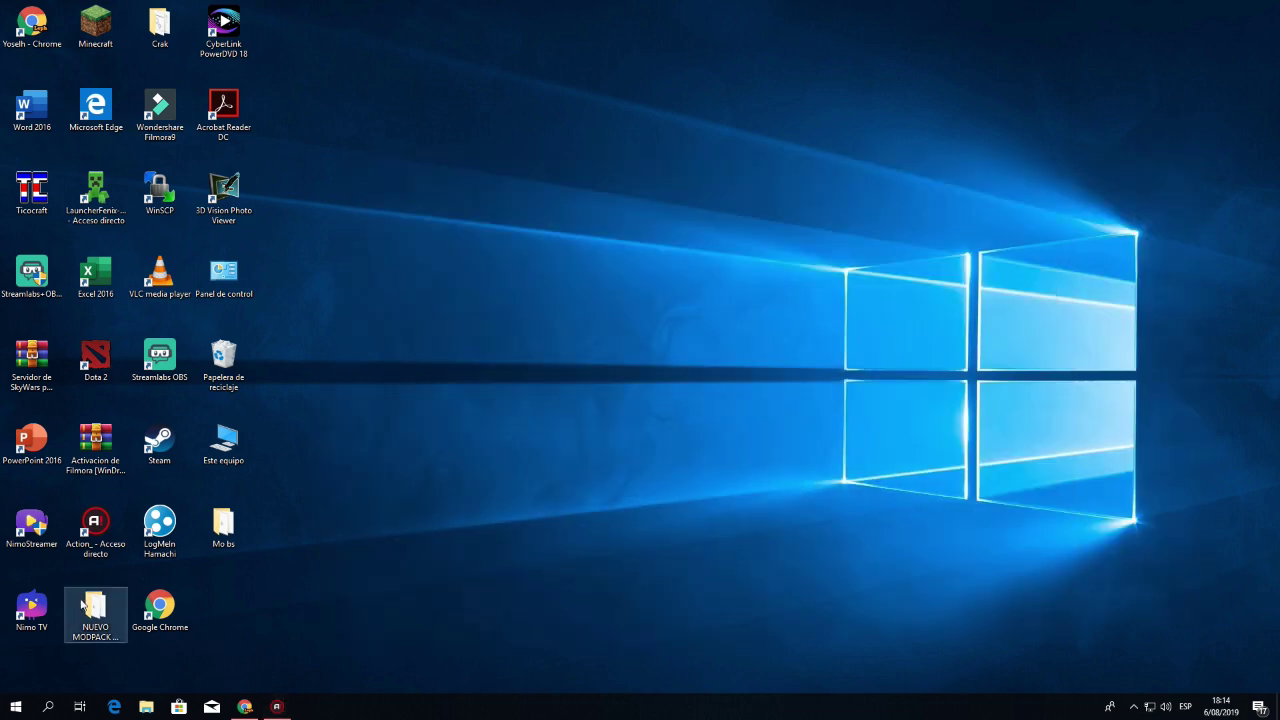
{"action": "key", "text": "super+e"}
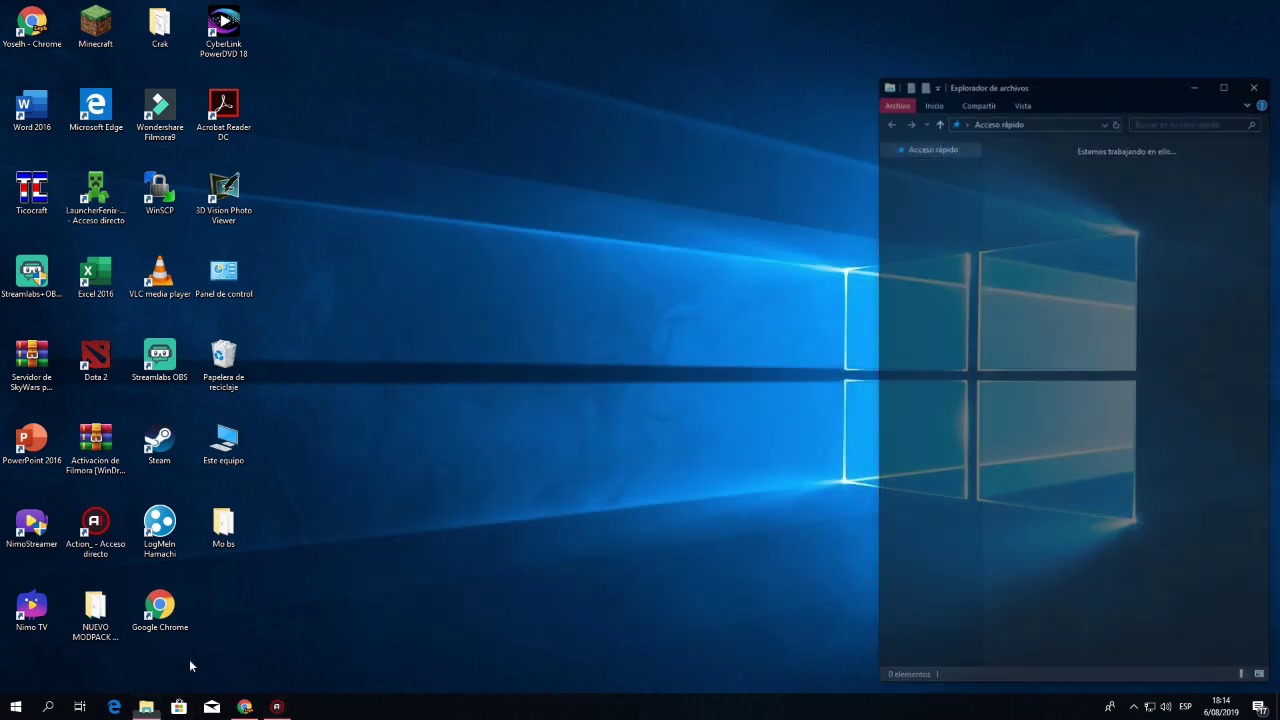
{"action": "left_click_drag", "start_coordinate": [1080, 100], "coordinate": [770, 135]}
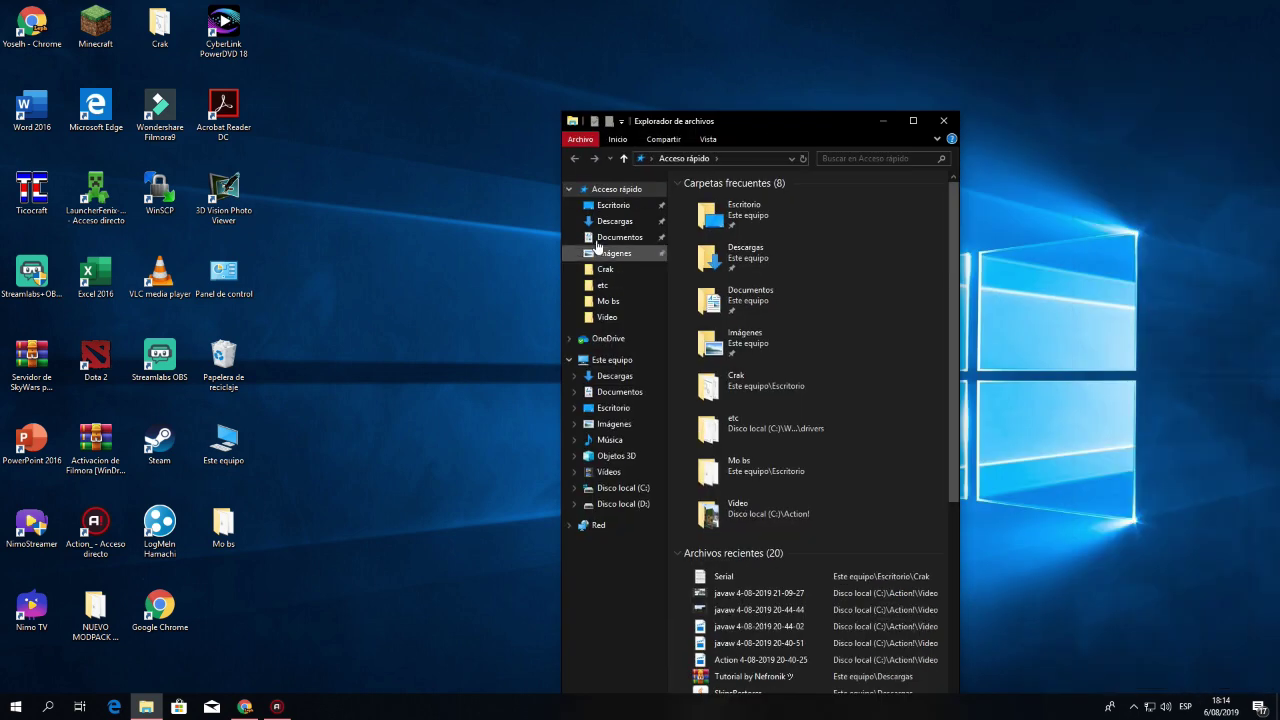
{"action": "left_click", "coordinate": [631, 222]}
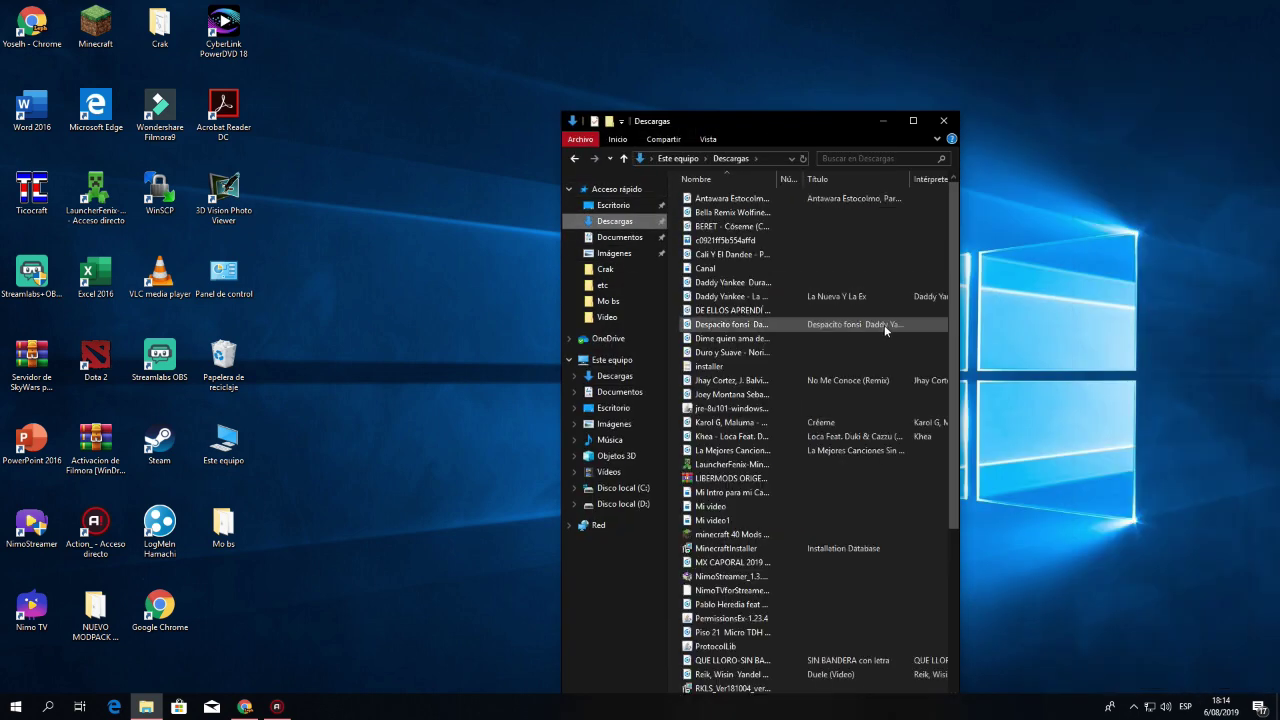
Look through the files in the Descargas folder and close the folder window
{"action": "scroll", "coordinate": [717, 483], "scroll_direction": "down", "scroll_amount": 1}
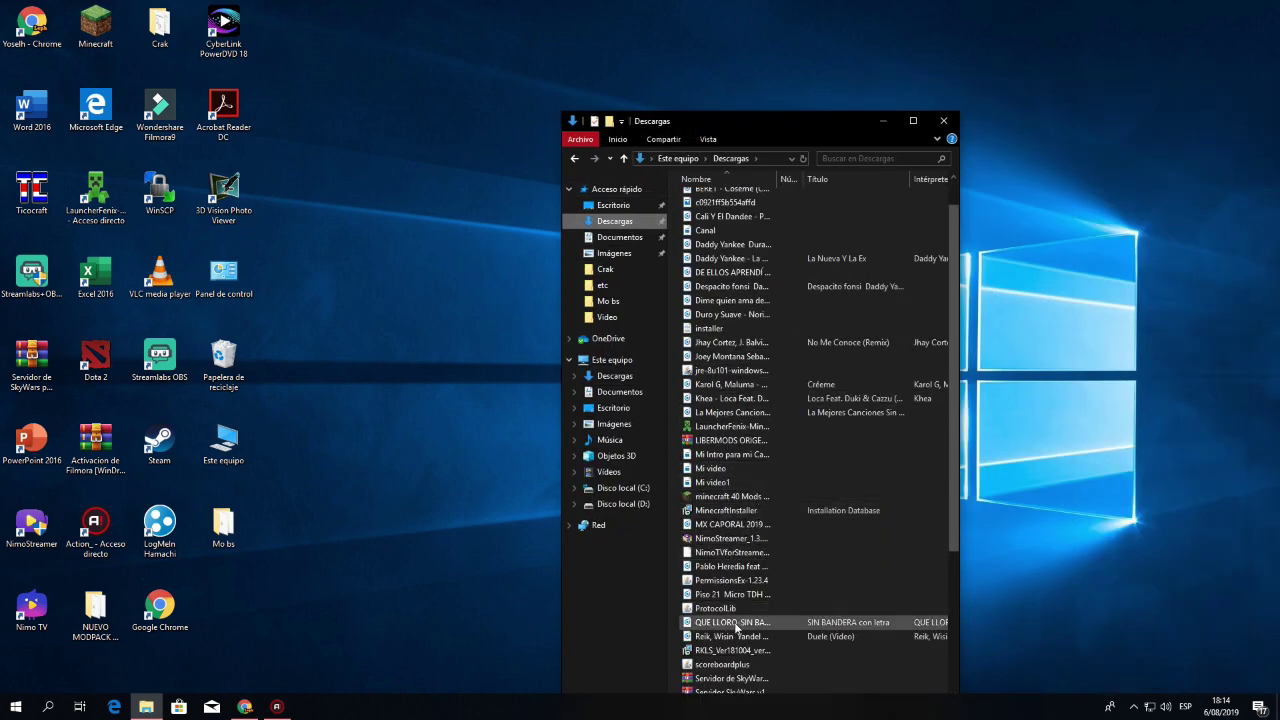
{"action": "scroll", "coordinate": [733, 550], "scroll_direction": "up", "scroll_amount": 1}
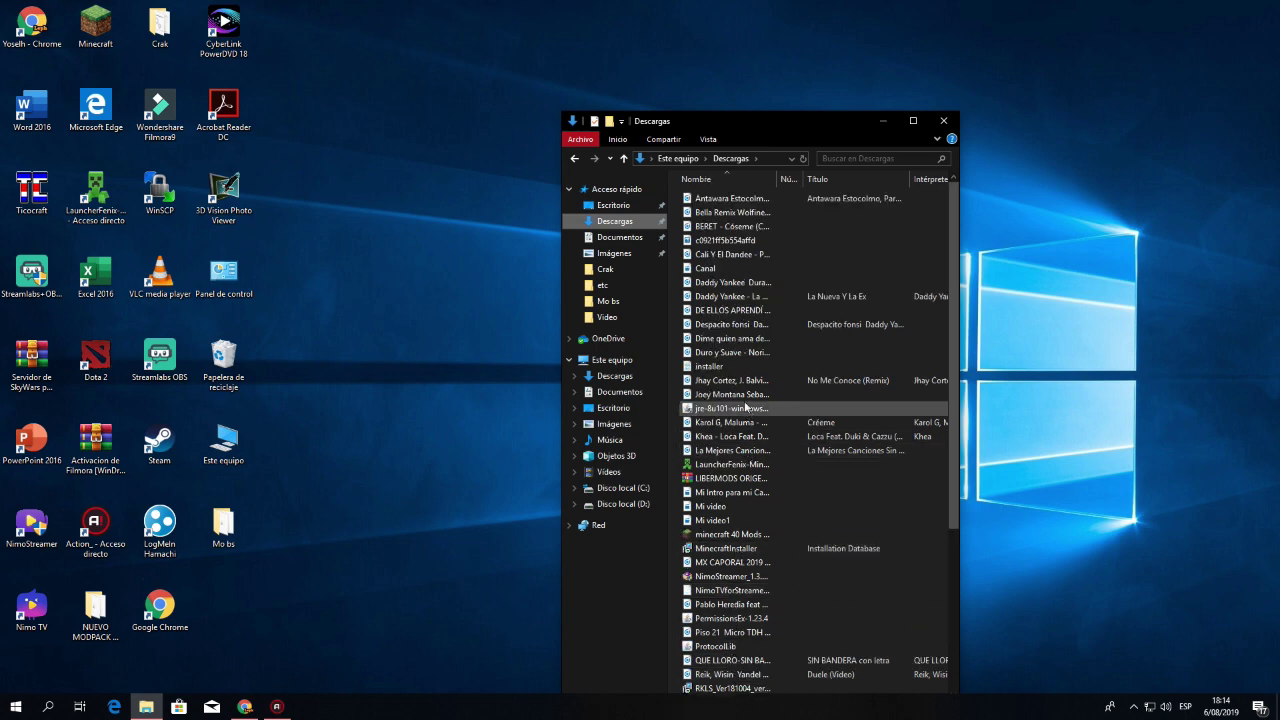
{"action": "scroll", "coordinate": [750, 380], "scroll_direction": "down", "scroll_amount": 6}
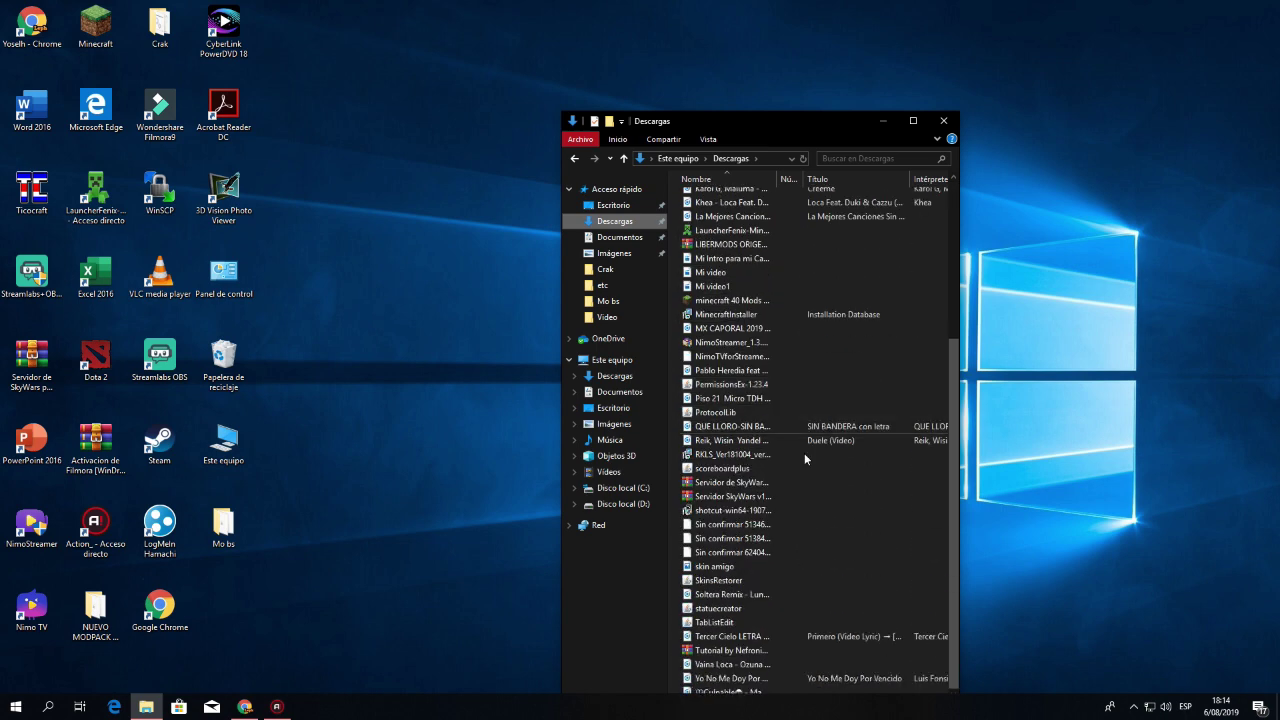
{"action": "scroll", "coordinate": [806, 503], "scroll_direction": "up", "scroll_amount": 5}
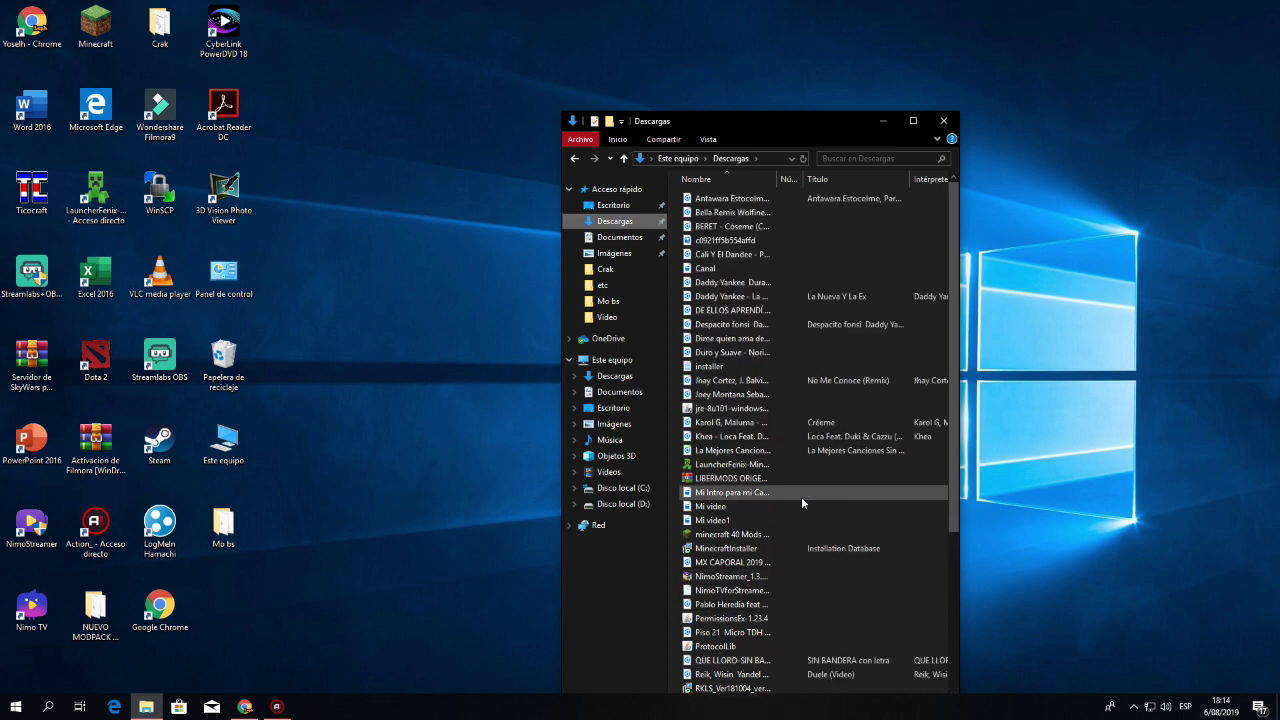
{"action": "left_click", "coordinate": [942, 122]}
Return to Chrome, download the latest Forge installer for Minecraft 1.7.10 again and keep the file
{"action": "left_click", "coordinate": [244, 706]}
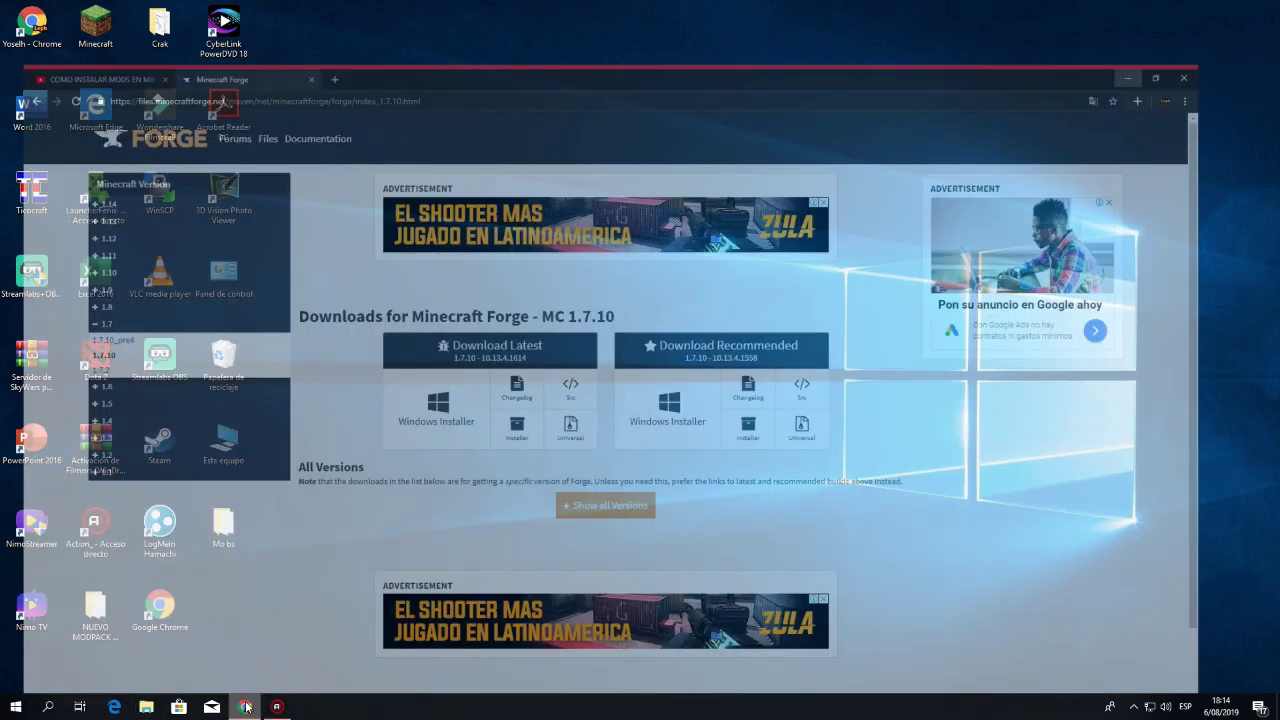
{"action": "left_click", "coordinate": [533, 398]}
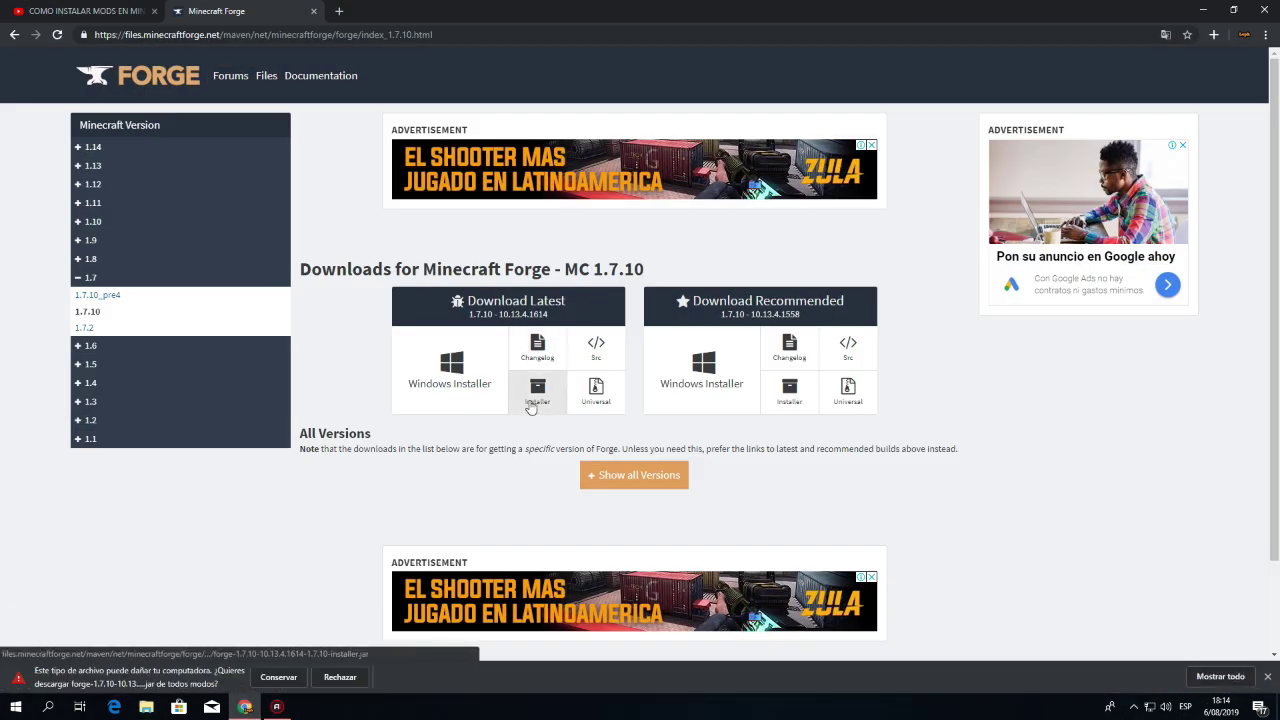
{"action": "left_click", "coordinate": [279, 677]}
Run the downloaded Forge installer and install the client into the default .minecraft folder
{"action": "left_click", "coordinate": [74, 669]}
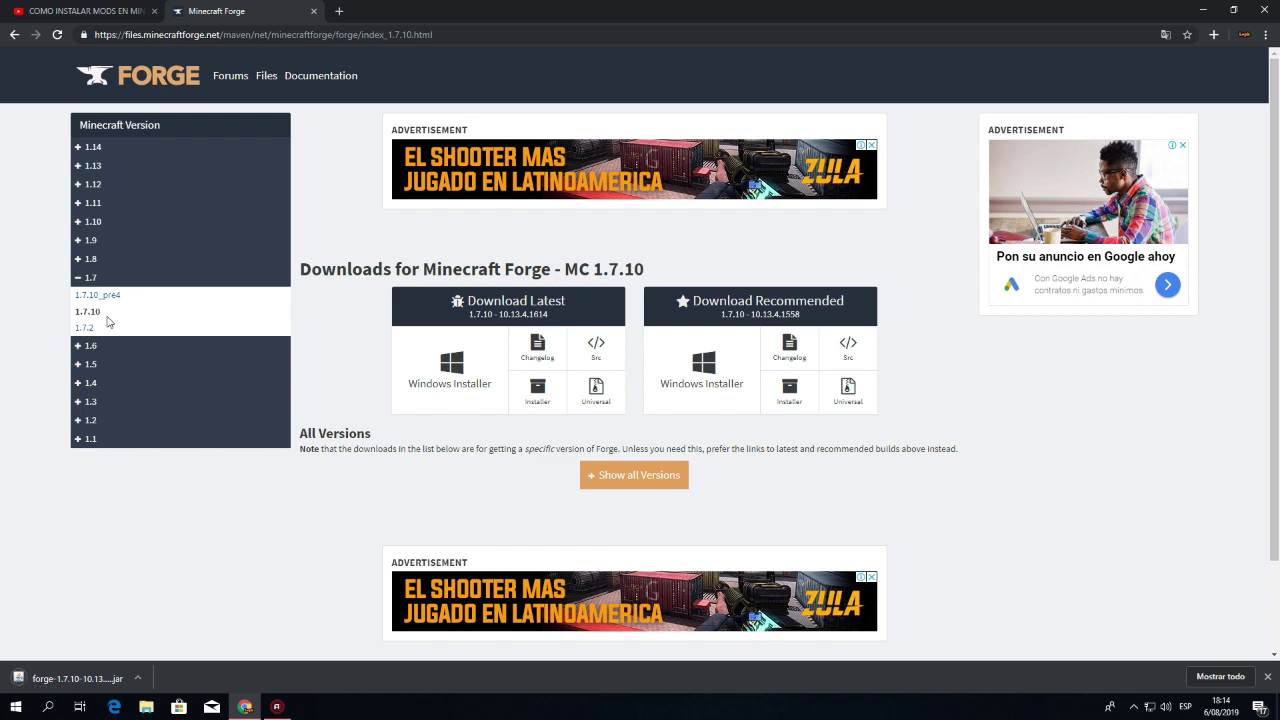
{"action": "left_click", "coordinate": [64, 680]}
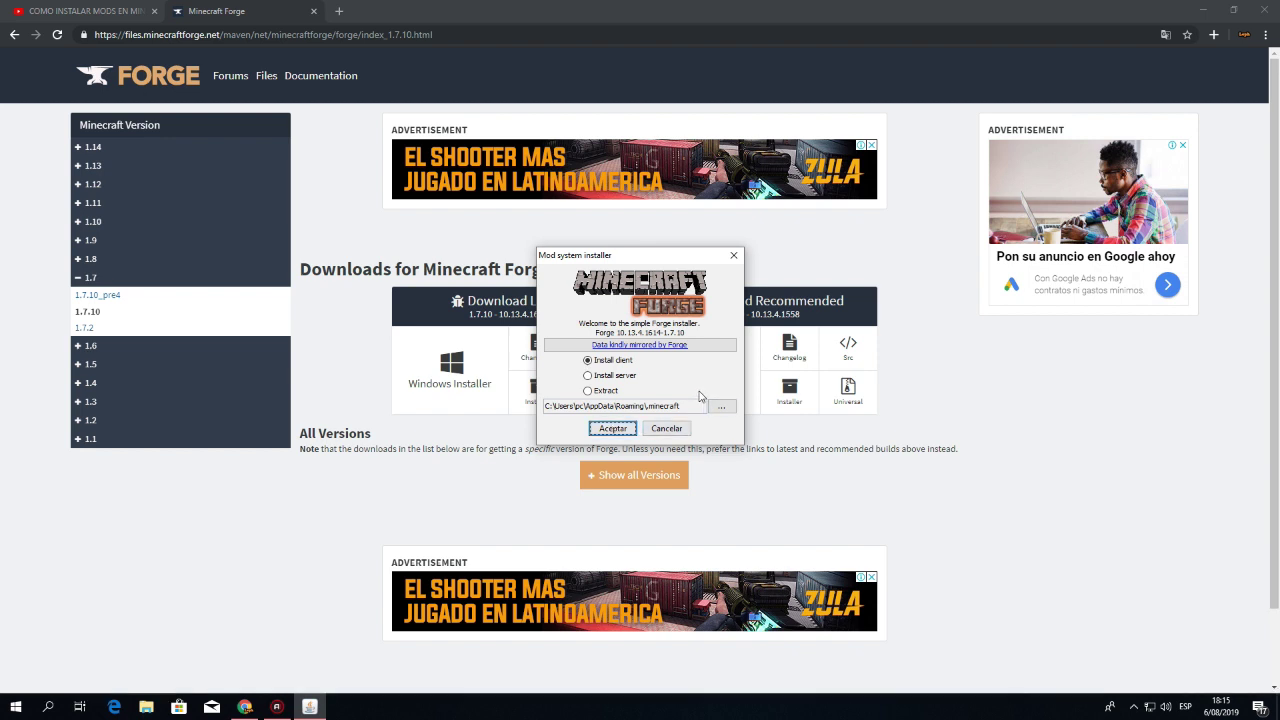
{"action": "left_click", "coordinate": [613, 428]}
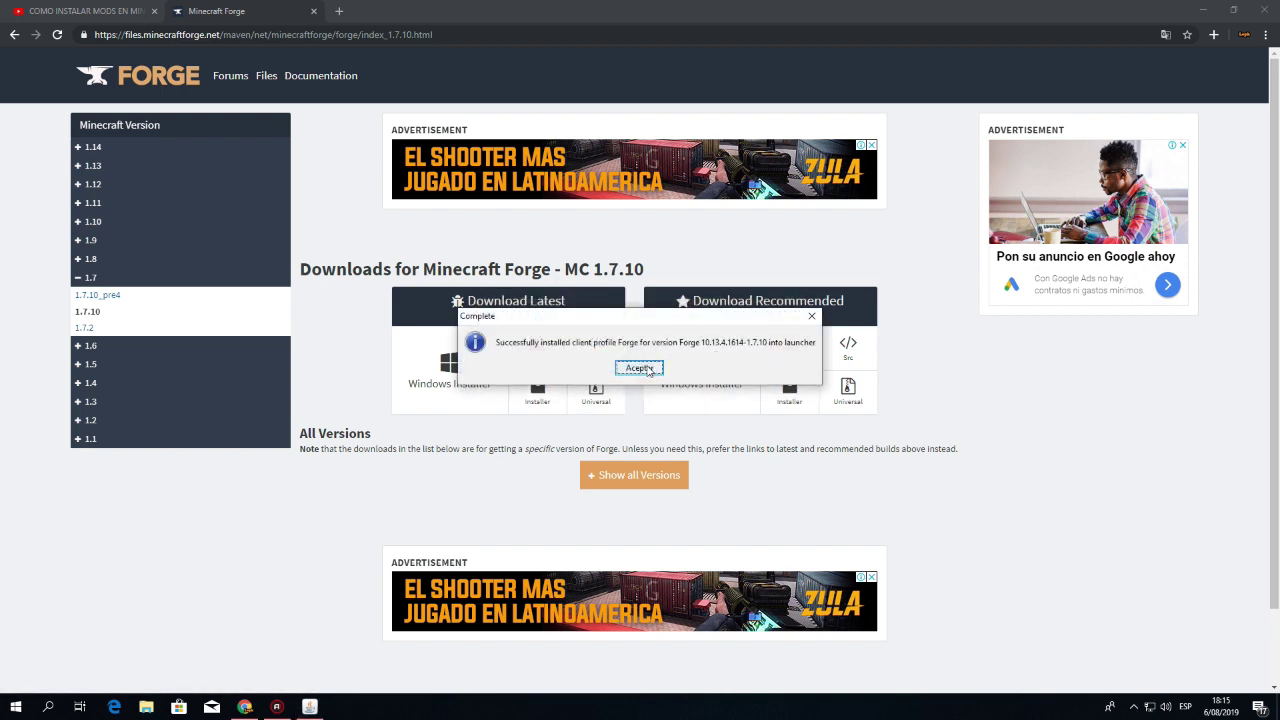
{"action": "left_click", "coordinate": [649, 368]}
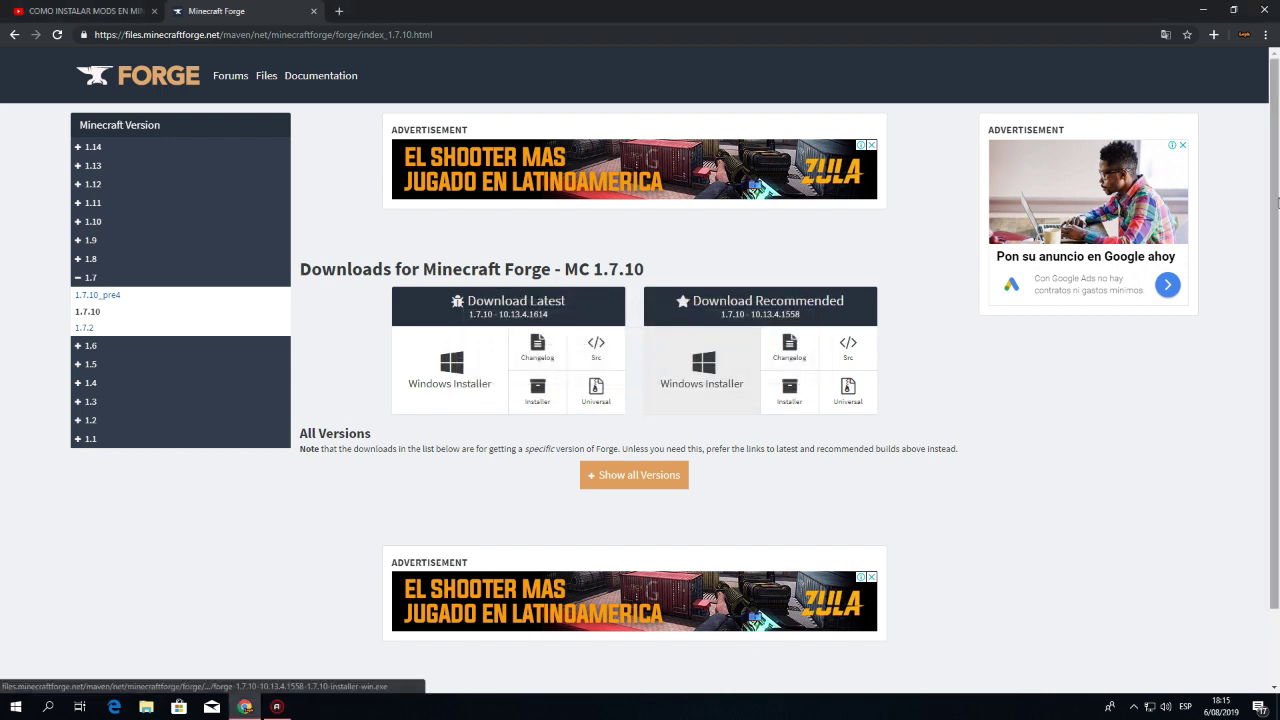
Minimize the browser, launch Minecraft from the desktop and log in to the Titan launcher with the player username
{"action": "left_click", "coordinate": [1203, 9]}
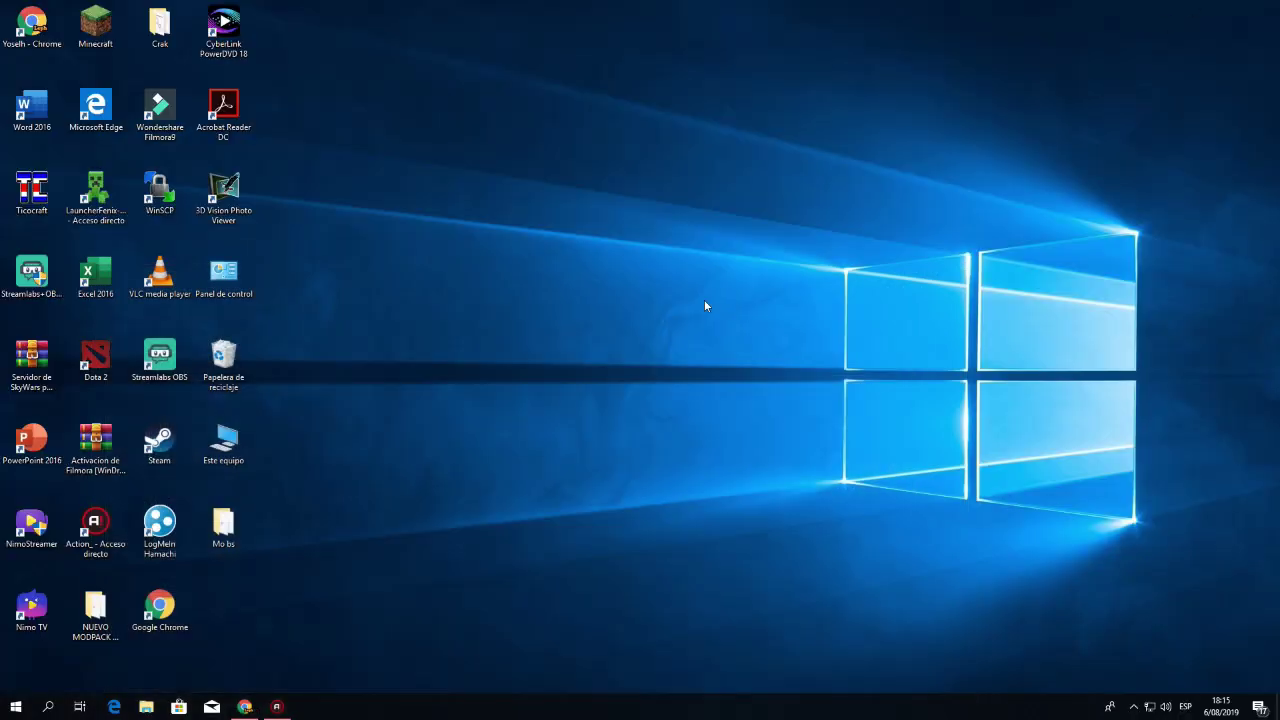
{"action": "double_click", "coordinate": [93, 28]}
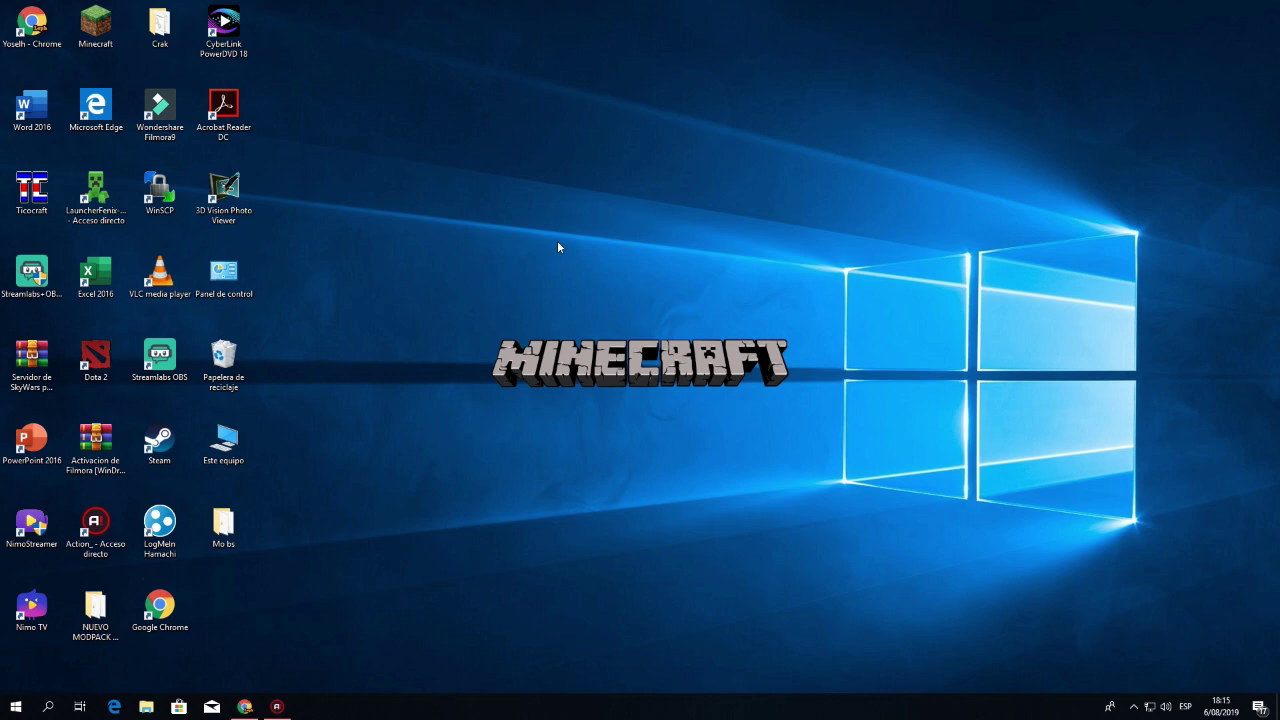
{"action": "left_click", "coordinate": [277, 706]}
{"action": "left_click", "coordinate": [1136, 176]}
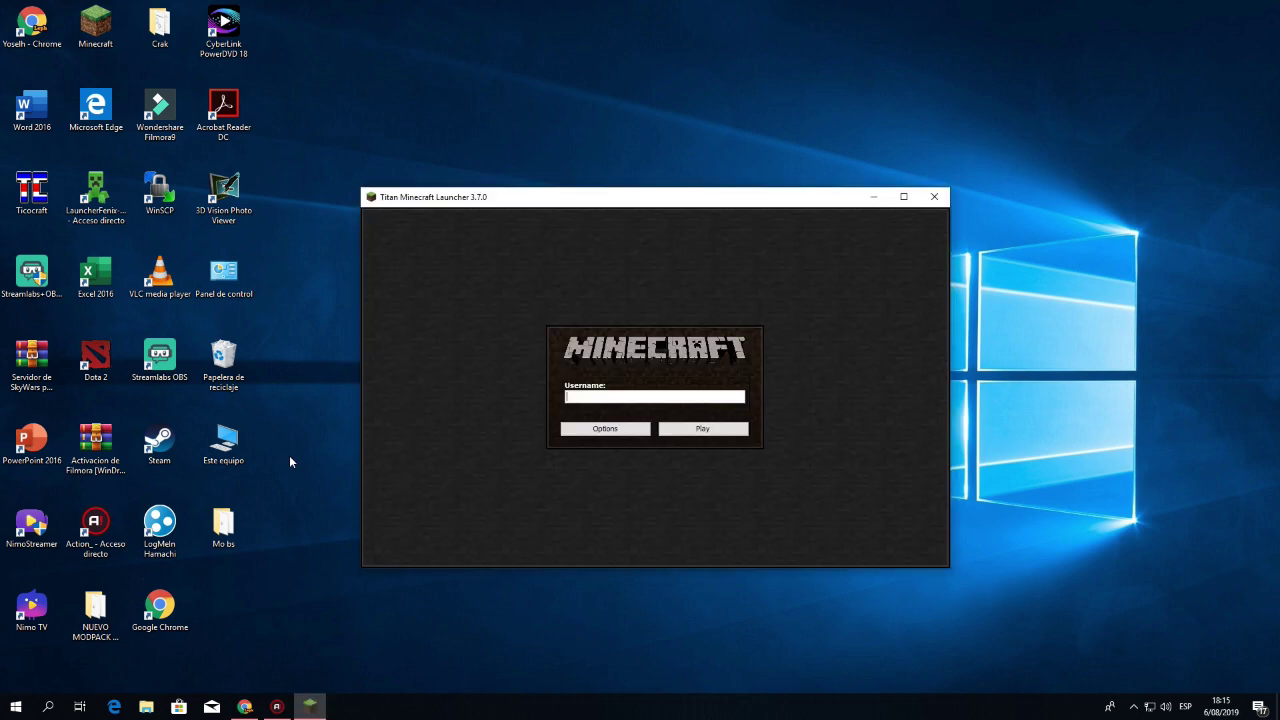
{"action": "type", "text": "LEph"}
{"action": "key", "text": "Return"}
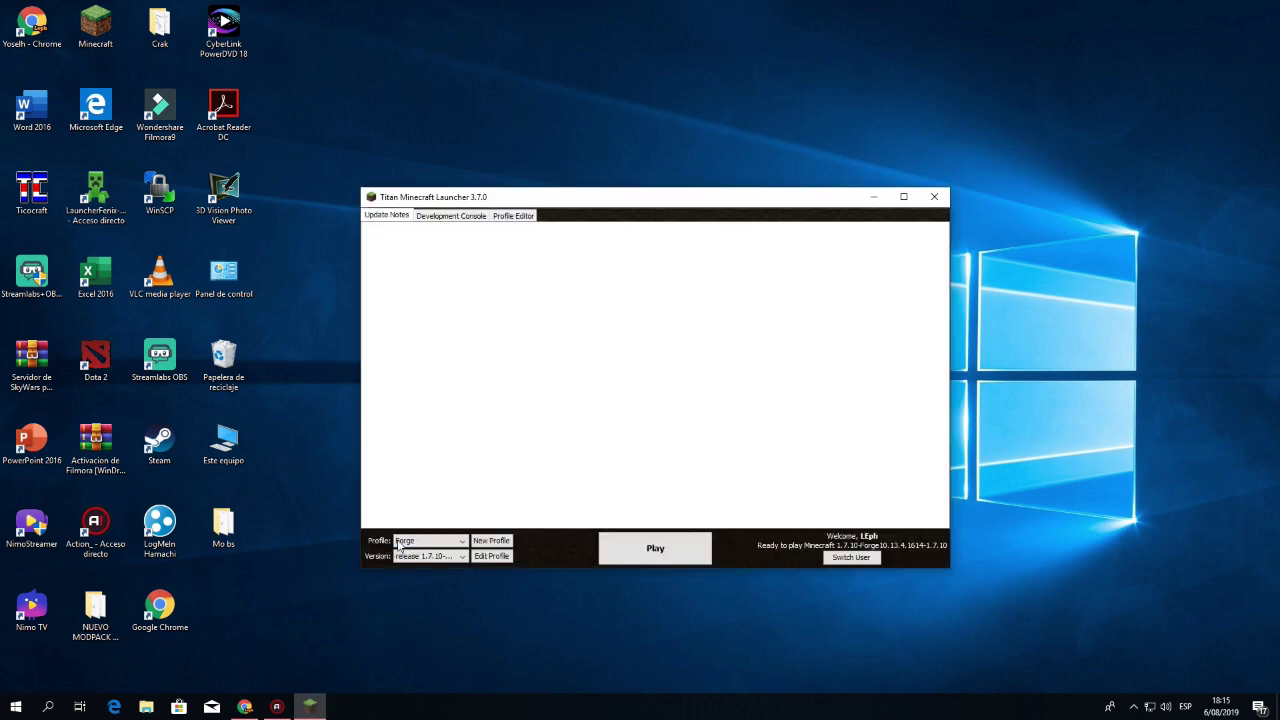
Switch the launcher to the (Default) profile, logging in again with a username, and look through the available profiles
{"action": "left_click", "coordinate": [399, 545]}
{"action": "left_click", "coordinate": [435, 549]}
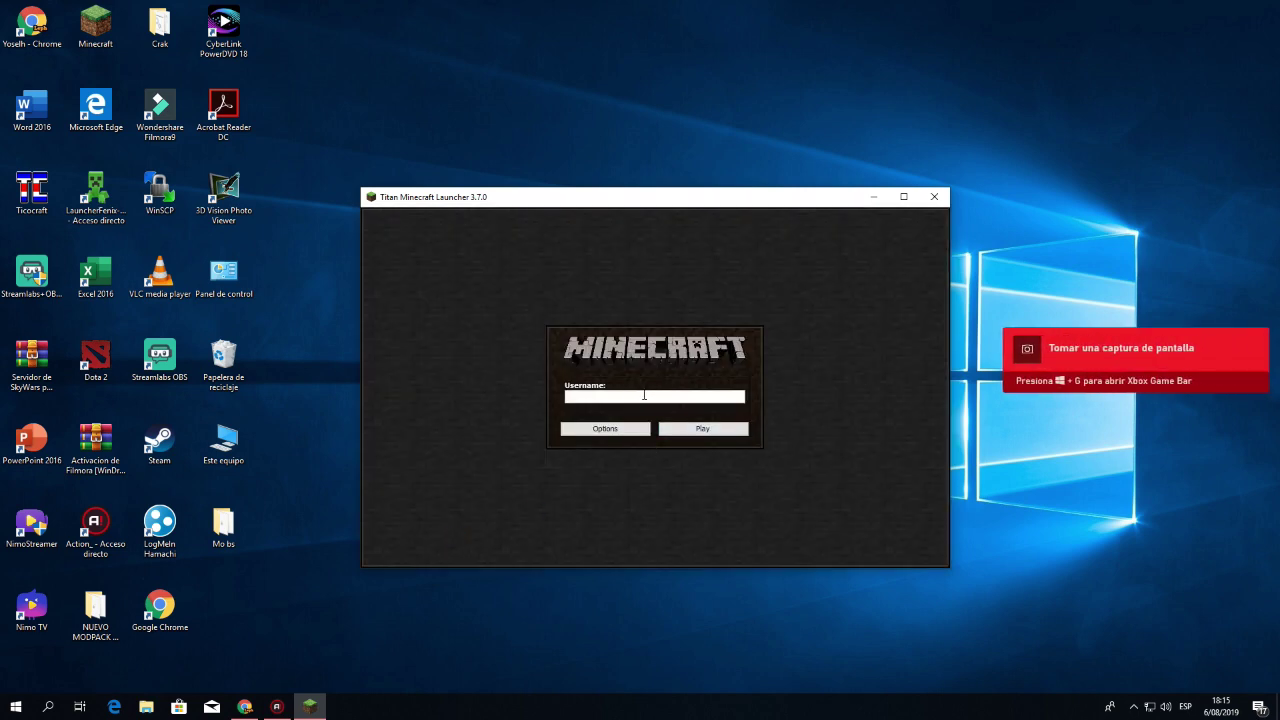
{"action": "type", "text": "Lepgh"}
{"action": "key", "text": "Return"}
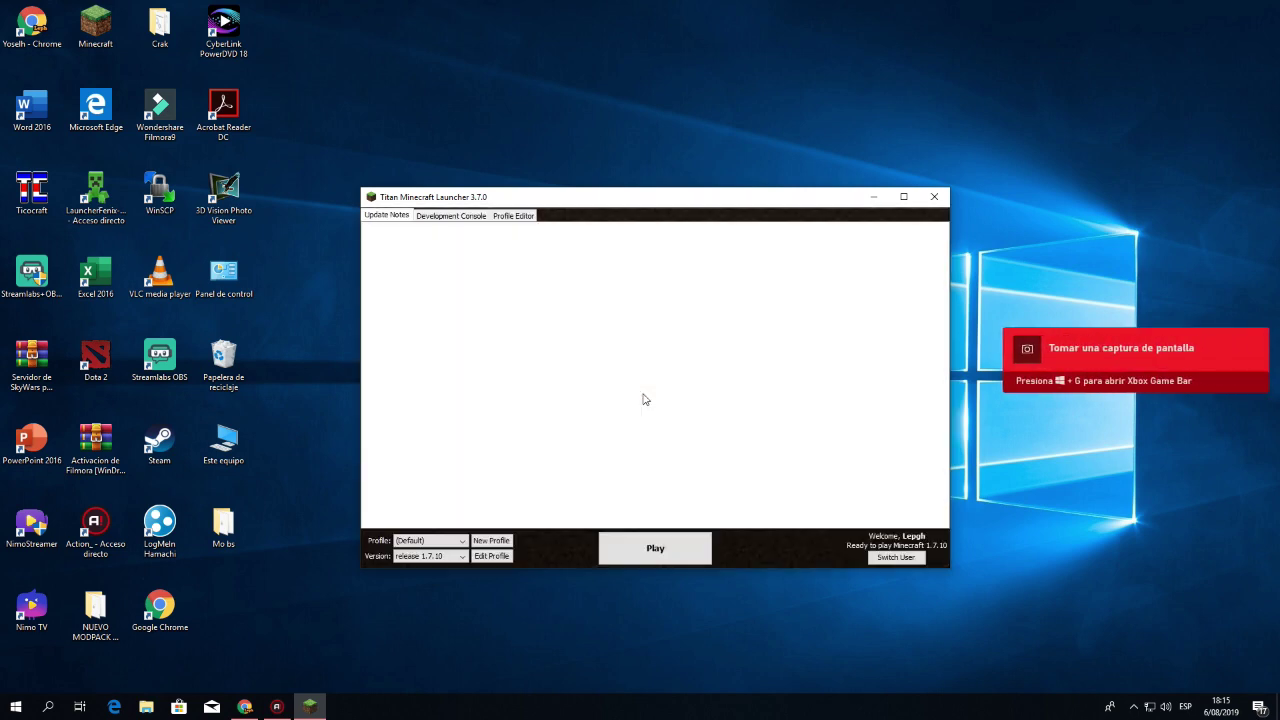
{"action": "left_click", "coordinate": [433, 542]}
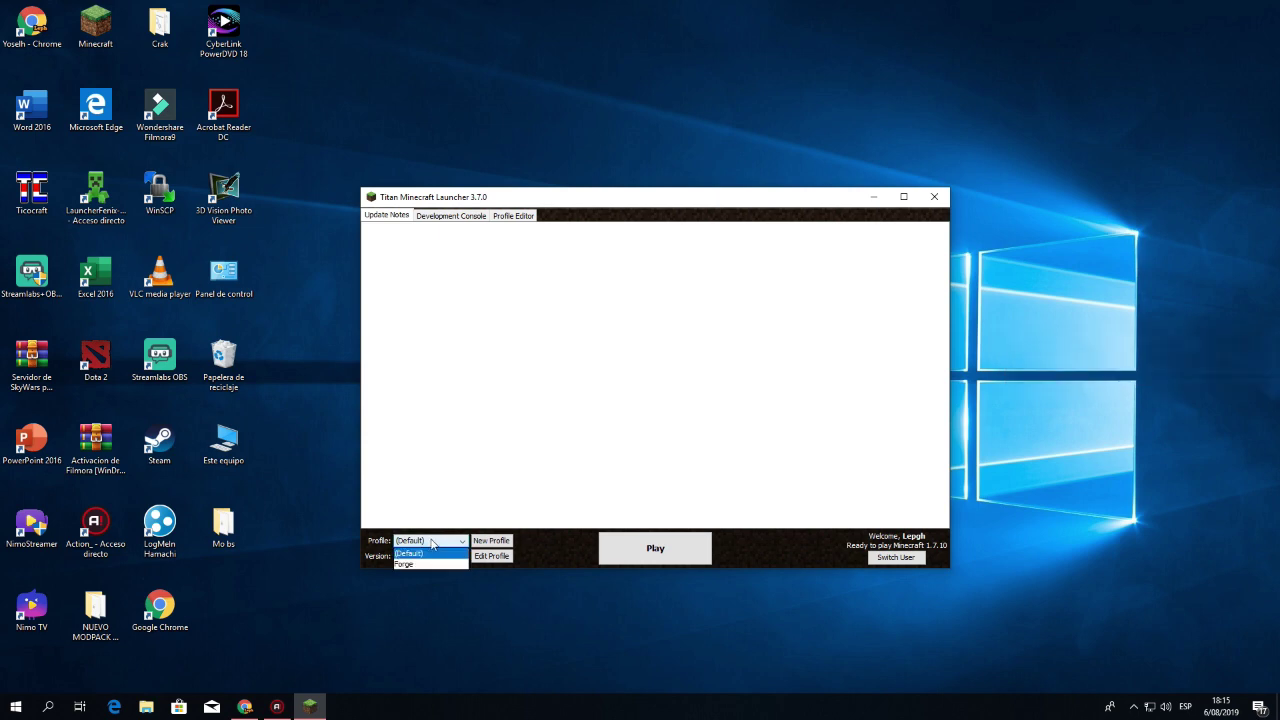
{"action": "left_click", "coordinate": [408, 553]}
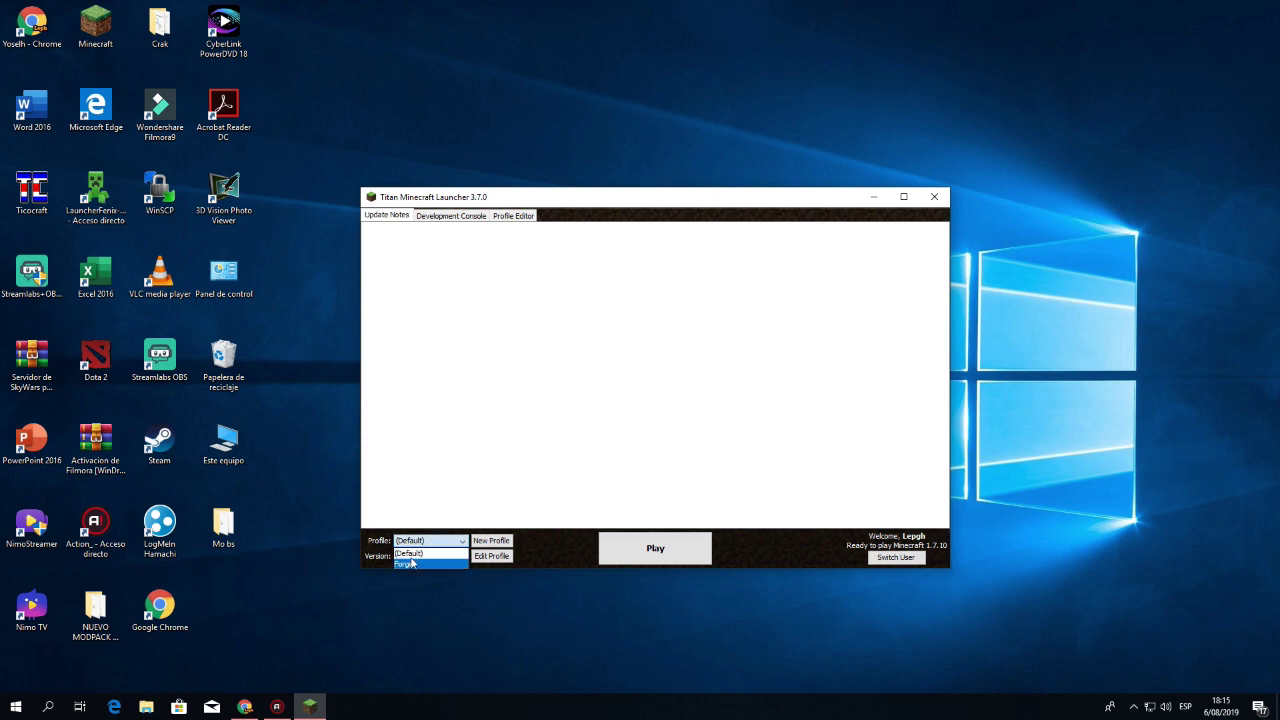
{"action": "left_click", "coordinate": [420, 556]}
{"action": "left_click", "coordinate": [443, 559]}
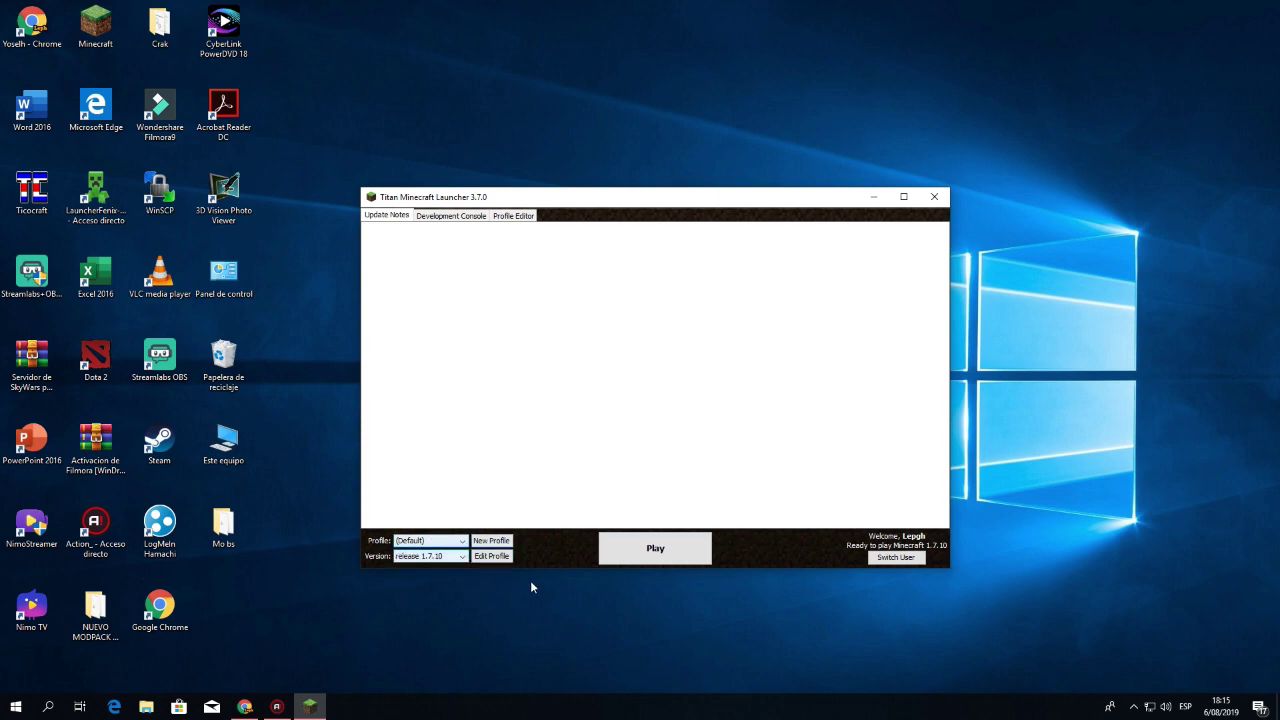
Select the Forge profile in the launcher and log in again with the player username
{"action": "left_click", "coordinate": [465, 544]}
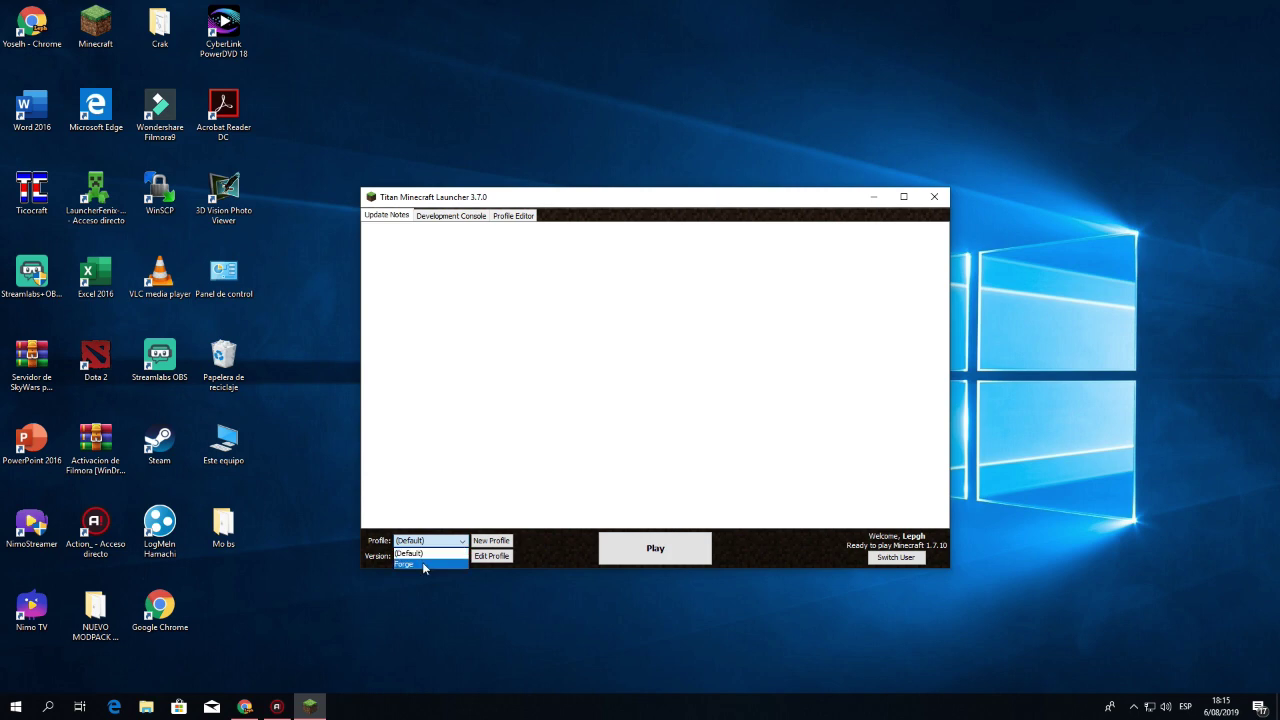
{"action": "left_click", "coordinate": [422, 564]}
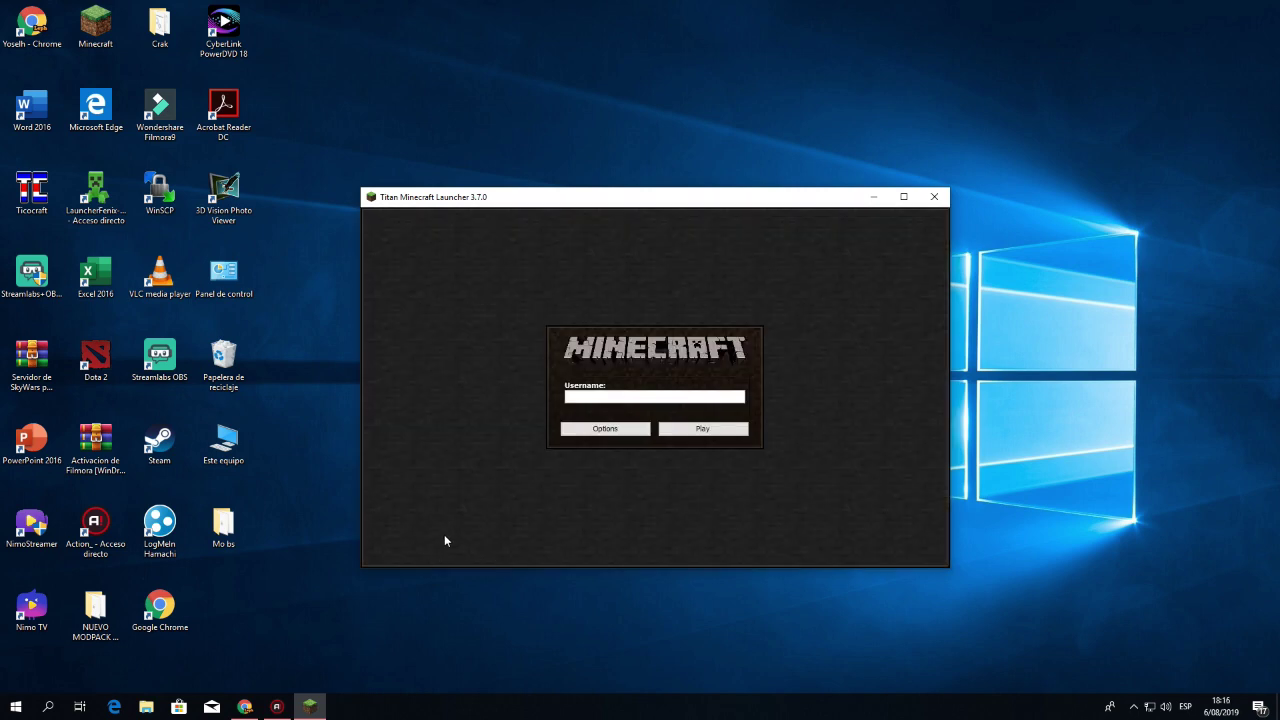
{"action": "left_click", "coordinate": [586, 396]}
{"action": "type", "text": "Leph"}
{"action": "key", "text": "Return"}
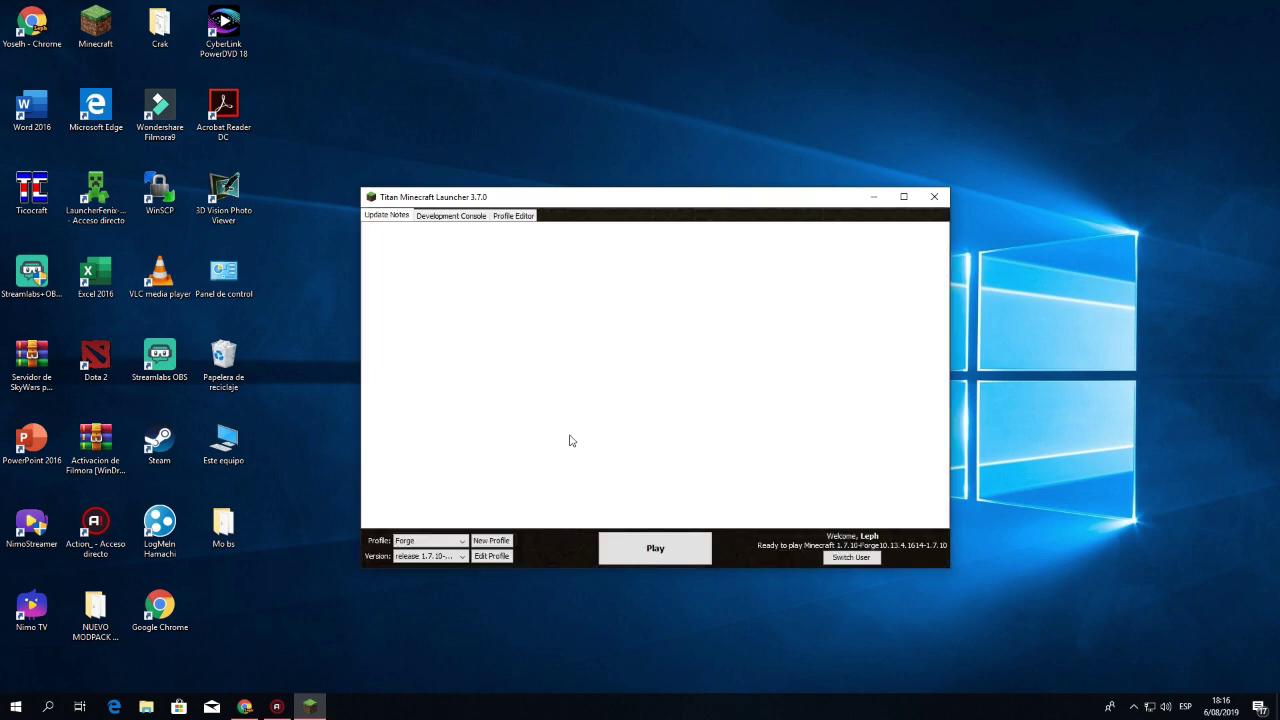
Choose the release 1.7.10-Forge10.13.4.1614-1.7.10 version and start the game
{"action": "left_click", "coordinate": [449, 556]}
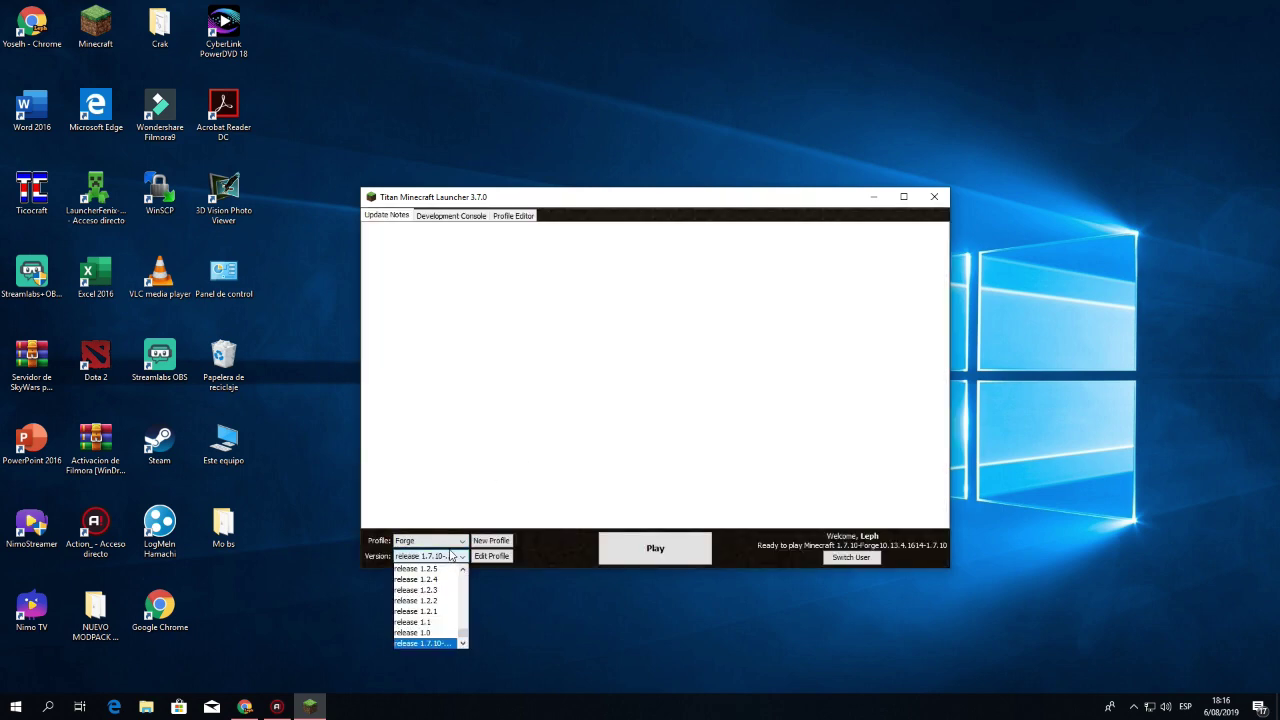
{"action": "left_click", "coordinate": [444, 643]}
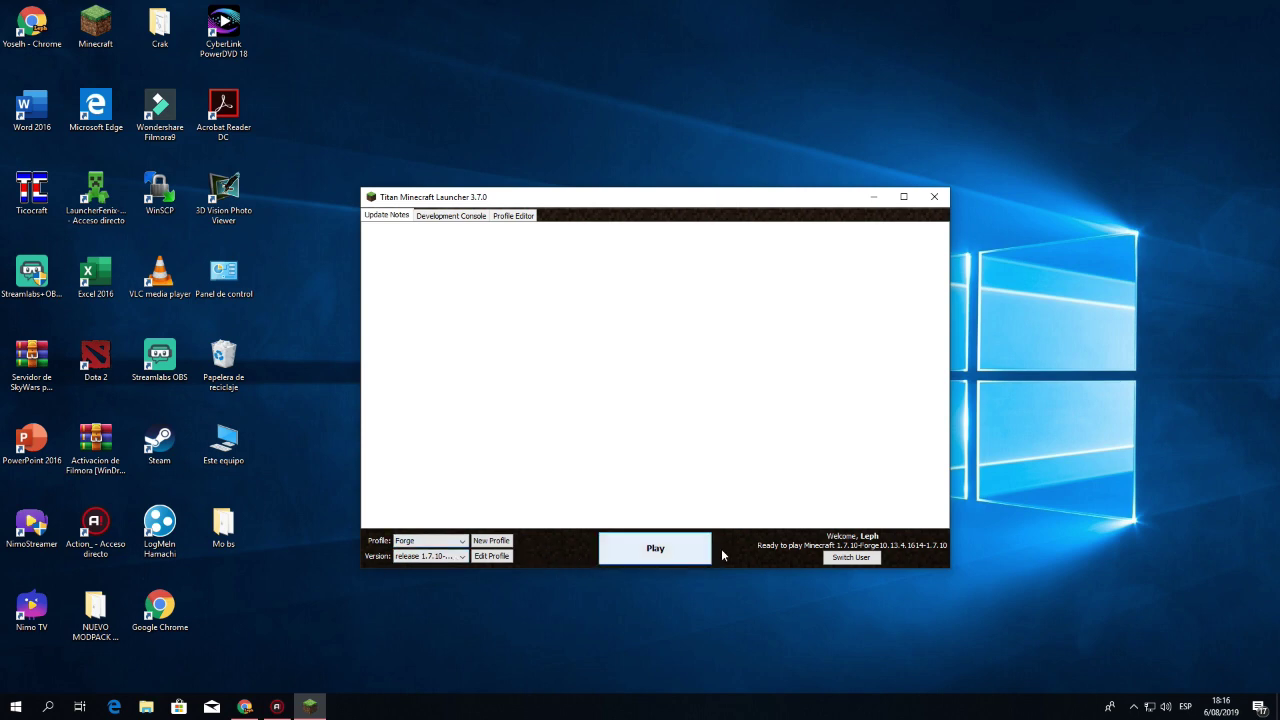
{"action": "left_click", "coordinate": [628, 553]}
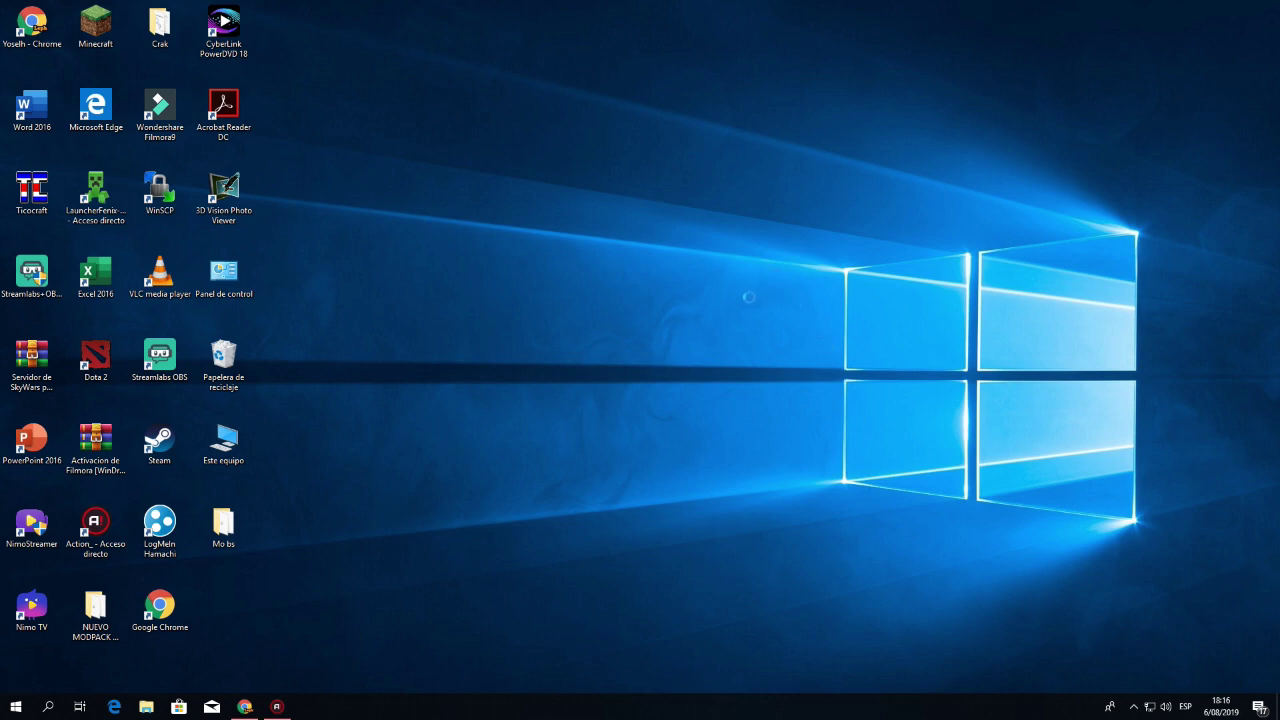
{"action": "right_click", "coordinate": [966, 452]}
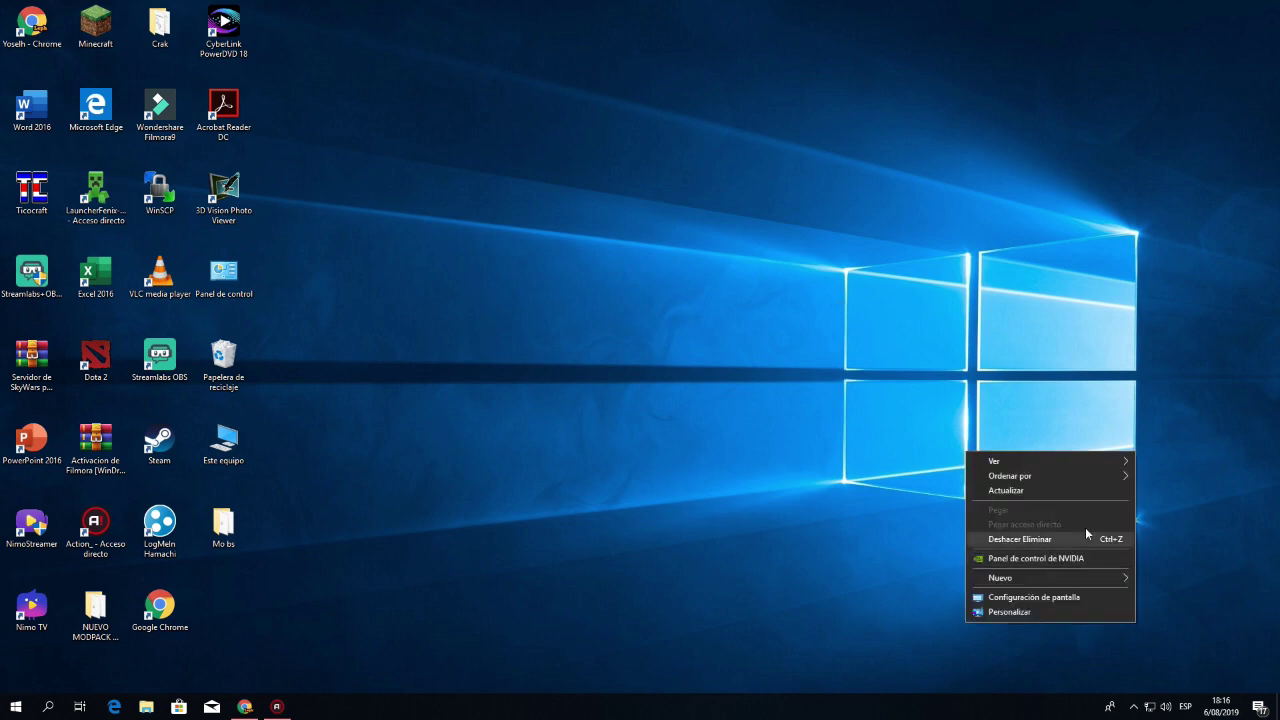
{"action": "left_click", "coordinate": [1006, 489]}
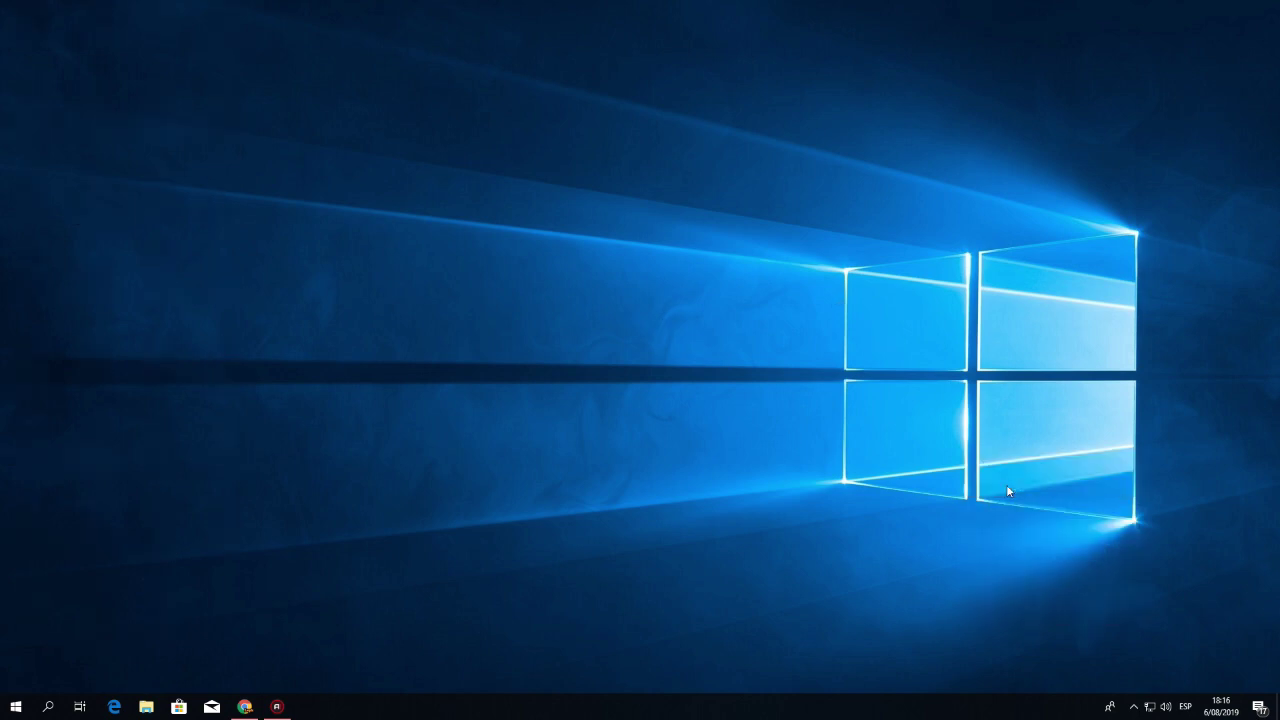
{"action": "right_click", "coordinate": [660, 380]}
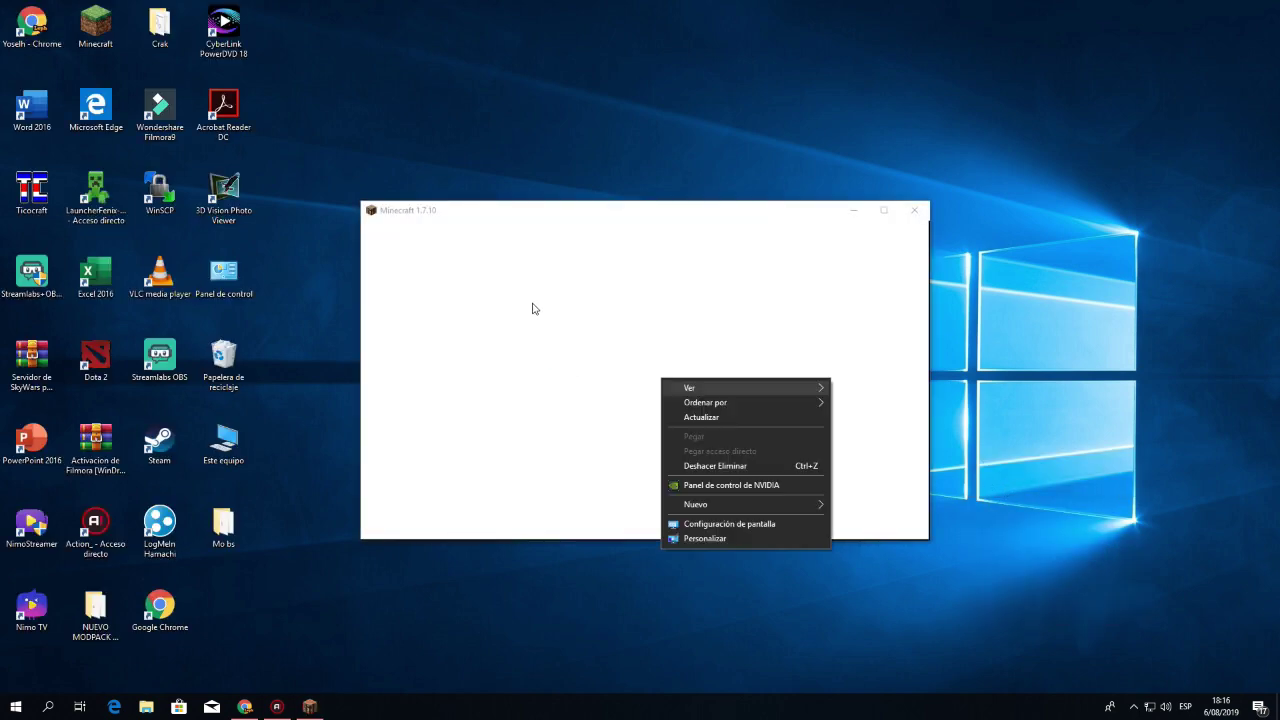
{"action": "left_click", "coordinate": [729, 419]}
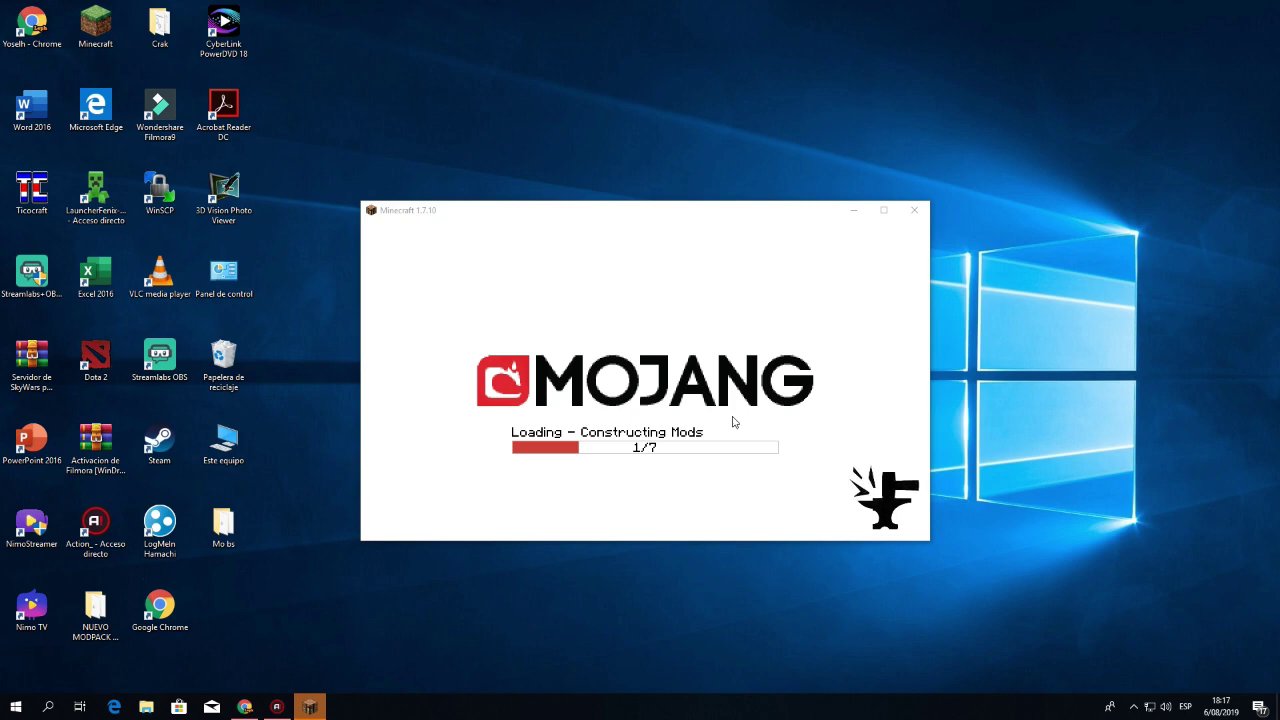
{"action": "mouse_move", "coordinate": [309, 708]}
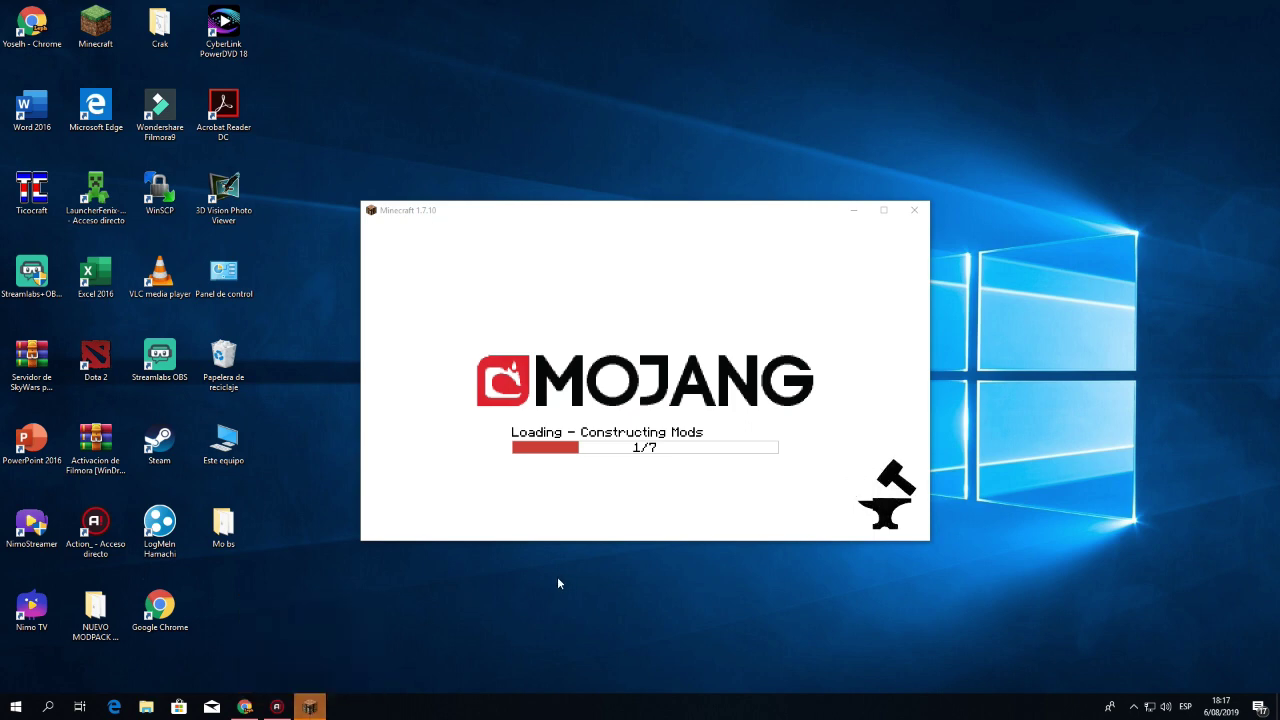
{"action": "left_click", "coordinate": [244, 707]}
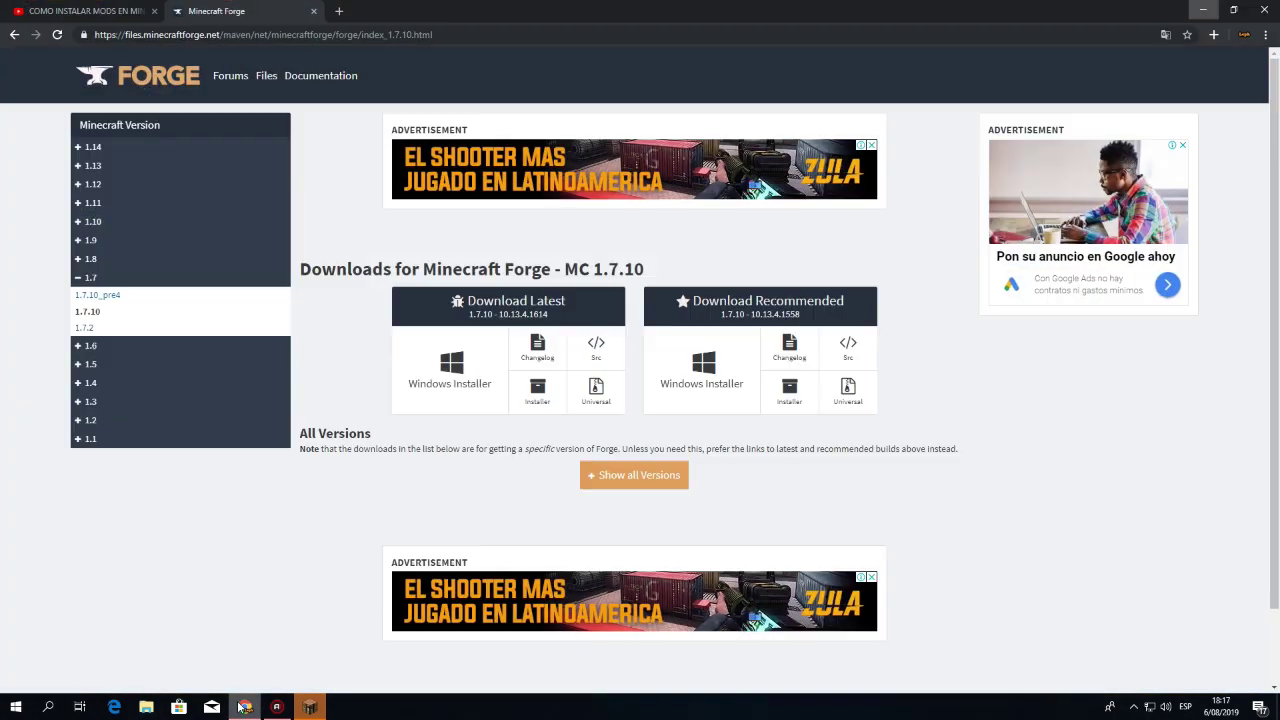
{"action": "left_click", "coordinate": [313, 11]}
{"action": "scroll", "coordinate": [483, 334], "scroll_direction": "up", "scroll_amount": 3}
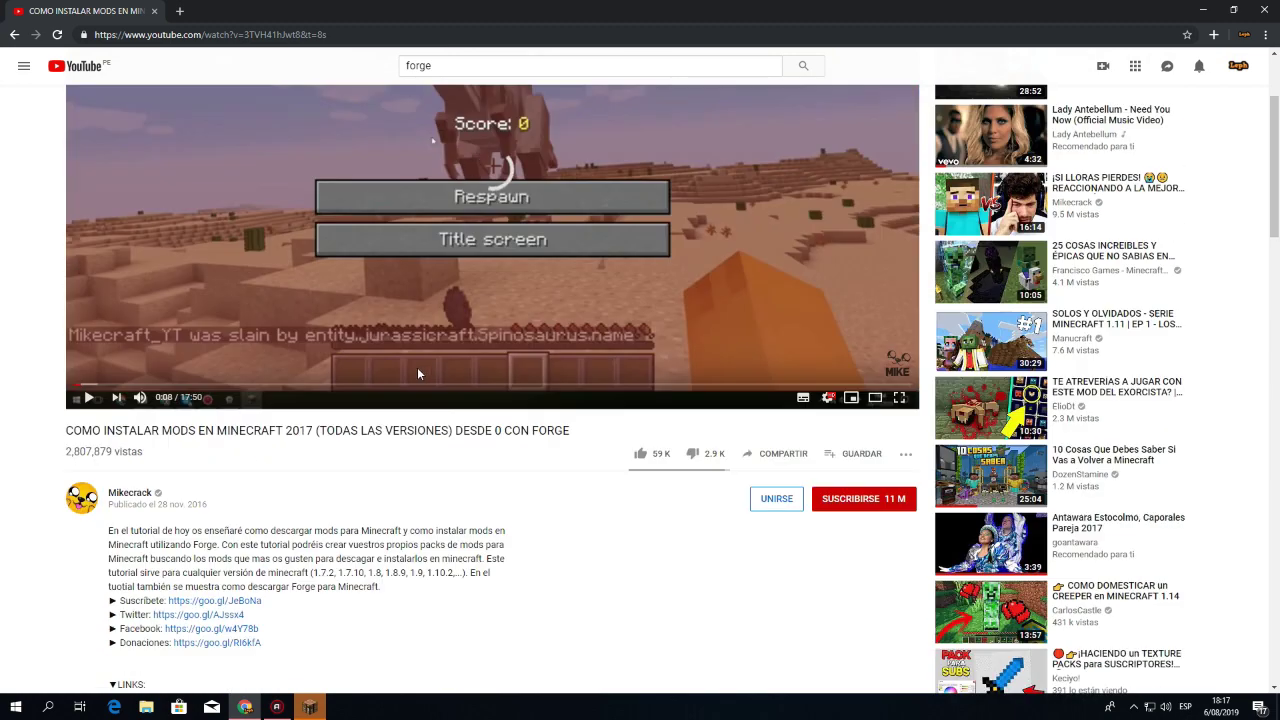
{"action": "scroll", "coordinate": [286, 480], "scroll_direction": "down", "scroll_amount": 1}
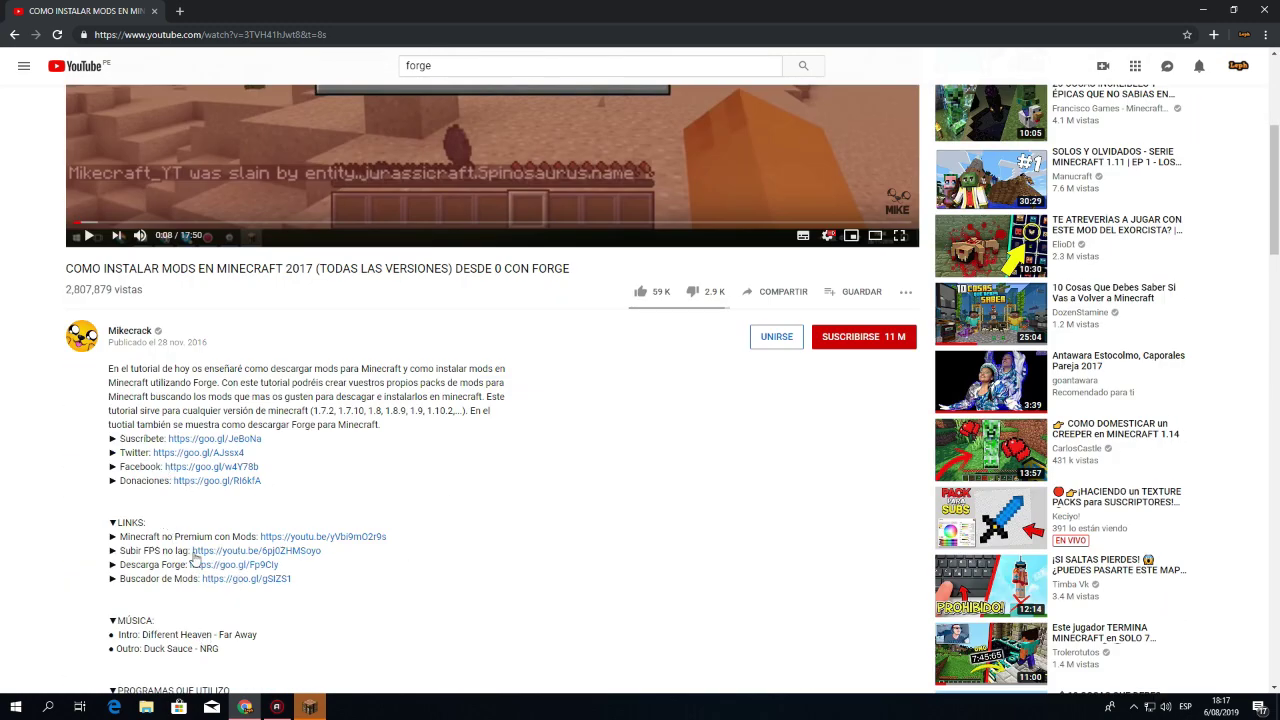
{"action": "mouse_move", "coordinate": [212, 566]}
{"action": "left_mouse_down"}
{"action": "mouse_move", "coordinate": [237, 566]}
{"action": "mouse_move", "coordinate": [180, 566]}
{"action": "mouse_move", "coordinate": [235, 570]}
{"action": "left_mouse_up"}
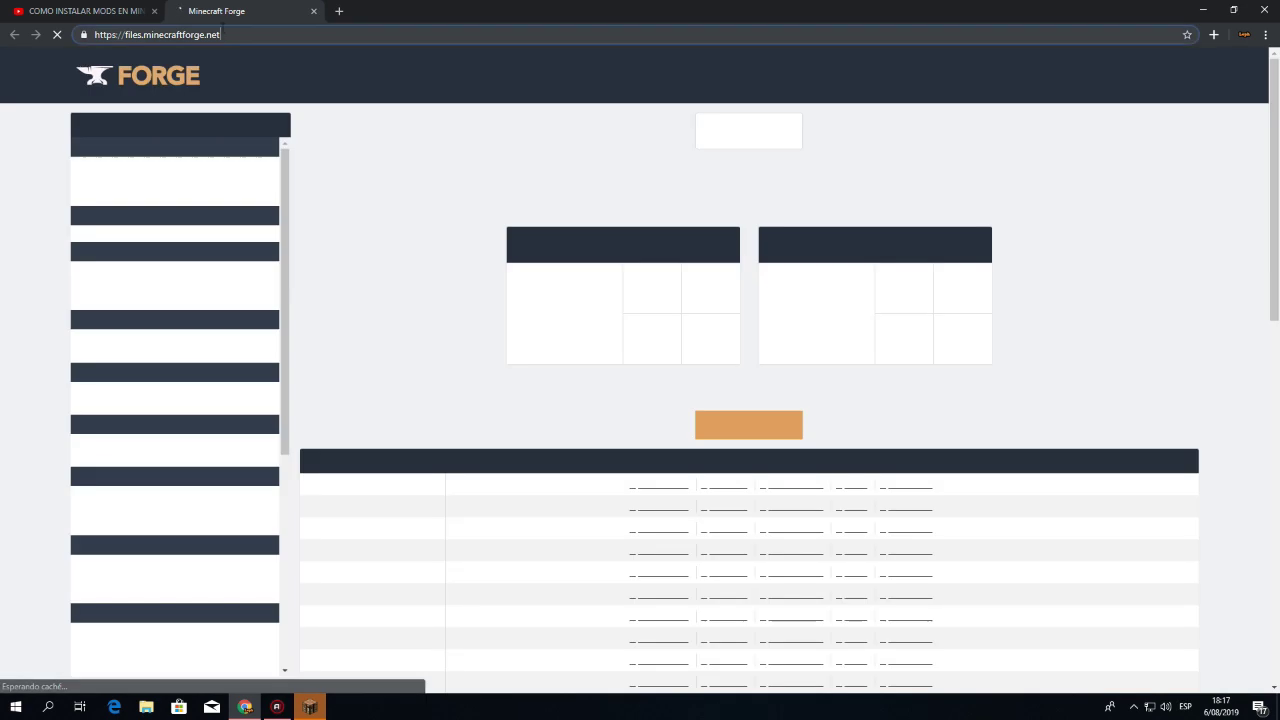
{"action": "left_click_drag", "start_coordinate": [224, 35], "coordinate": [88, 38]}
{"action": "key", "text": "ctrl+c"}
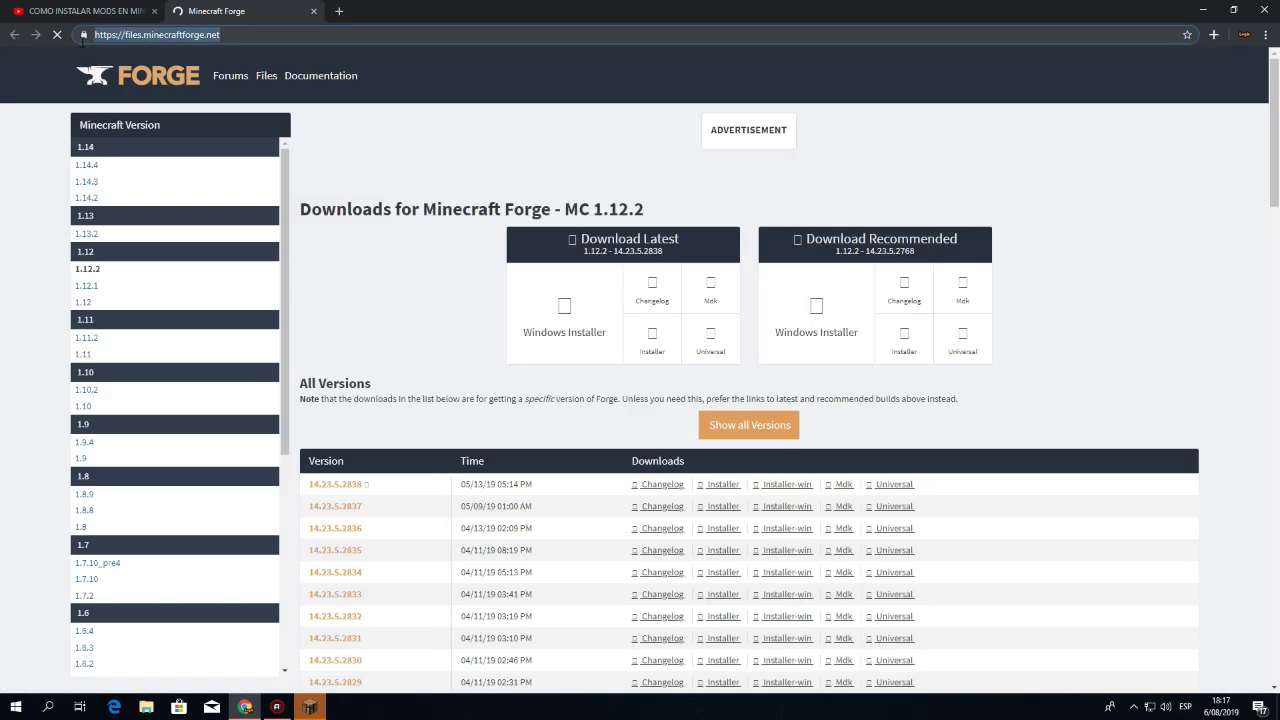
Copy the address of the Forge downloads page and return to the YouTube video
{"action": "right_click", "coordinate": [126, 36]}
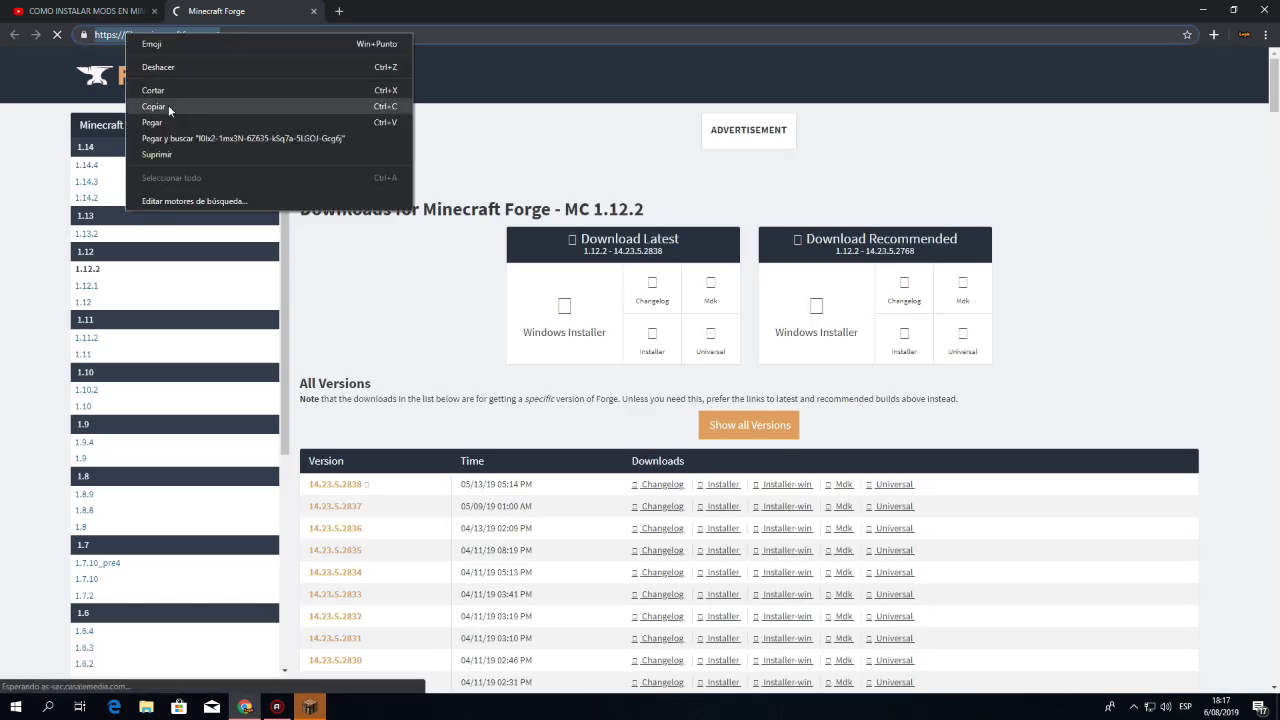
{"action": "left_click", "coordinate": [153, 106]}
{"action": "left_click", "coordinate": [55, 10]}
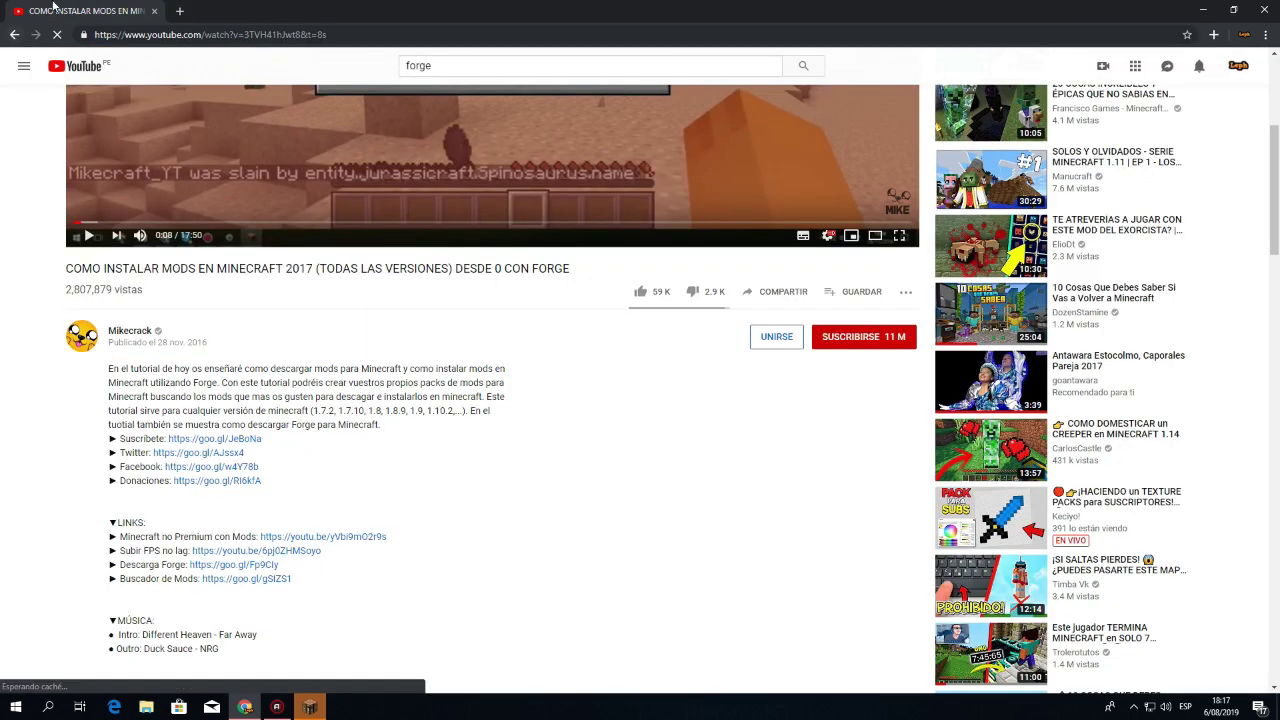
Go back to the own YouTube channel and open the video "Primera serie de Planeta de suscritores" for editing
{"action": "left_click", "coordinate": [14, 35]}
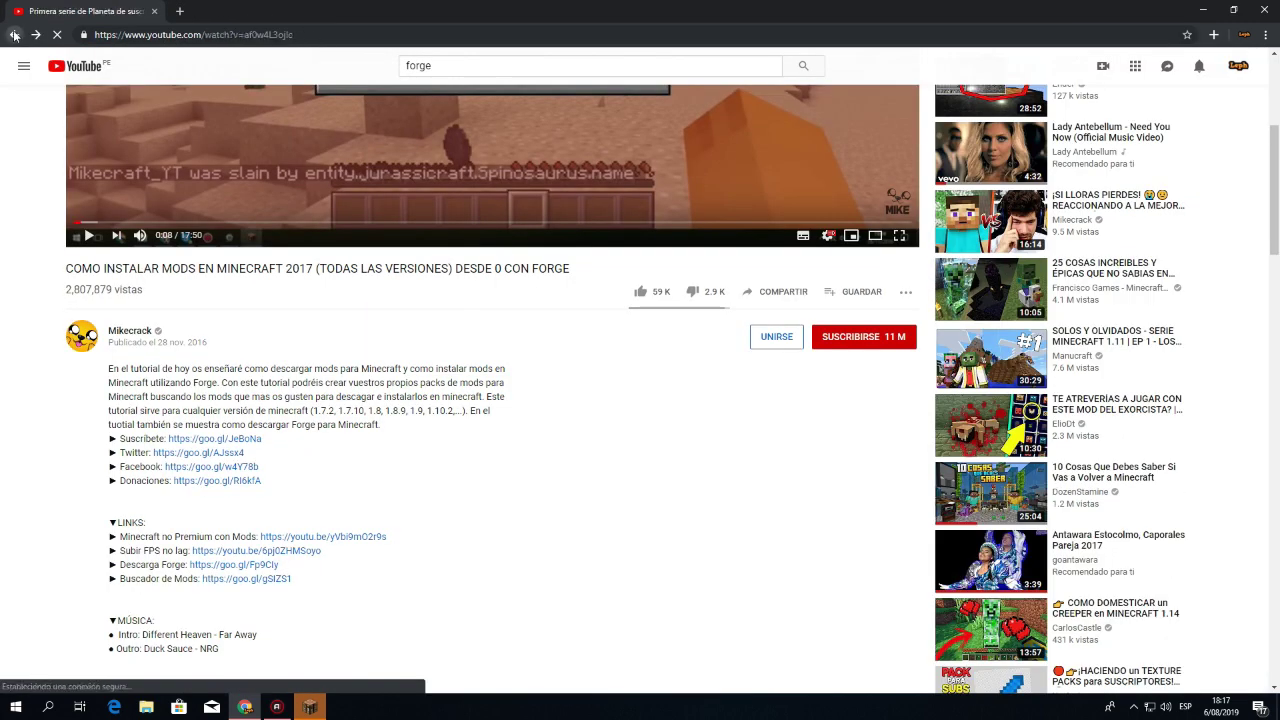
{"action": "left_click", "coordinate": [14, 35]}
{"action": "left_click", "coordinate": [14, 35]}
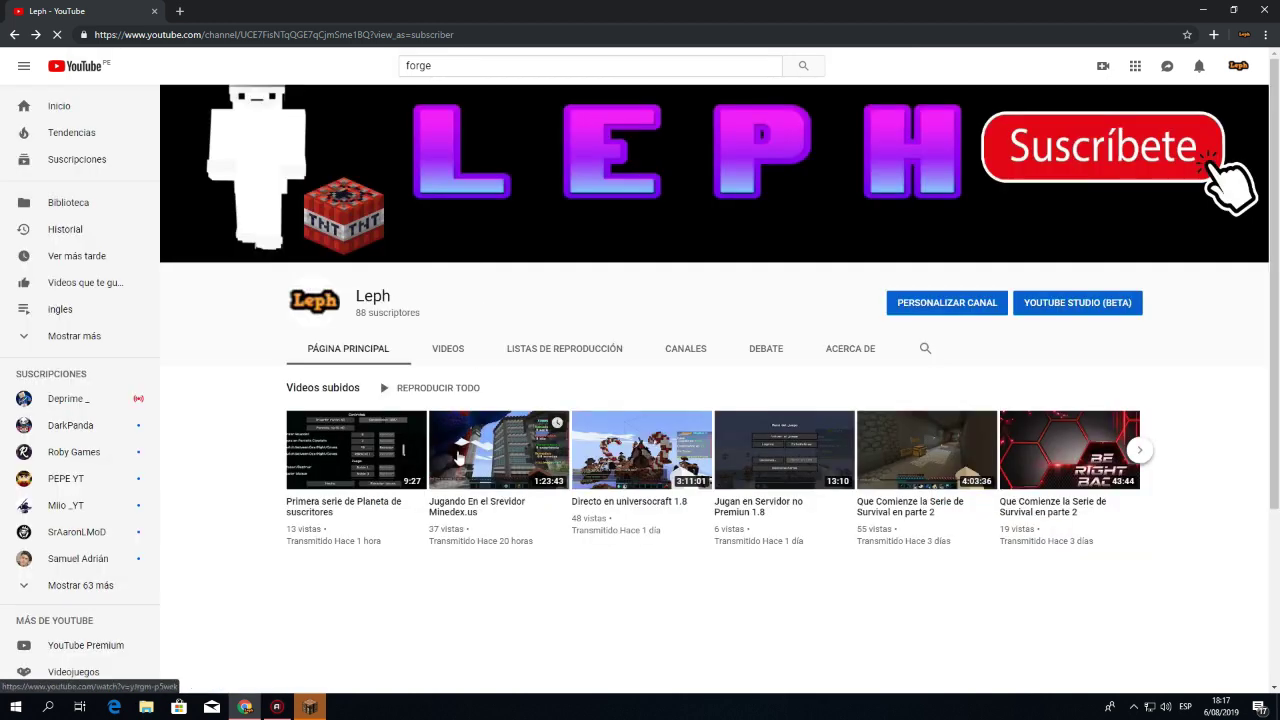
{"action": "left_click", "coordinate": [368, 440]}
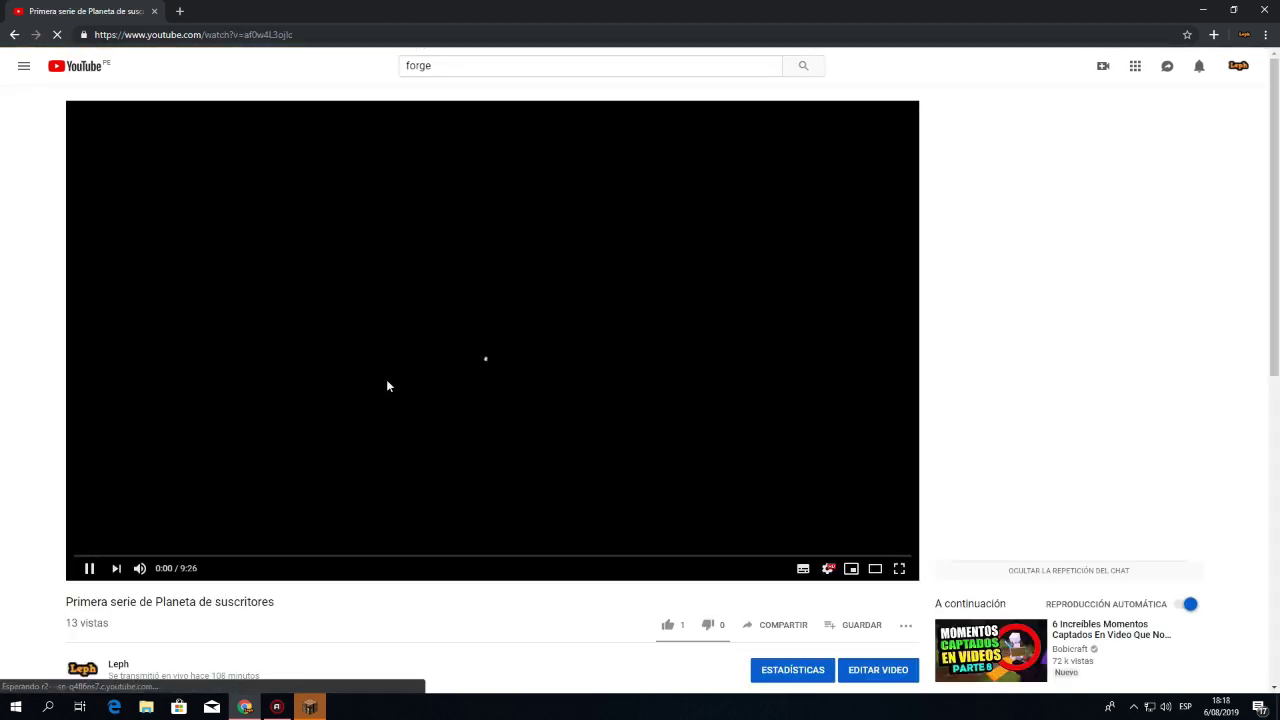
{"action": "scroll", "coordinate": [354, 500], "scroll_direction": "down", "scroll_amount": 3}
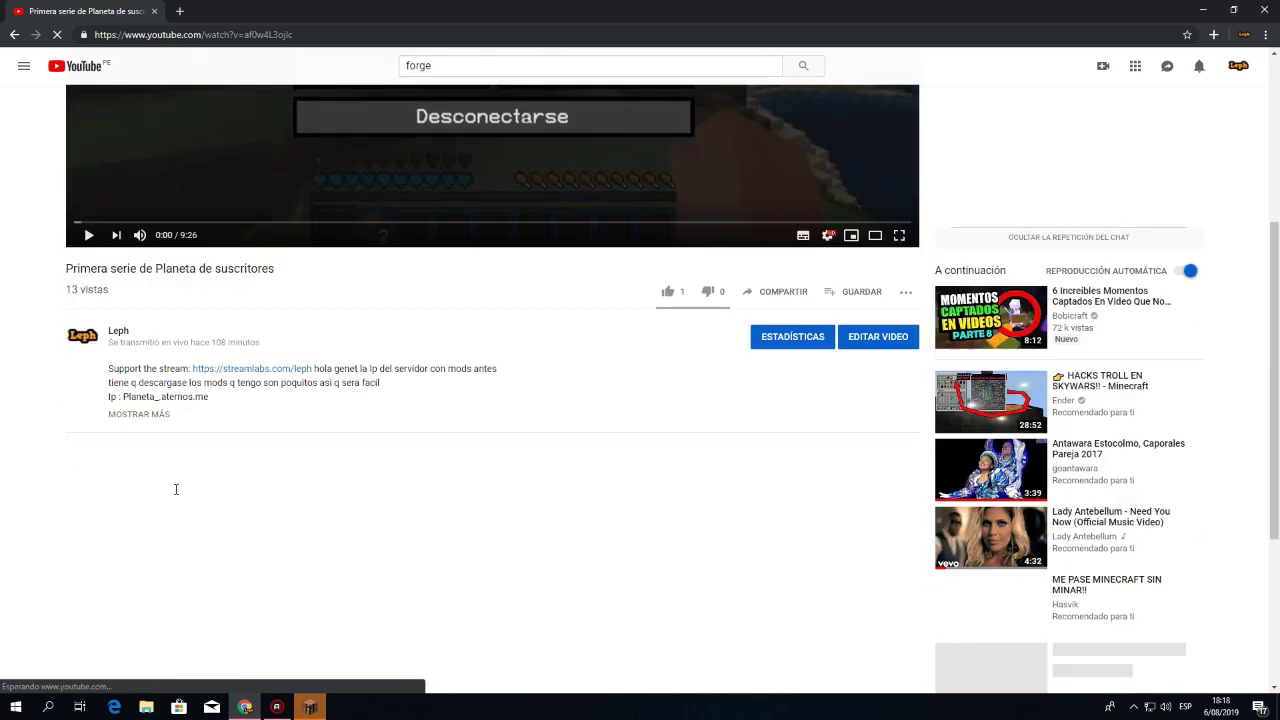
{"action": "left_click", "coordinate": [860, 340]}
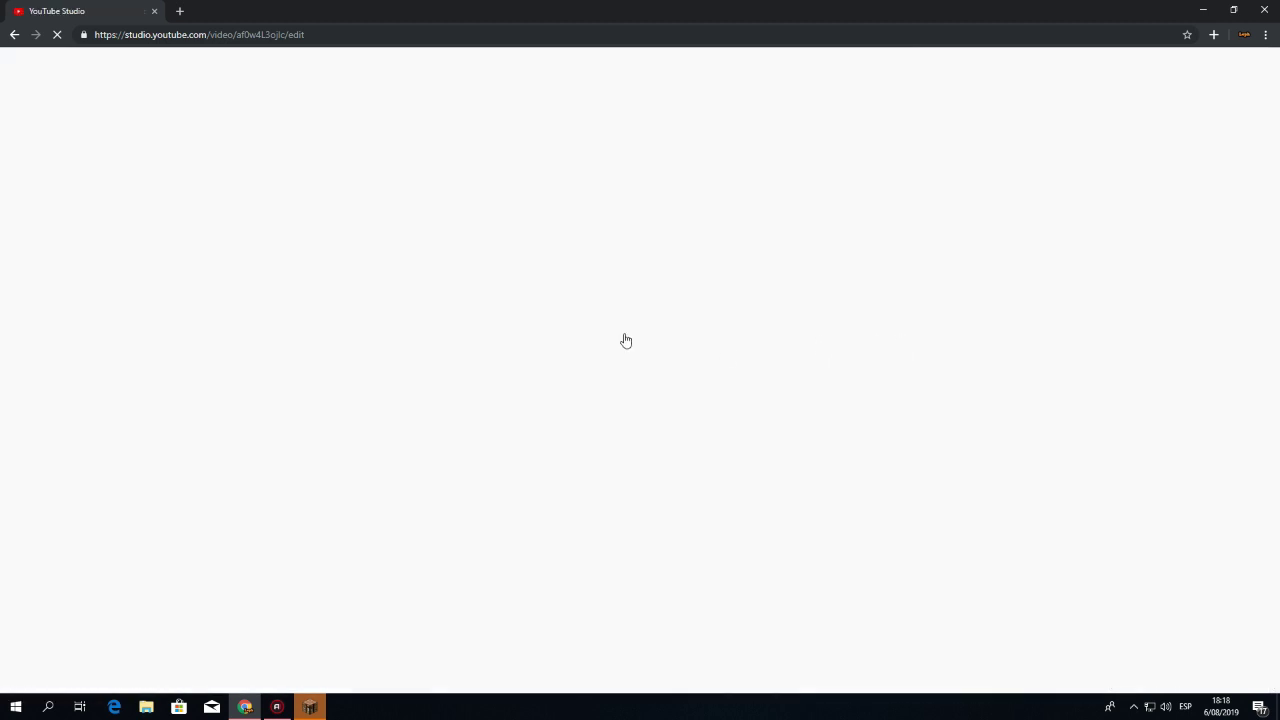
Check the loading progress of Minecraft 1.7.10, then return to the video's details page in Chrome
{"action": "left_click", "coordinate": [308, 708]}
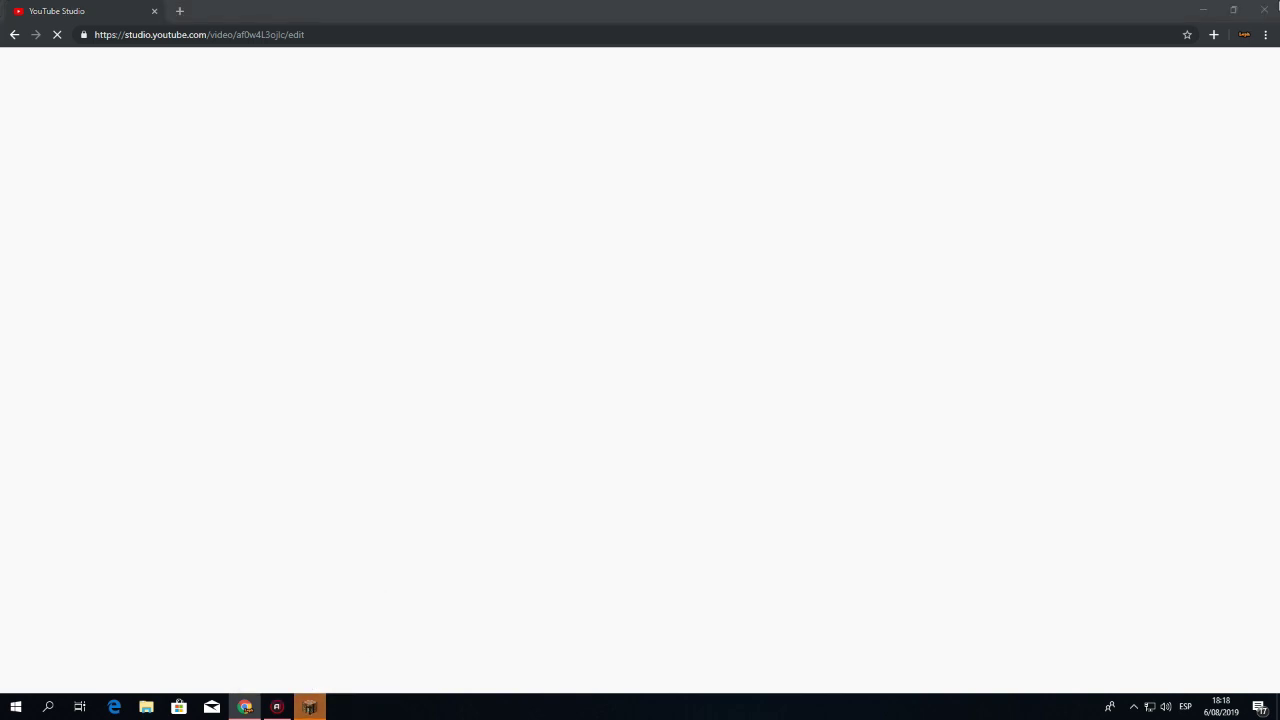
{"action": "left_click", "coordinate": [1205, 11]}
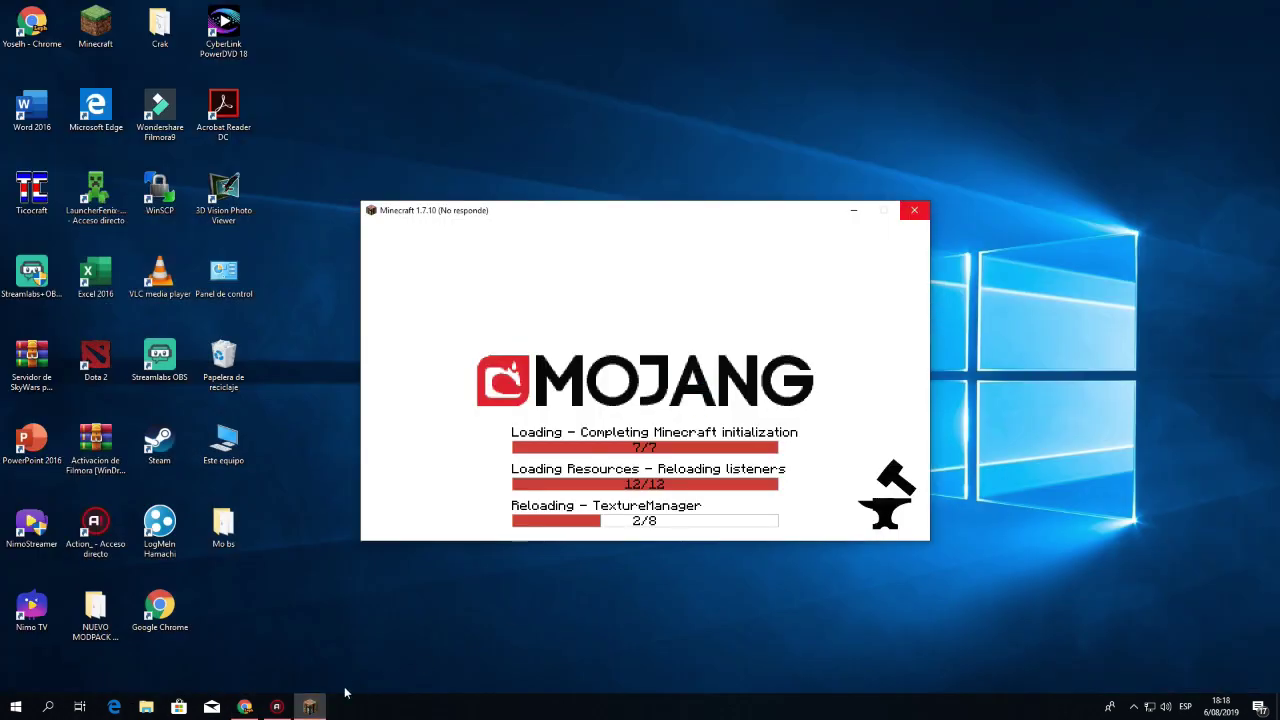
{"action": "left_click", "coordinate": [254, 707]}
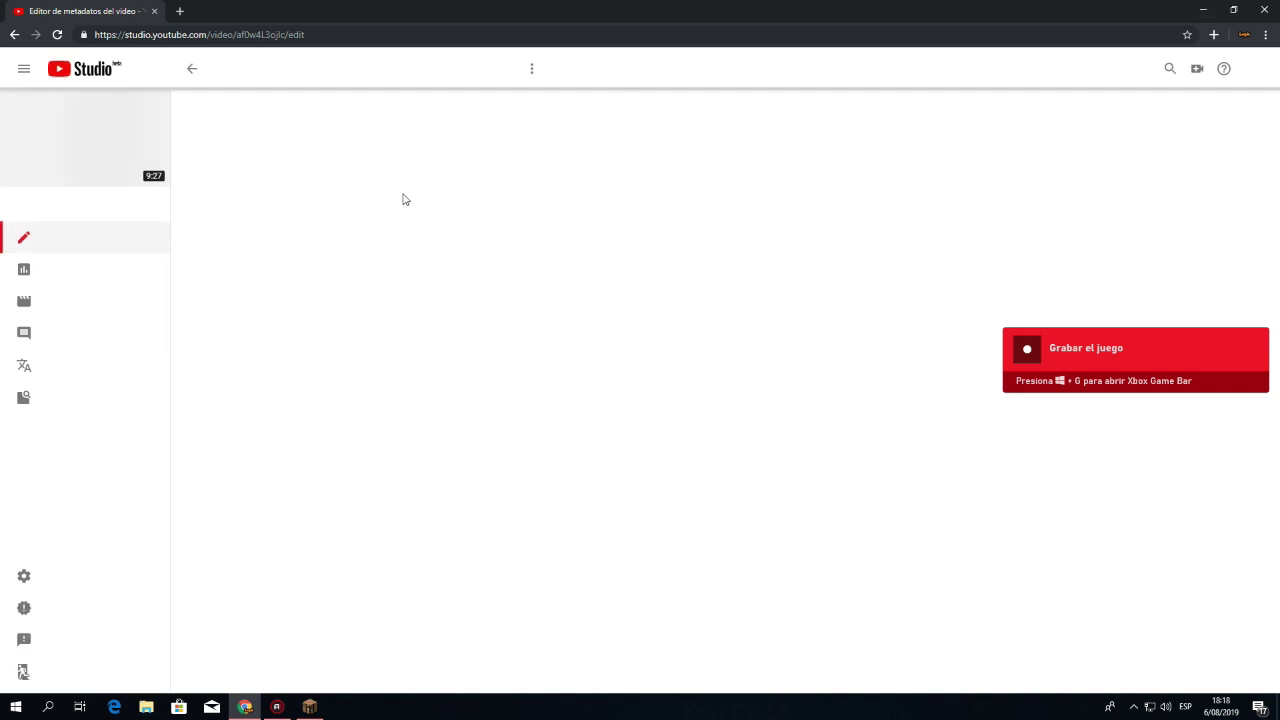
{"action": "left_click", "coordinate": [568, 330]}
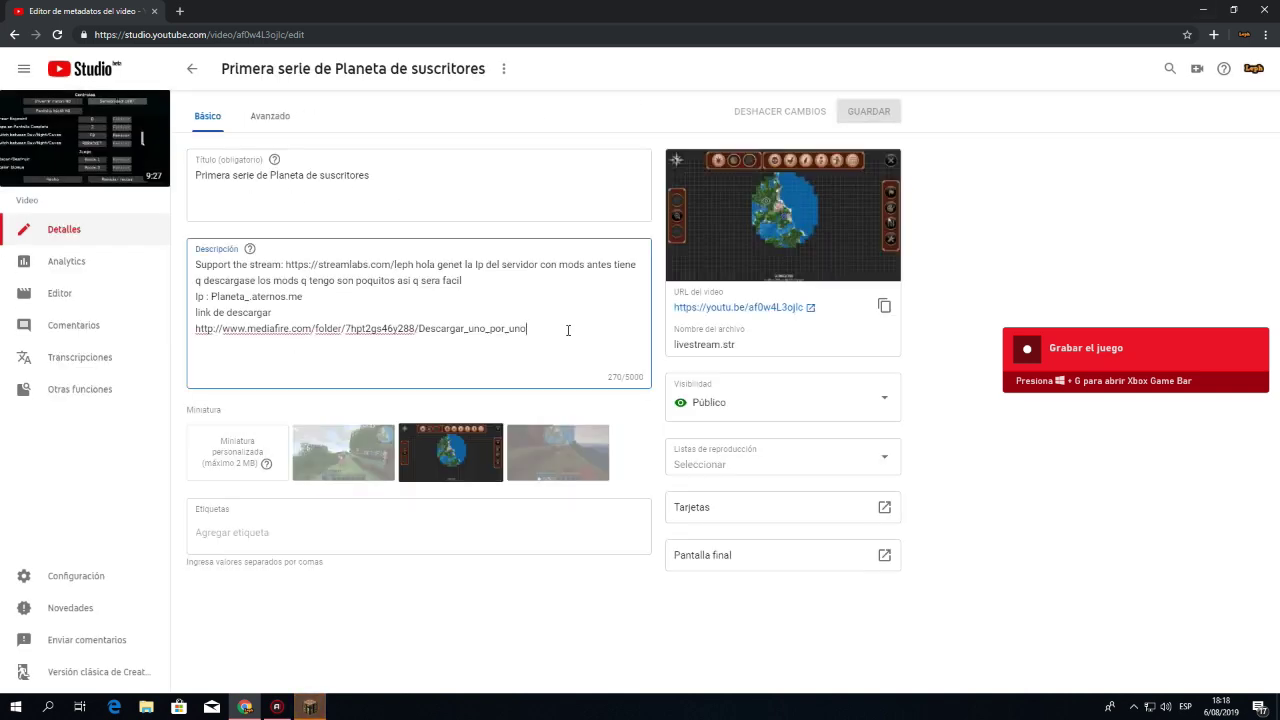
{"action": "key", "text": "Return"}
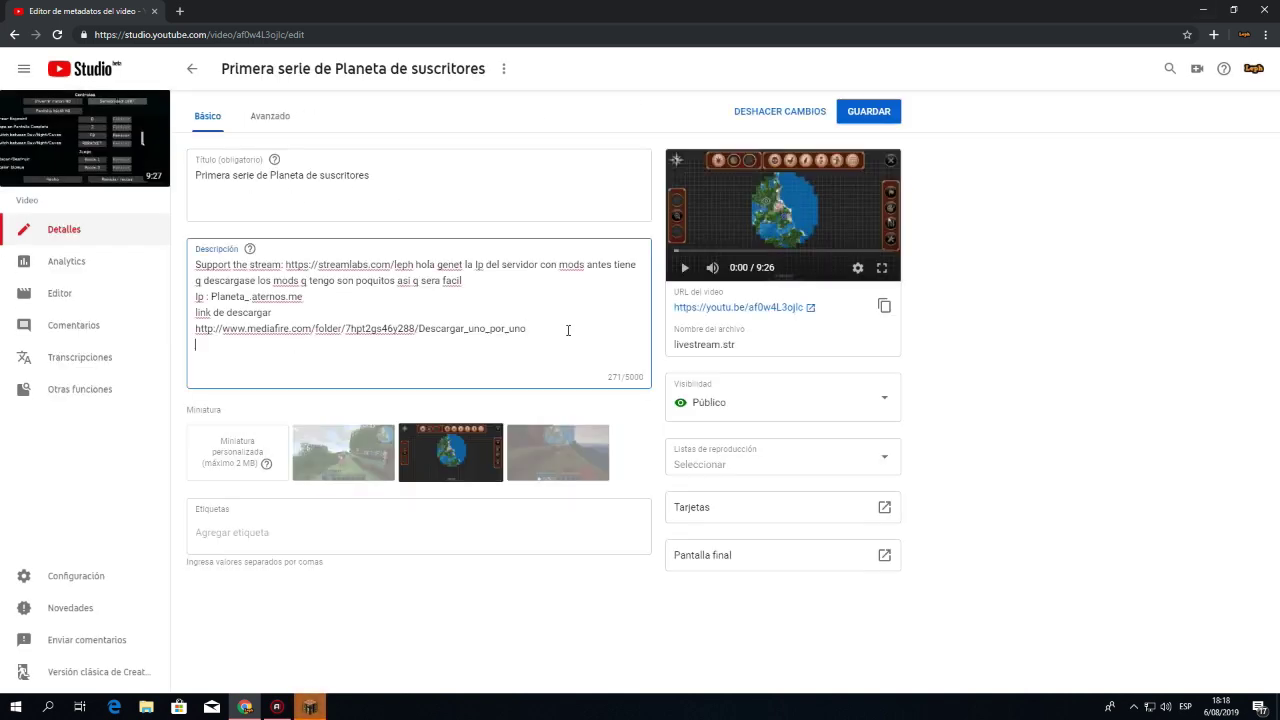
{"action": "type", "text": "El link de Forge"}
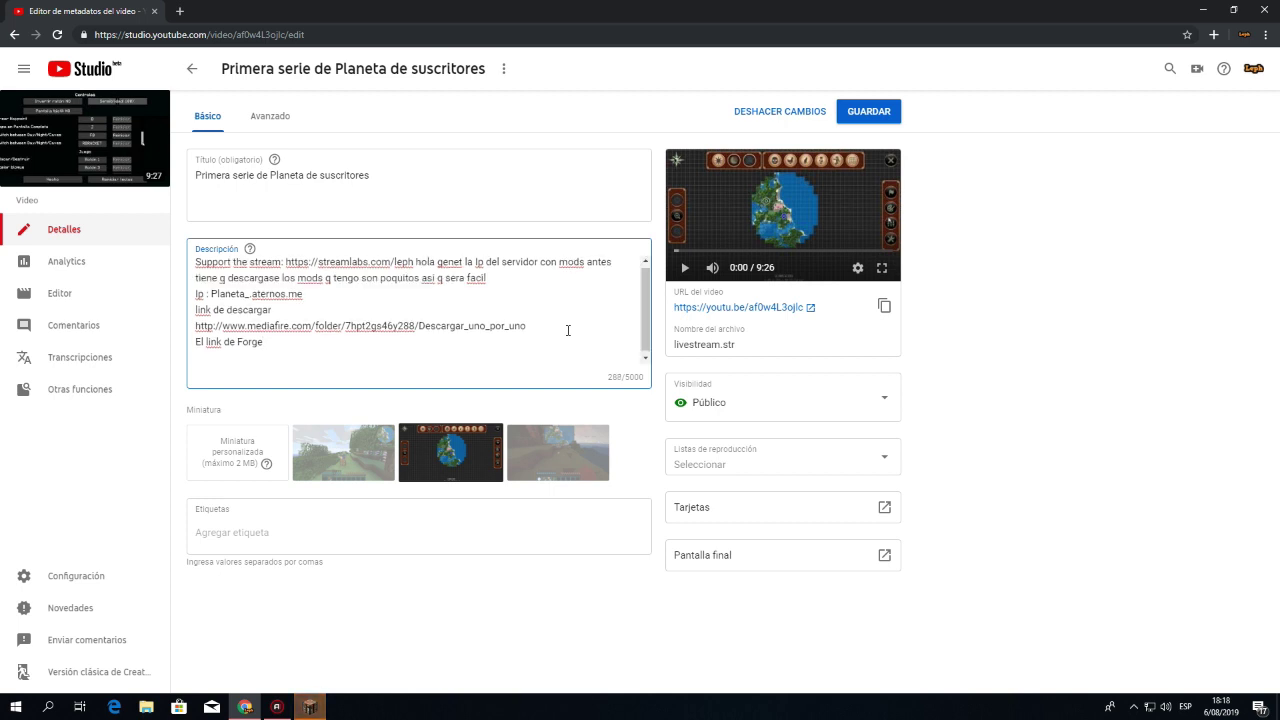
{"action": "key", "text": "Return"}
{"action": "key", "text": "ctrl+v"}
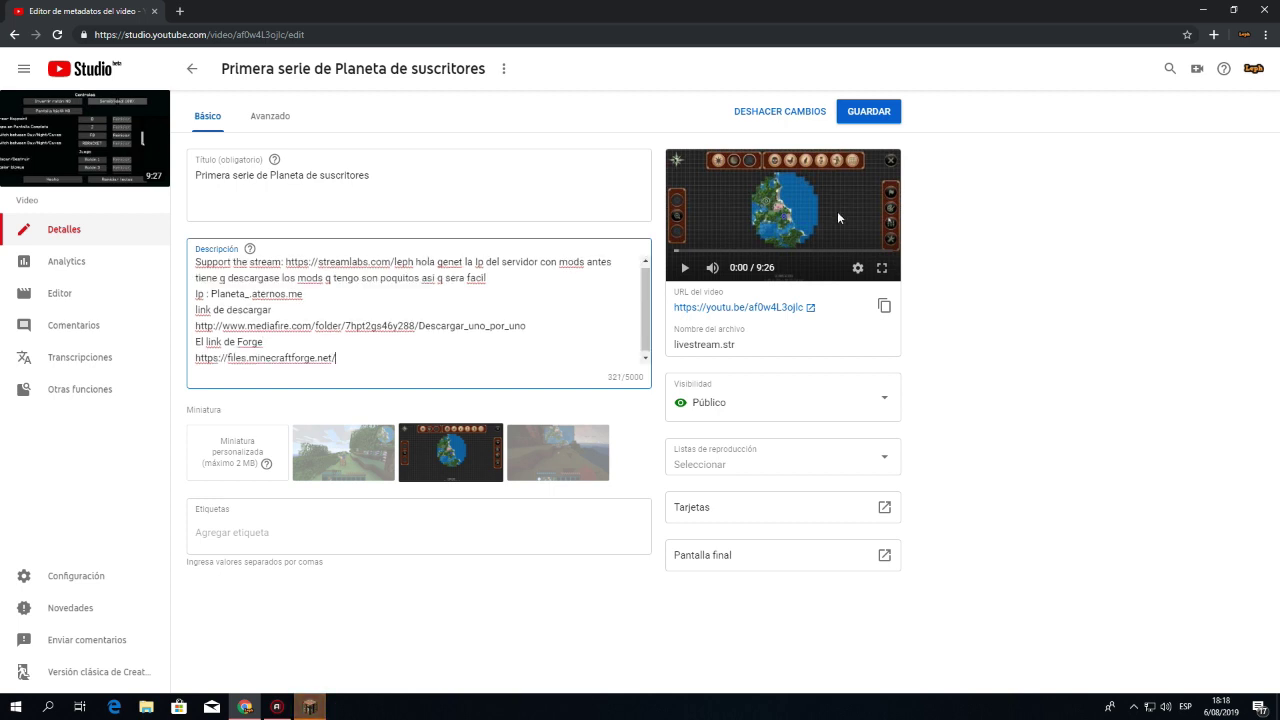
{"action": "left_click", "coordinate": [870, 111]}
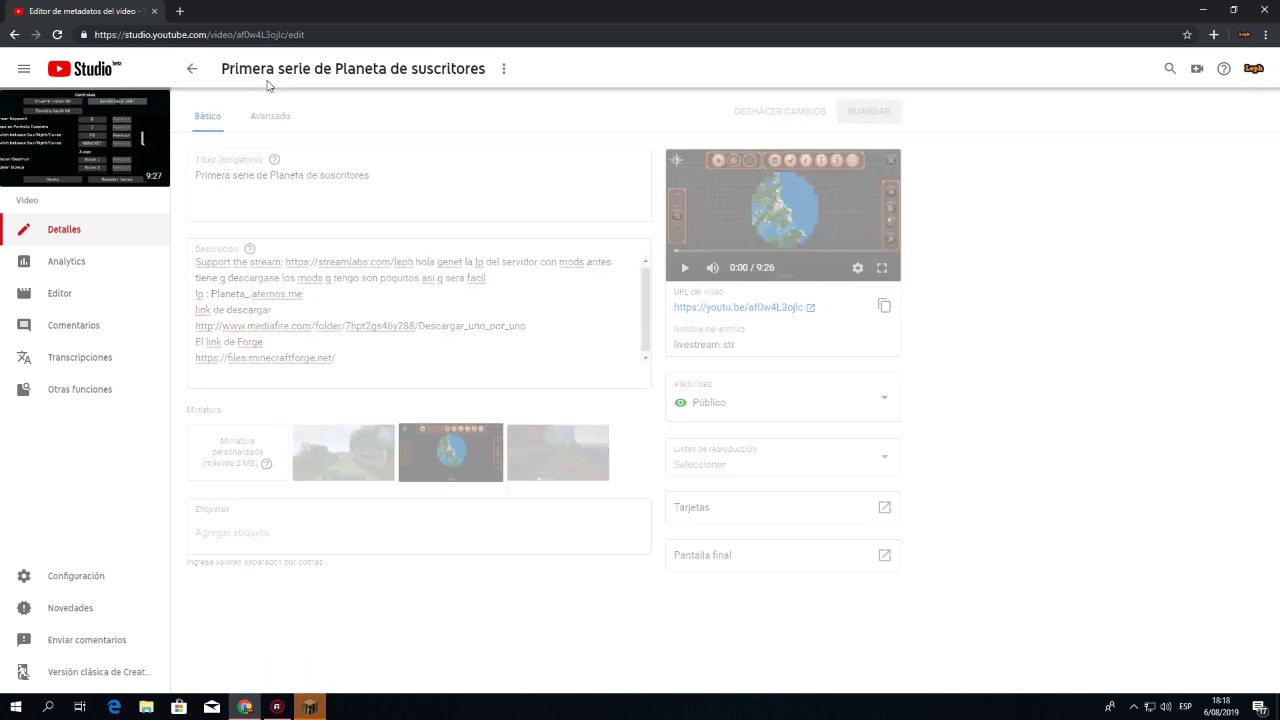
Close the browser and quit Minecraft 1.7.10
{"action": "left_click", "coordinate": [154, 11]}
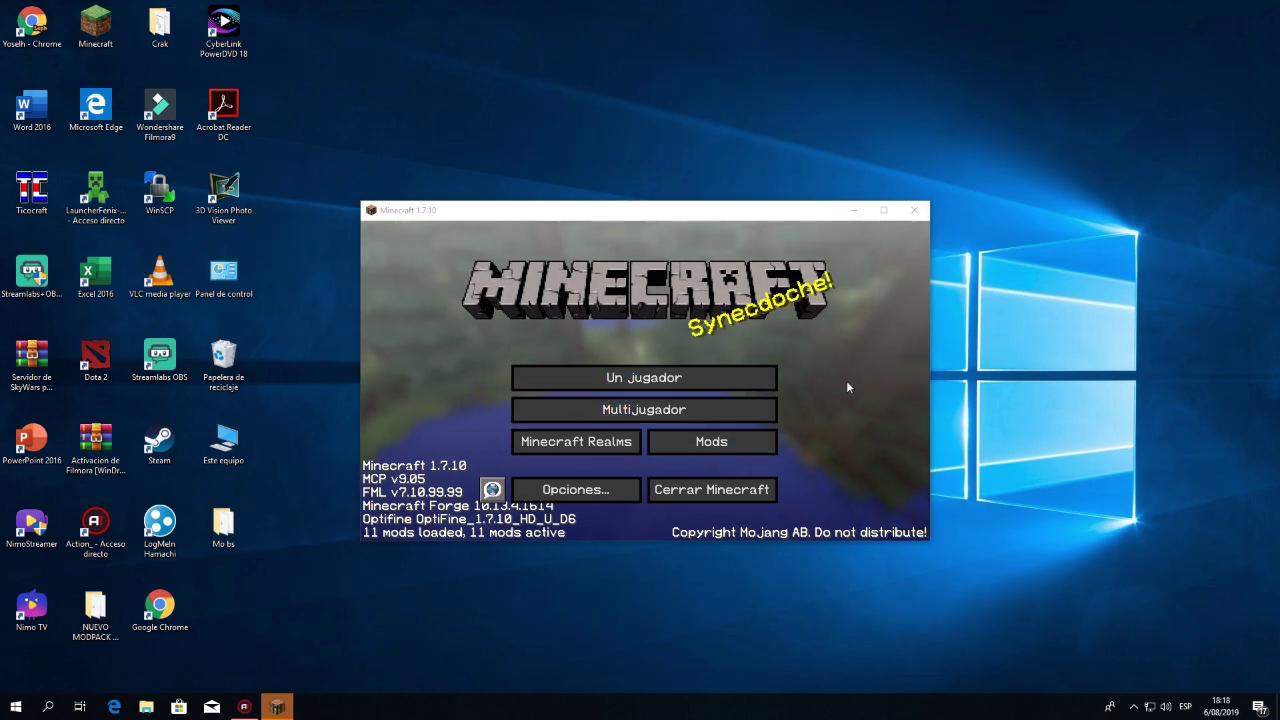
{"action": "left_click", "coordinate": [915, 210]}
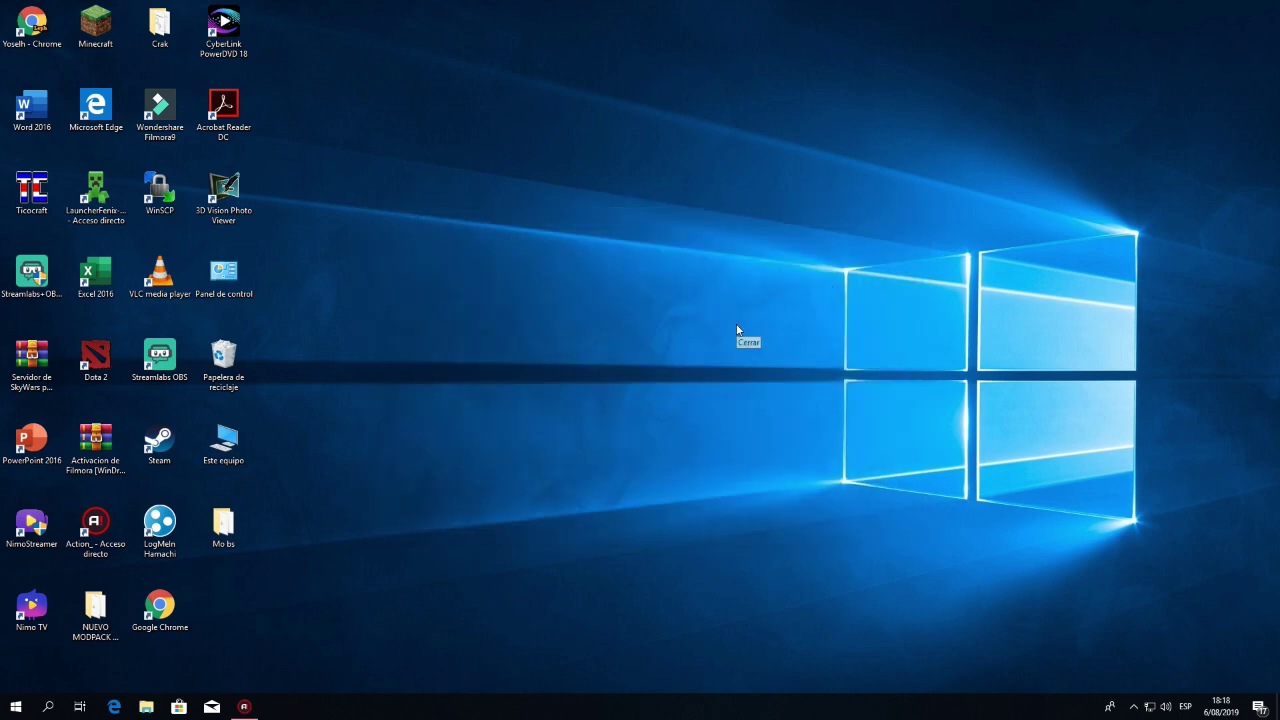
{"action": "key", "text": "super+r"}
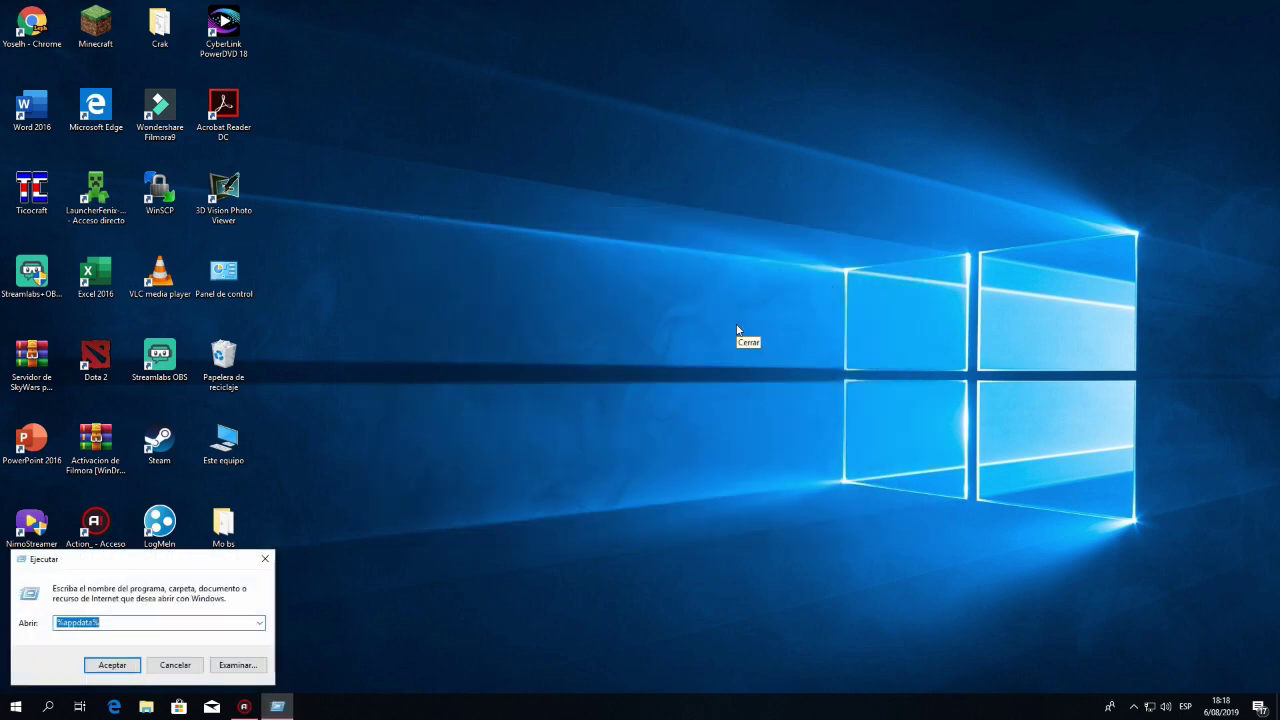
{"action": "key", "text": "BackSpace"}
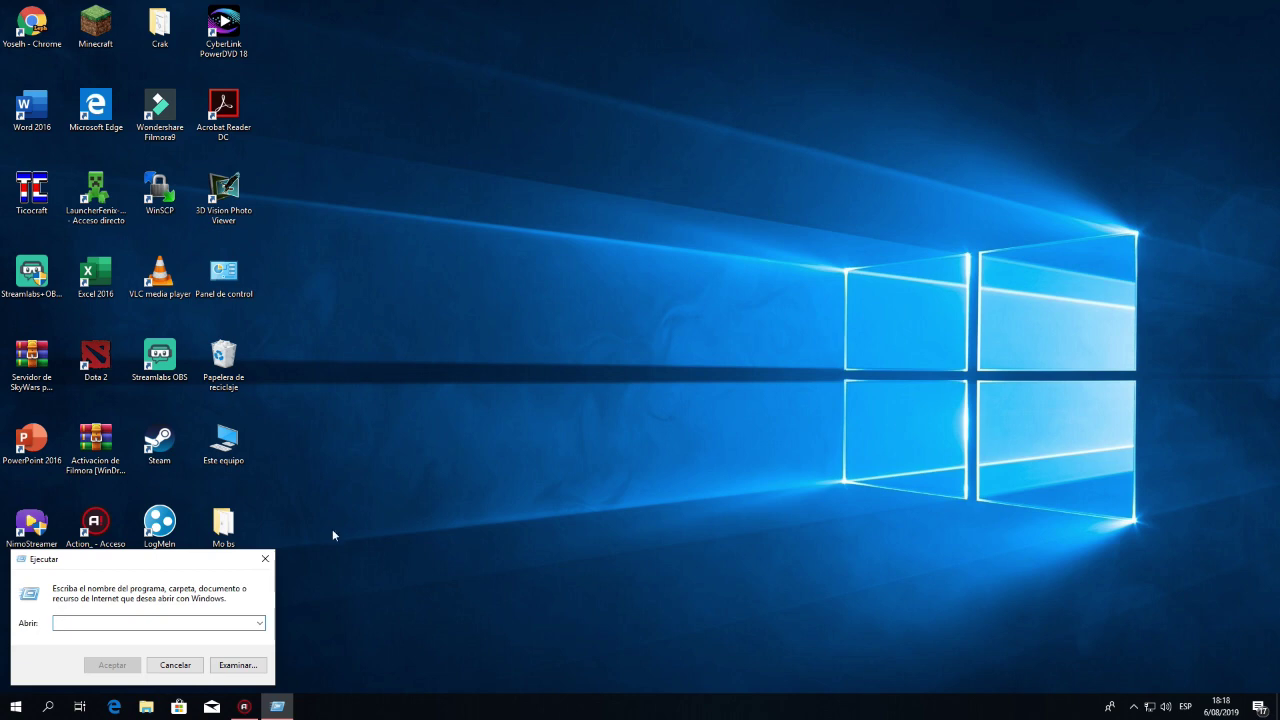
{"action": "left_click", "coordinate": [165, 667]}
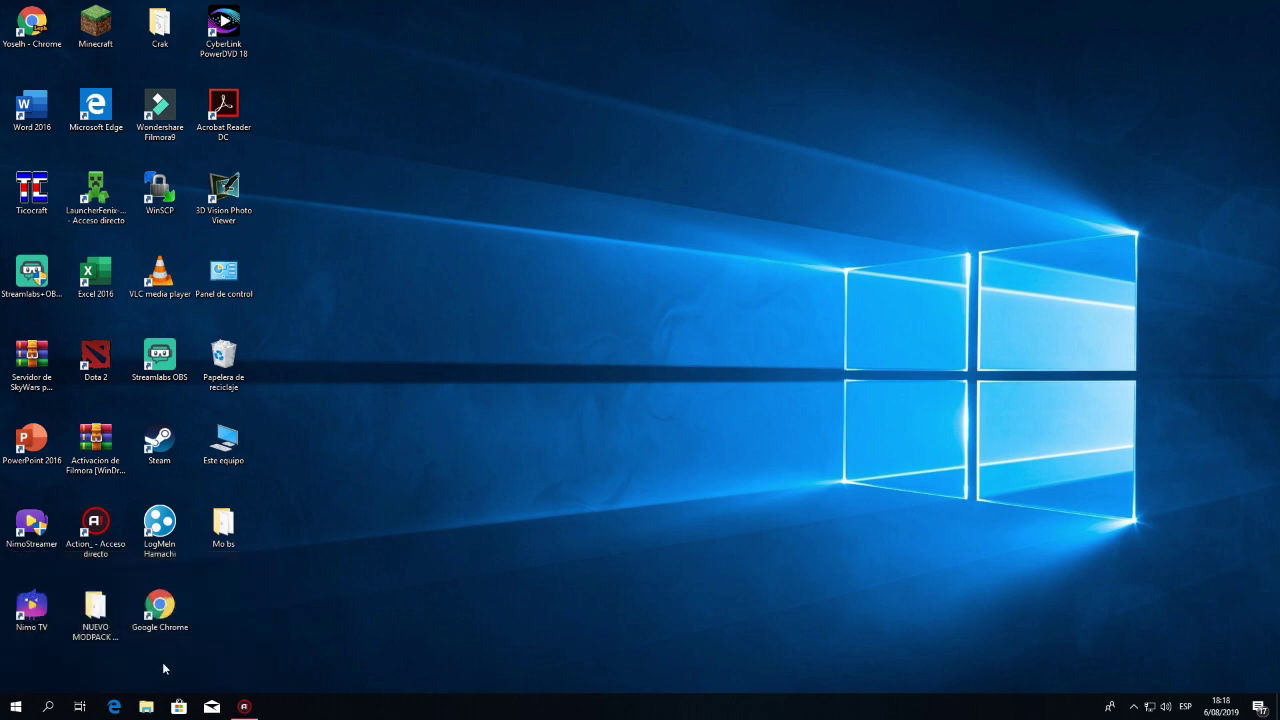
{"action": "left_click", "coordinate": [16, 707]}
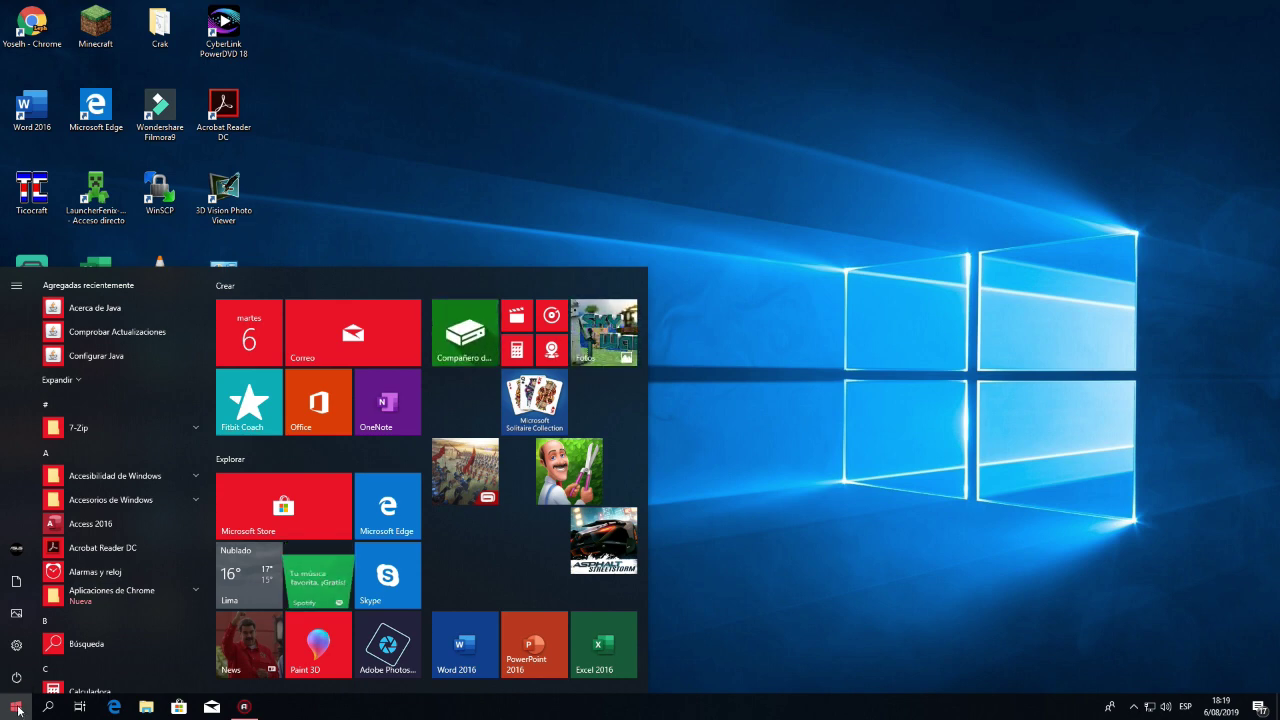
{"action": "left_click", "coordinate": [17, 710]}
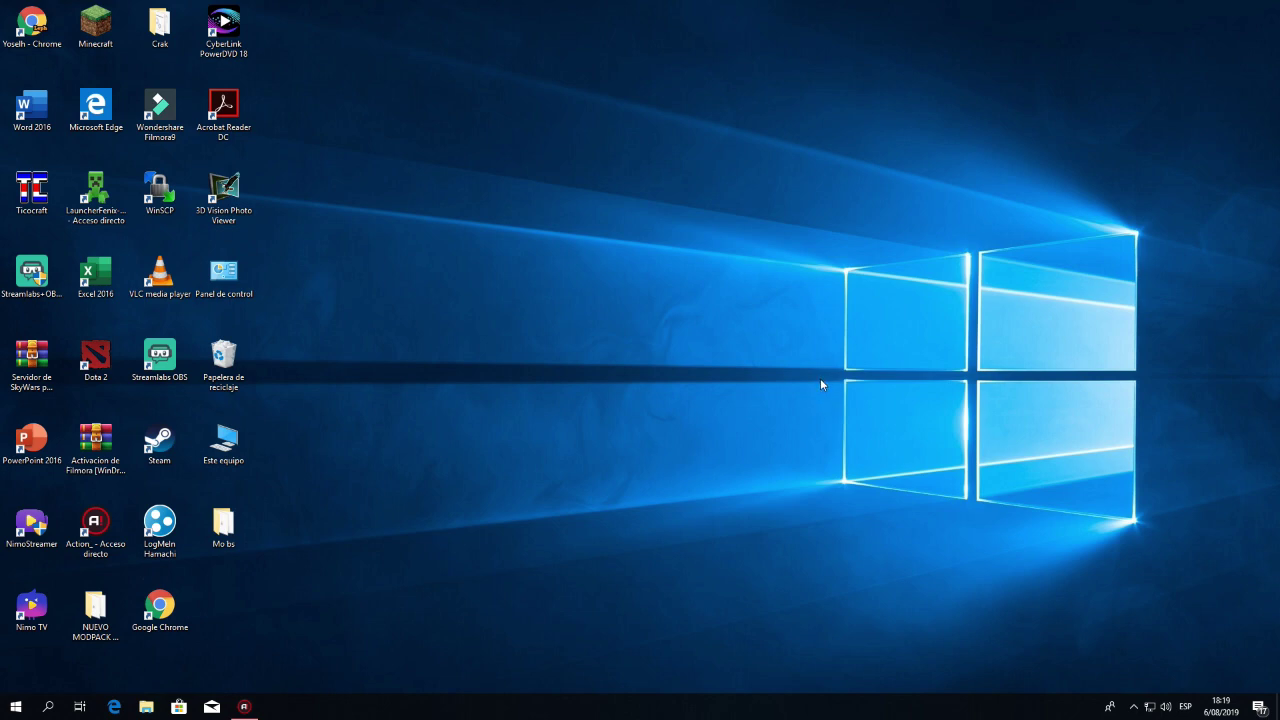
{"action": "key", "text": "super"}
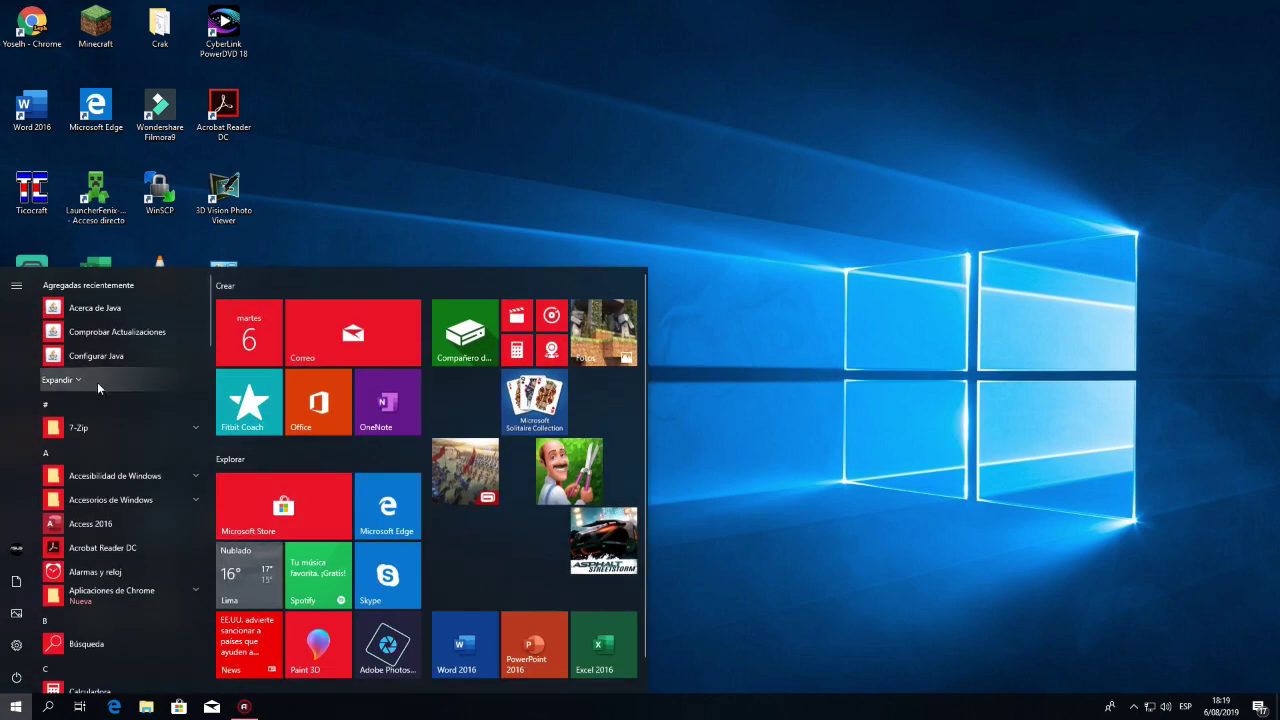
{"action": "key", "text": "super"}
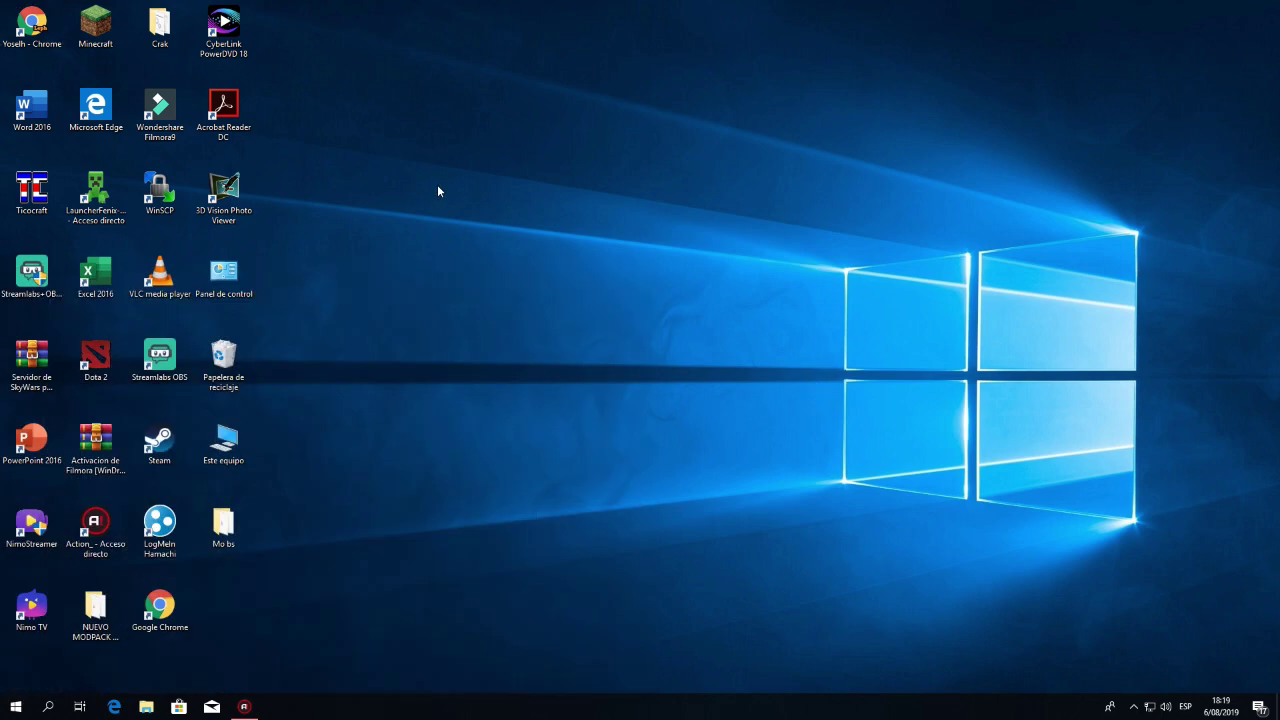
{"action": "key", "text": "super"}
{"action": "key", "text": "super"}
{"action": "key", "text": "super"}
{"action": "key", "text": "super"}
{"action": "key", "text": "super+r"}
{"action": "type", "text": "%appdata%"}
{"action": "key", "text": "Return"}
Search Windows for %appdata% and open the matching Roaming folder
{"action": "left_click", "coordinate": [16, 708]}
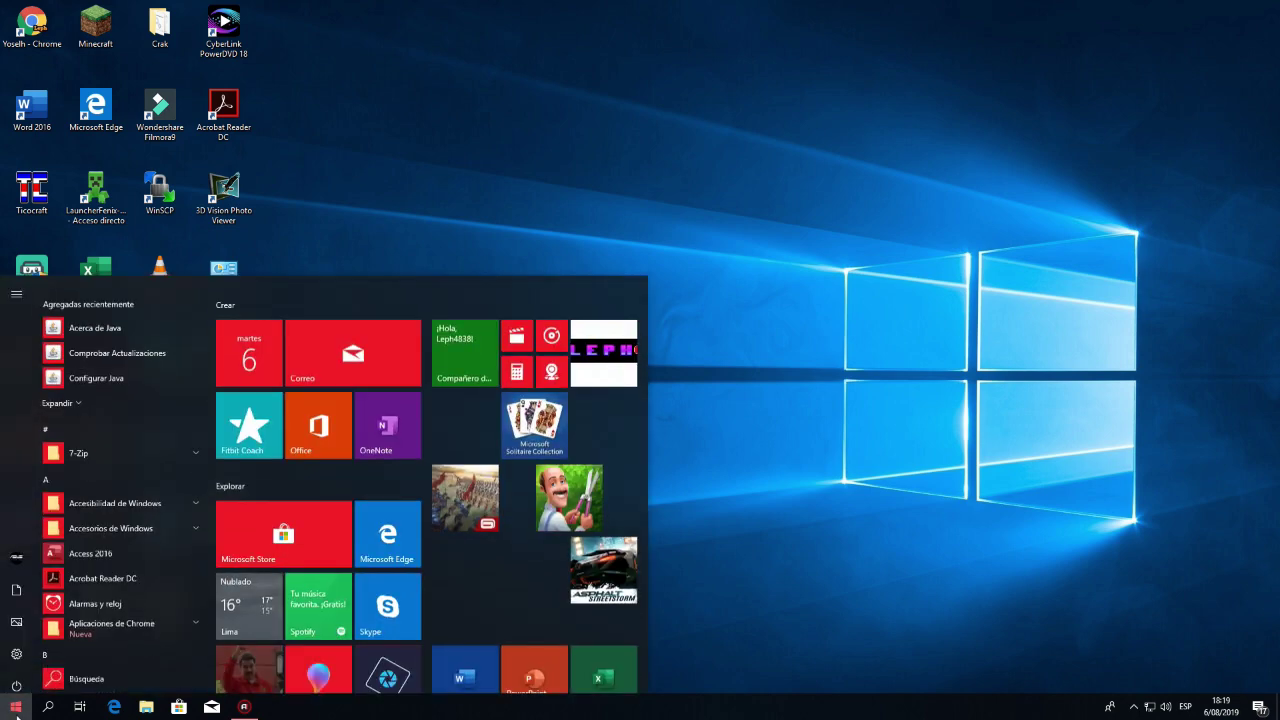
{"action": "left_click", "coordinate": [77, 646]}
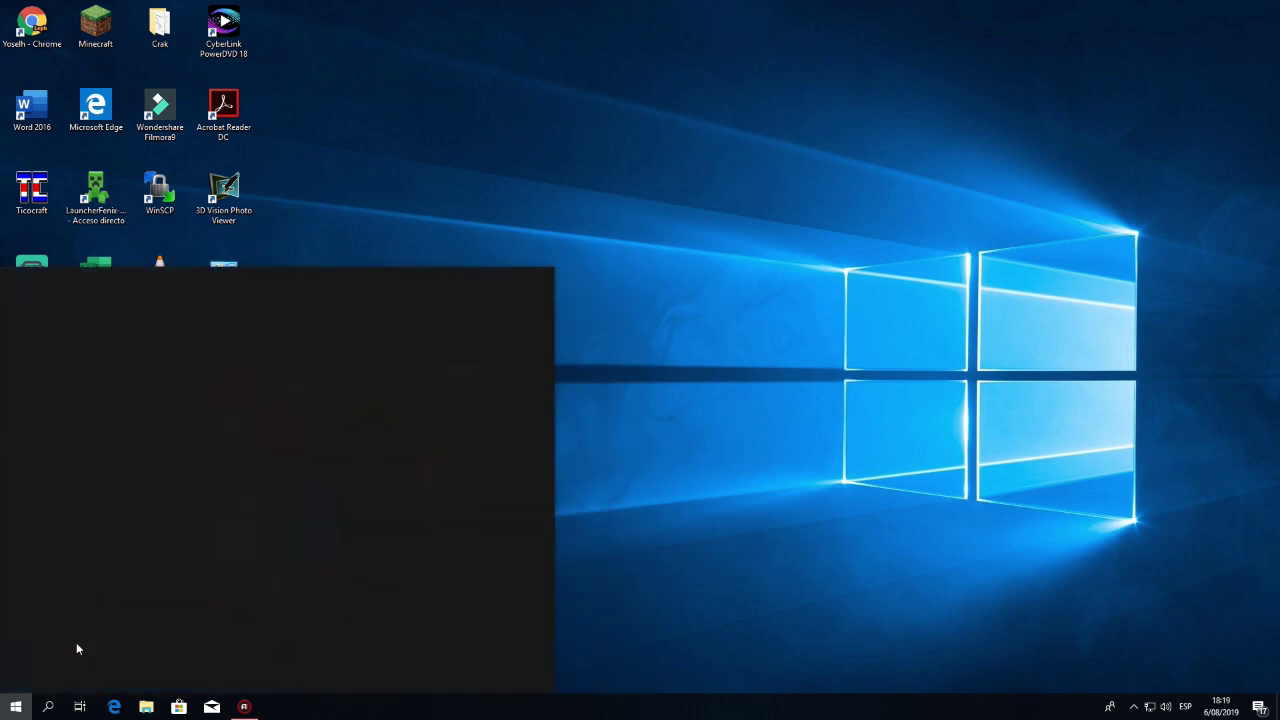
{"action": "type", "text": "%appdata%"}
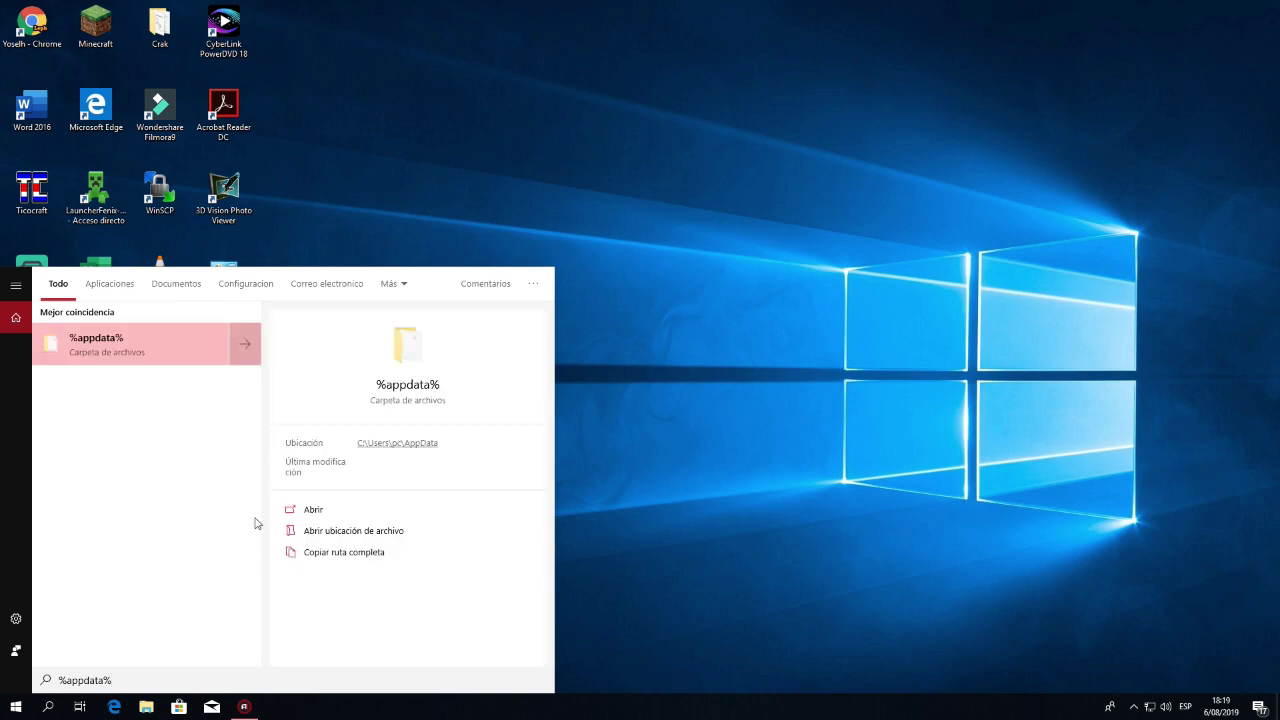
{"action": "left_click", "coordinate": [152, 348]}
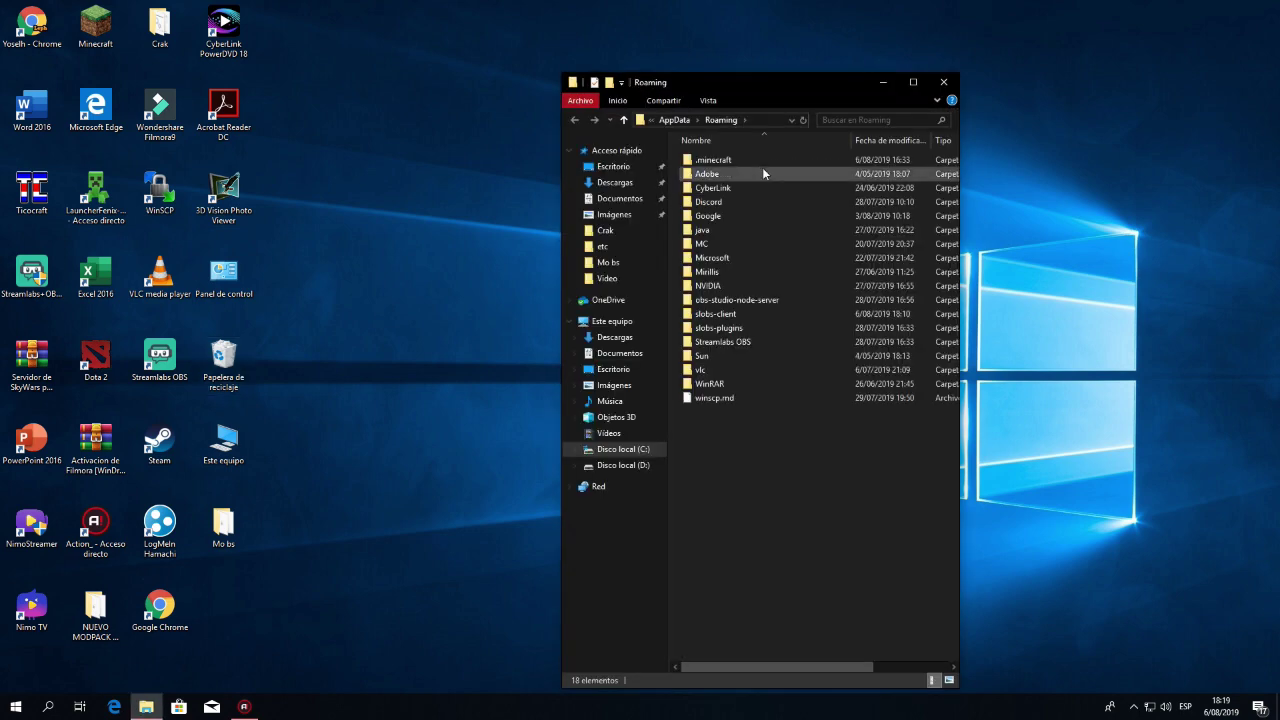
Open the .minecraft folder and its mods subfolder, leaving the file window at its smaller size
{"action": "left_click", "coordinate": [907, 80]}
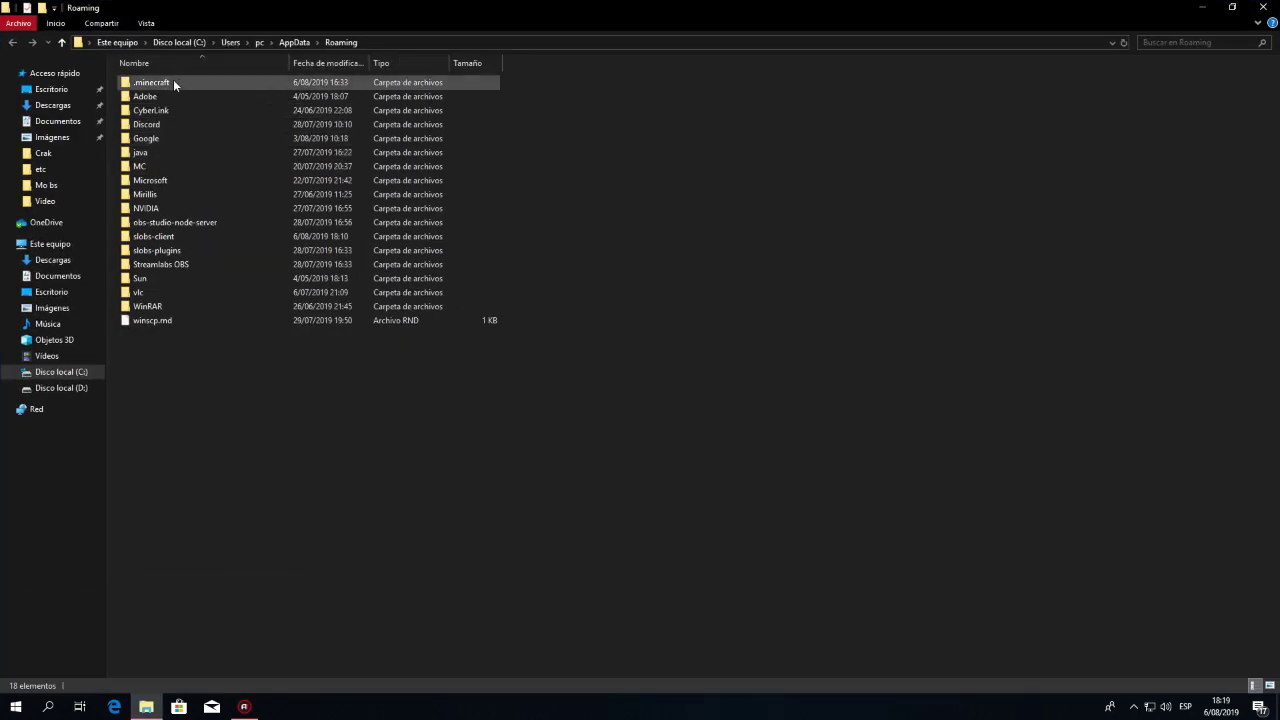
{"action": "double_click", "coordinate": [173, 80]}
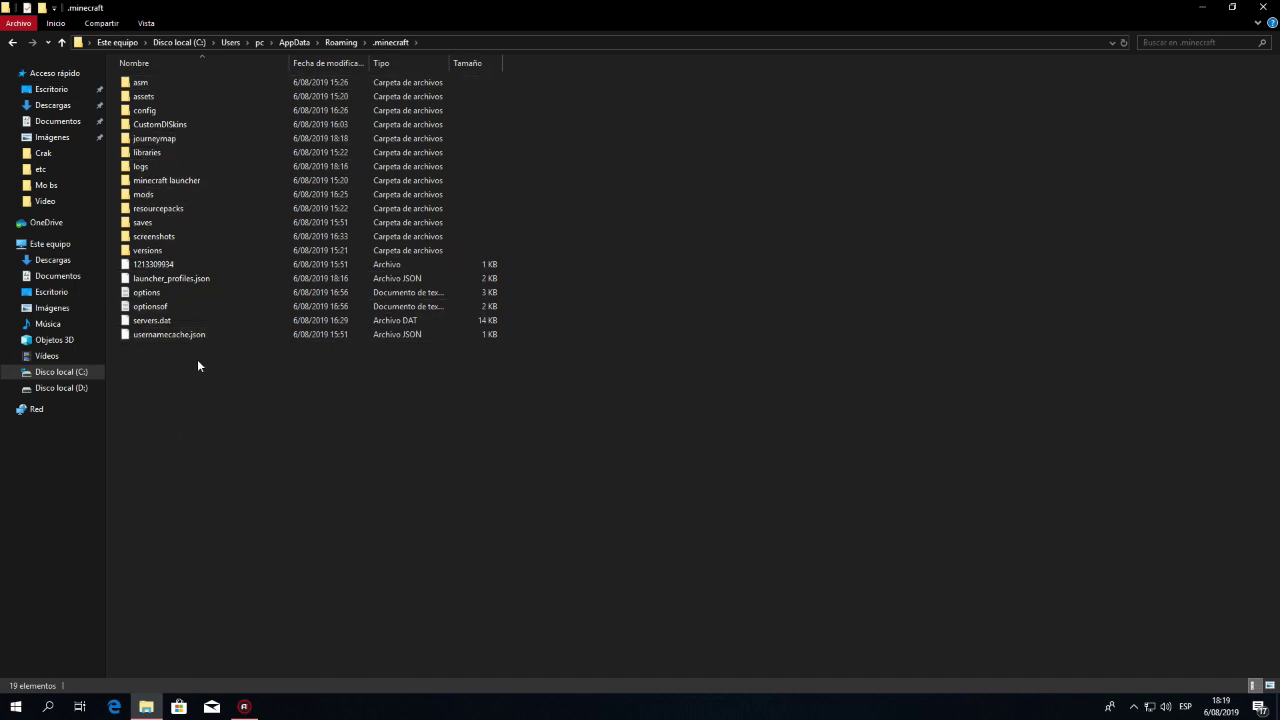
{"action": "left_click", "coordinate": [161, 195]}
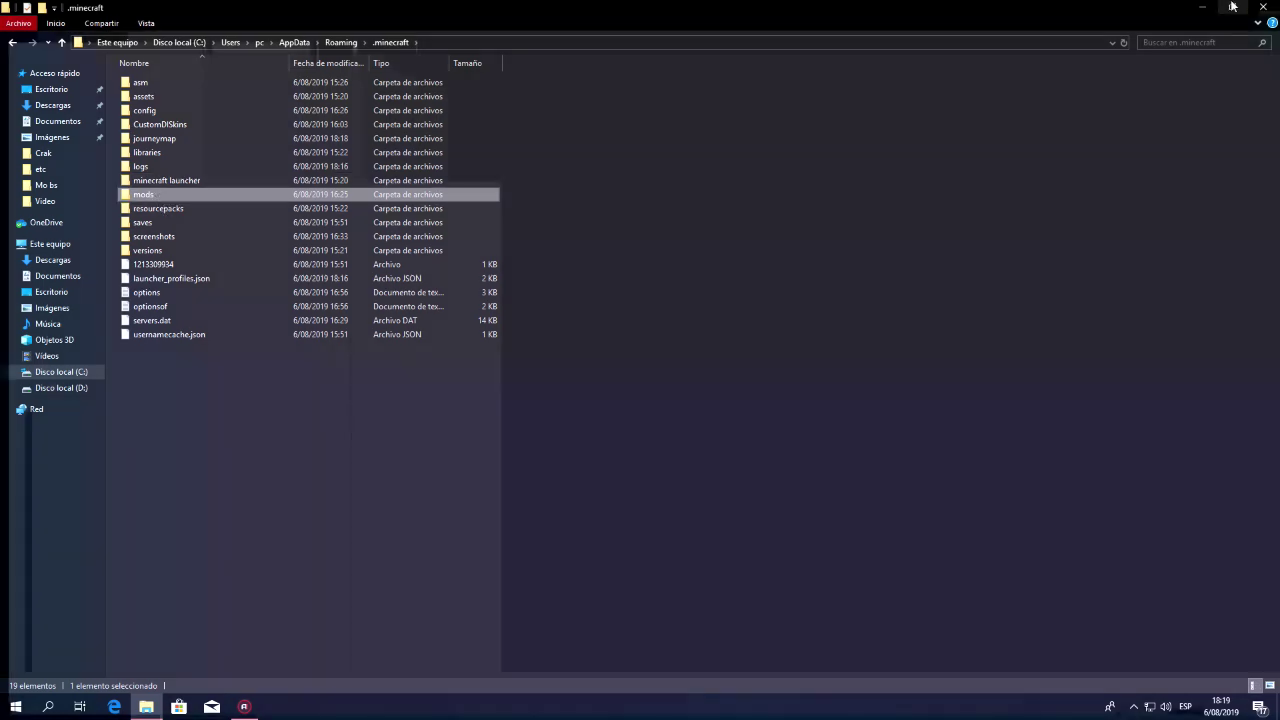
{"action": "left_click", "coordinate": [1232, 7]}
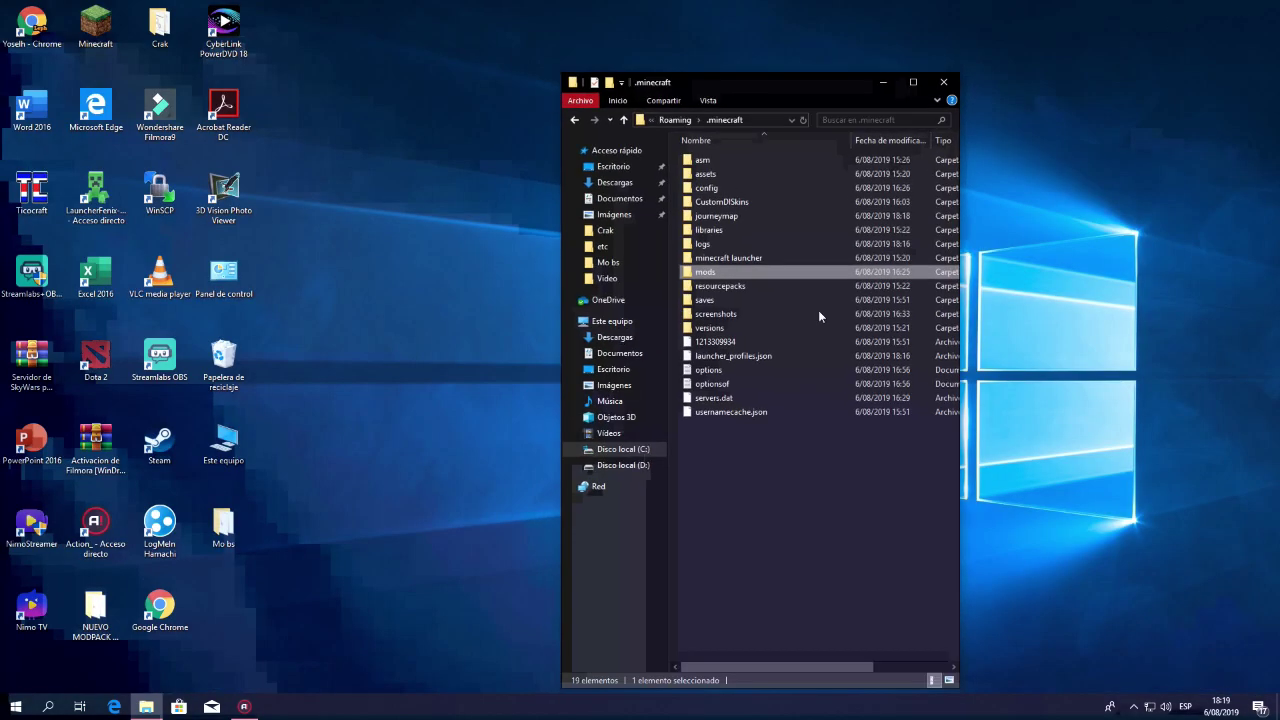
{"action": "double_click", "coordinate": [706, 272]}
Highlight all the mod files in the mods folder, clear the selection, and select the 1.7.10 folder to view its details
{"action": "left_click_drag", "start_coordinate": [757, 488], "coordinate": [718, 157]}
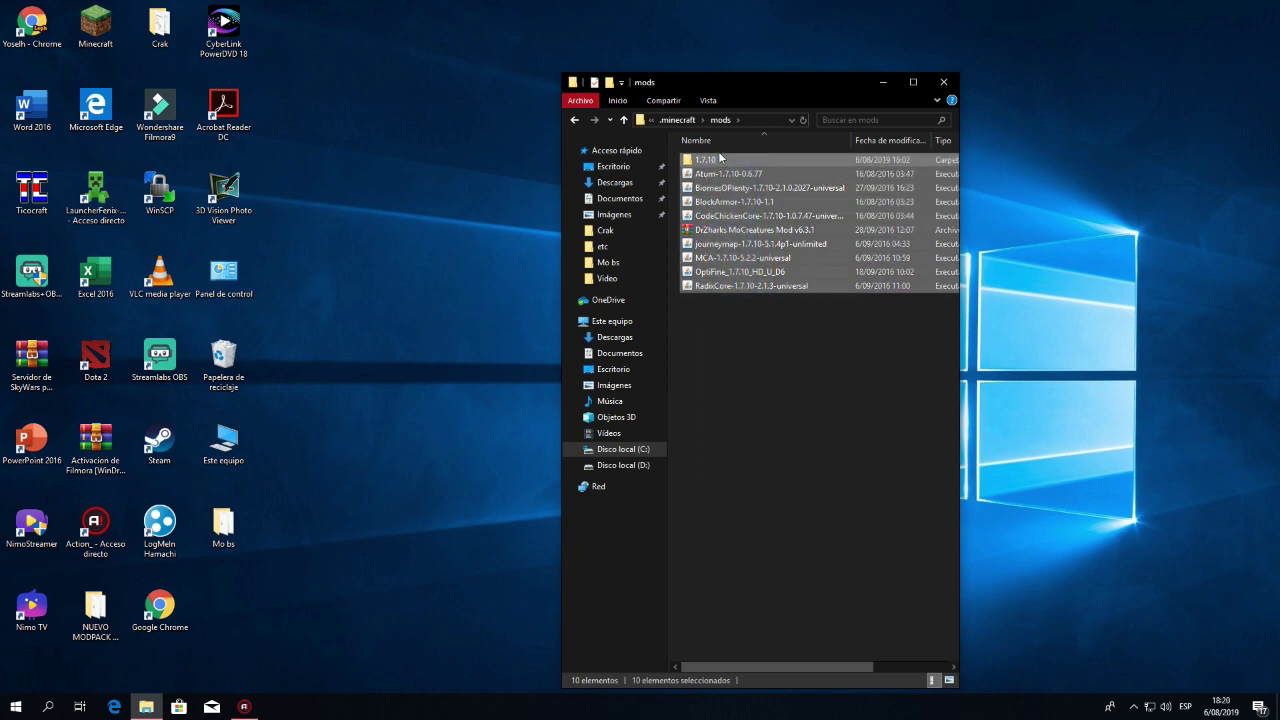
{"action": "left_click", "coordinate": [758, 455]}
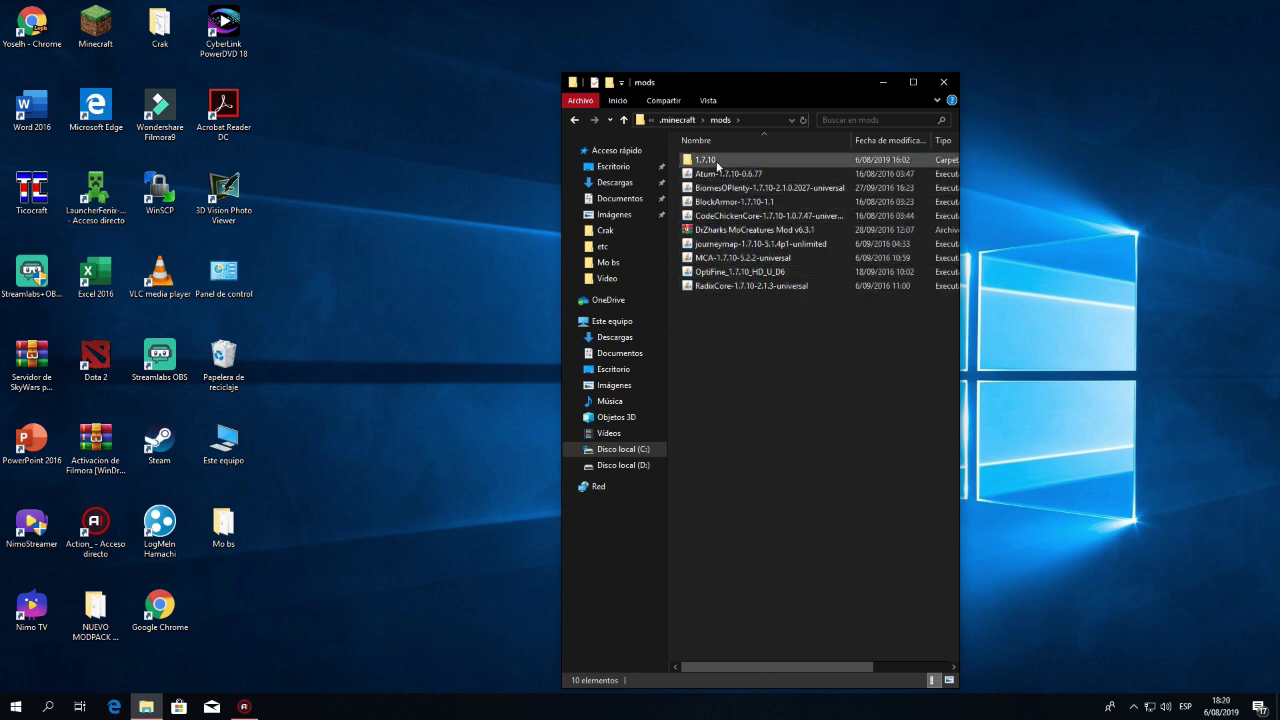
{"action": "left_click", "coordinate": [717, 163]}
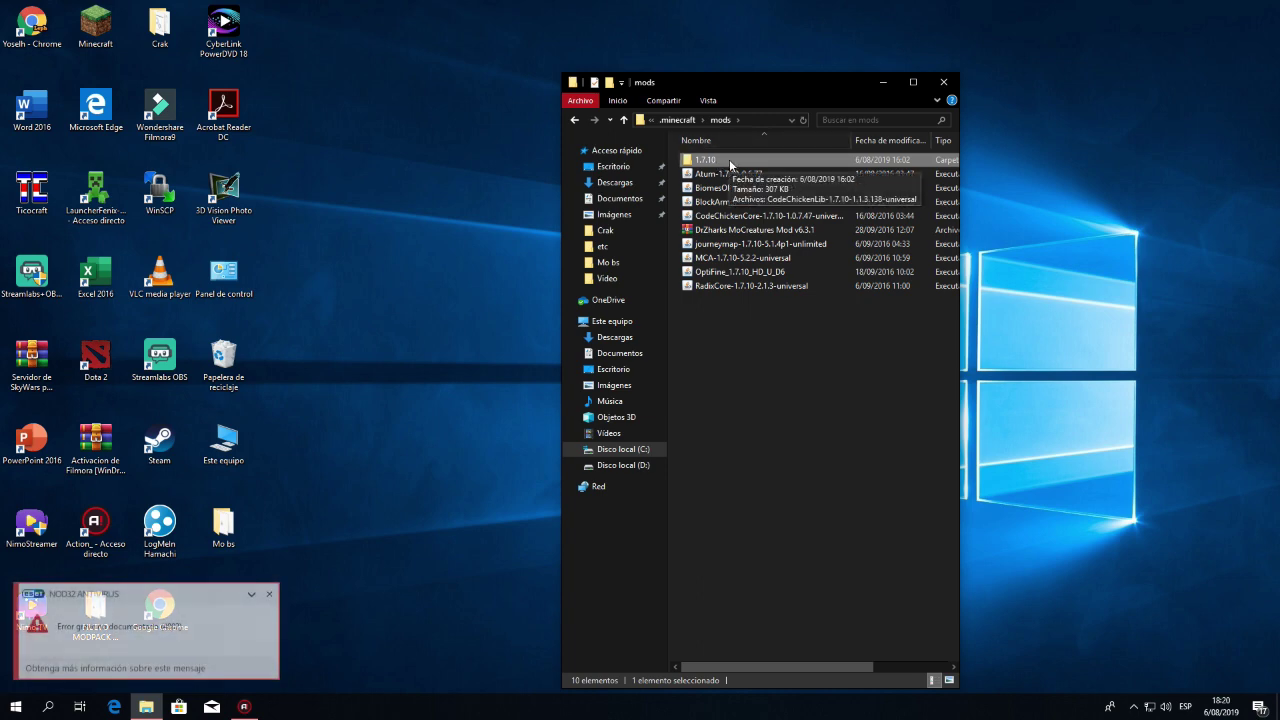
Delete all the mod files from the mods folder, keeping the 1.7.10 subfolder, and reopen the mods folder from .minecraft
{"action": "left_click_drag", "start_coordinate": [736, 342], "coordinate": [704, 174]}
{"action": "left_click", "coordinate": [764, 372]}
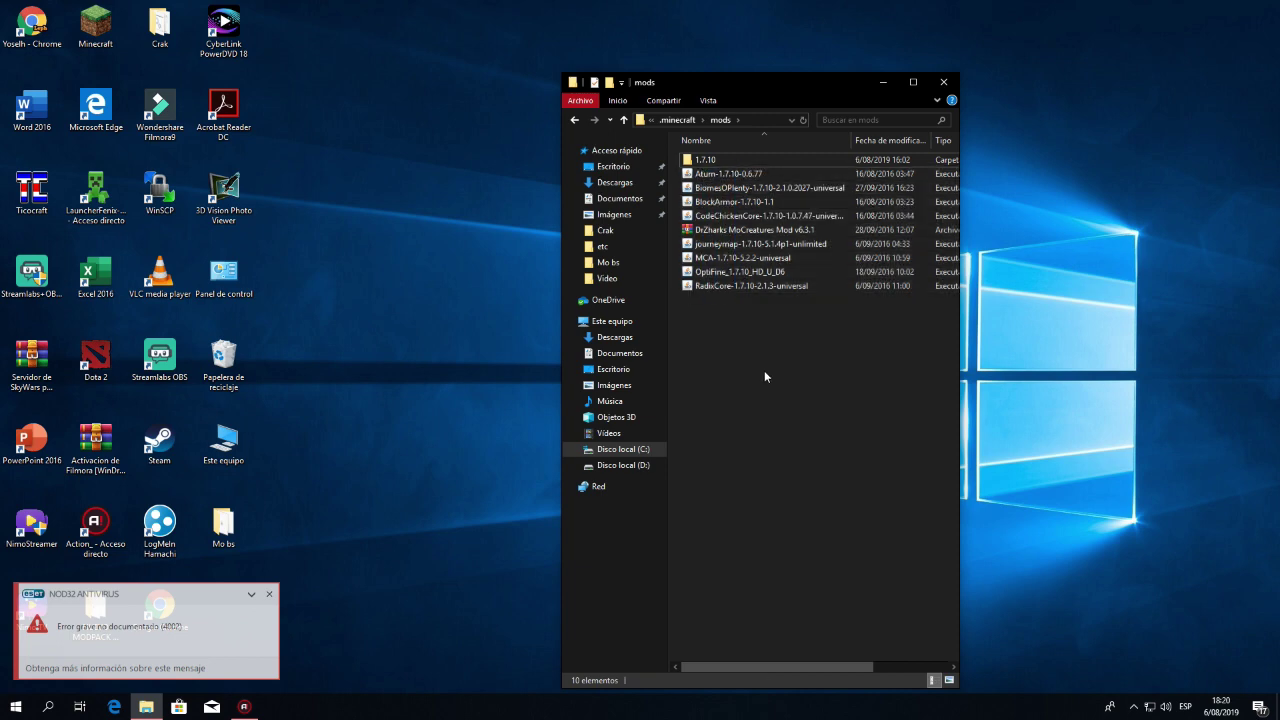
{"action": "left_click_drag", "start_coordinate": [767, 388], "coordinate": [713, 174]}
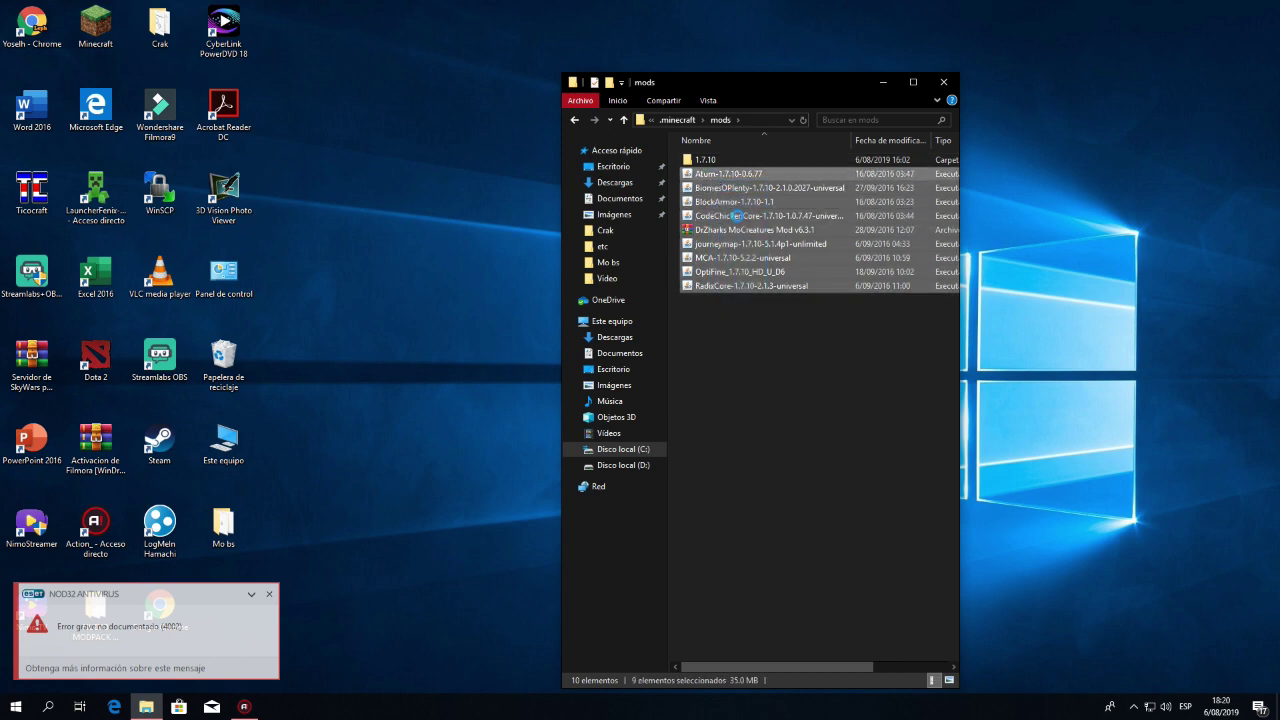
{"action": "right_click", "coordinate": [711, 175]}
{"action": "left_click", "coordinate": [754, 493]}
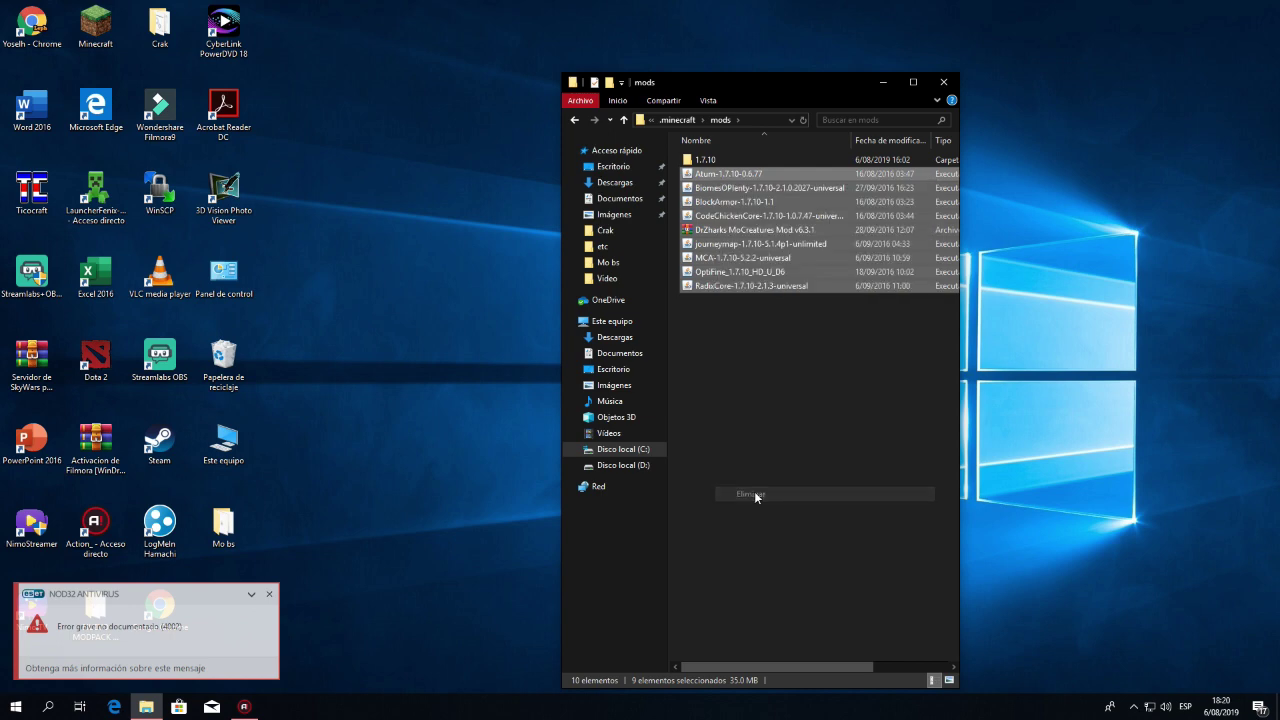
{"action": "left_click", "coordinate": [573, 120]}
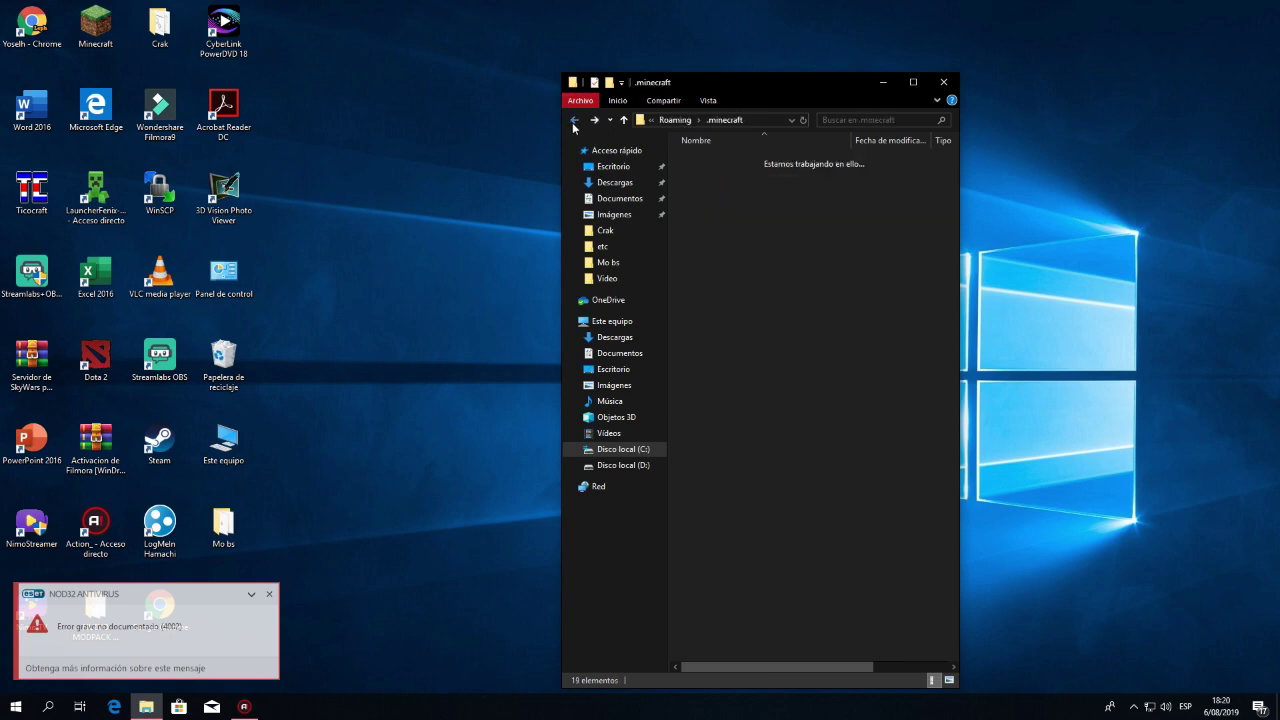
{"action": "double_click", "coordinate": [750, 272]}
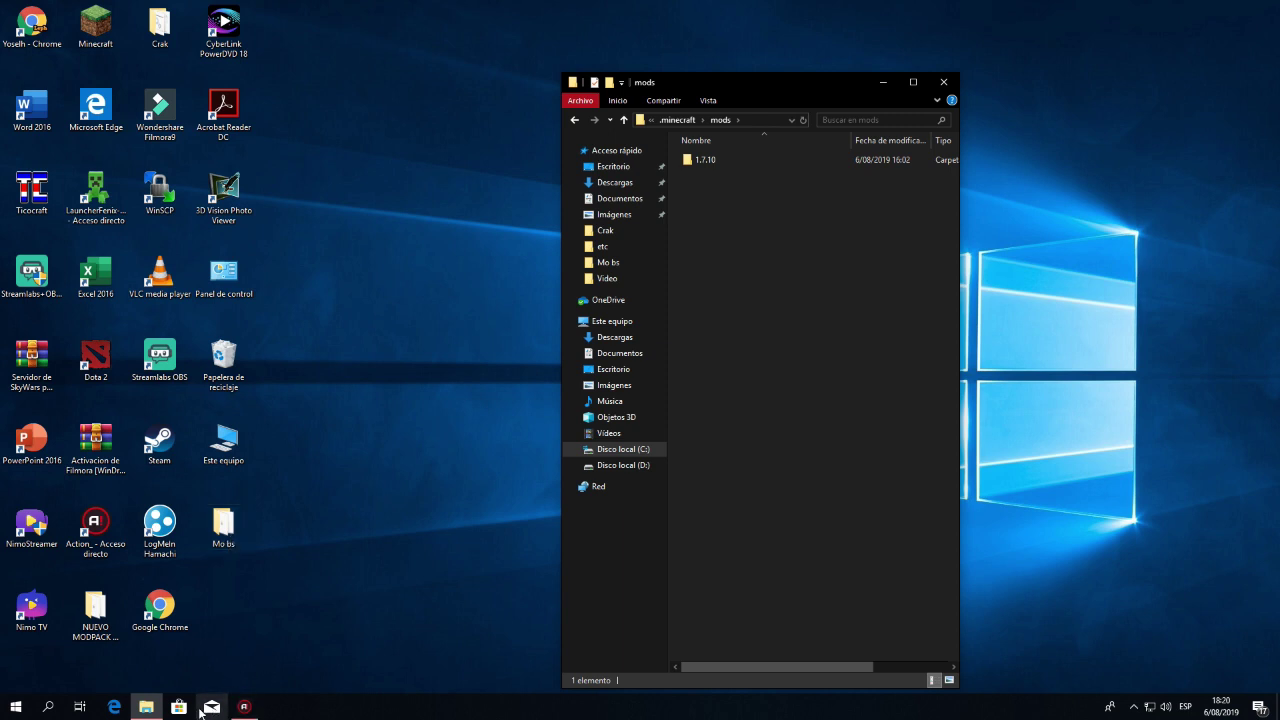
Open the desktop folder Mo bs beside the mods window and move Atum-1.7.10-0.6.77 and DrZharks MoCreatures Mod v6.3.1 into mods
{"action": "double_click", "coordinate": [225, 526]}
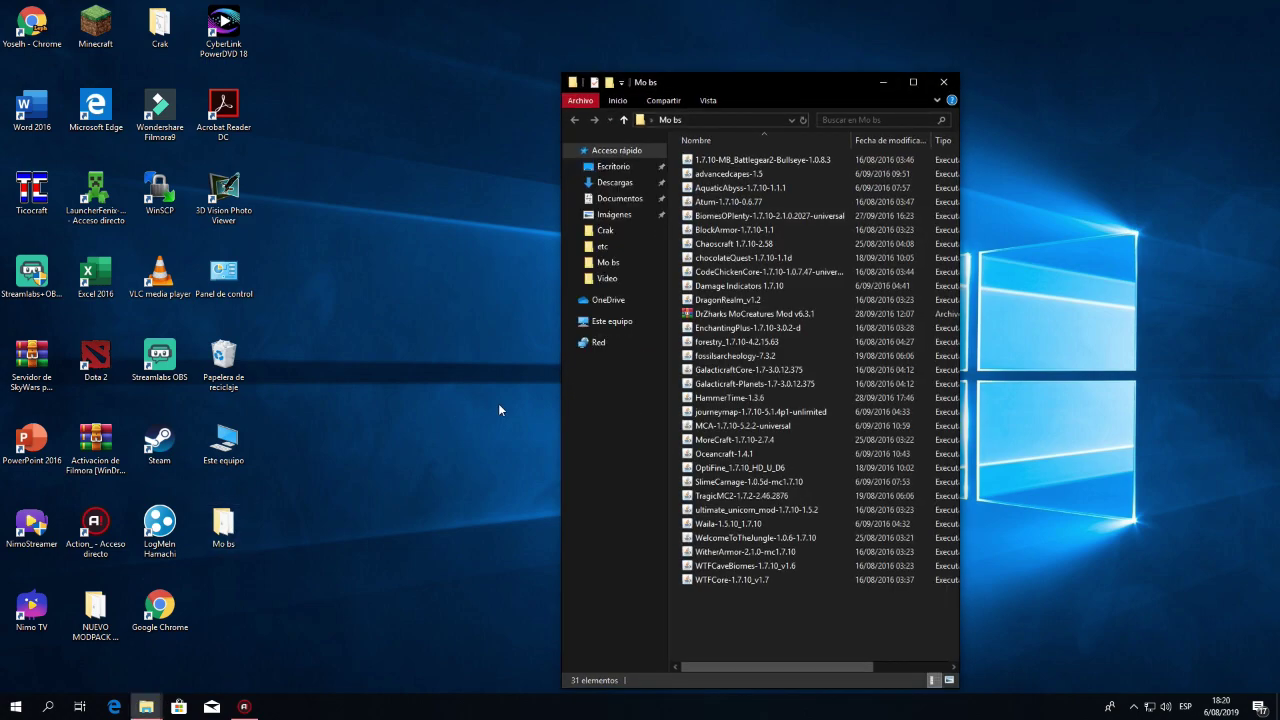
{"action": "left_click_drag", "start_coordinate": [729, 87], "coordinate": [324, 66]}
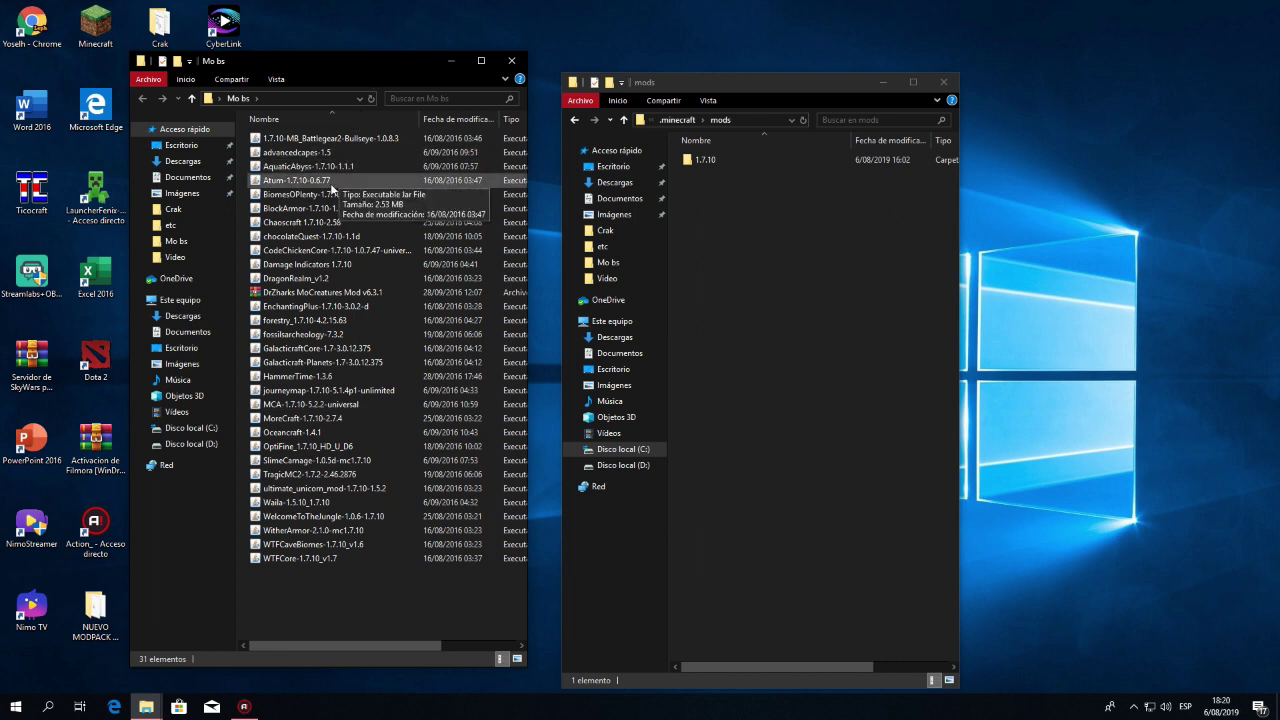
{"action": "left_click_drag", "start_coordinate": [287, 186], "coordinate": [740, 257]}
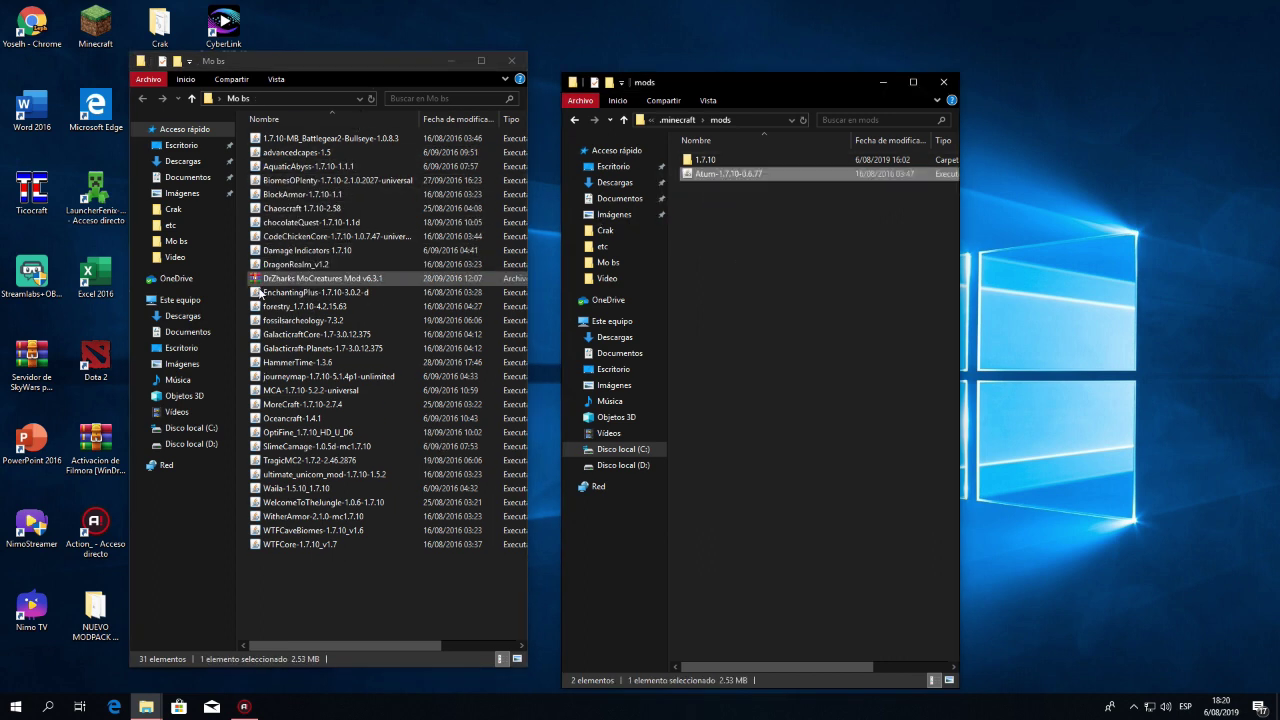
{"action": "left_click_drag", "start_coordinate": [271, 281], "coordinate": [777, 296]}
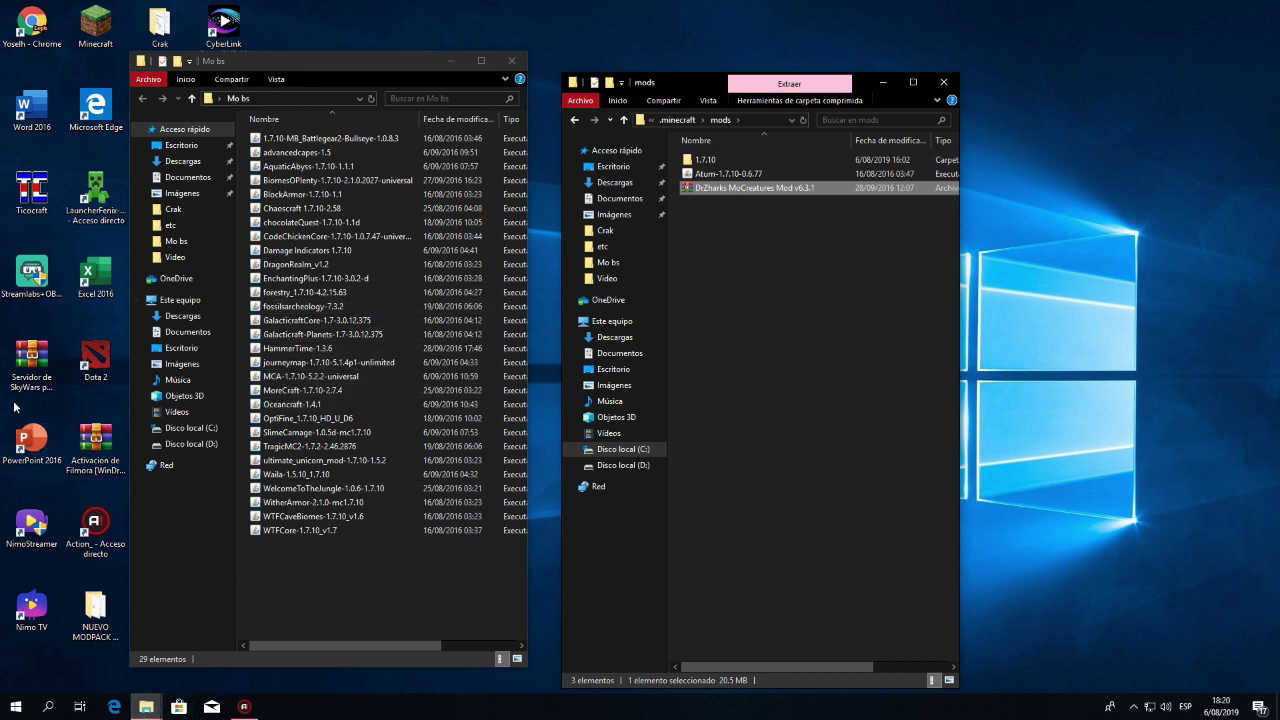
Switch to Chrome, open the MediaFire folder "Descargar uno por uno" from the browsing history, and place the reduced window beside the folders
{"action": "double_click", "coordinate": [32, 26]}
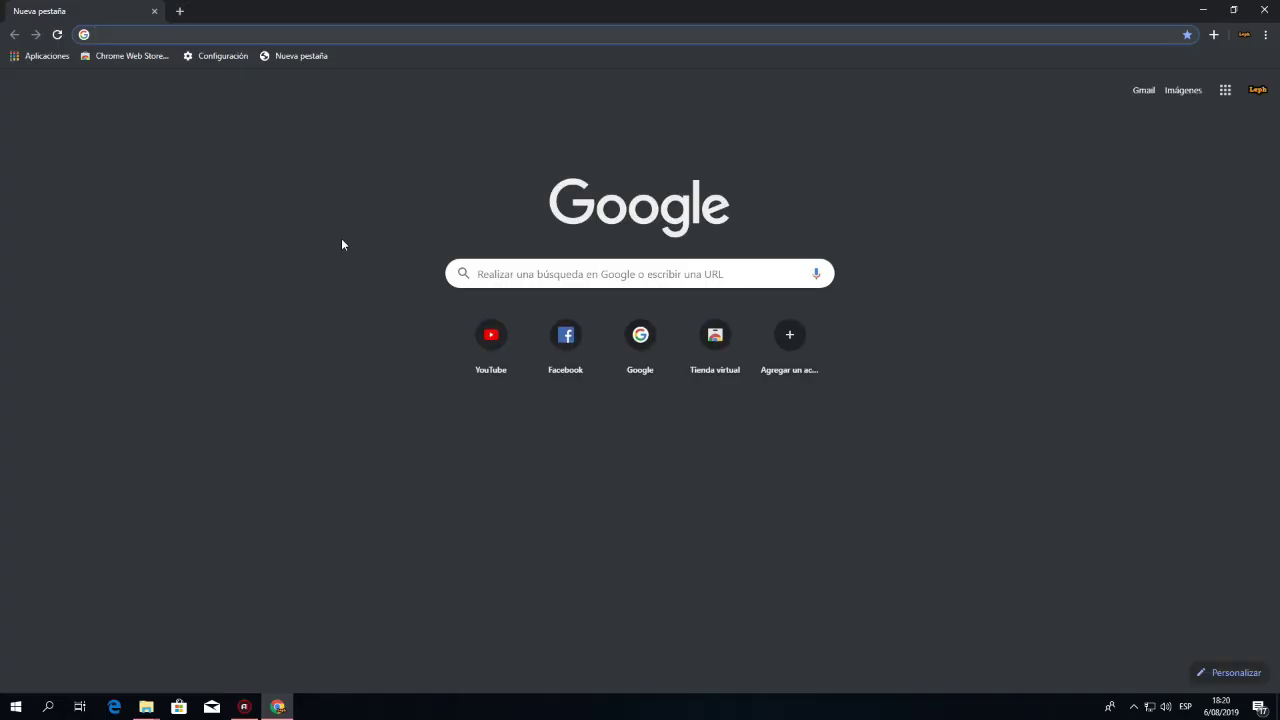
{"action": "key", "text": "ctrl+h"}
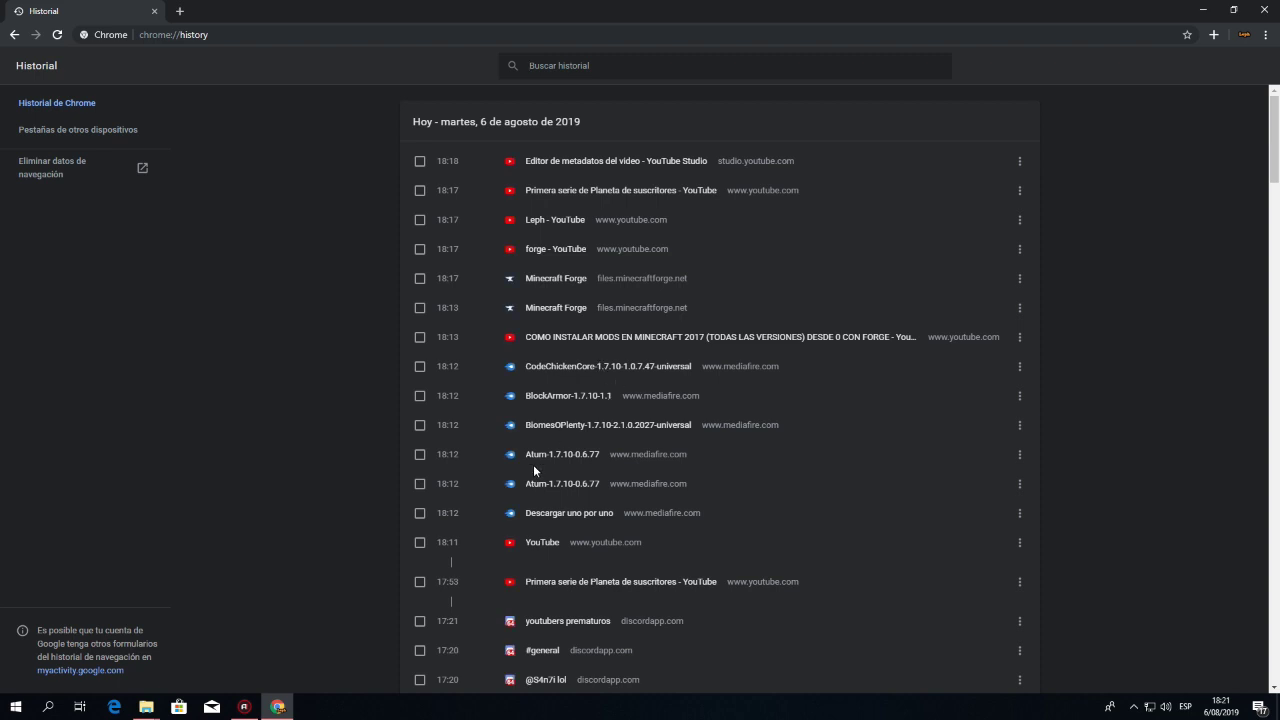
{"action": "left_click", "coordinate": [551, 519]}
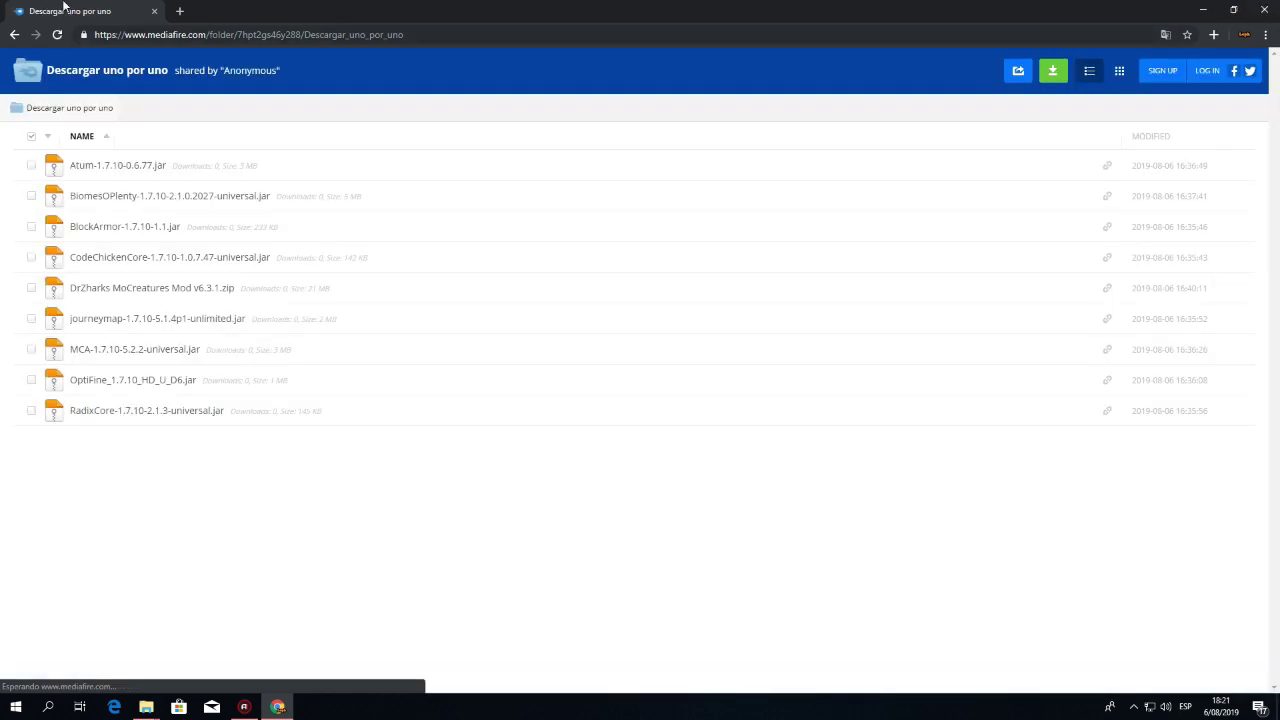
{"action": "left_click", "coordinate": [1235, 8]}
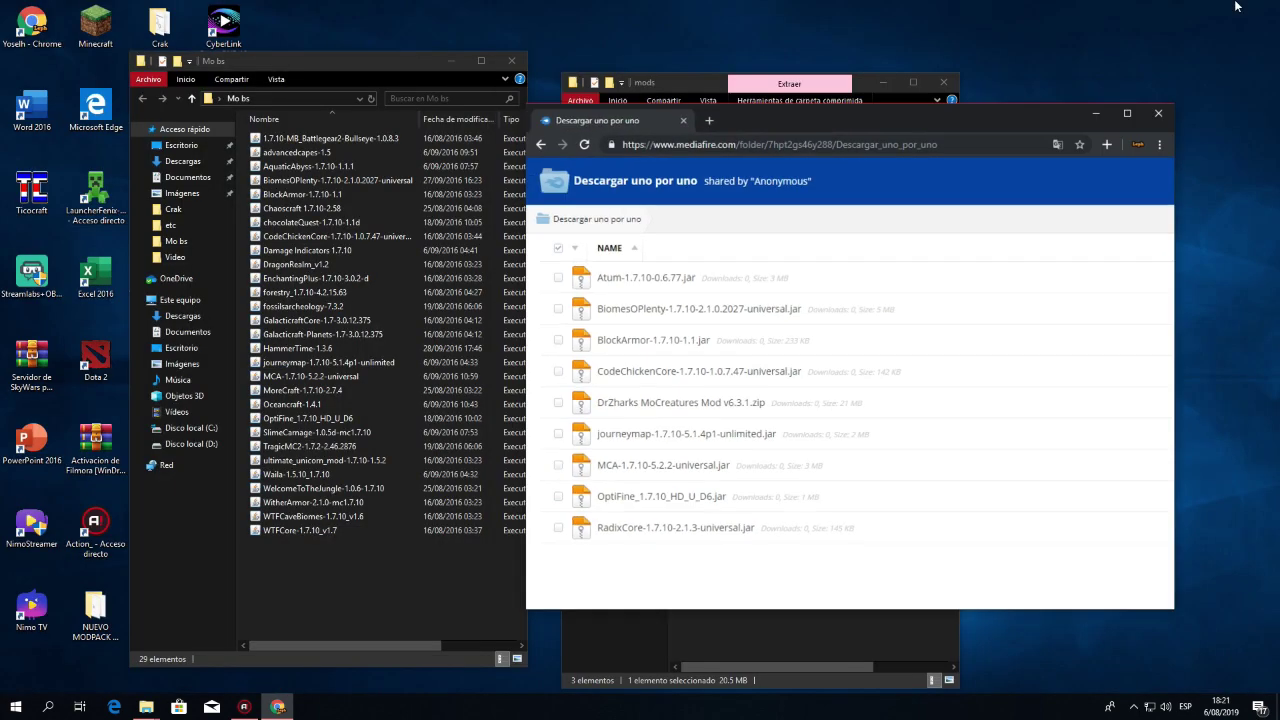
{"action": "left_click_drag", "start_coordinate": [808, 133], "coordinate": [1071, 147]}
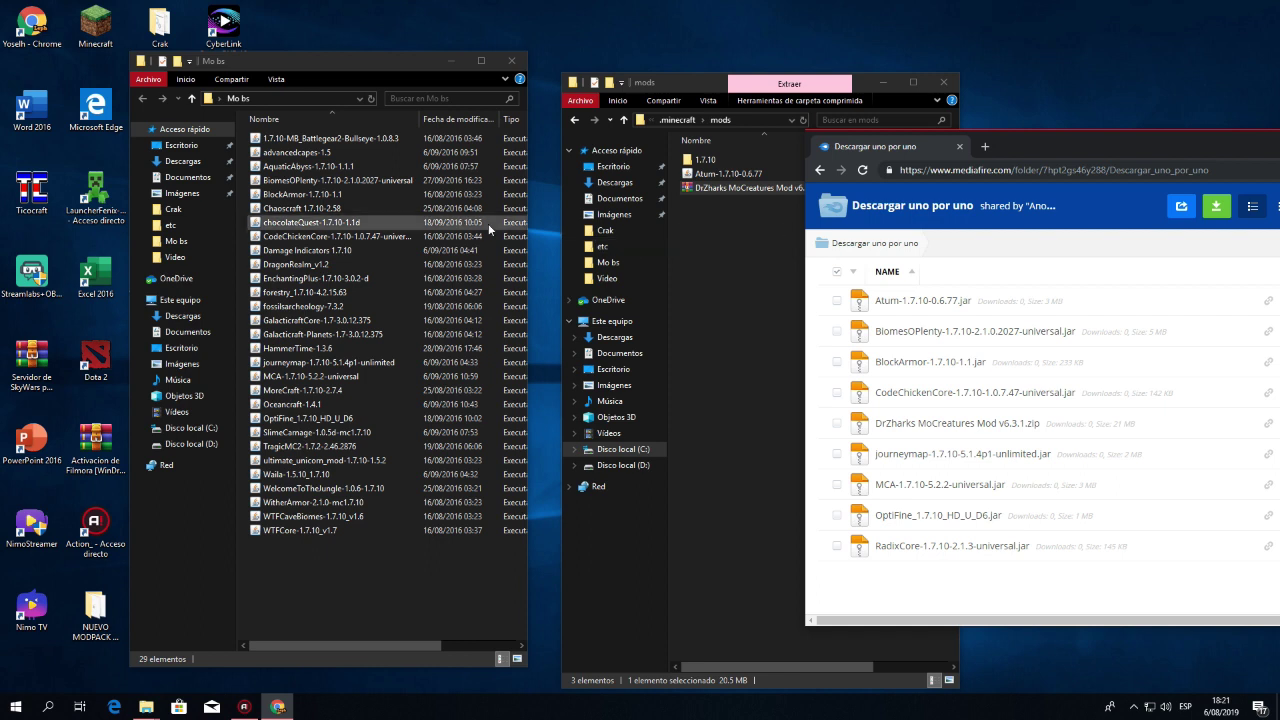
Move the BiomesOPlenty, BlockArmor and CodeChickenCore mods from Mo bs into the mods folder, following the MediaFire list
{"action": "left_click_drag", "start_coordinate": [260, 184], "coordinate": [728, 305]}
{"action": "left_click", "coordinate": [1100, 244]}
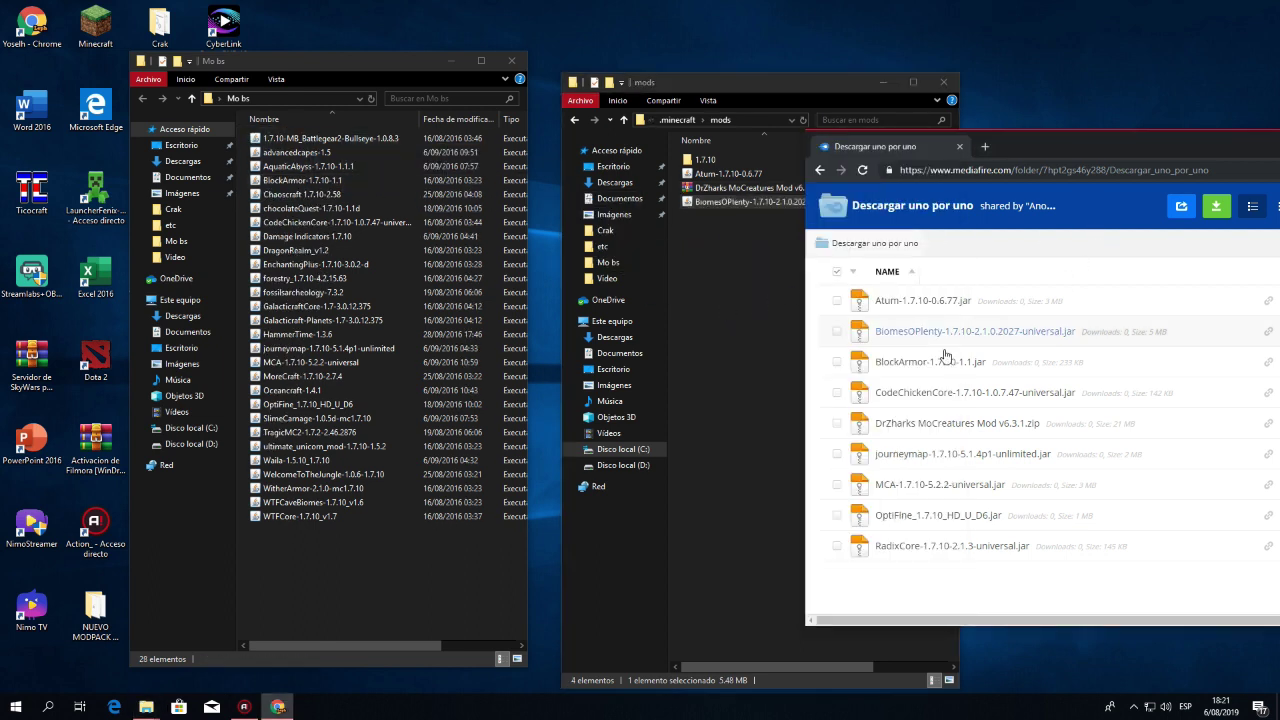
{"action": "left_click_drag", "start_coordinate": [290, 180], "coordinate": [725, 330]}
{"action": "left_click", "coordinate": [1128, 236]}
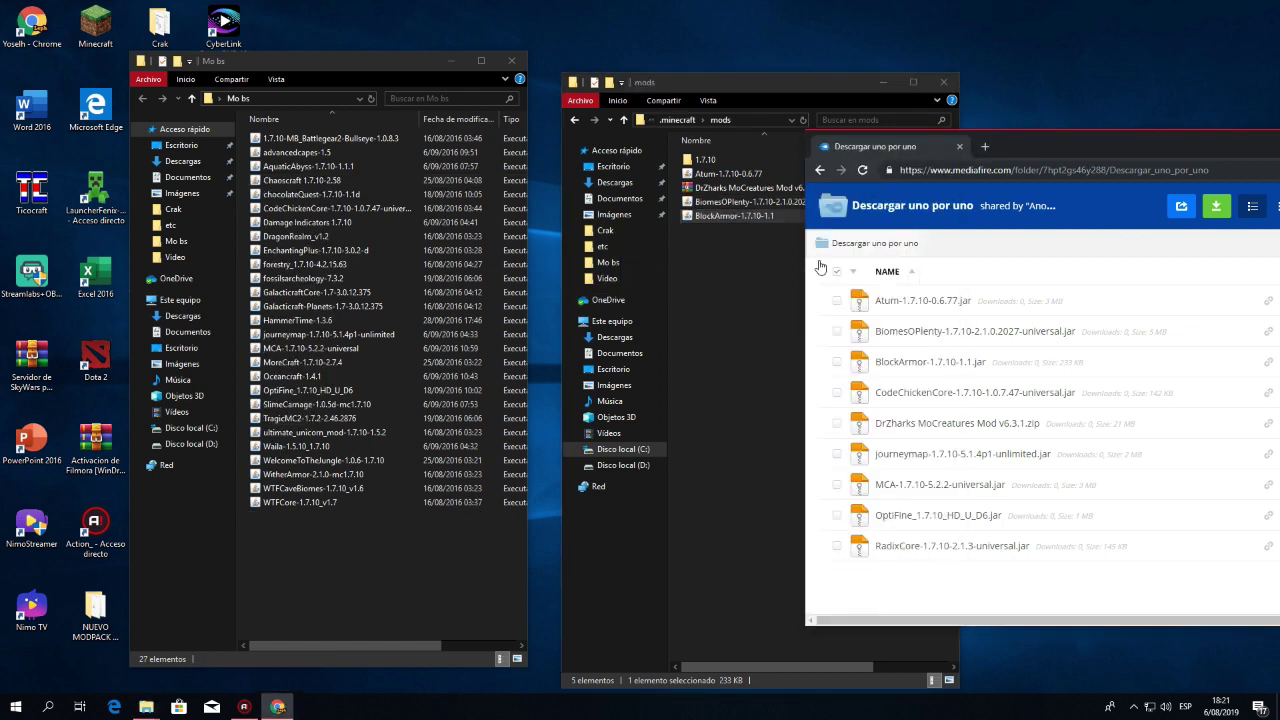
{"action": "left_click_drag", "start_coordinate": [268, 211], "coordinate": [762, 334]}
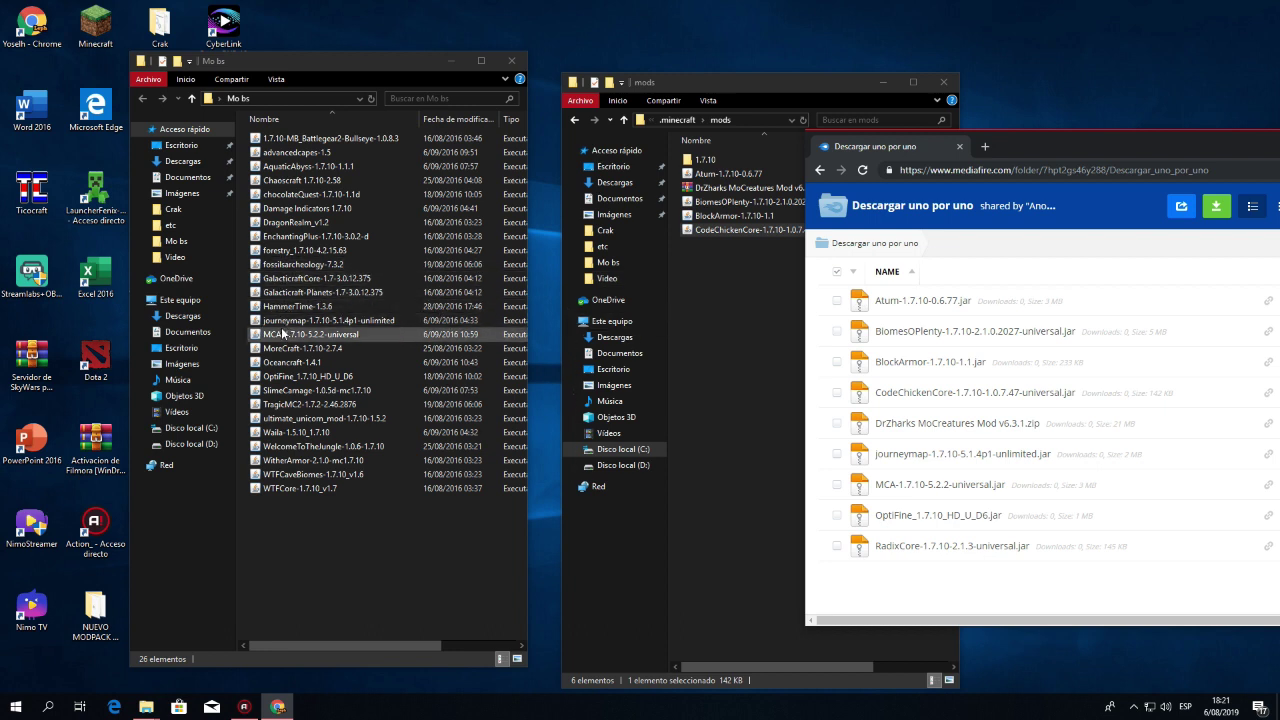
Move the journeymap, MCA and OptiFine mods from Mo bs into the mods folder, checking them against the MediaFire list
{"action": "left_click_drag", "start_coordinate": [300, 320], "coordinate": [730, 300]}
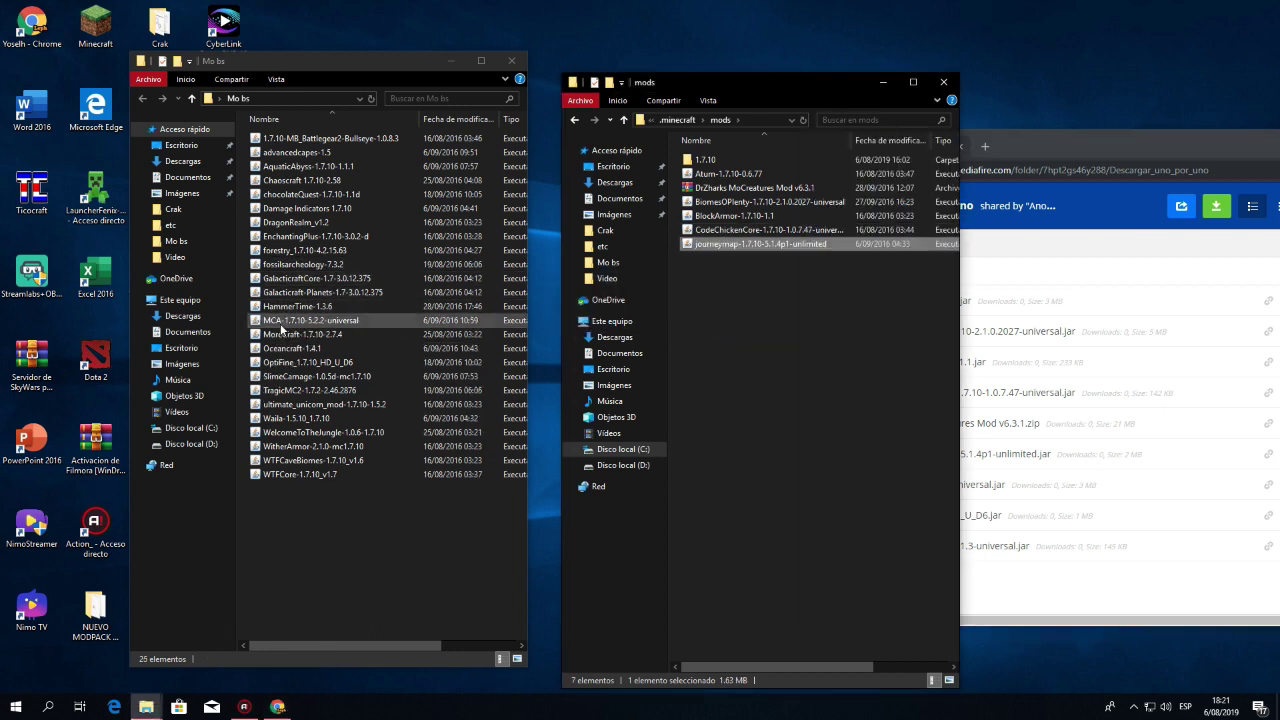
{"action": "left_click_drag", "start_coordinate": [300, 320], "coordinate": [790, 316]}
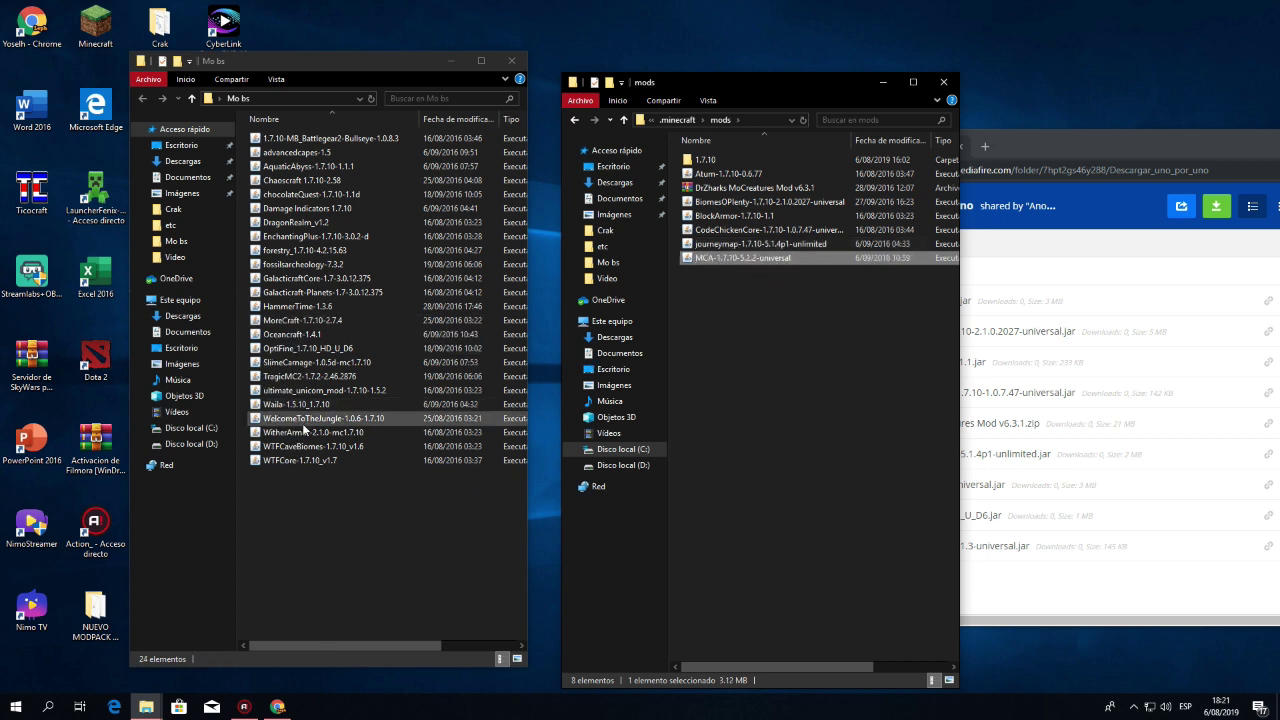
{"action": "left_click", "coordinate": [714, 380]}
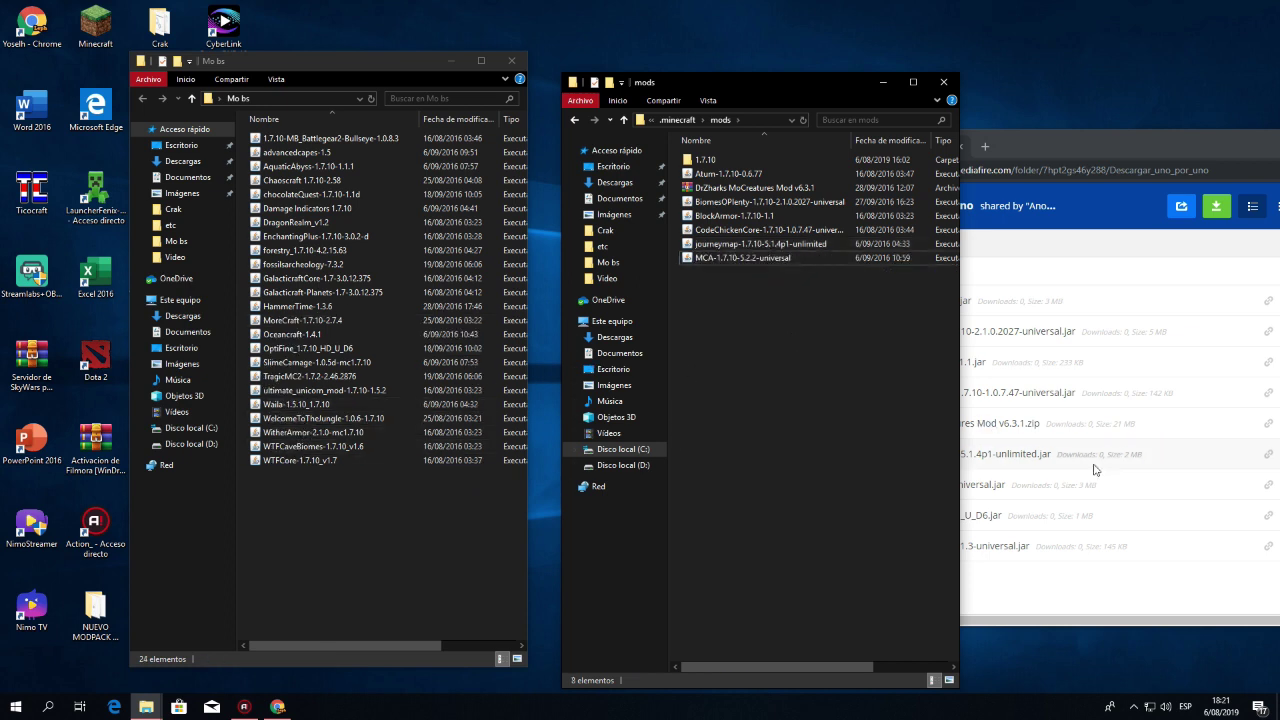
{"action": "left_click", "coordinate": [1051, 594]}
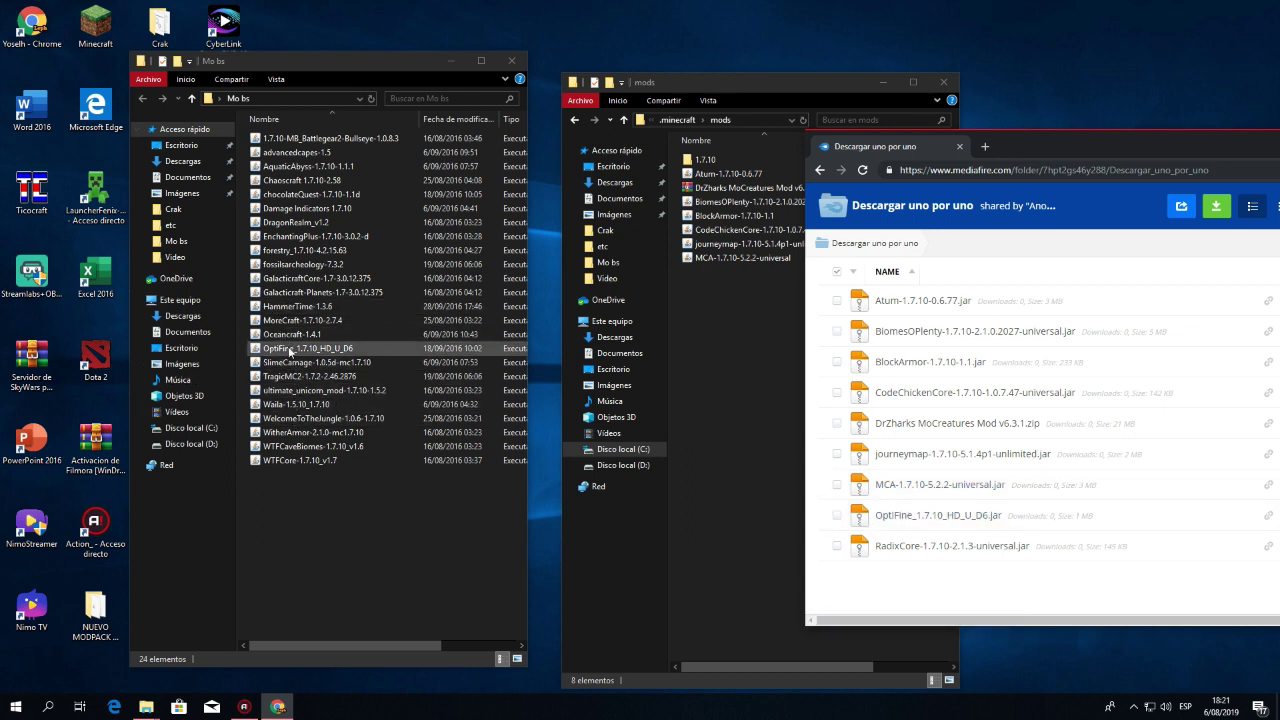
{"action": "left_click_drag", "start_coordinate": [289, 350], "coordinate": [774, 339]}
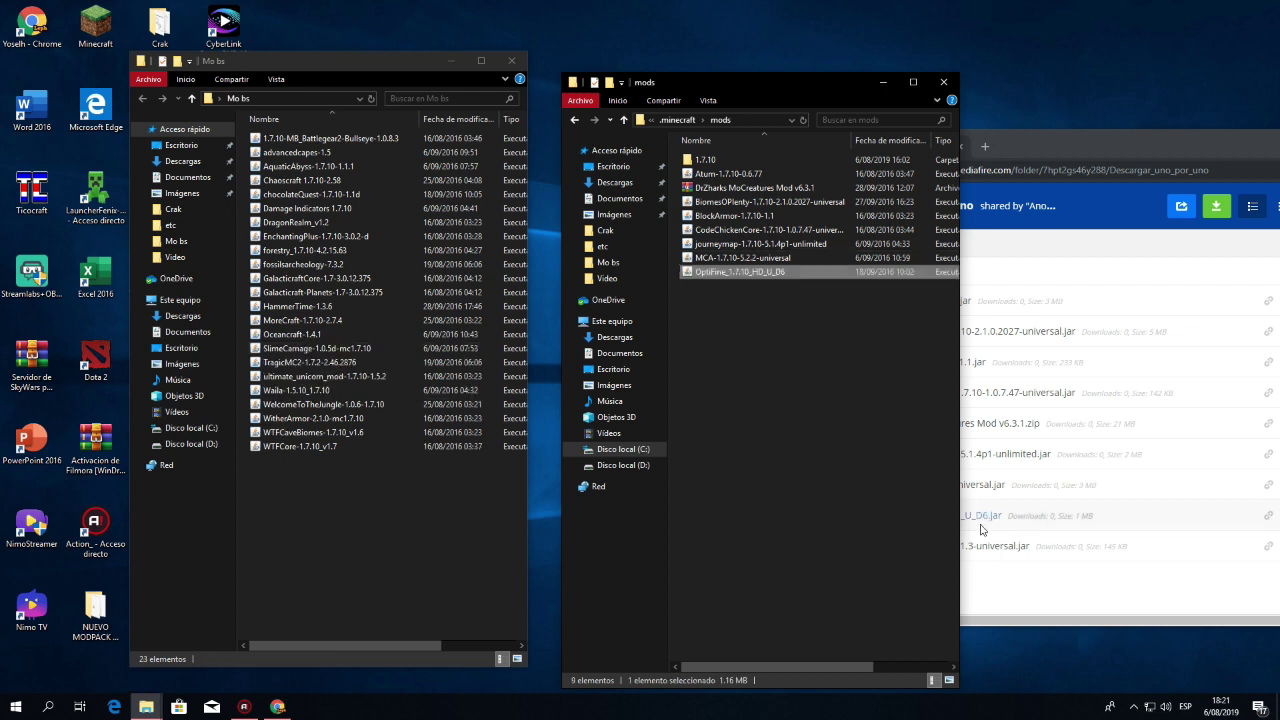
{"action": "left_click", "coordinate": [982, 530]}
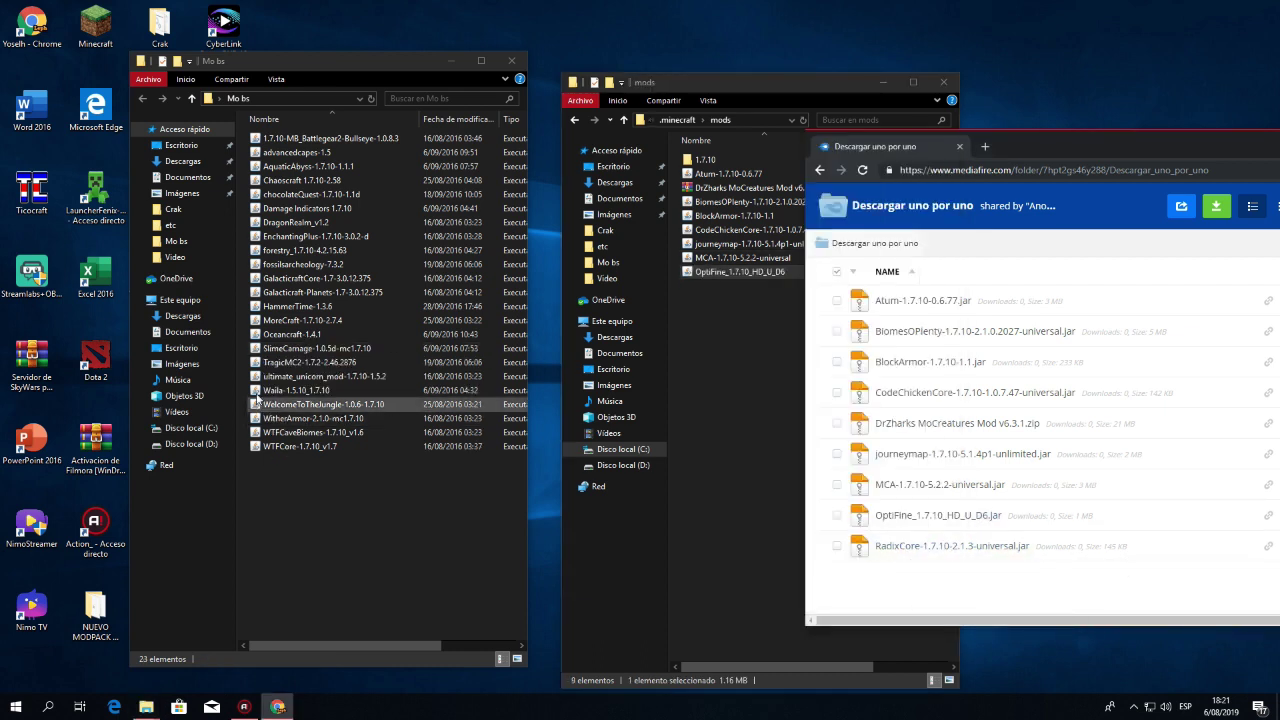
Close Mo bs, look through the NUEVO MODPACK APOCALIPSIS MINECRAFT 5 desktop folder for the remaining RadixCore mod, and close it
{"action": "left_click", "coordinate": [514, 64]}
{"action": "left_click", "coordinate": [95, 610]}
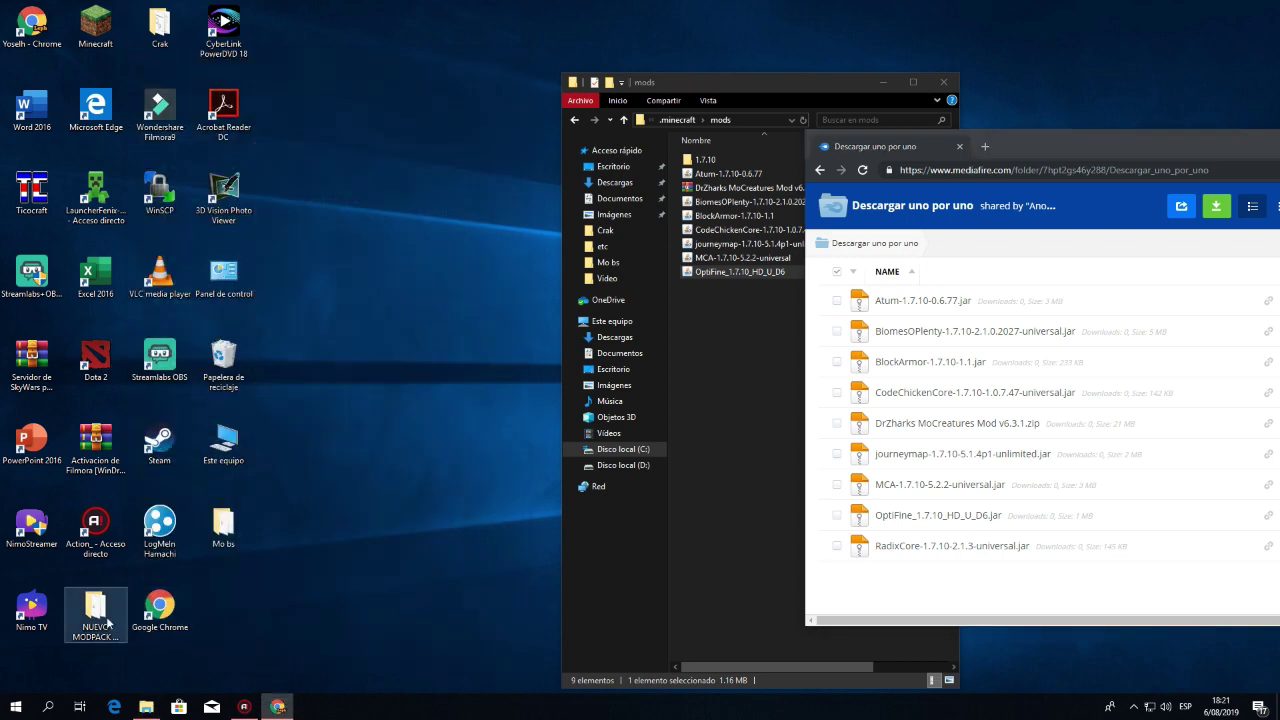
{"action": "double_click", "coordinate": [95, 610]}
{"action": "scroll", "coordinate": [323, 570], "scroll_direction": "down", "scroll_amount": 1}
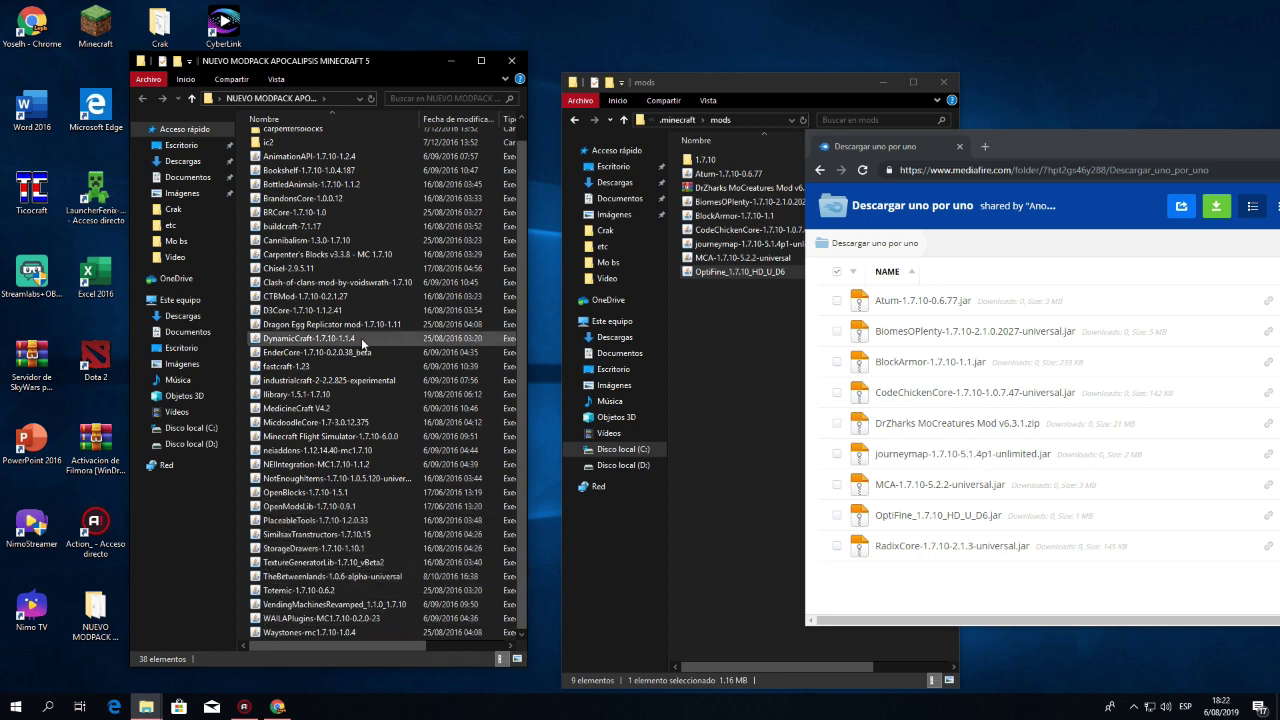
{"action": "left_click", "coordinate": [511, 61]}
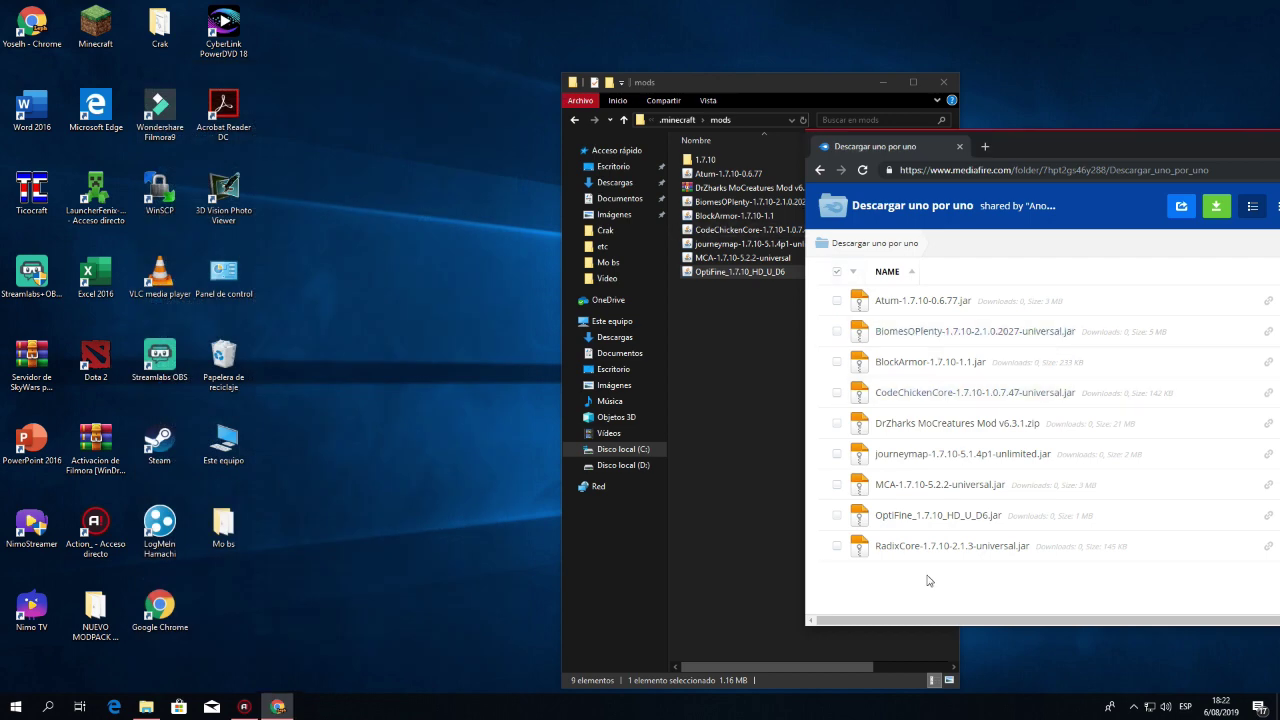
Arrange the mods folder window and the MediaFire browser window side by side
{"action": "left_click", "coordinate": [808, 80]}
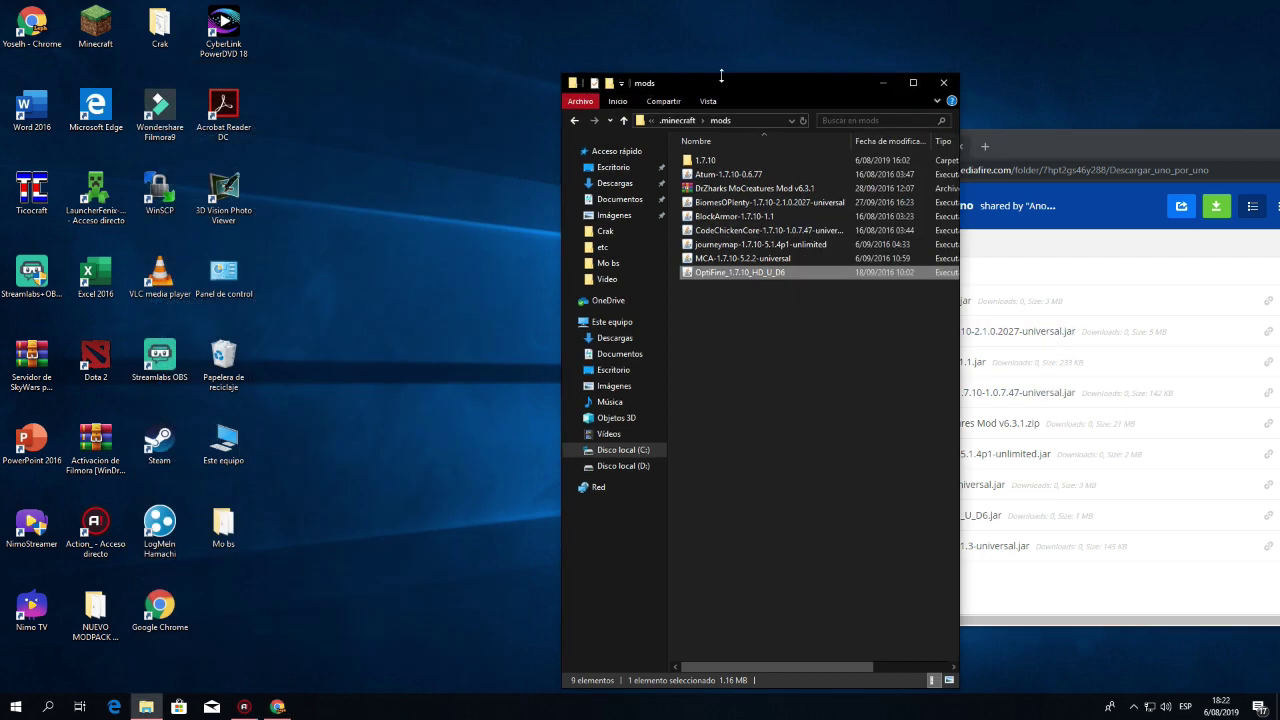
{"action": "left_click_drag", "start_coordinate": [722, 82], "coordinate": [337, 56]}
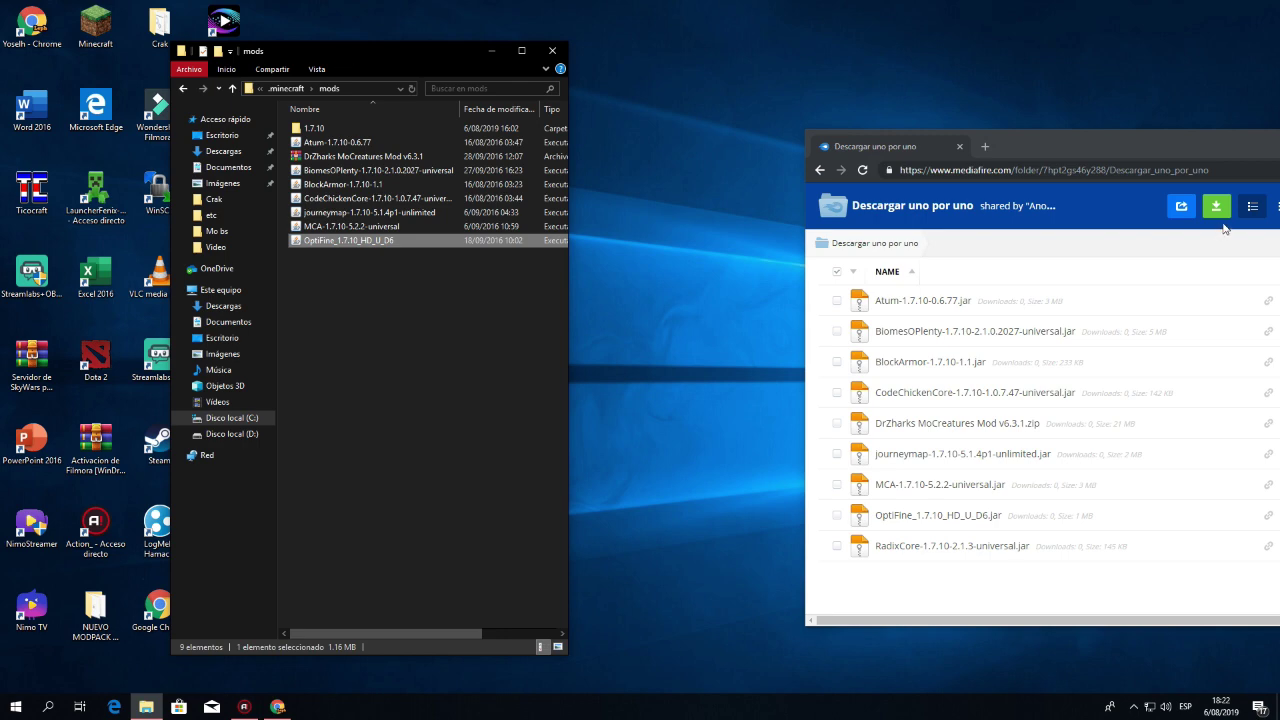
{"action": "left_click_drag", "start_coordinate": [1100, 146], "coordinate": [872, 124]}
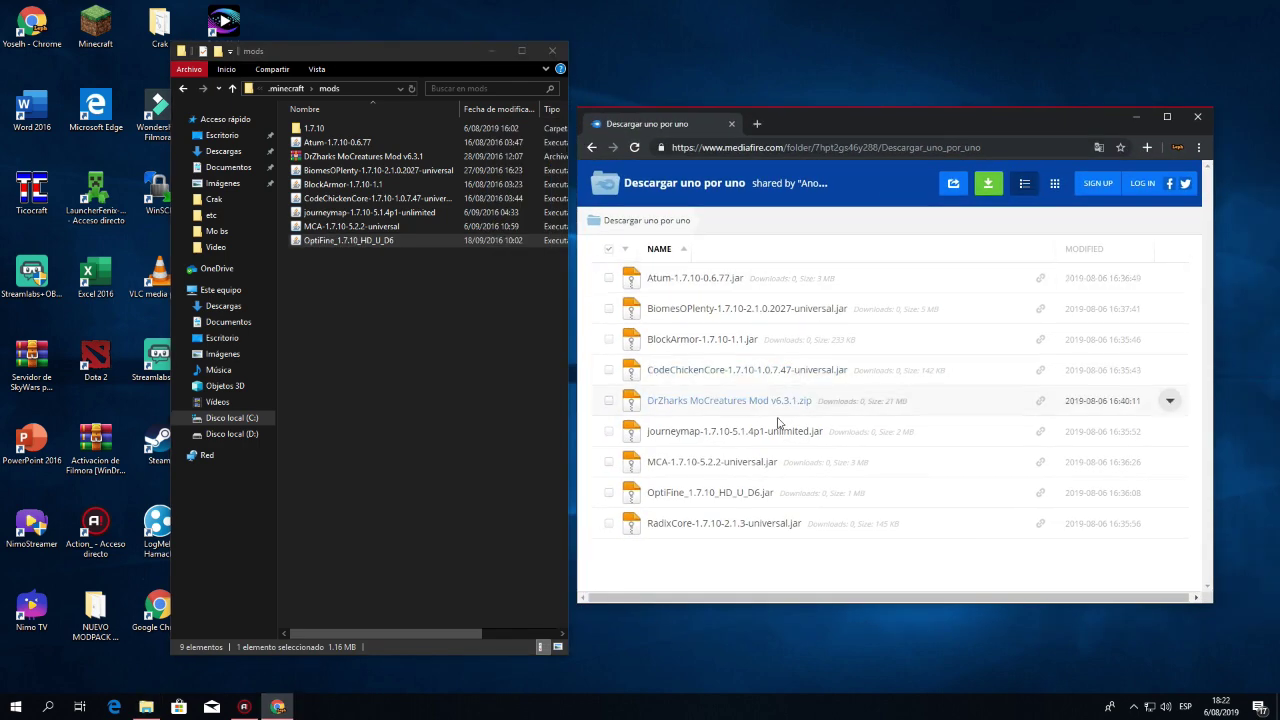
Download RadixCore-1.7.10-2.1.3-universal from MediaFire, put it in the mods folder, close the browser, and reposition the folder window
{"action": "left_click", "coordinate": [700, 522]}
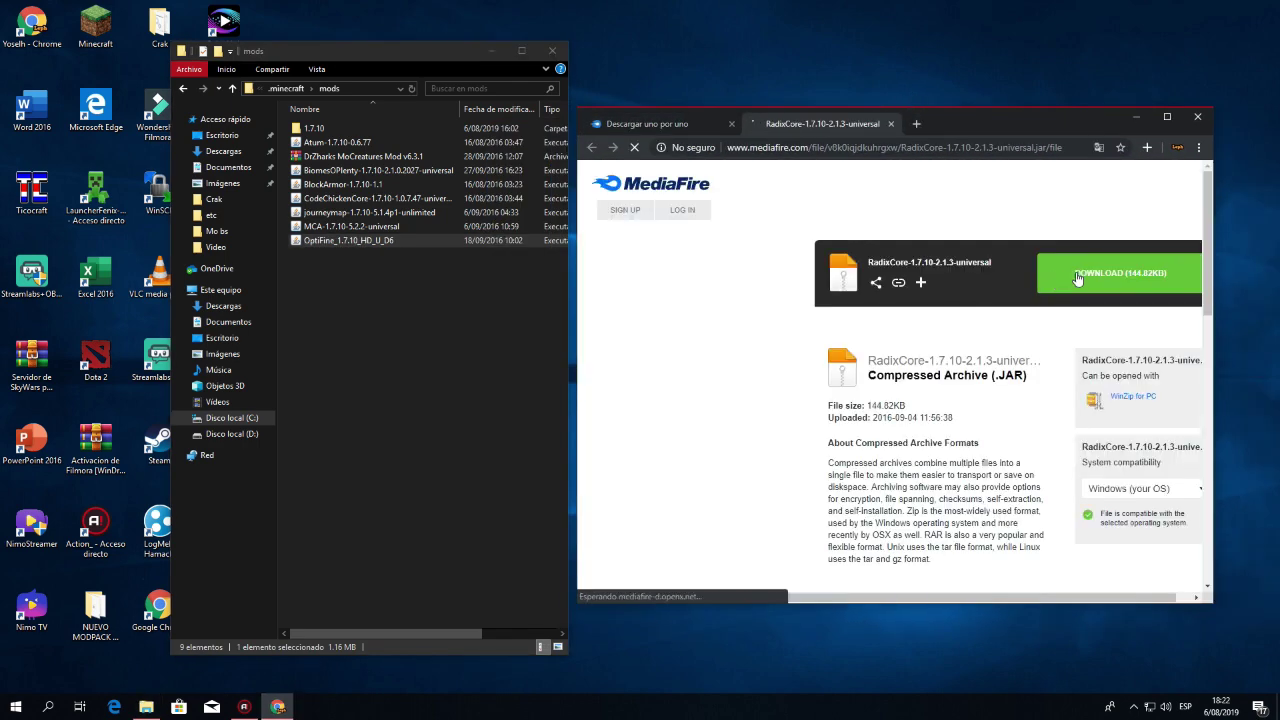
{"action": "left_click", "coordinate": [1078, 278]}
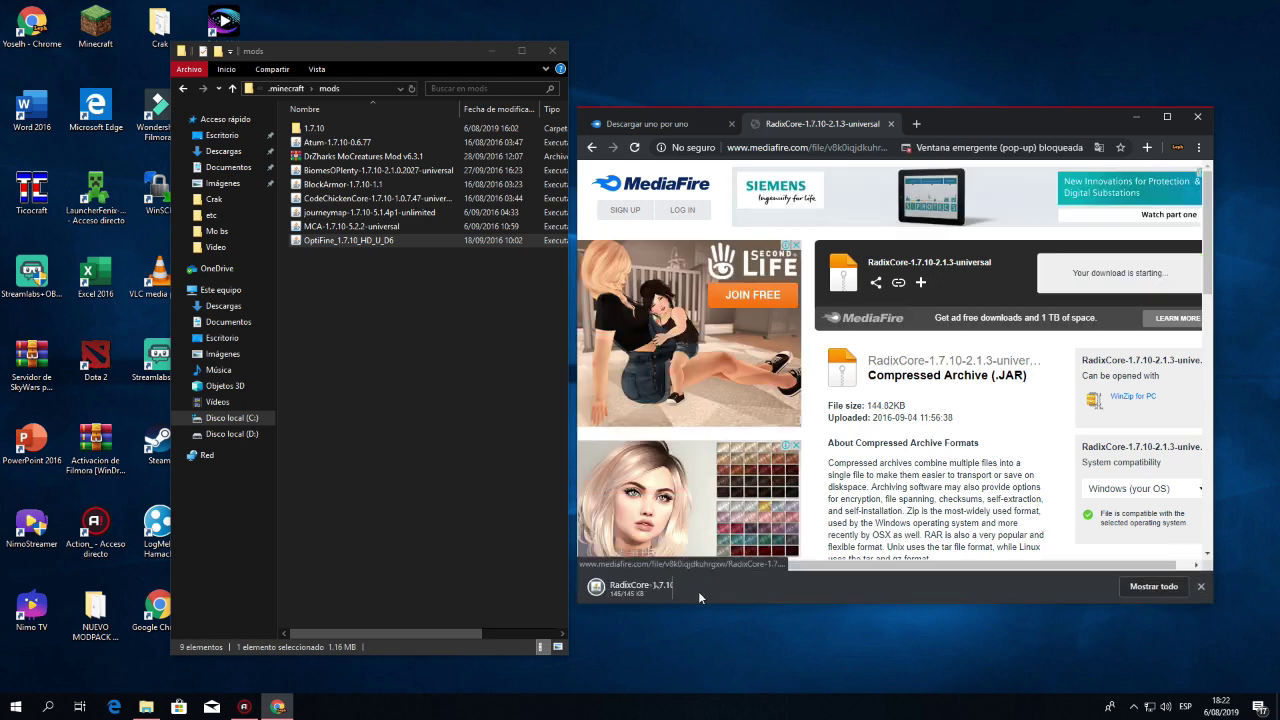
{"action": "left_click", "coordinate": [840, 586]}
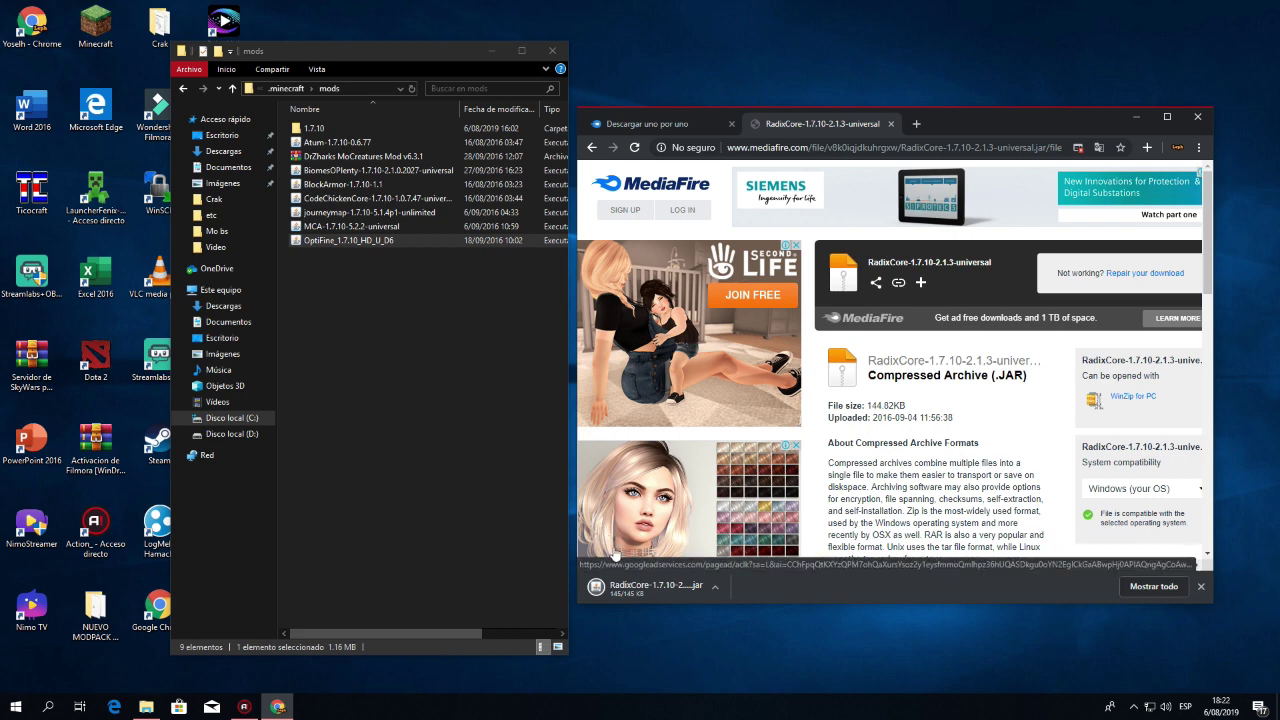
{"action": "left_click_drag", "start_coordinate": [606, 592], "coordinate": [356, 395]}
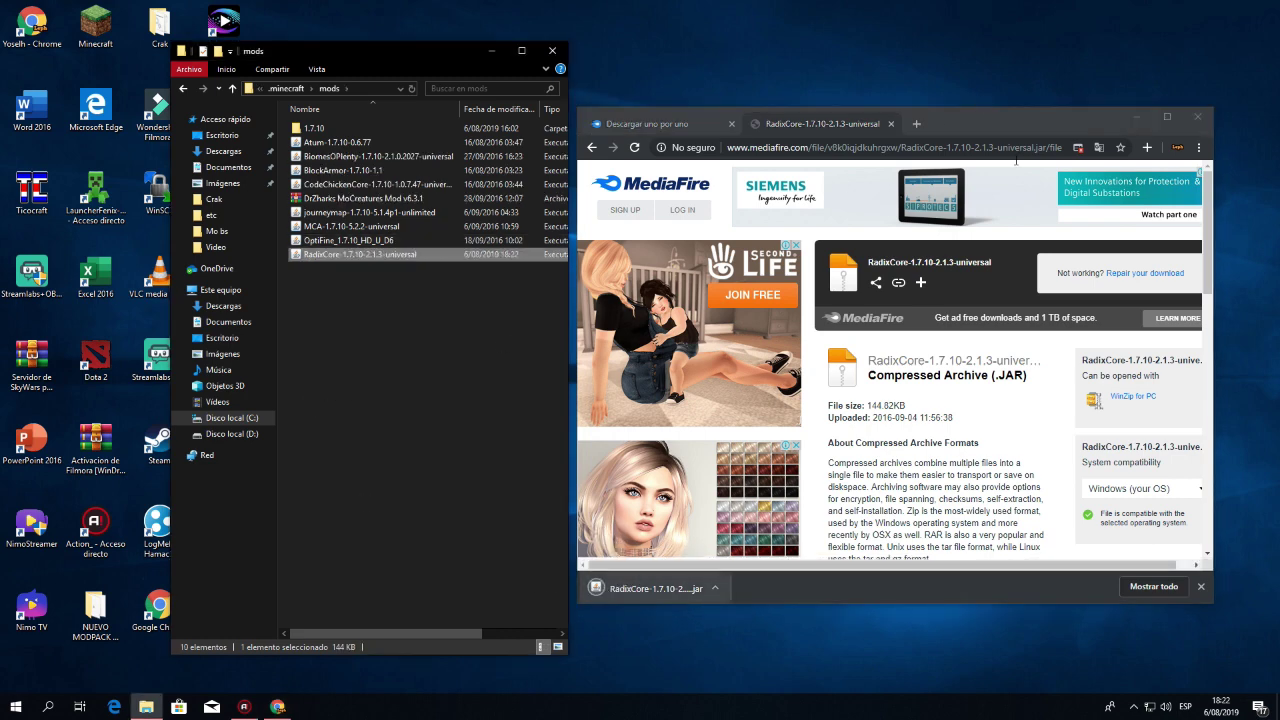
{"action": "left_click", "coordinate": [1198, 116]}
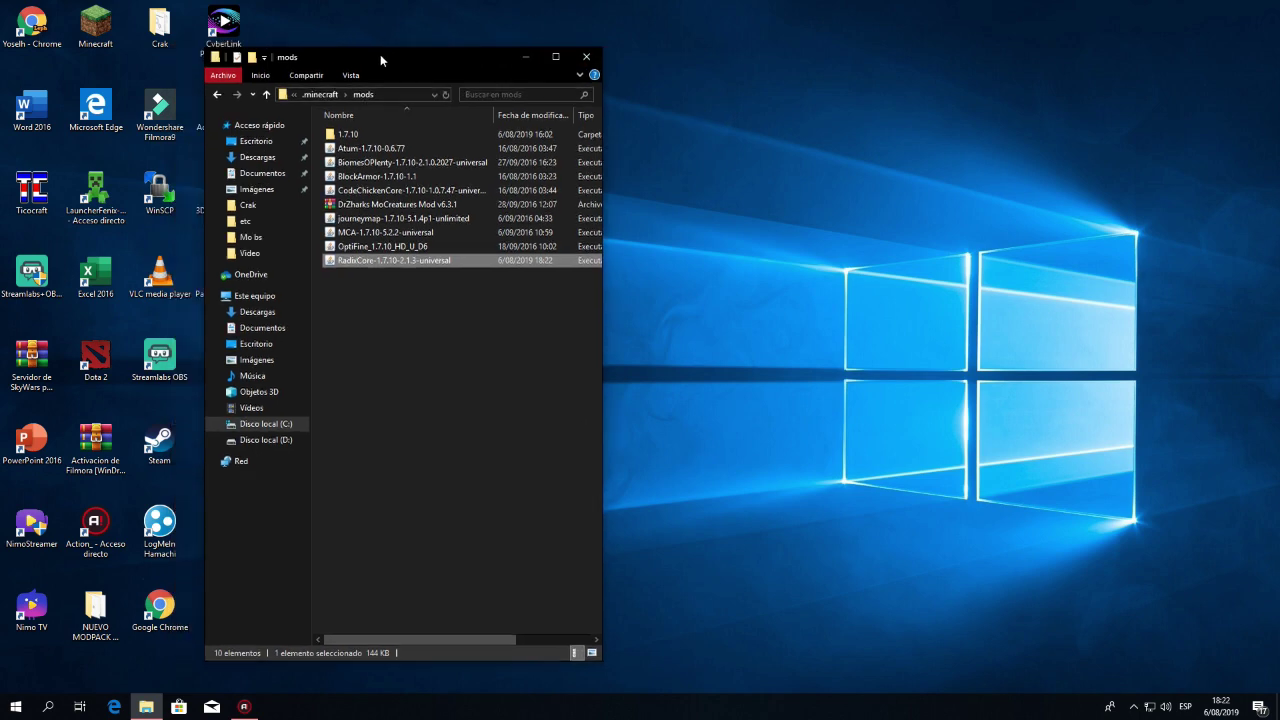
{"action": "left_click_drag", "start_coordinate": [380, 54], "coordinate": [657, 119]}
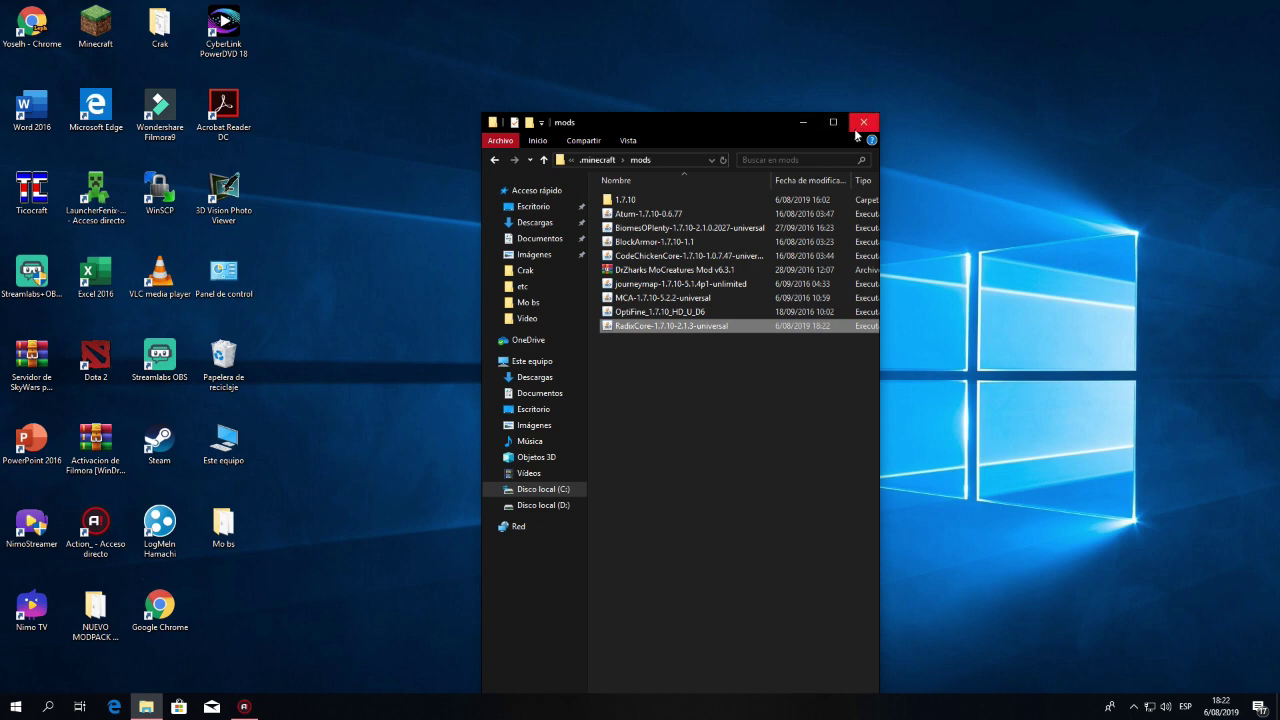
Close the .minecraft folder window, refresh the desktop, and start the Minecraft launcher
{"action": "left_click", "coordinate": [493, 161]}
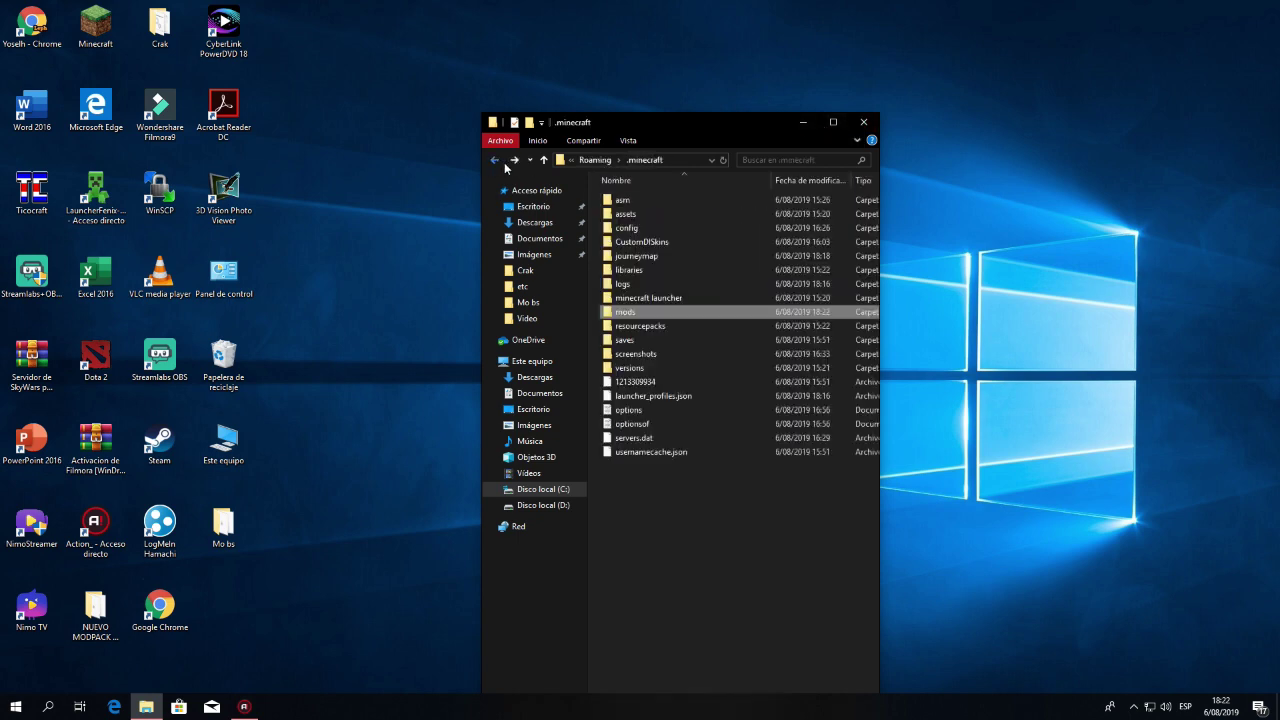
{"action": "left_click", "coordinate": [863, 122]}
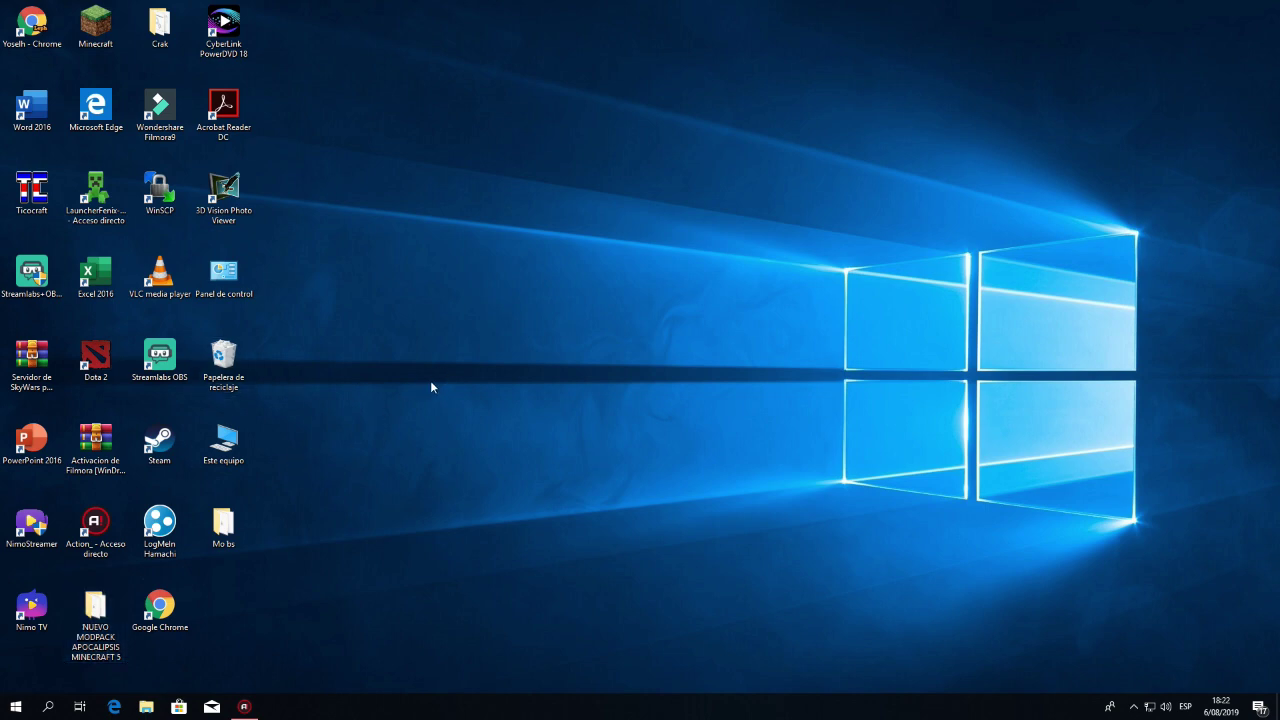
{"action": "right_click", "coordinate": [413, 375]}
{"action": "left_click", "coordinate": [440, 414]}
{"action": "double_click", "coordinate": [112, 38]}
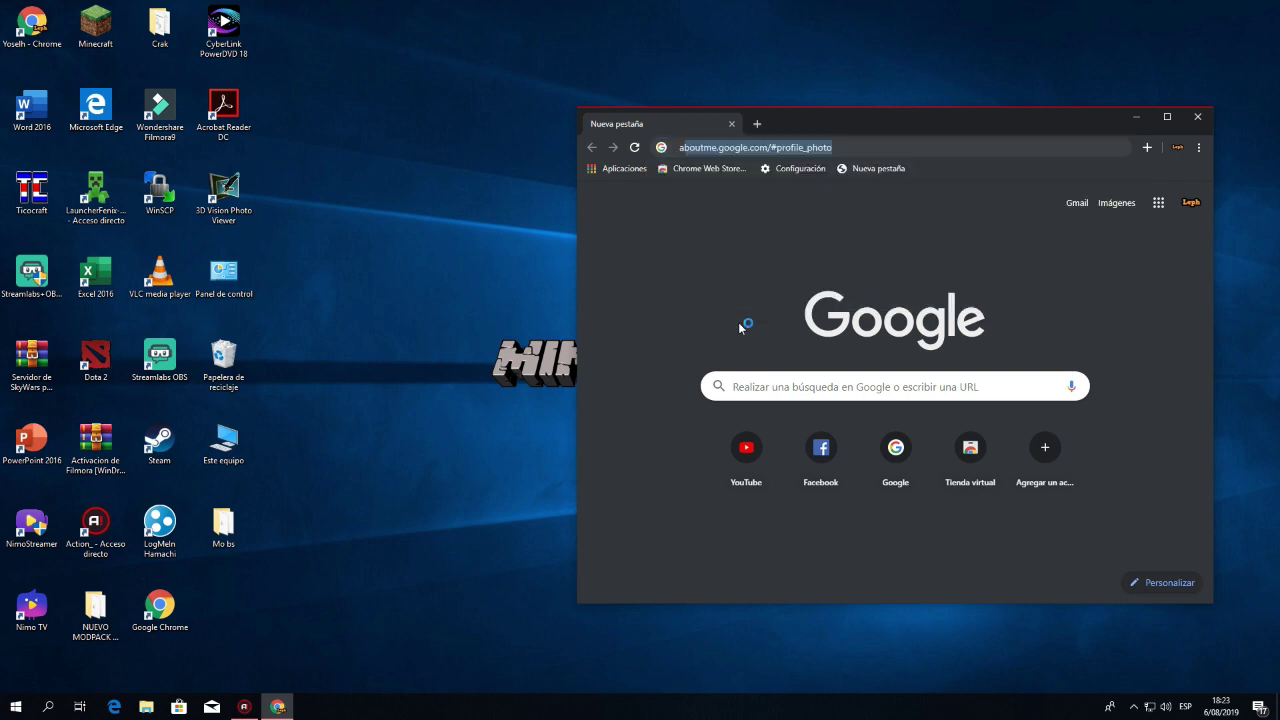
Search the web for aterno, try to open atenos.com in a second browser tab, and close that tab
{"action": "type", "text": "aterno"}
{"action": "key", "text": "Return"}
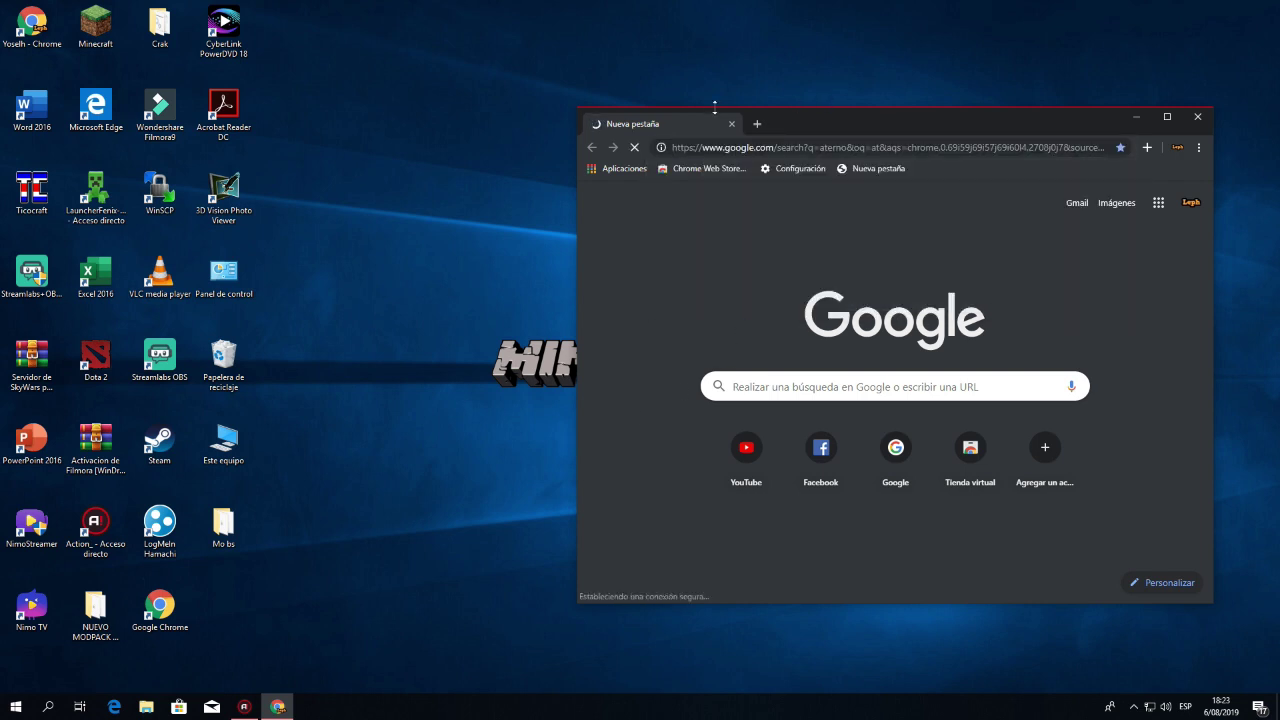
{"action": "left_click", "coordinate": [757, 123]}
{"action": "type", "text": "at"}
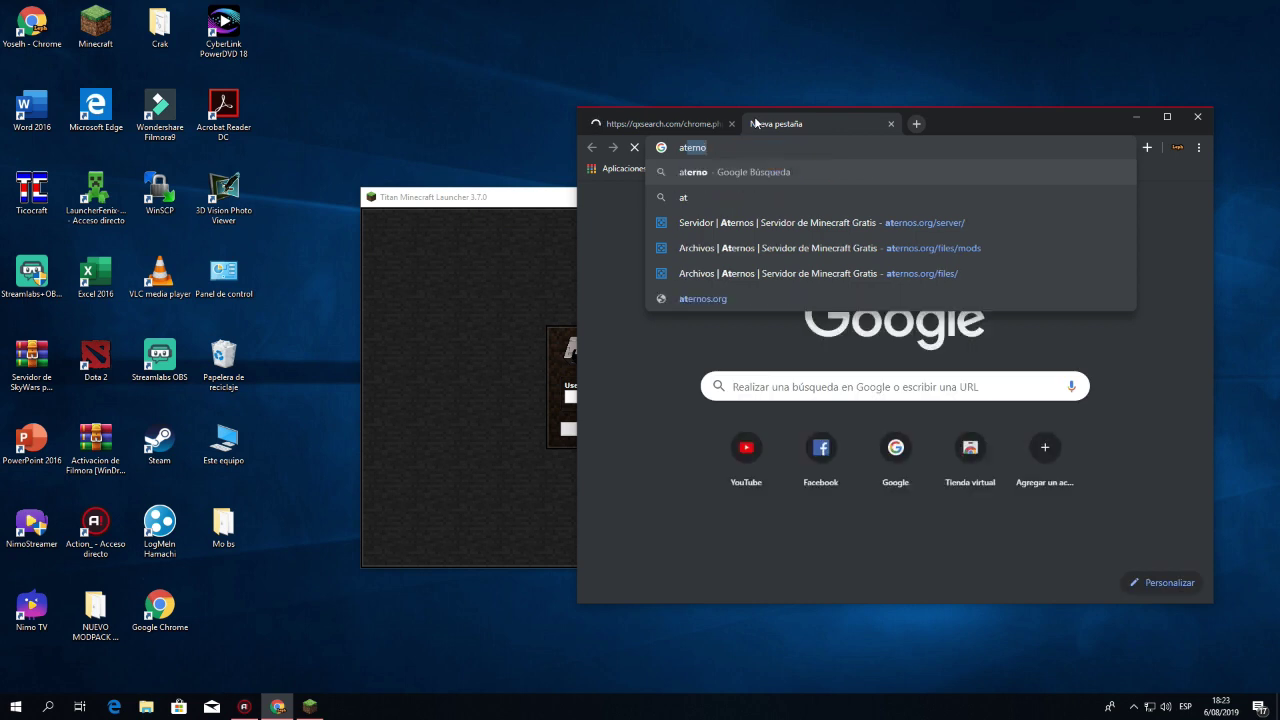
{"action": "type", "text": "eno"}
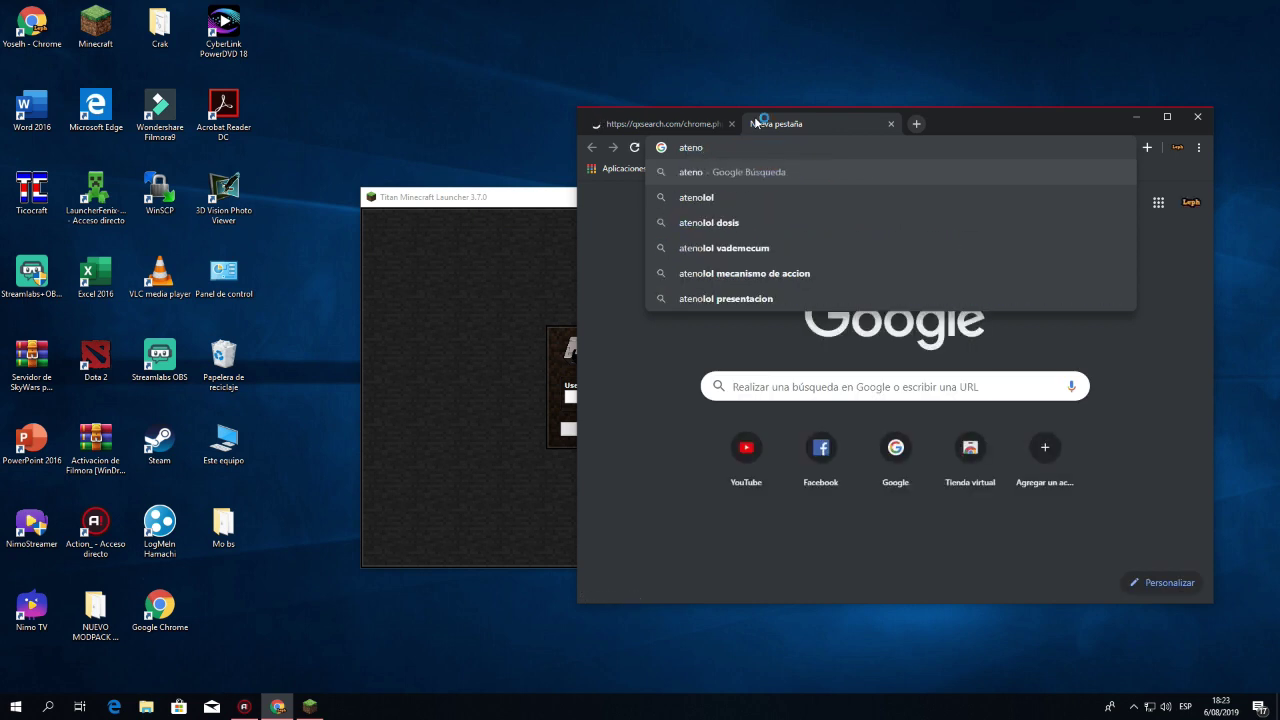
{"action": "type", "text": "s.co"}
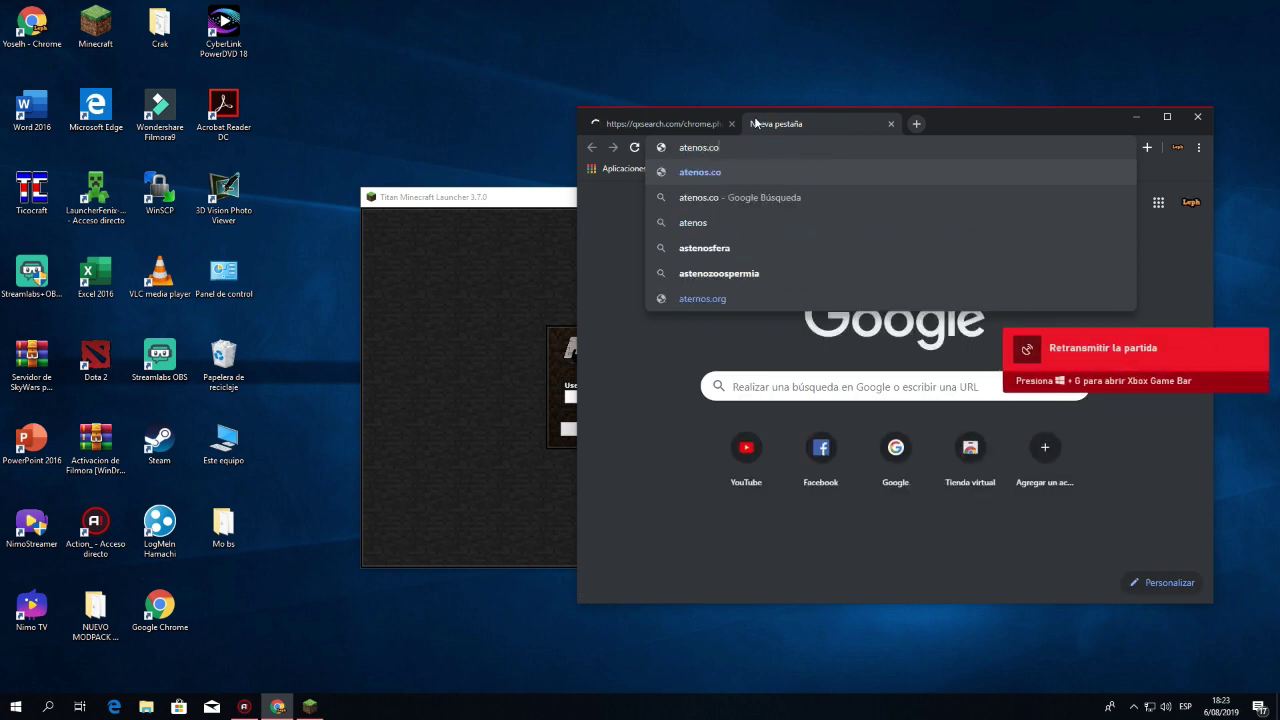
{"action": "type", "text": "m"}
{"action": "key", "text": "Return"}
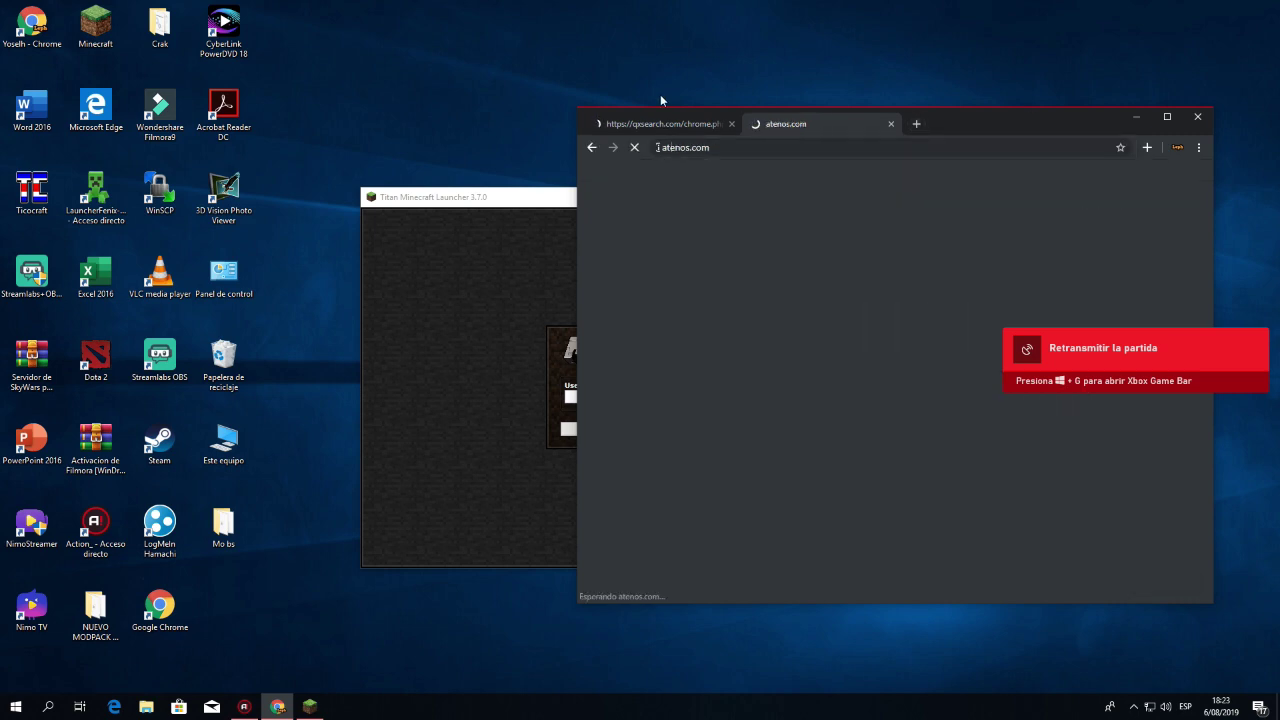
{"action": "left_click", "coordinate": [668, 128]}
{"action": "left_click", "coordinate": [840, 128]}
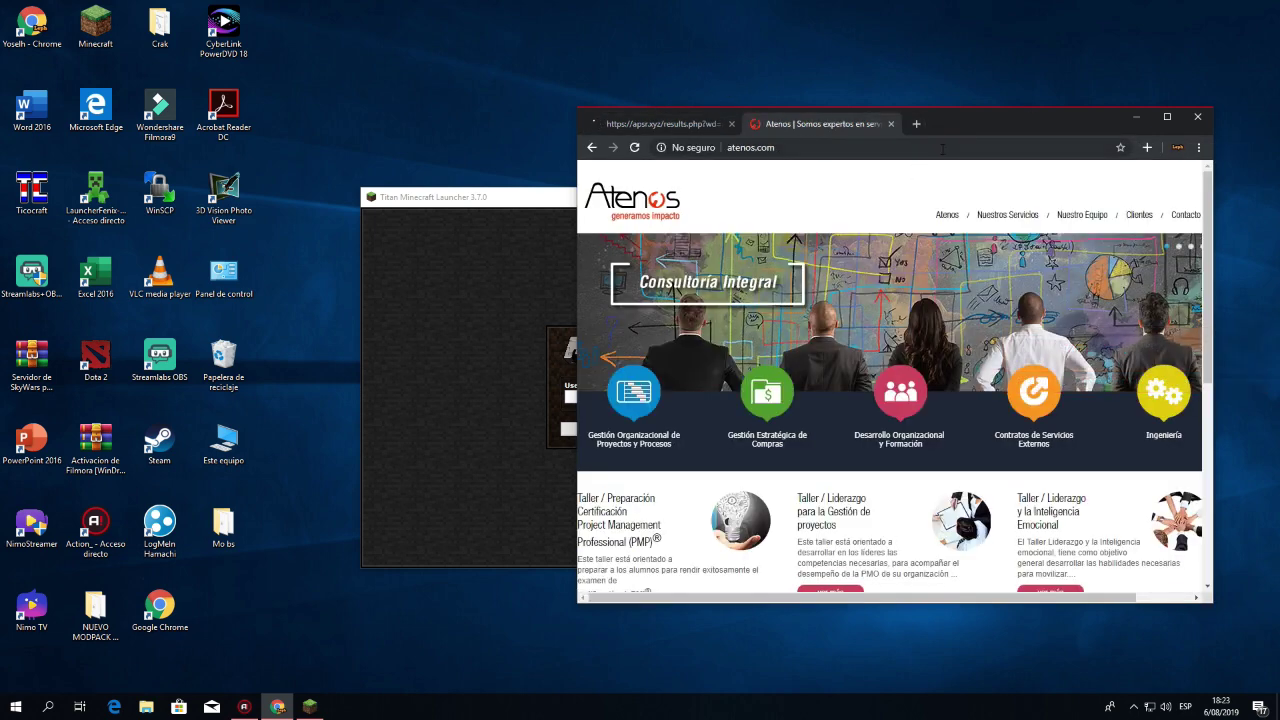
{"action": "left_click", "coordinate": [890, 124]}
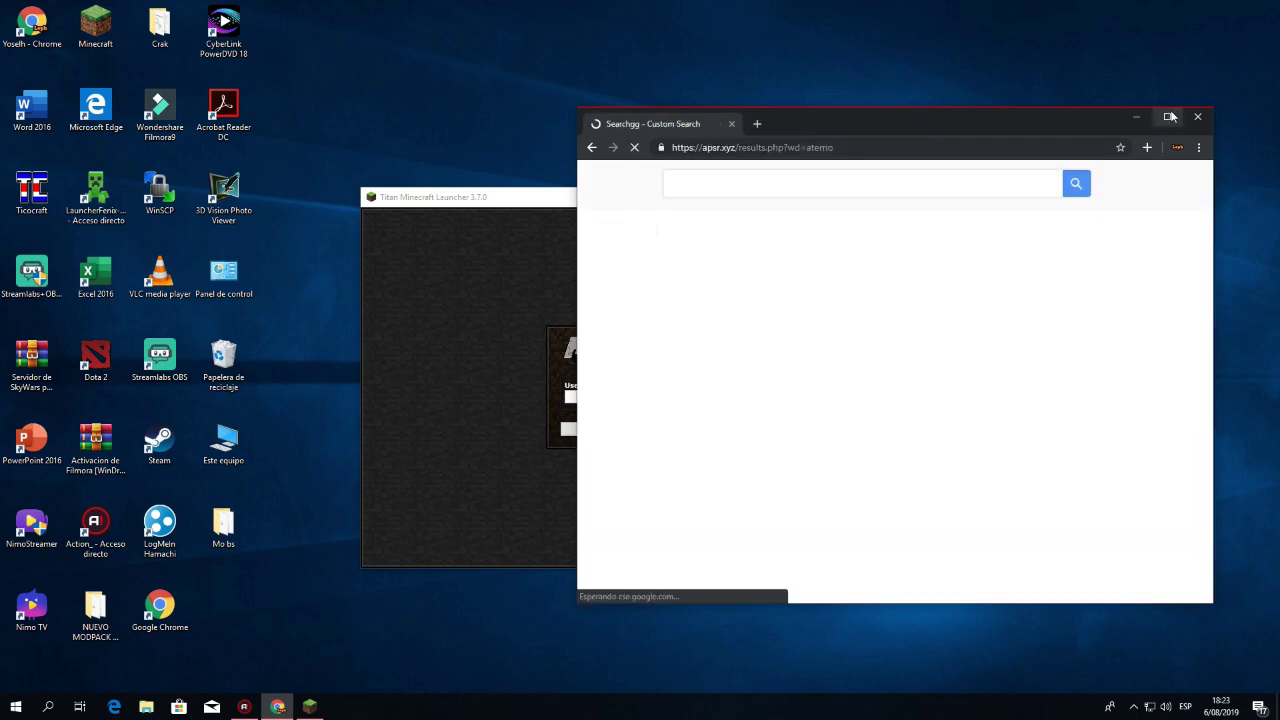
{"action": "left_click", "coordinate": [1170, 117]}
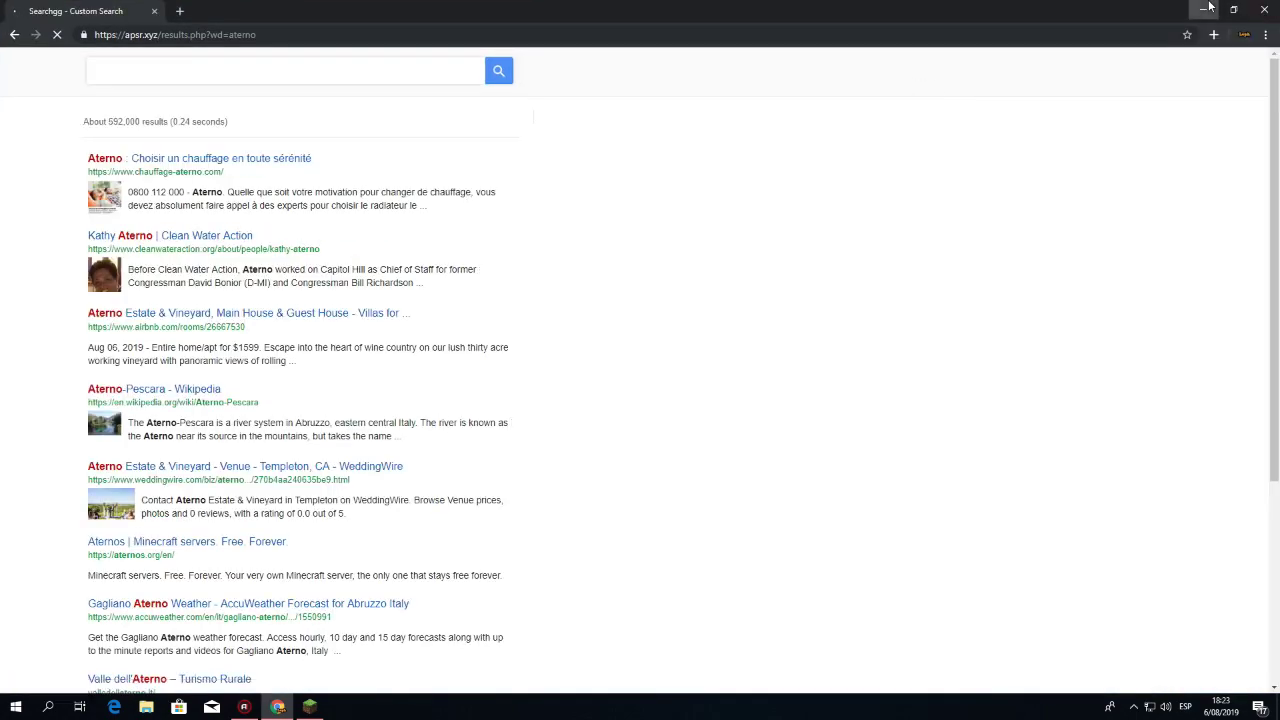
Switch to the Minecraft launcher, enter the player's username, and launch the game with the Forge profile
{"action": "left_click", "coordinate": [1205, 9]}
{"action": "type", "text": "Leph"}
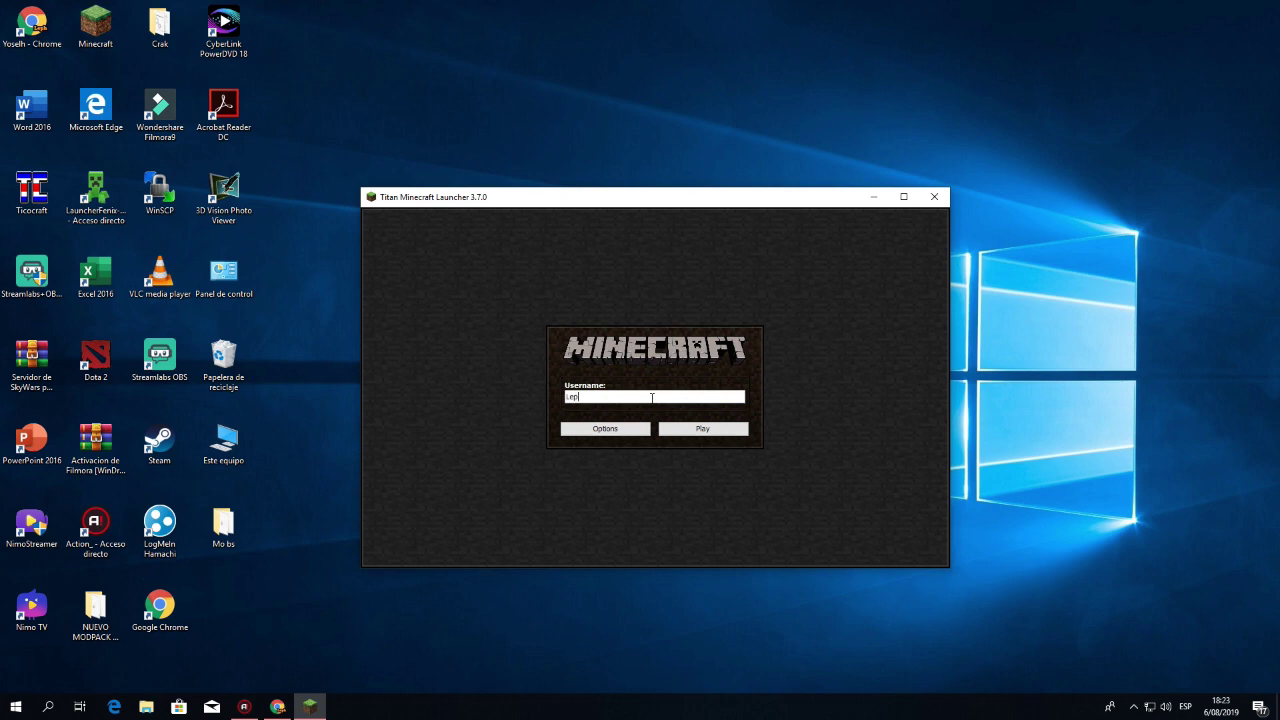
{"action": "key", "text": "Return"}
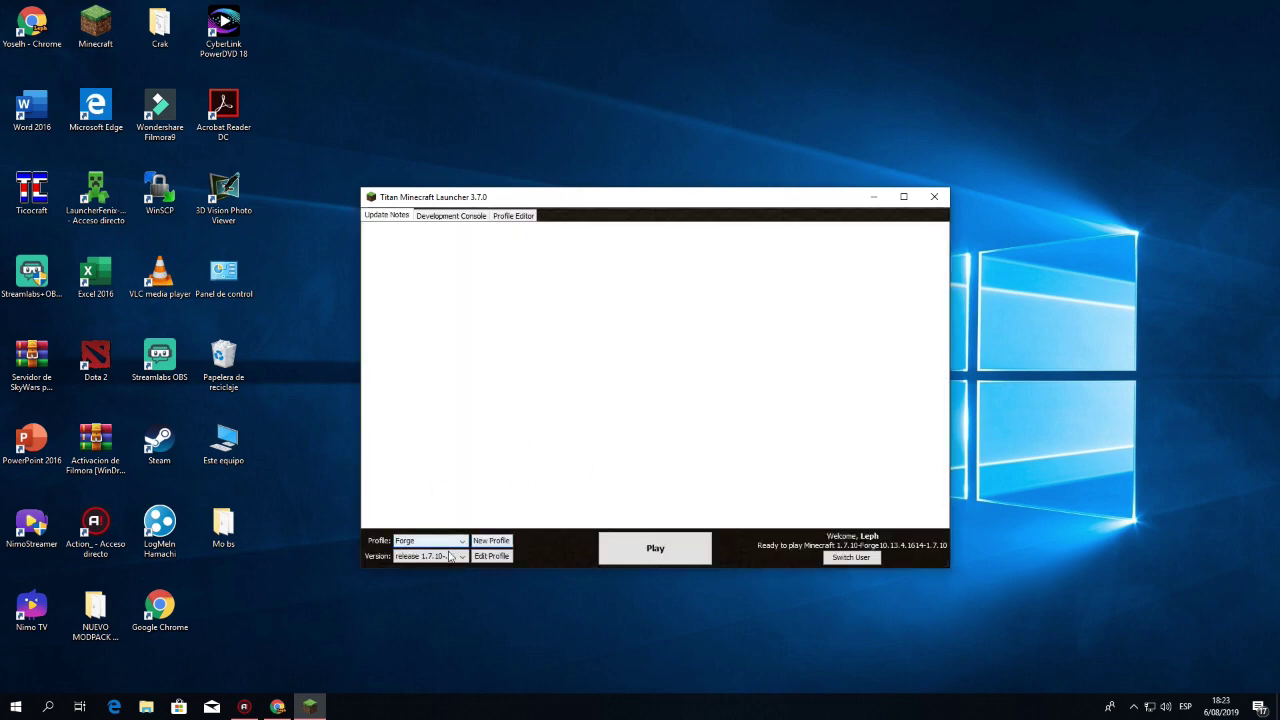
{"action": "left_click", "coordinate": [645, 558]}
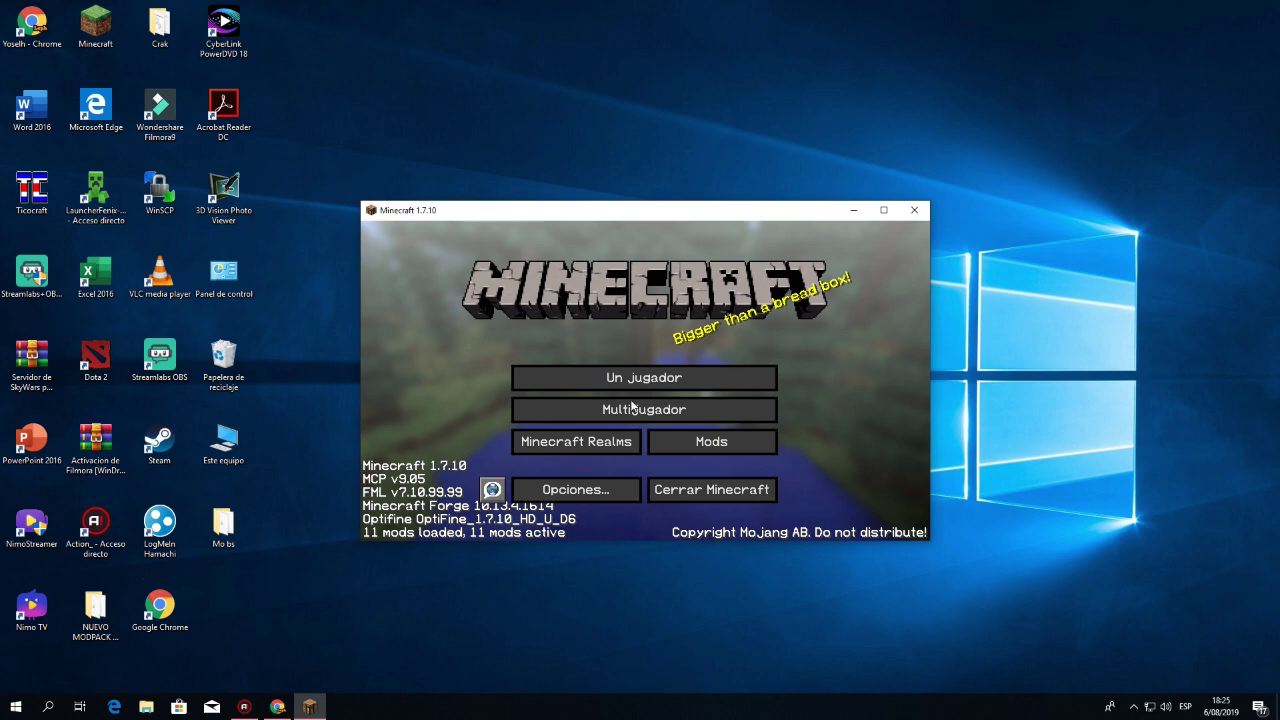
Refresh the multiplayer server list, try to join the server powered by aternos.org, and return to the list
{"action": "left_click", "coordinate": [627, 412]}
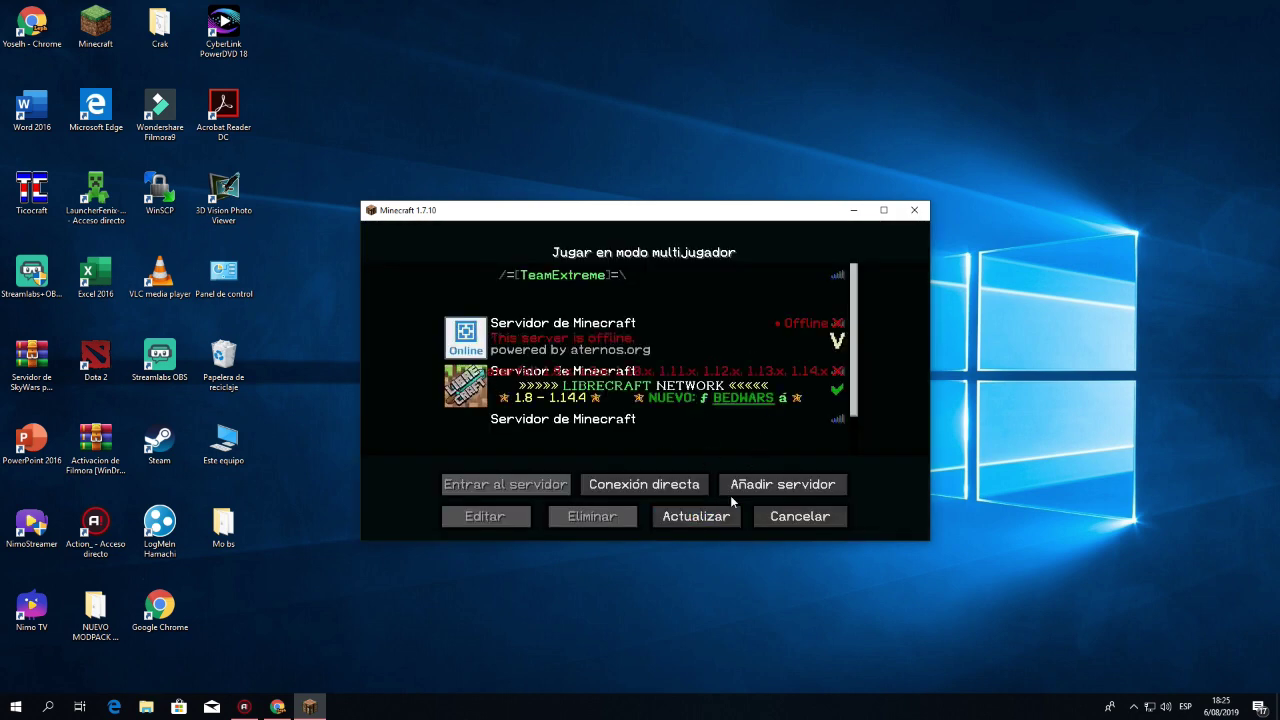
{"action": "left_click", "coordinate": [697, 516]}
{"action": "mouse_move", "coordinate": [835, 394]}
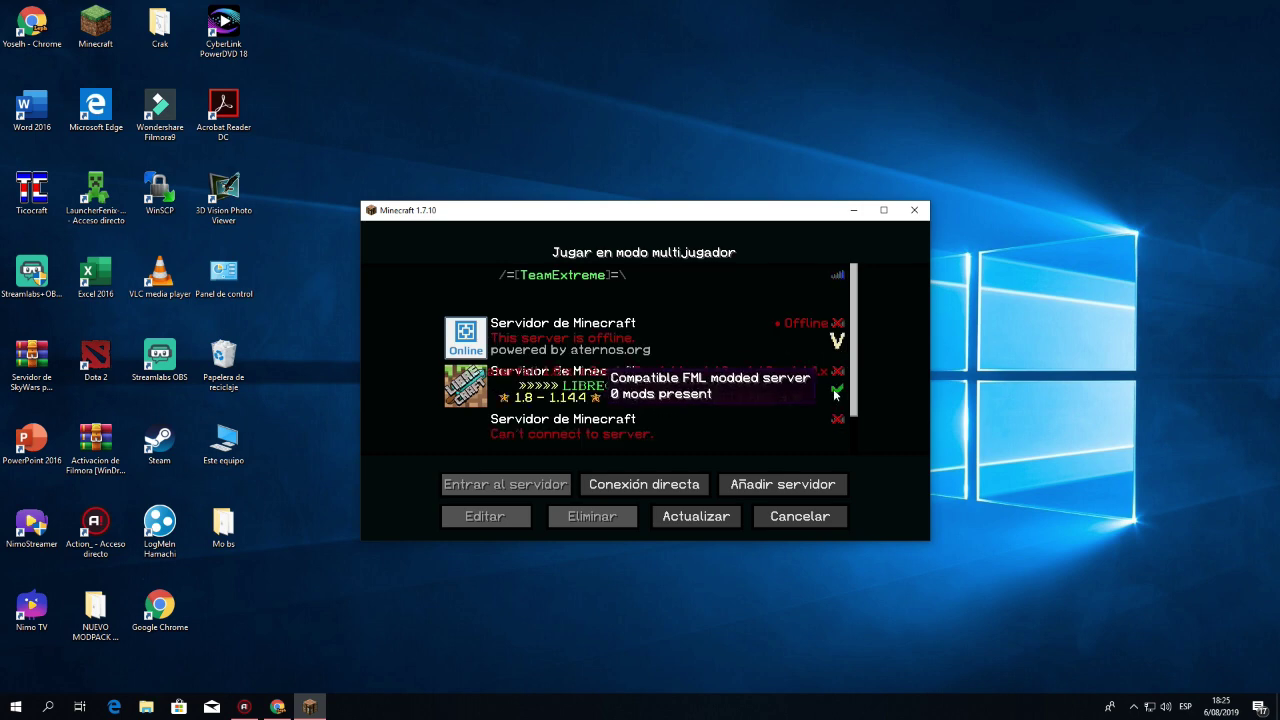
{"action": "double_click", "coordinate": [690, 330]}
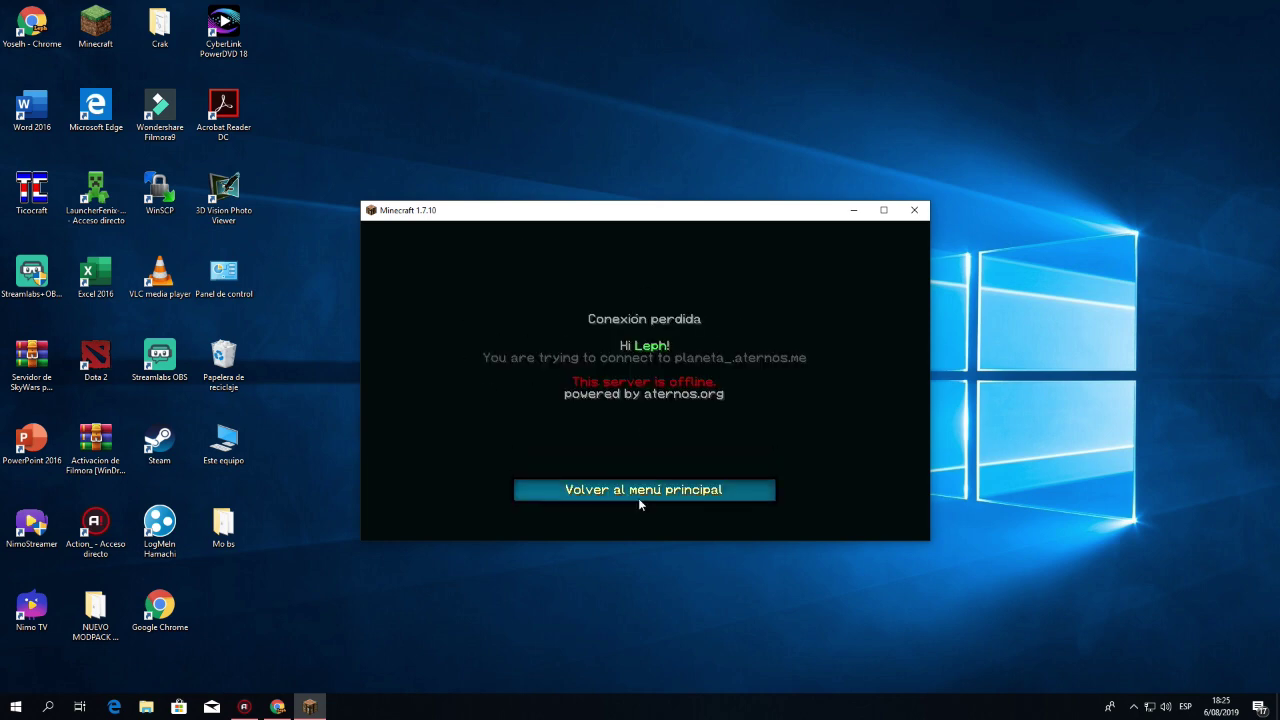
{"action": "left_click", "coordinate": [640, 498]}
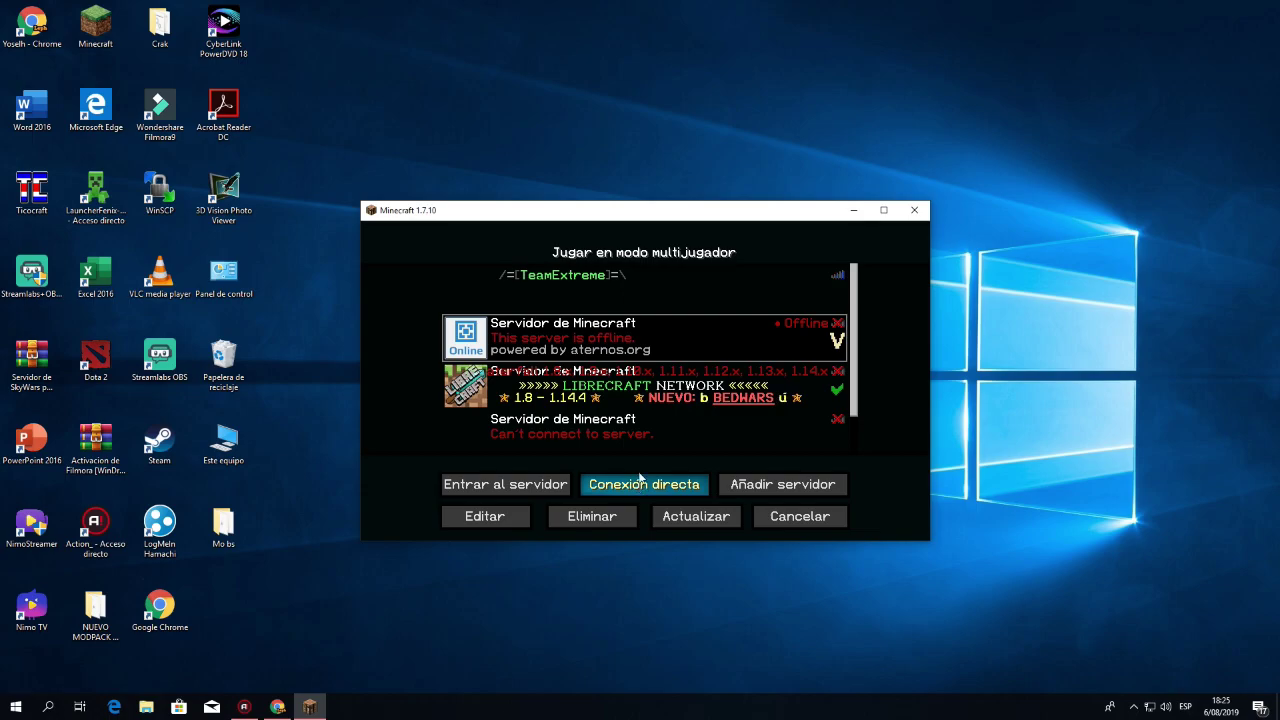
Switch to the browser, open aternos.org/server in a new tab, and start the Planeta_.aternos.me server
{"action": "left_click", "coordinate": [277, 707]}
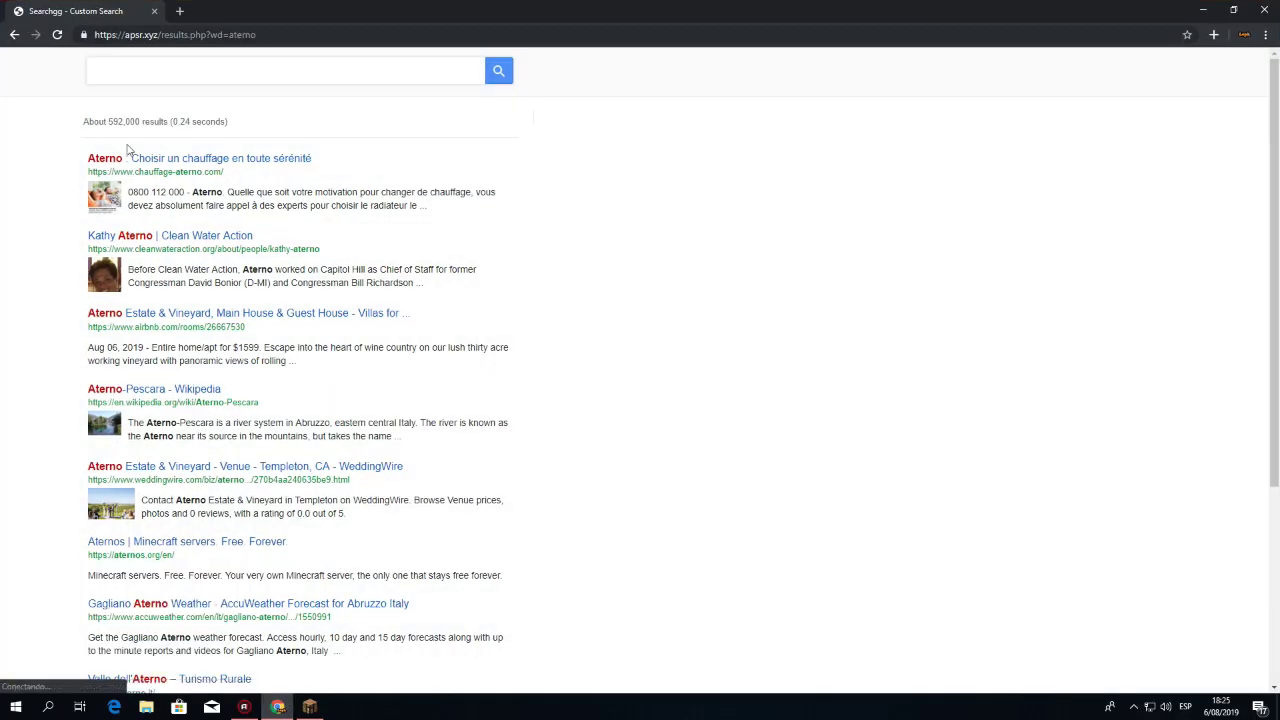
{"action": "left_click", "coordinate": [179, 11]}
{"action": "type", "text": "at"}
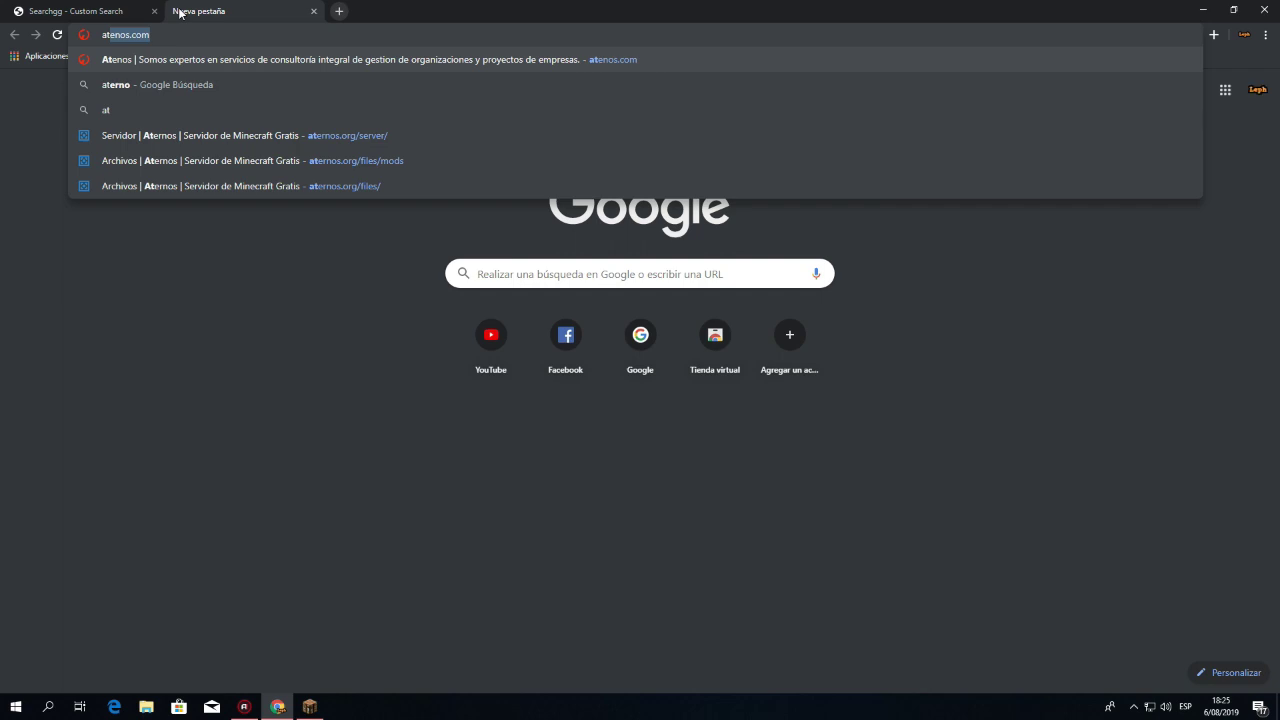
{"action": "type", "text": "erno"}
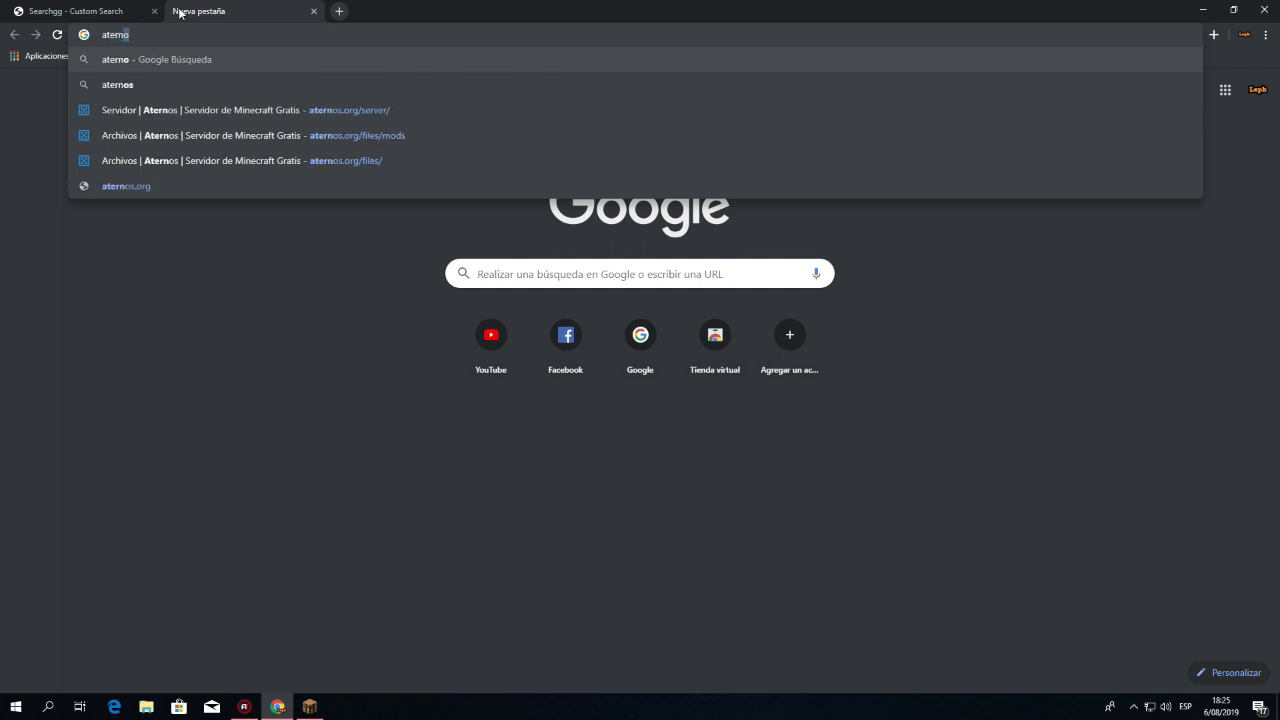
{"action": "key", "text": "Down"}
{"action": "key", "text": "Down"}
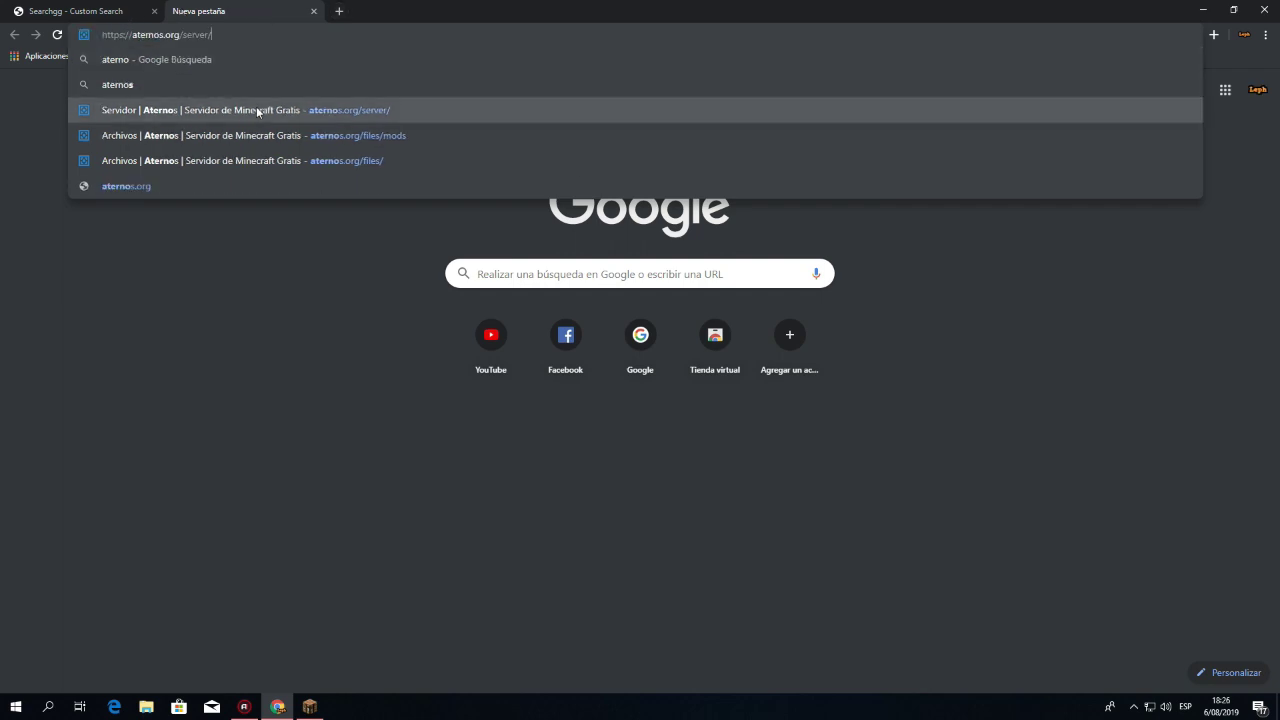
{"action": "key", "text": "Return"}
{"action": "left_click", "coordinate": [186, 8]}
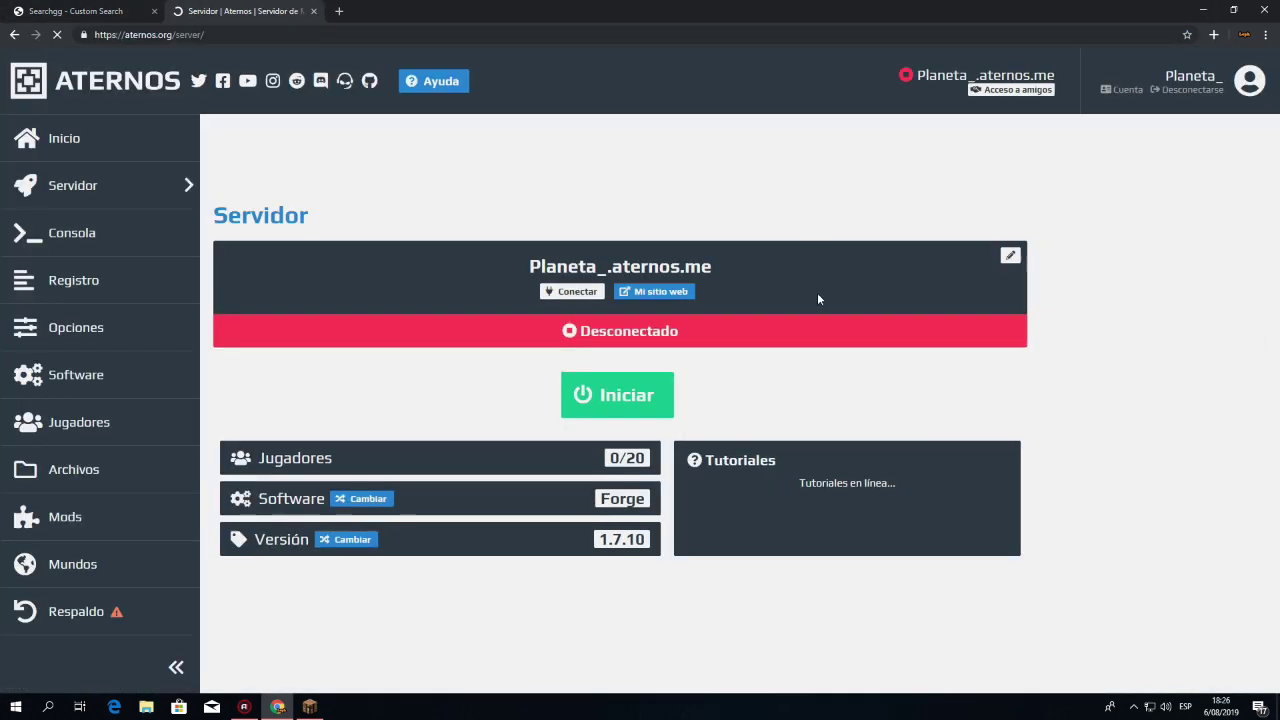
{"action": "left_click", "coordinate": [593, 385]}
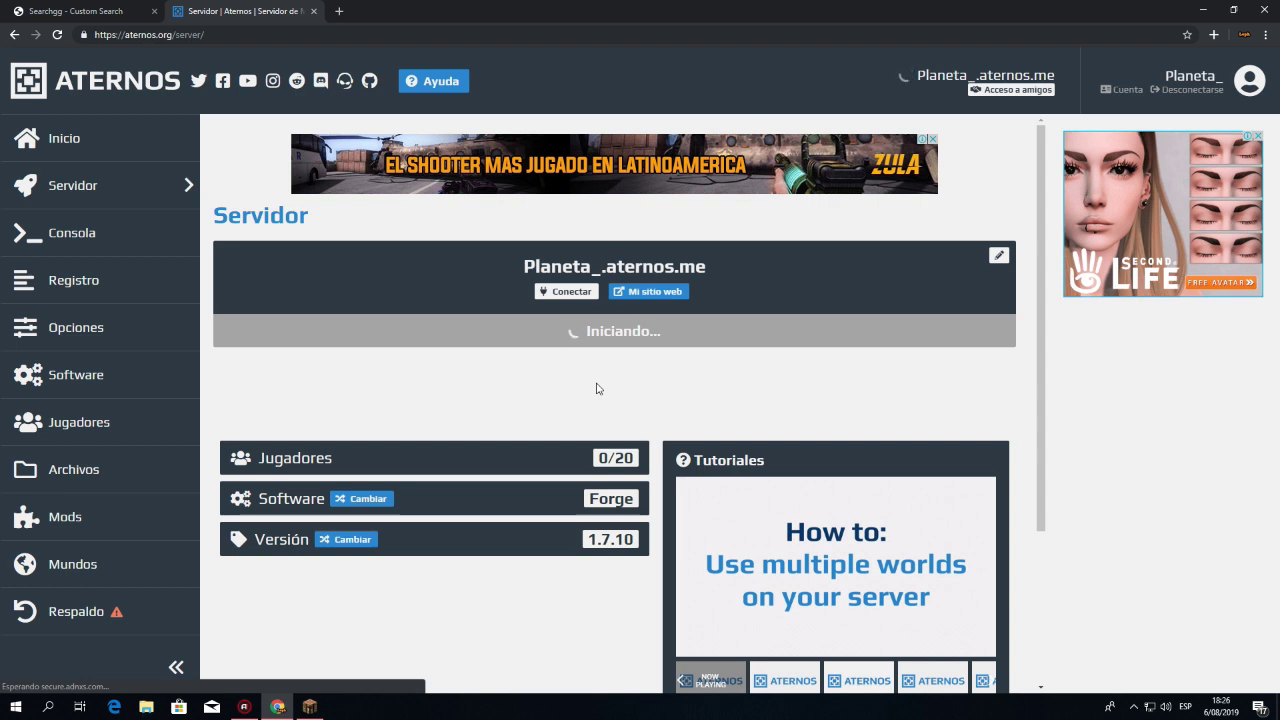
Switch back to Minecraft, refresh the multiplayer server list, and leave it for the main menu
{"action": "left_click", "coordinate": [1205, 8]}
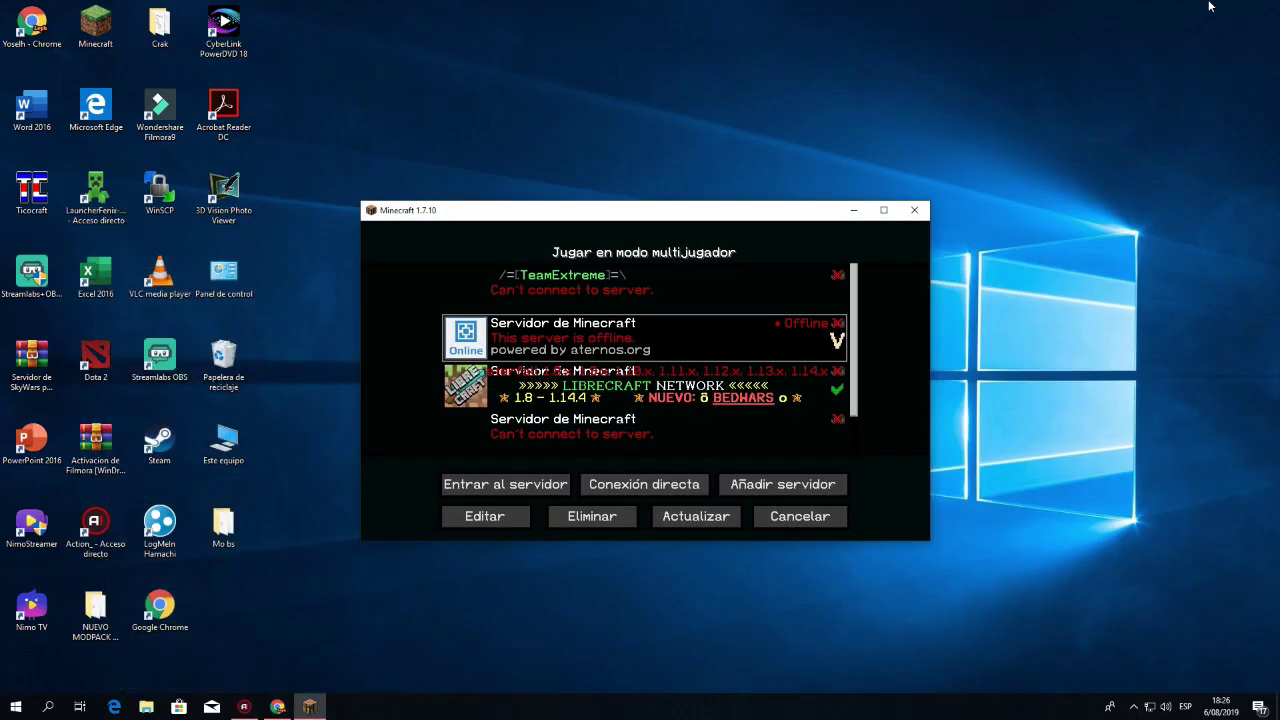
{"action": "left_click", "coordinate": [690, 520]}
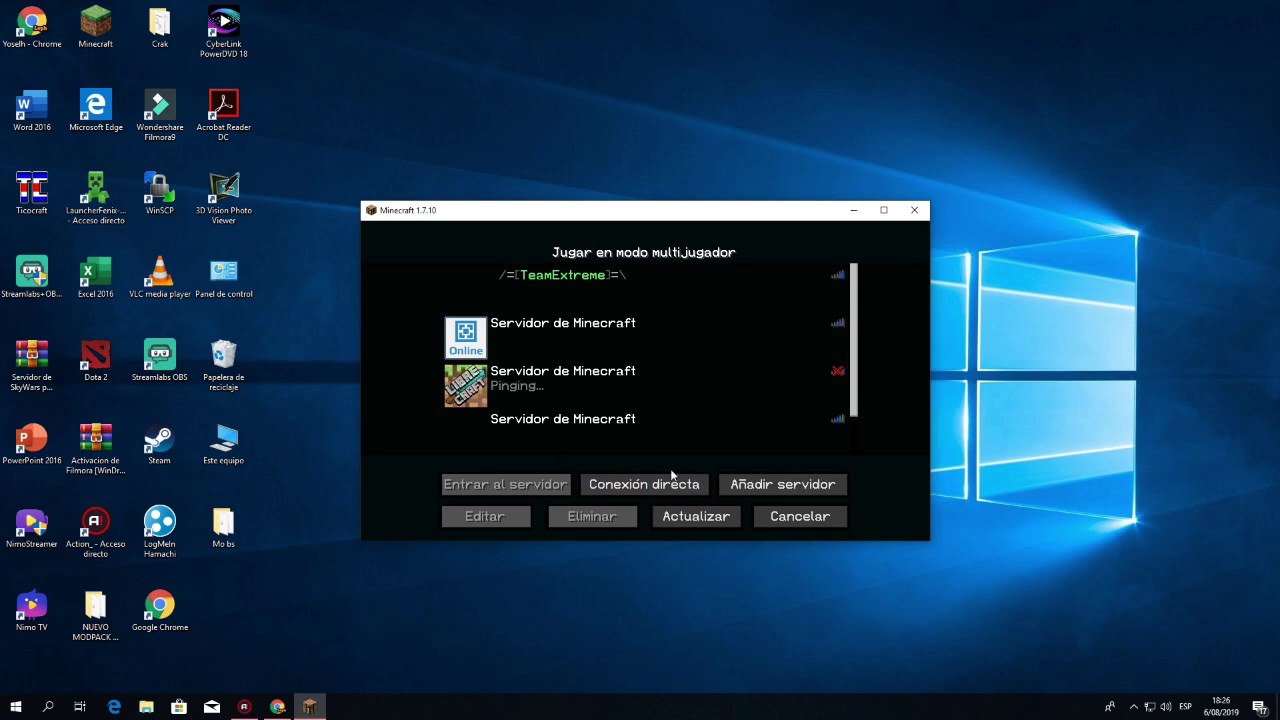
{"action": "left_click", "coordinate": [789, 520]}
Create the single-player survival world Mundo nuevo, and check the server's startup on the Aternos page while it loads
{"action": "left_click", "coordinate": [640, 374]}
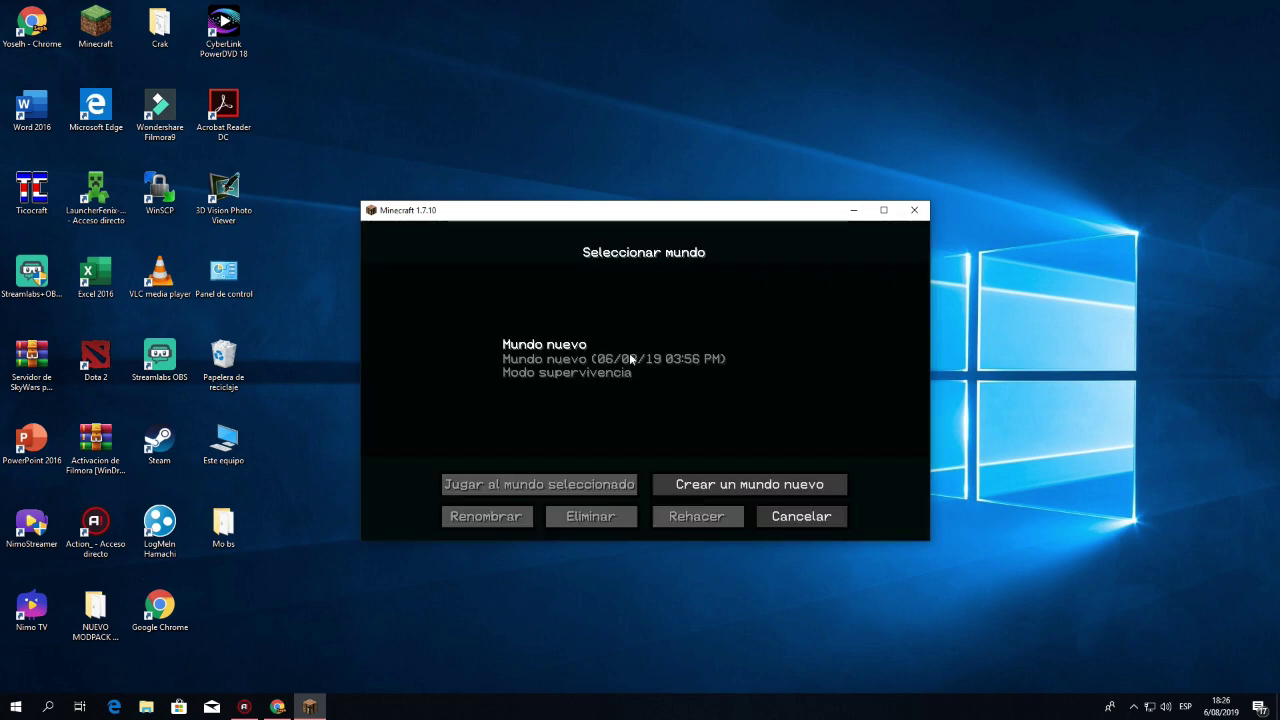
{"action": "left_click", "coordinate": [720, 482]}
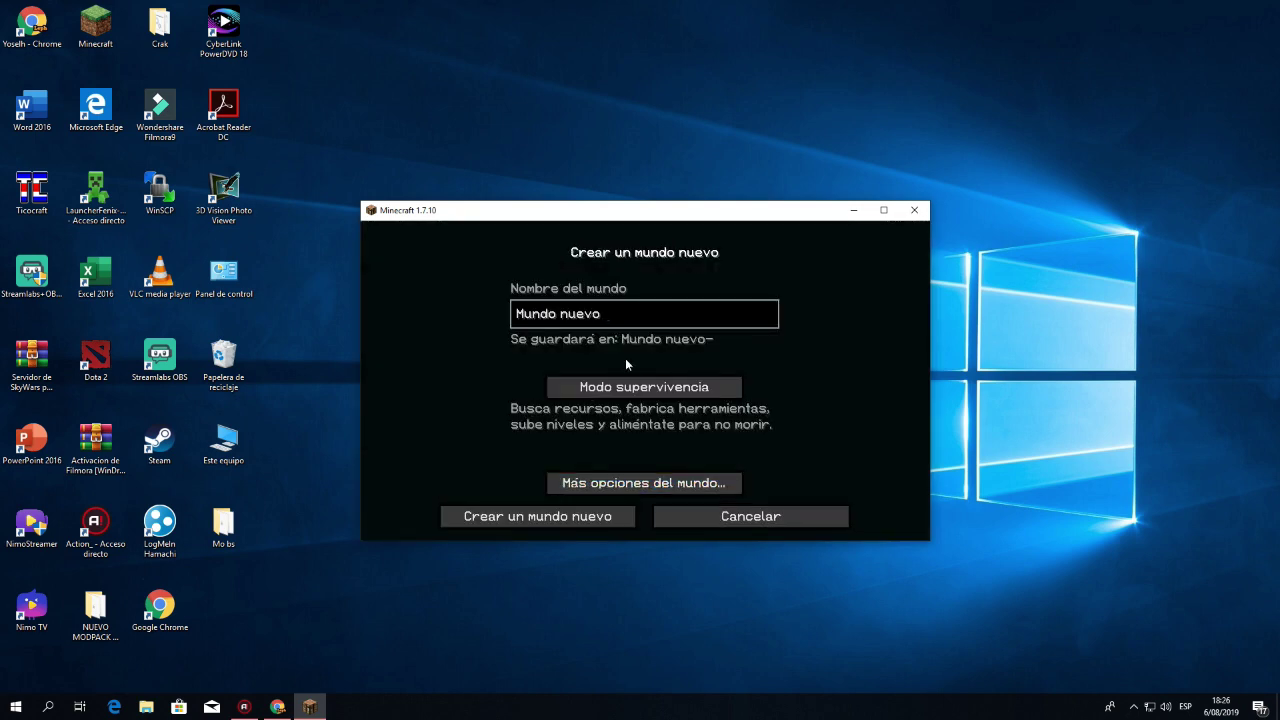
{"action": "left_click", "coordinate": [557, 520]}
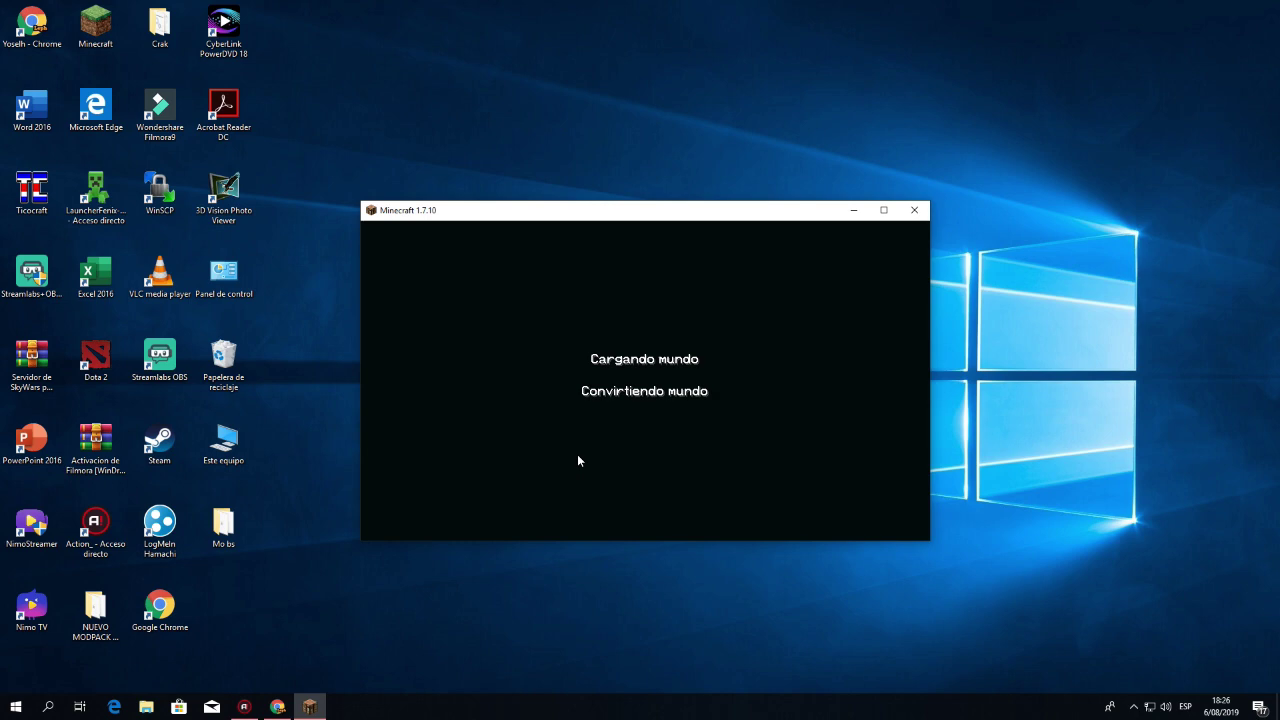
{"action": "left_click", "coordinate": [277, 706]}
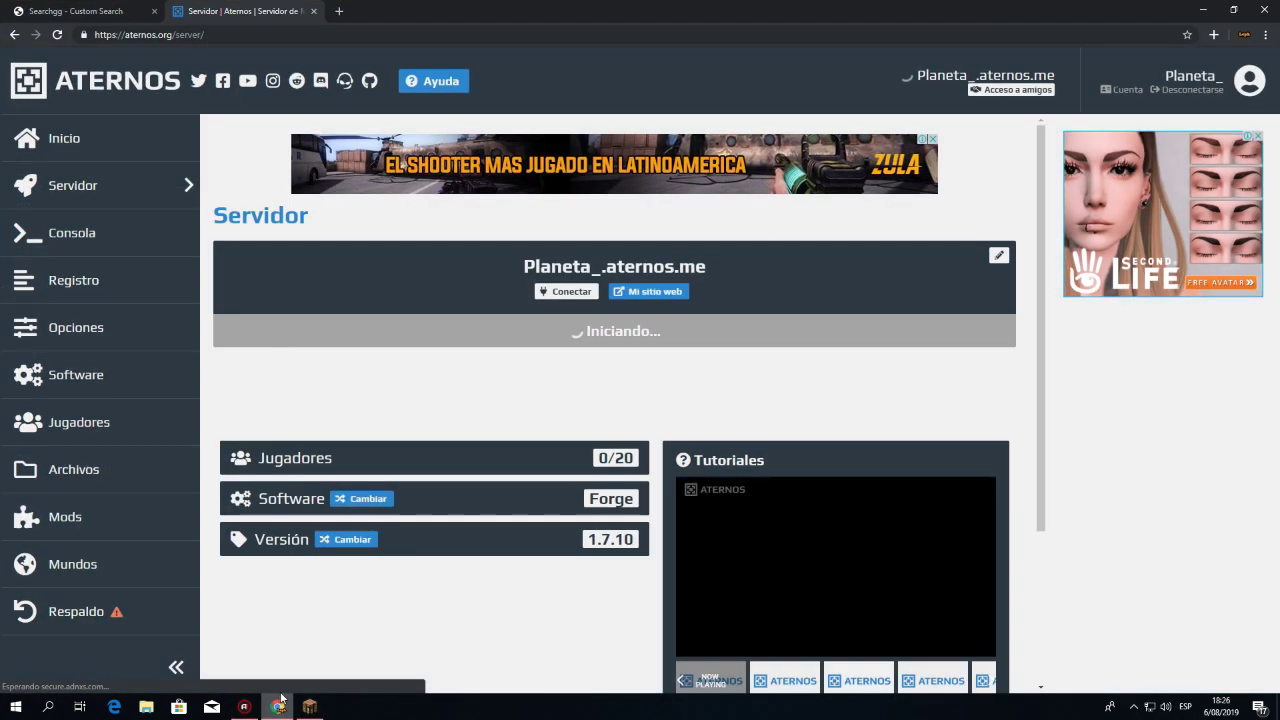
{"action": "left_click", "coordinate": [1203, 9]}
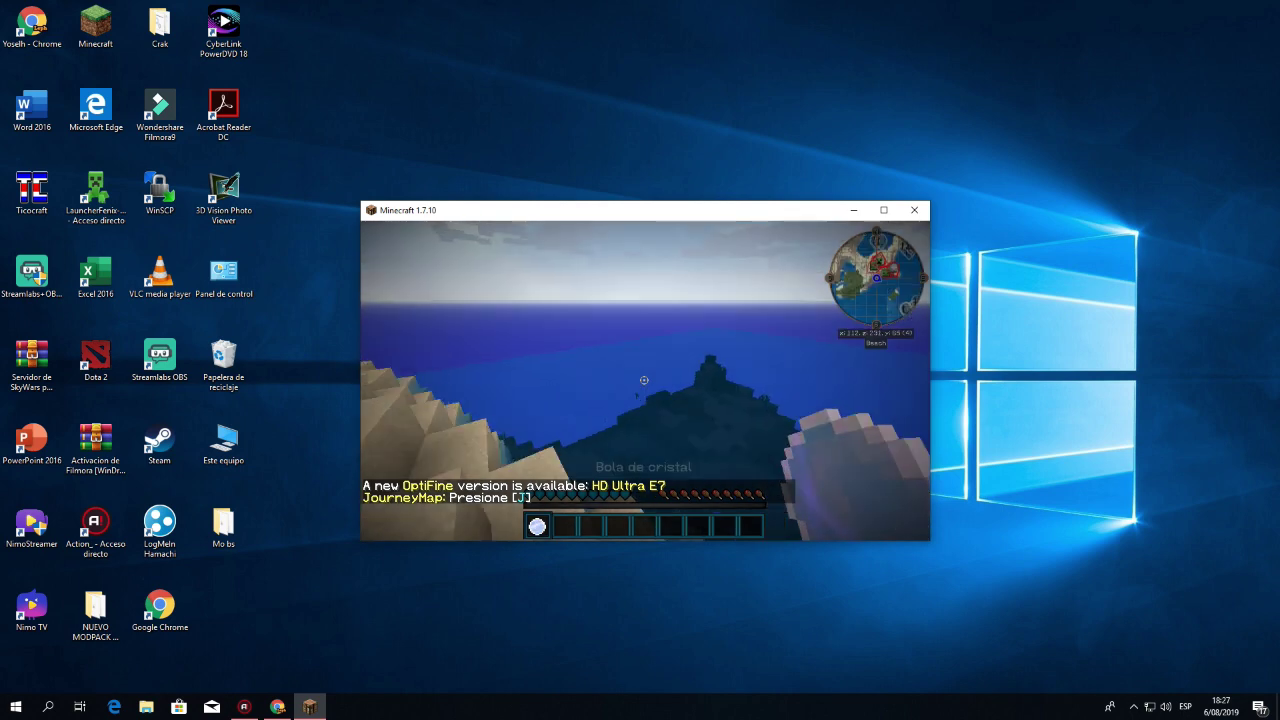
Drop the held crystal ball, open the world to LAN in survival mode with cheats allowed, and open the game menu
{"action": "right_click", "coordinate": [644, 380]}
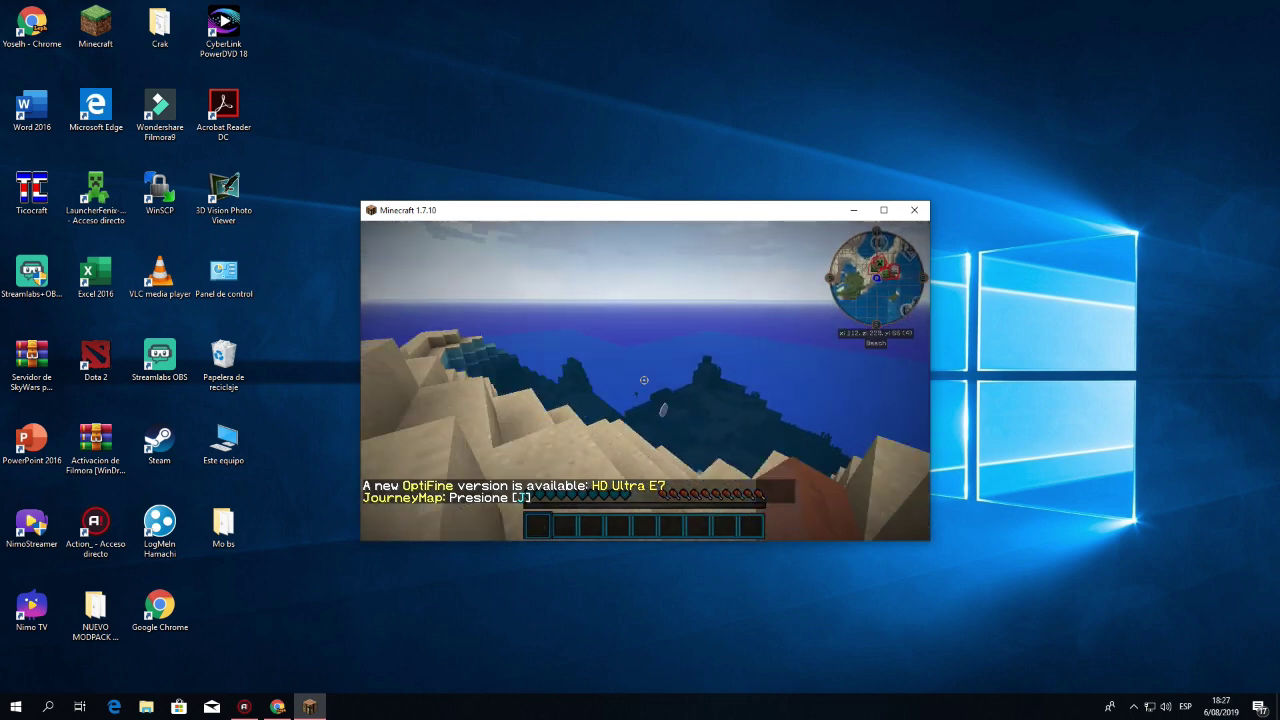
{"action": "key", "text": "Escape"}
{"action": "left_click", "coordinate": [614, 391]}
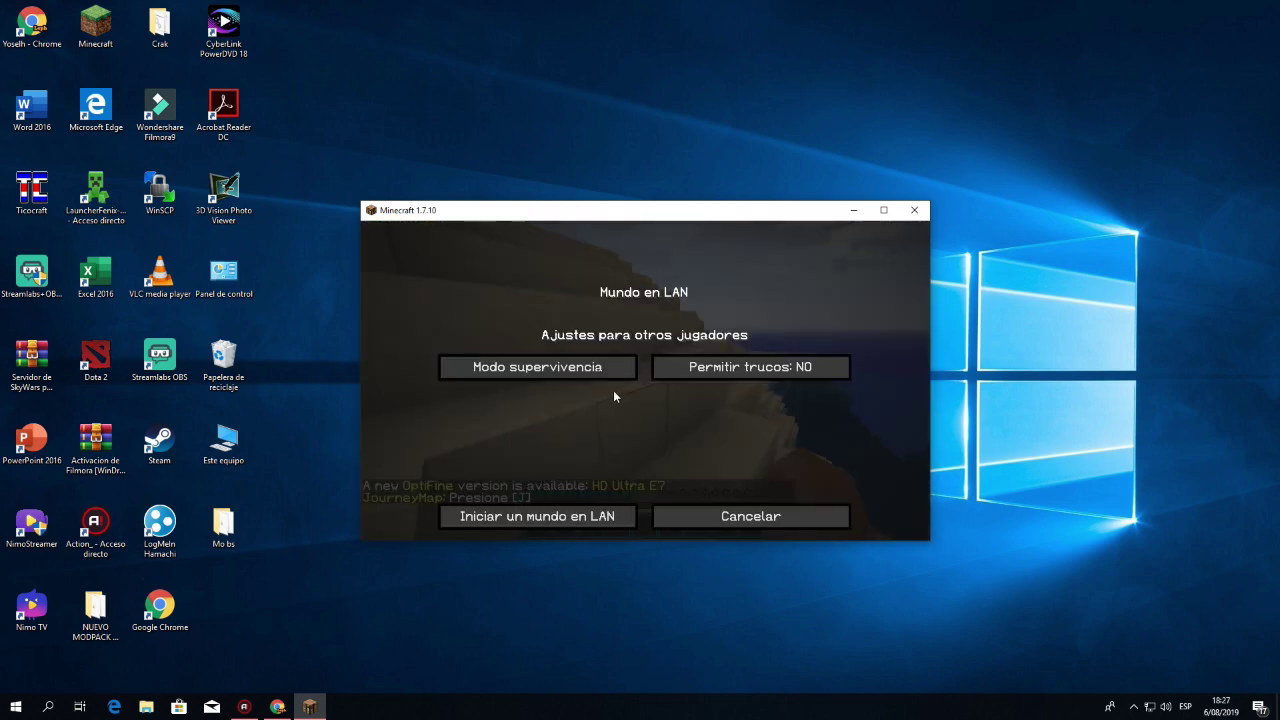
{"action": "left_click", "coordinate": [745, 368]}
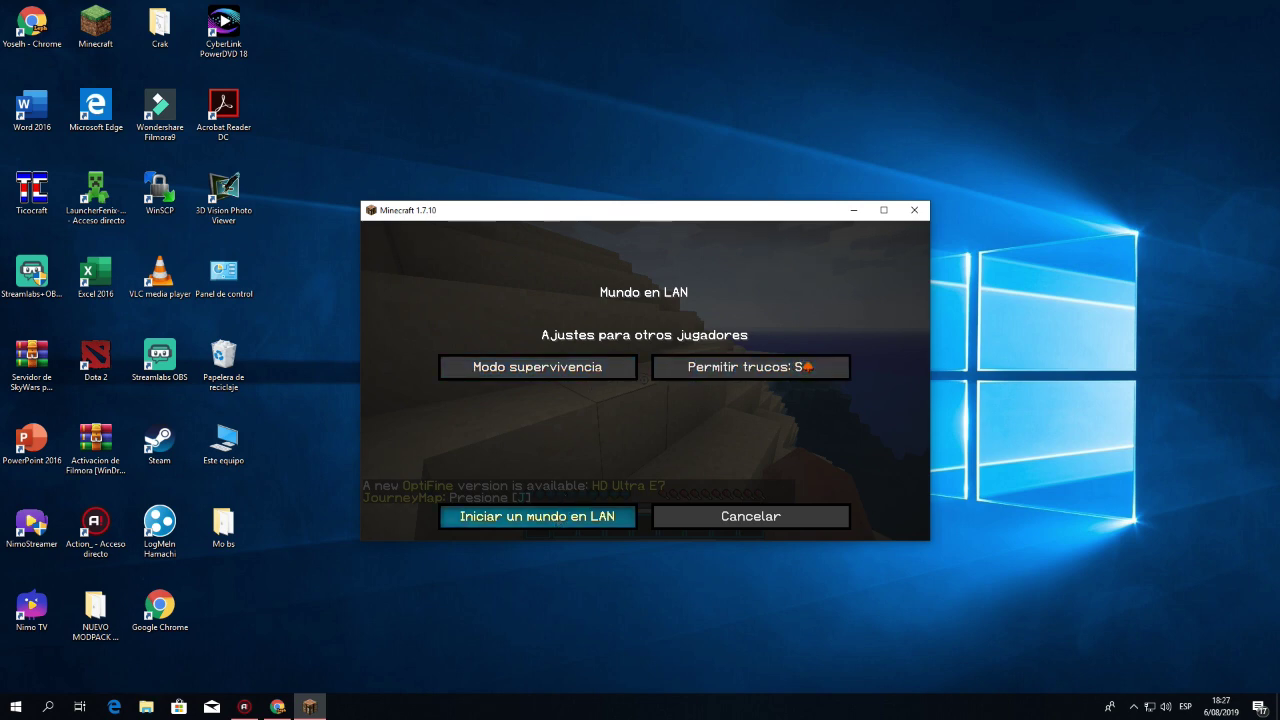
{"action": "left_click", "coordinate": [537, 516]}
{"action": "key", "text": "Escape"}
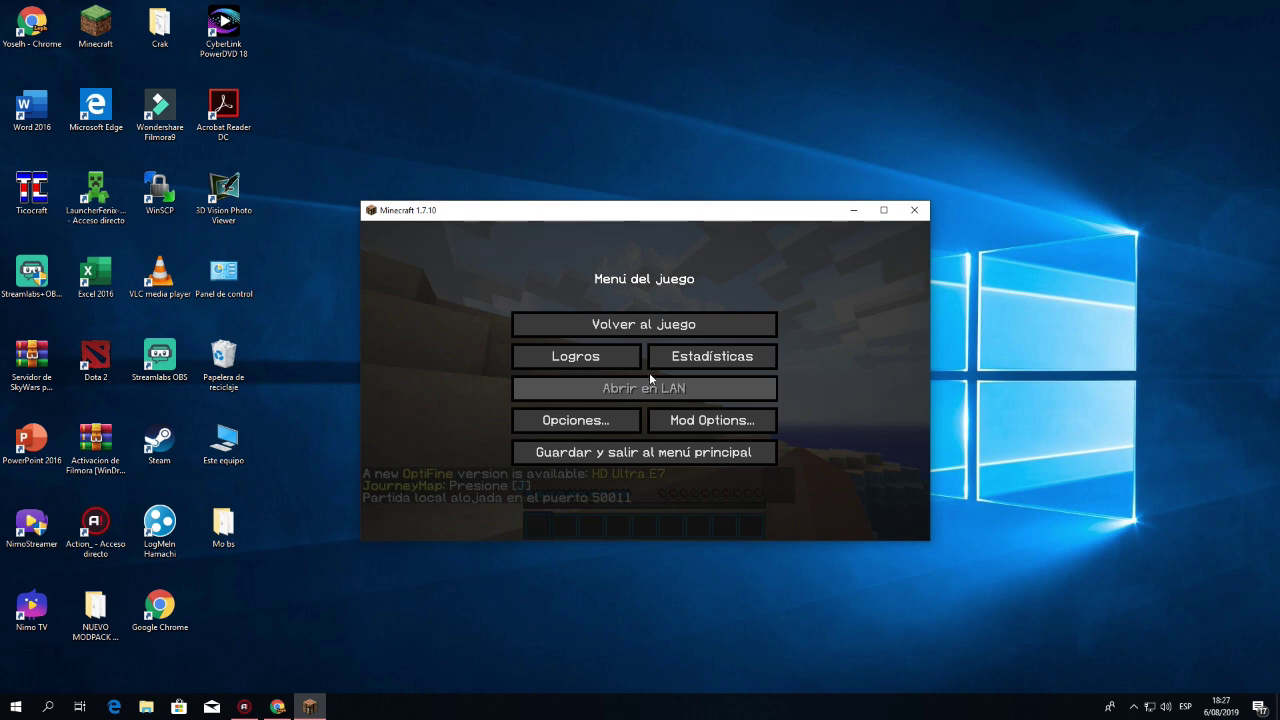
Return to the game and switch to creative mode with the command /gamemode 1
{"action": "key", "text": "Escape"}
{"action": "type", "text": "t/ge"}
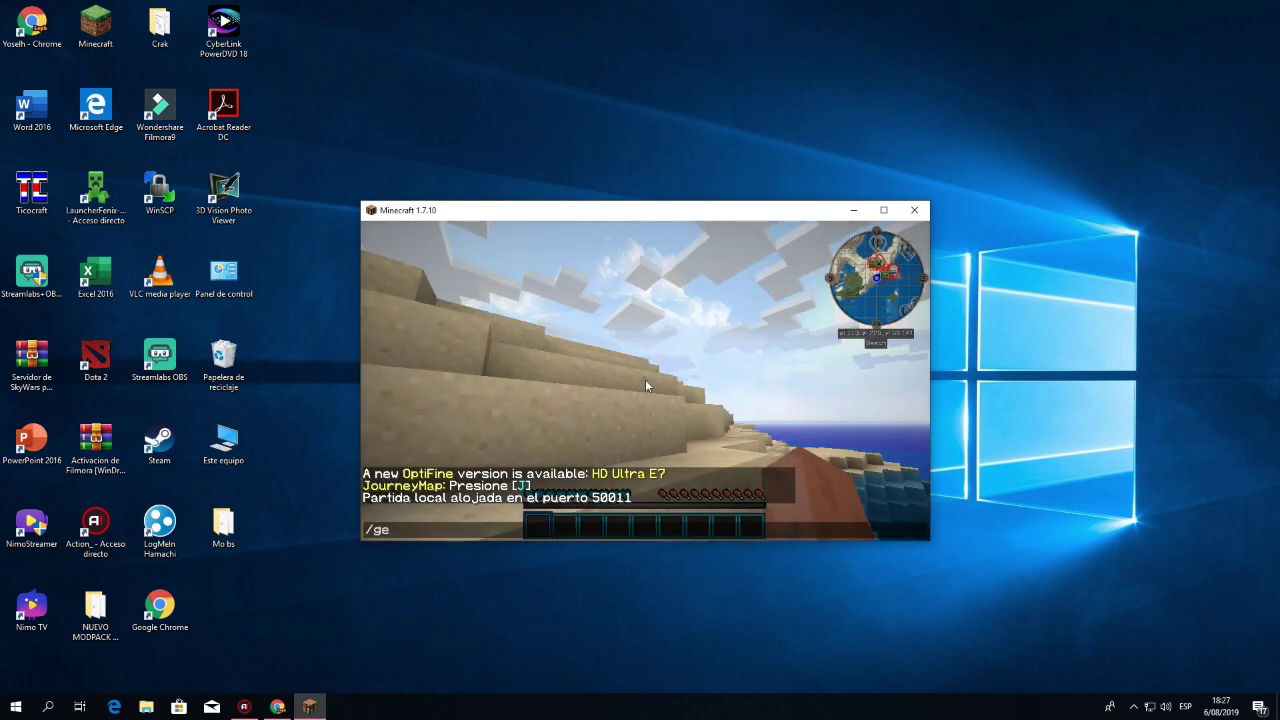
{"action": "key", "text": "BackSpace"}
{"action": "type", "text": "amemode 1"}
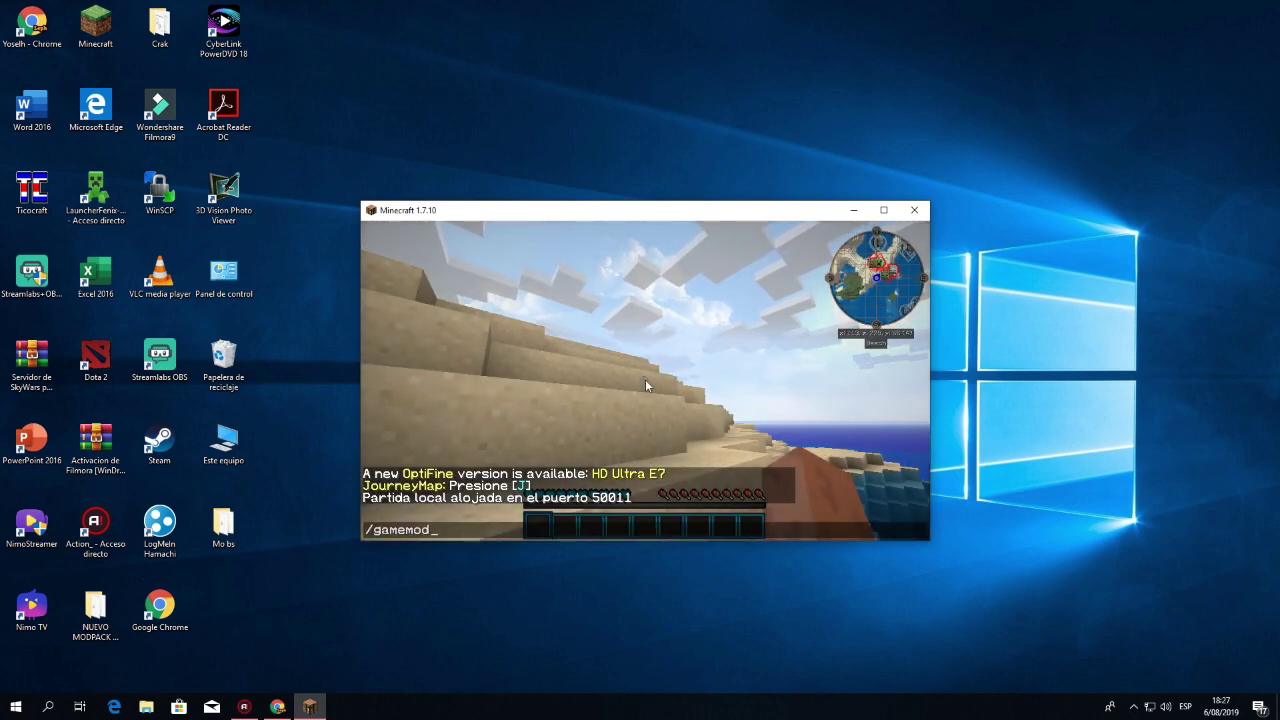
{"action": "key", "text": "Return"}
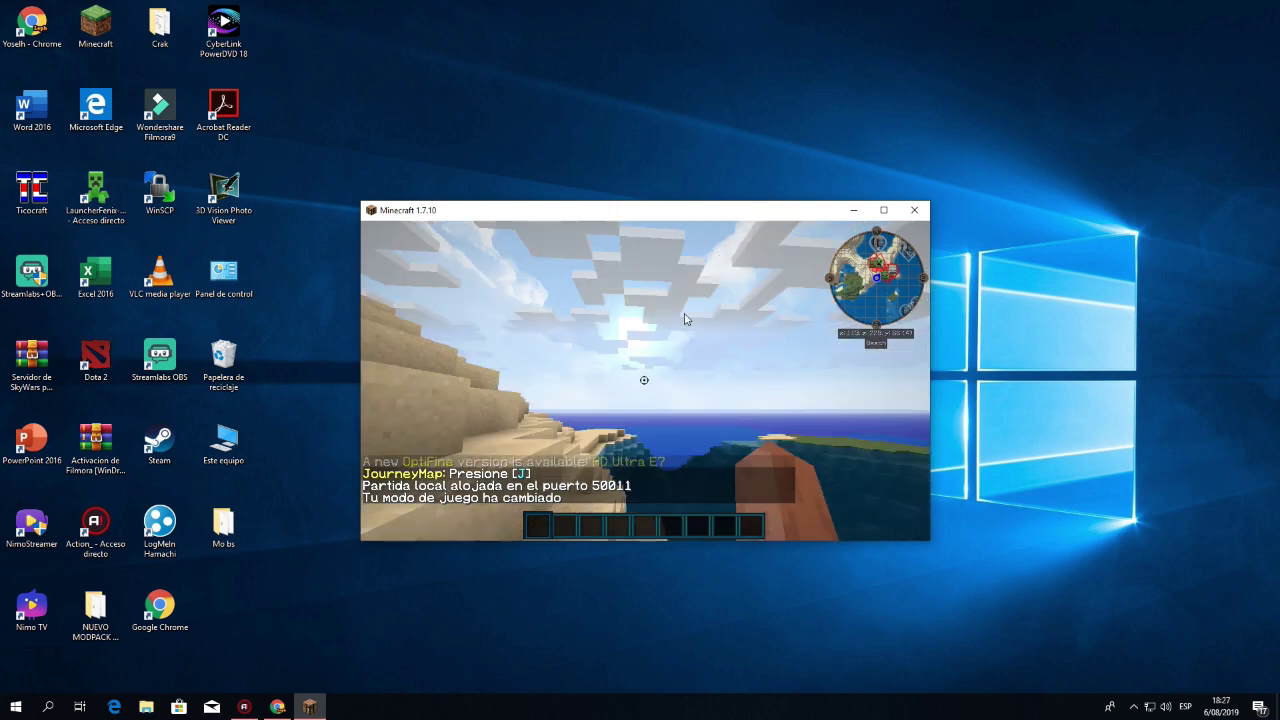
Place the blue baby, a gem-topped gold ring and the white-tipped staff from the Minecraft Comes Alive items in hotbar slots 3, 5 and 6
{"action": "key", "text": "e"}
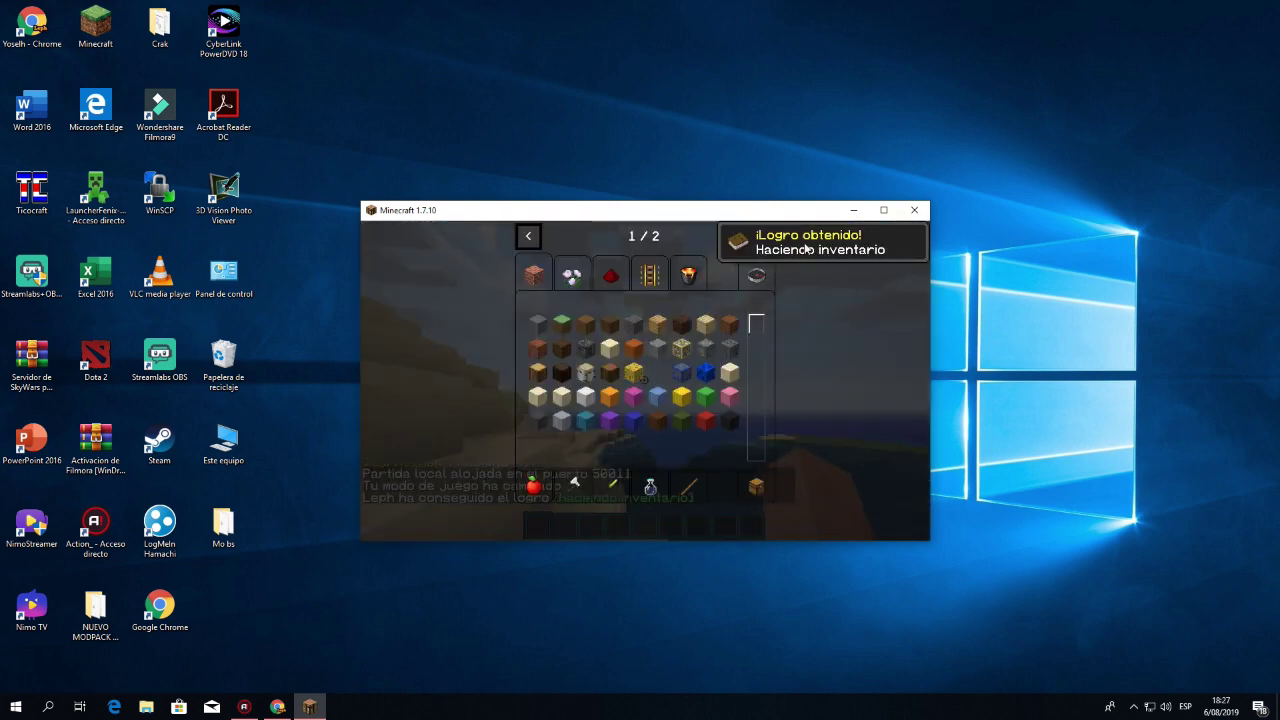
{"action": "left_click", "coordinate": [760, 240]}
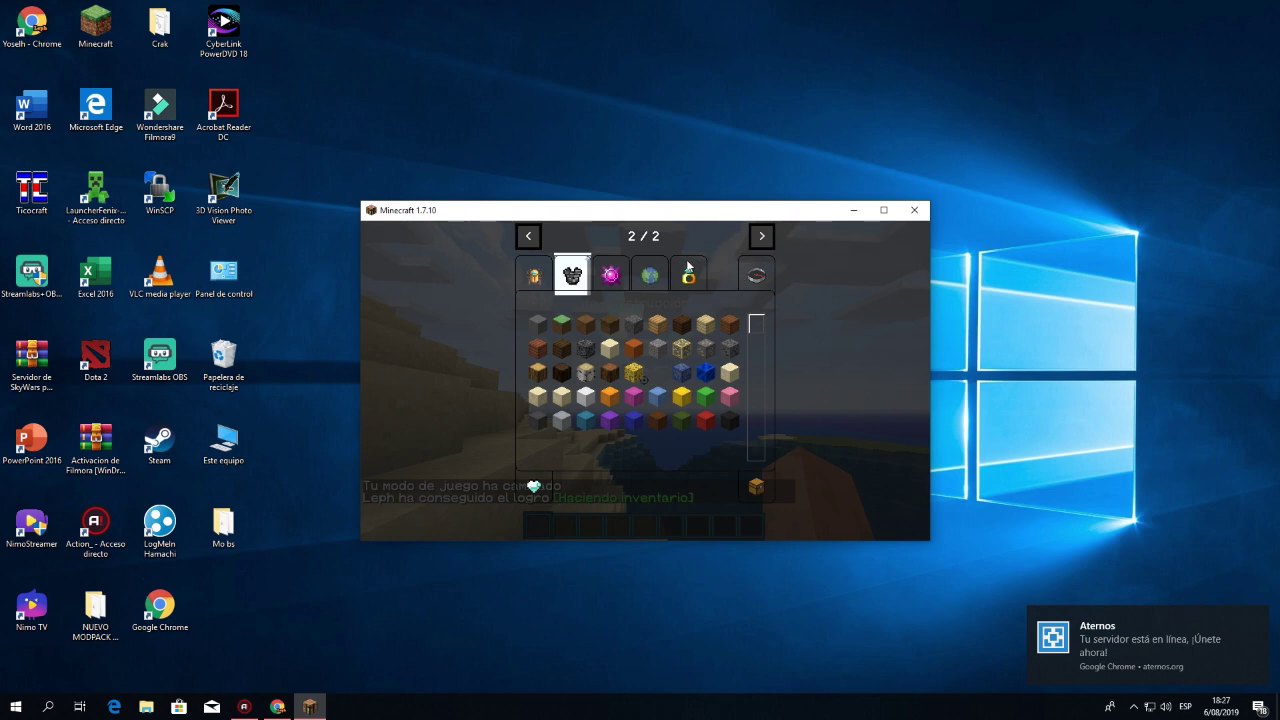
{"action": "left_click", "coordinate": [754, 276]}
{"action": "left_click", "coordinate": [678, 348]}
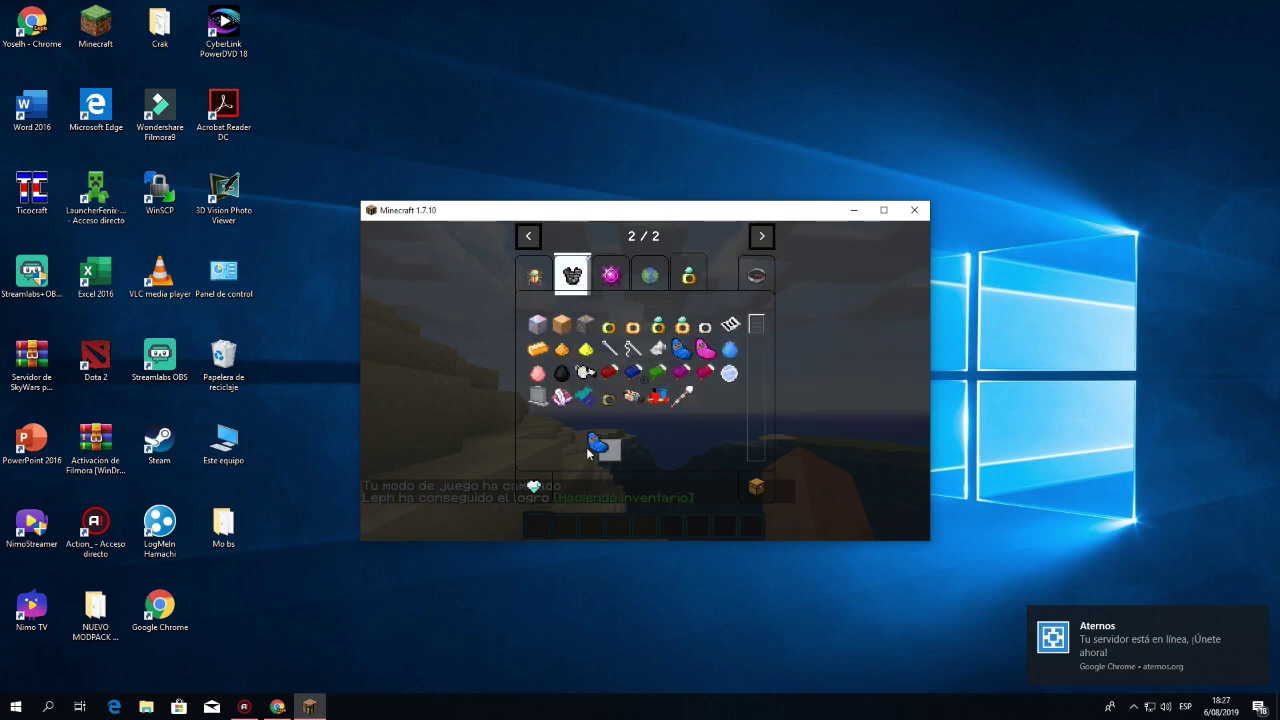
{"action": "left_click", "coordinate": [585, 450]}
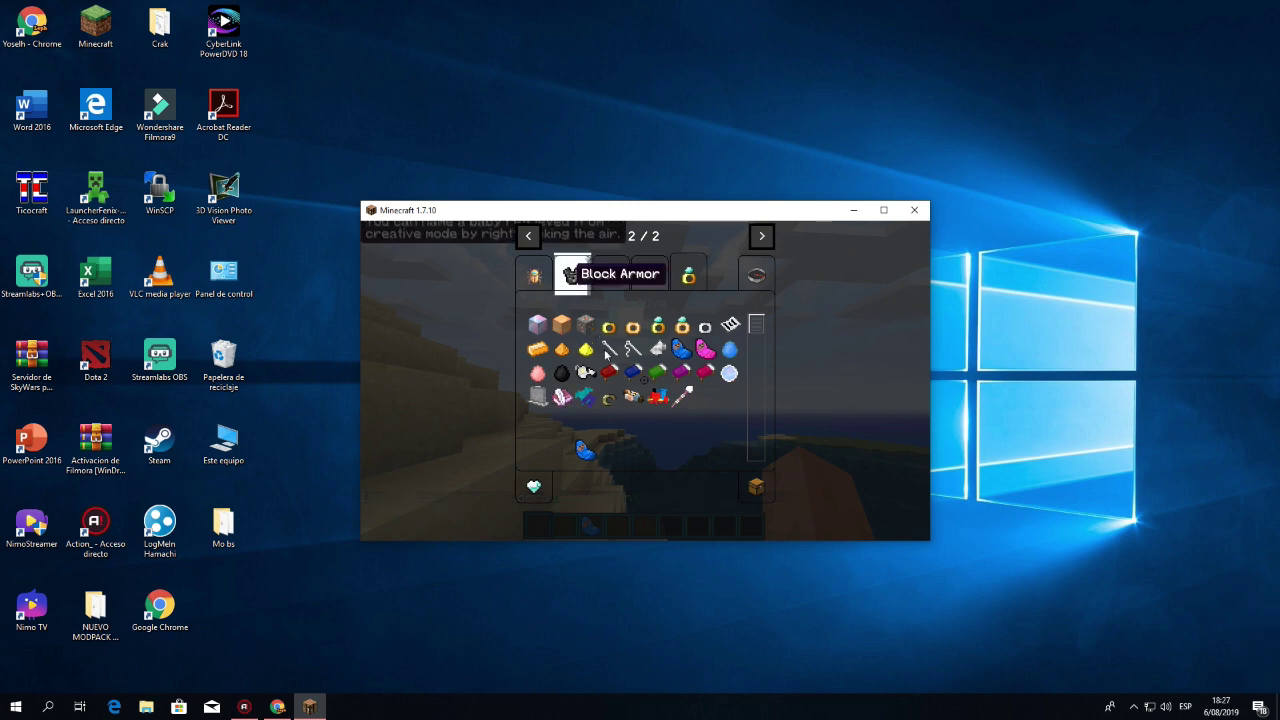
{"action": "left_click", "coordinate": [657, 325]}
{"action": "left_click", "coordinate": [647, 449]}
{"action": "left_click", "coordinate": [643, 451]}
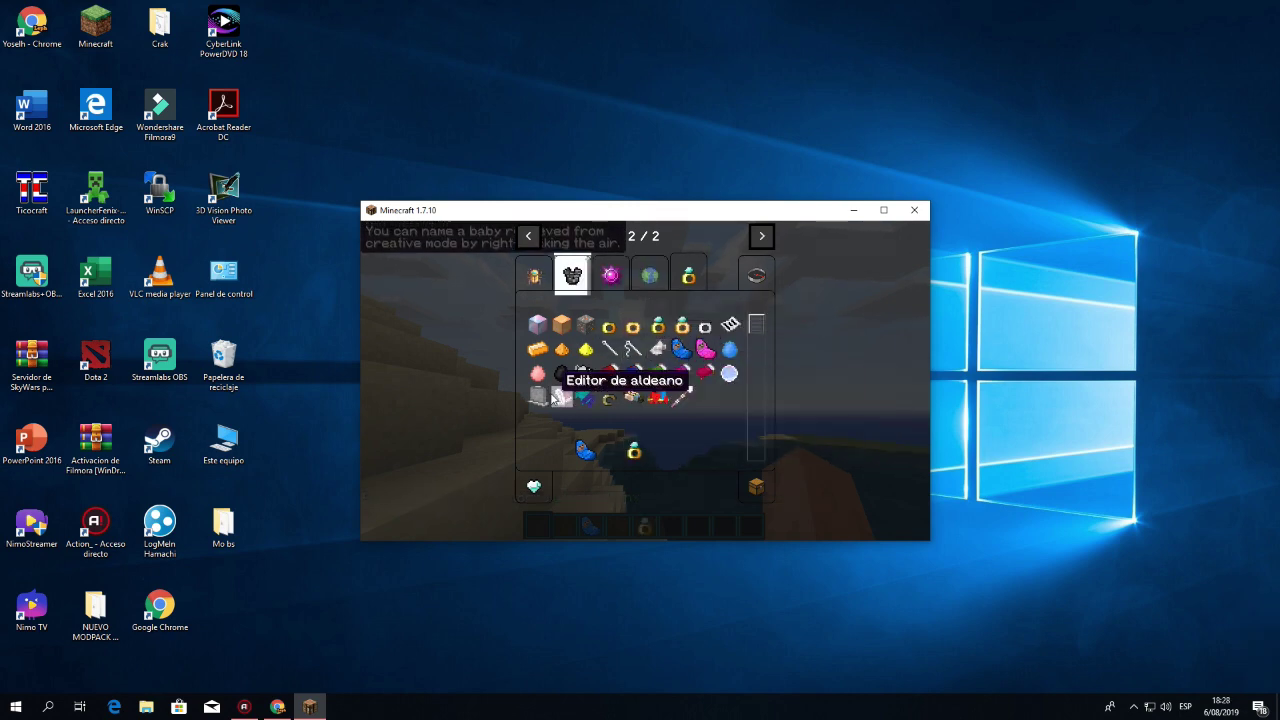
{"action": "left_click", "coordinate": [683, 397]}
{"action": "left_click", "coordinate": [666, 456]}
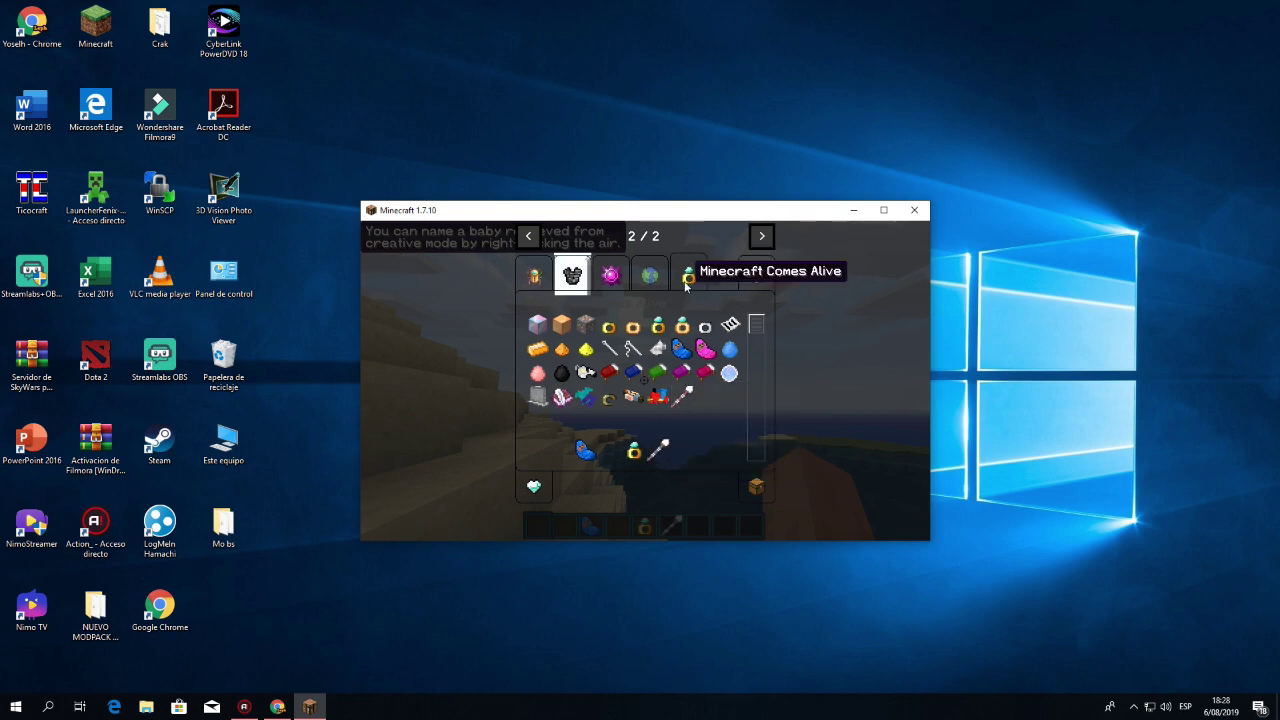
Look through the Biomes O' Plenty items in the creative inventory, down to the end of the list
{"action": "left_click", "coordinate": [650, 275]}
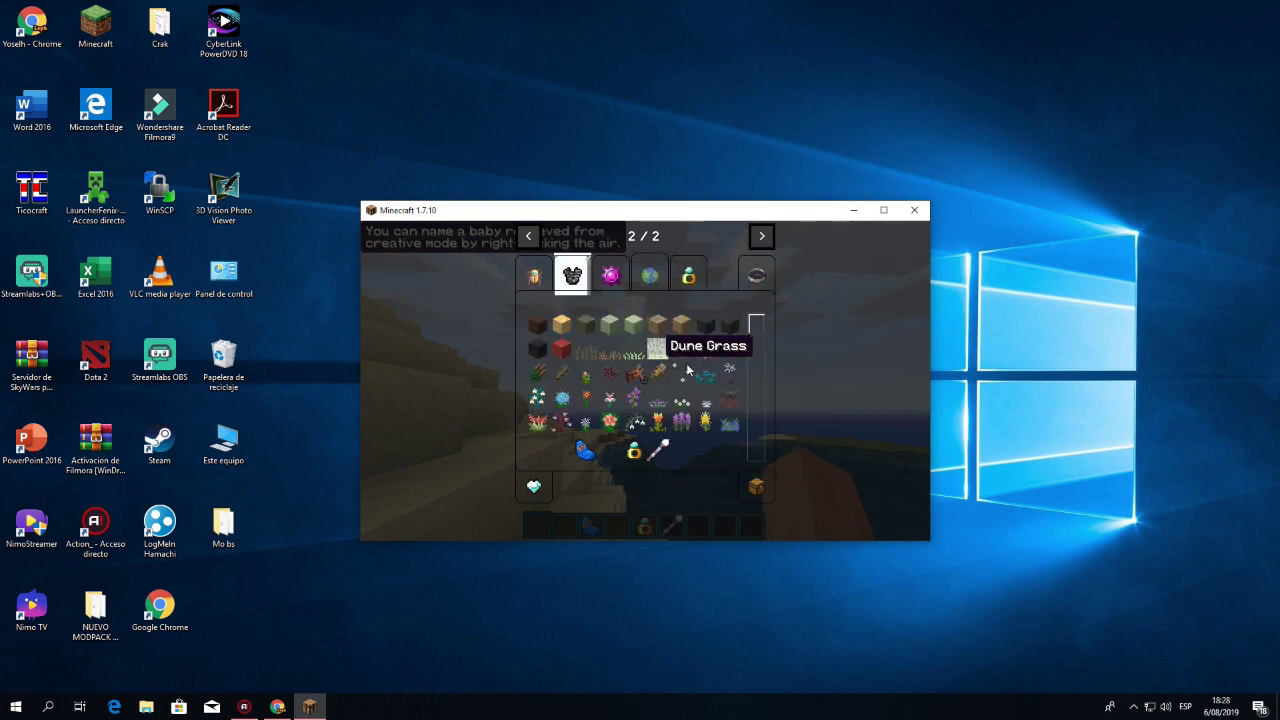
{"action": "scroll", "coordinate": [725, 345], "scroll_direction": "down", "scroll_amount": 3}
{"action": "left_click_drag", "start_coordinate": [746, 354], "coordinate": [764, 431]}
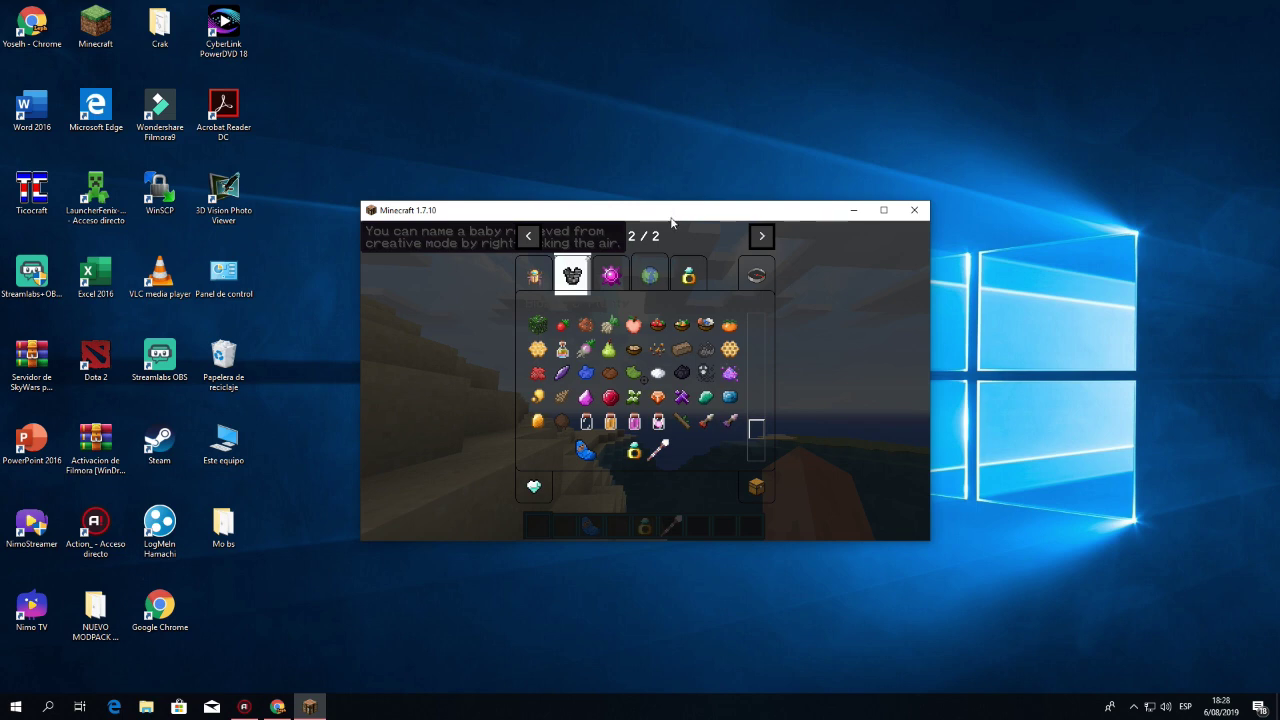
Look through the MoCreatures items and place the dark blue heart in hotbar slot 2
{"action": "left_click", "coordinate": [605, 273]}
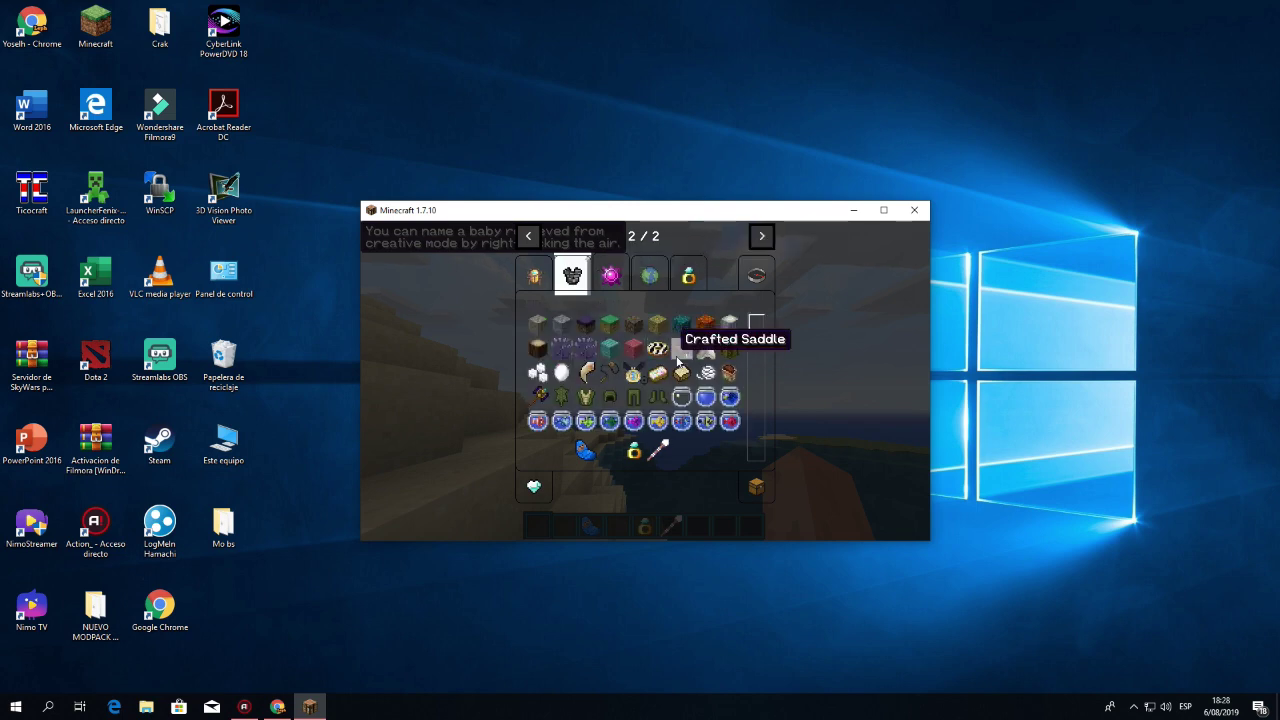
{"action": "scroll", "coordinate": [730, 345], "scroll_direction": "down", "scroll_amount": 3}
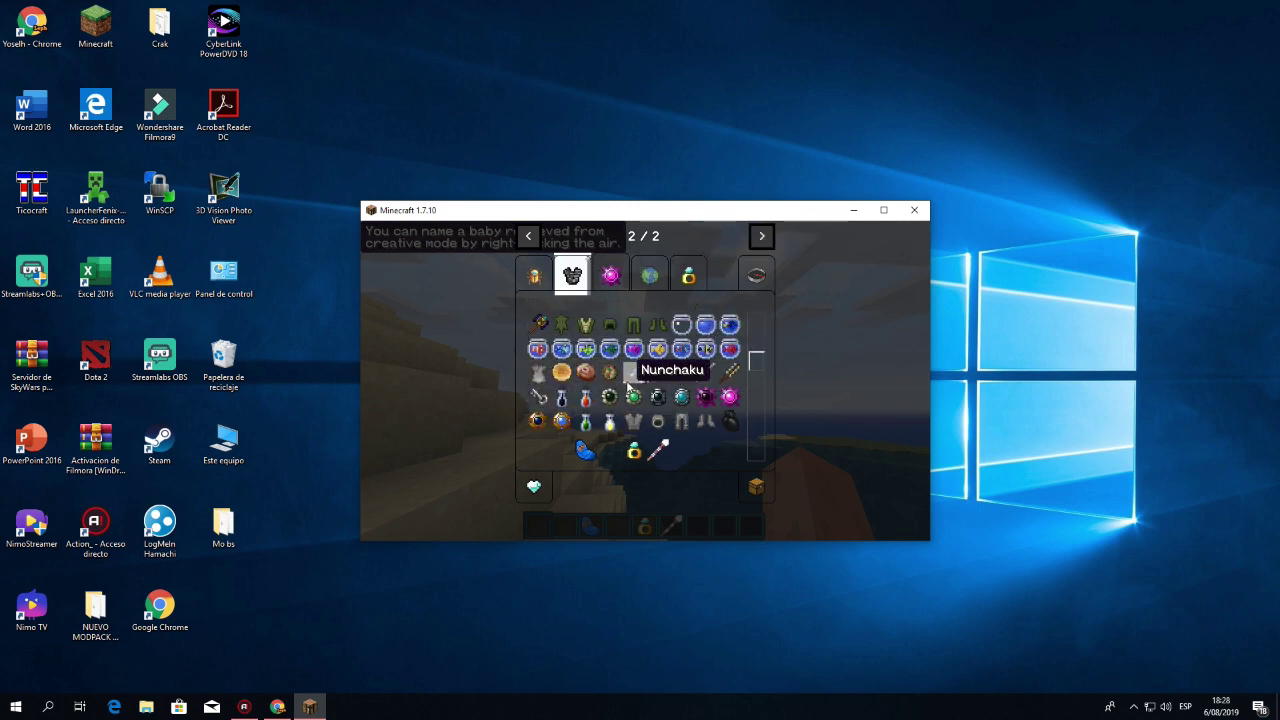
{"action": "scroll", "coordinate": [641, 376], "scroll_direction": "down", "scroll_amount": 5}
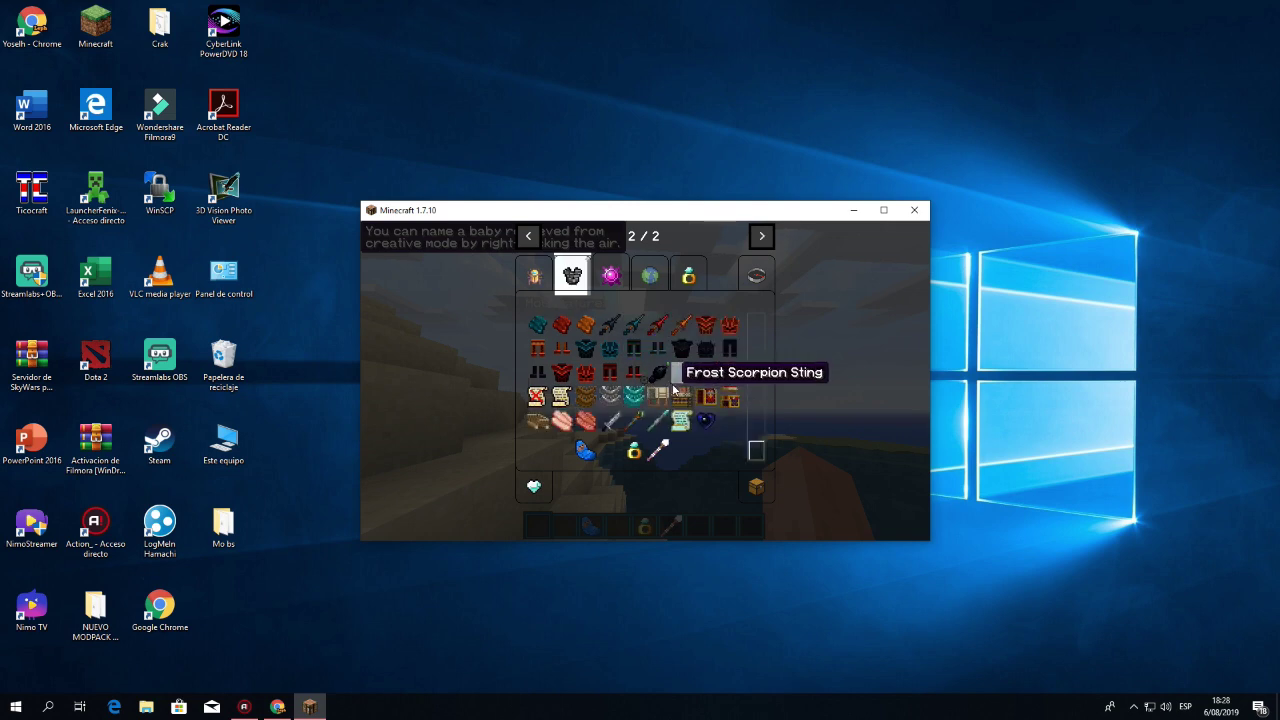
{"action": "left_click", "coordinate": [703, 423]}
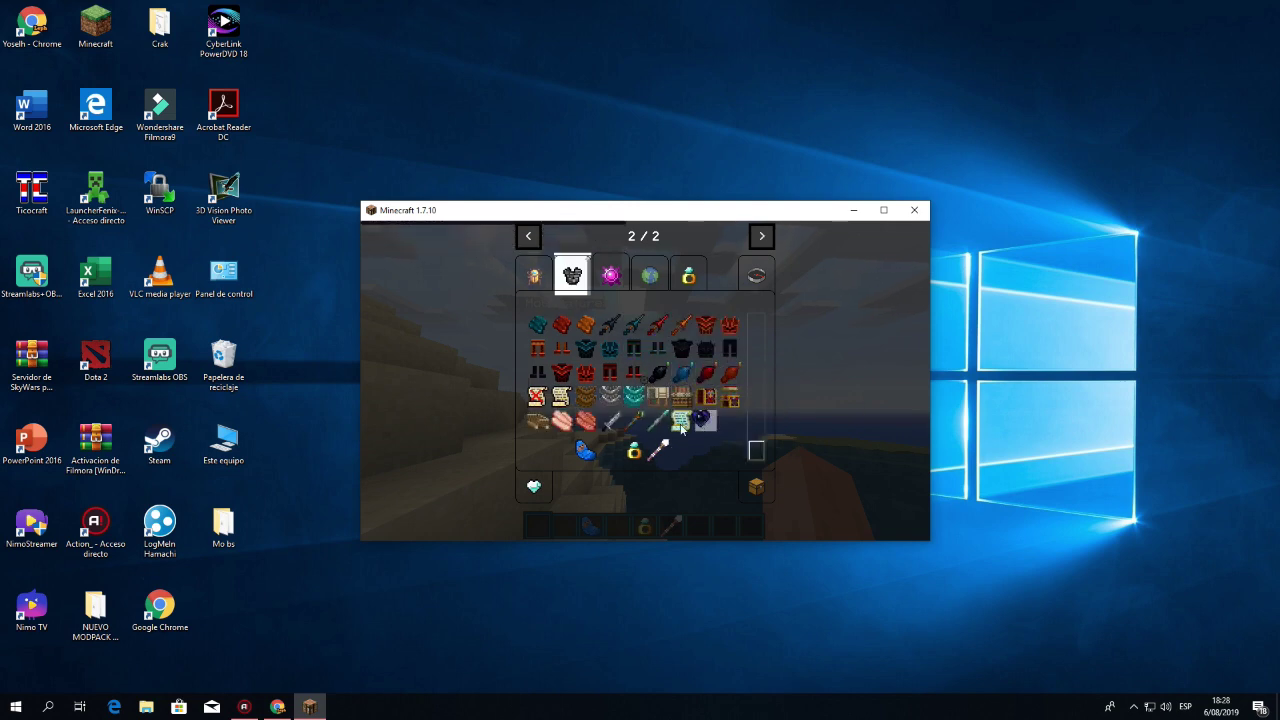
{"action": "left_click", "coordinate": [560, 450]}
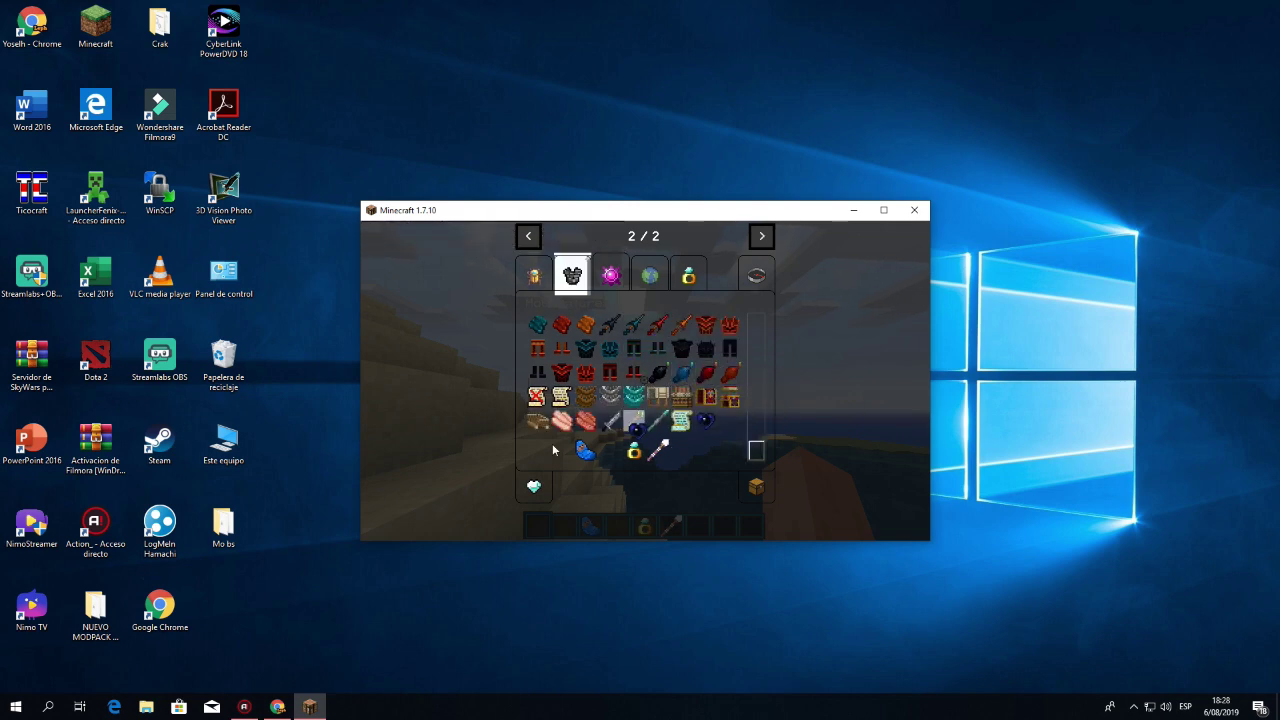
Fill hotbar slots 1 to 4 with the MoCreatures Nether Scorpion helmet, legs, boots and chest plate, and close the inventory
{"action": "left_click", "coordinate": [538, 279]}
{"action": "scroll", "coordinate": [635, 345], "scroll_direction": "down", "scroll_amount": 1}
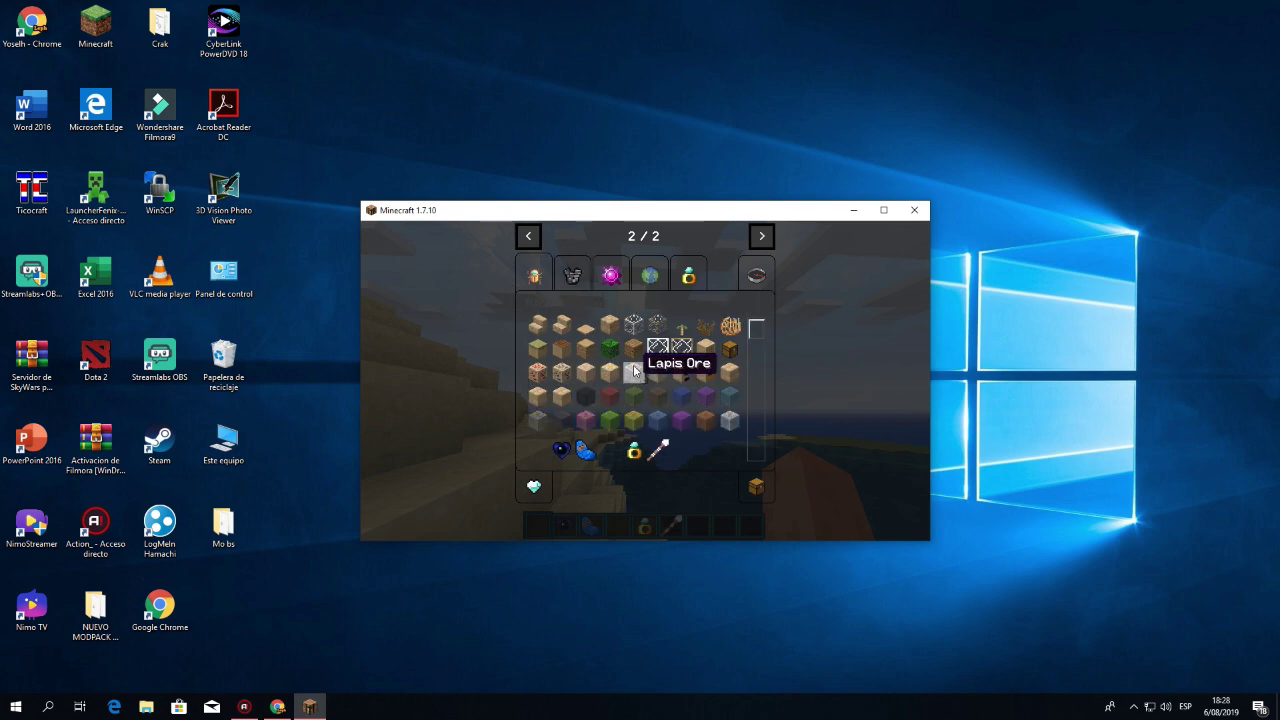
{"action": "left_click", "coordinate": [572, 275]}
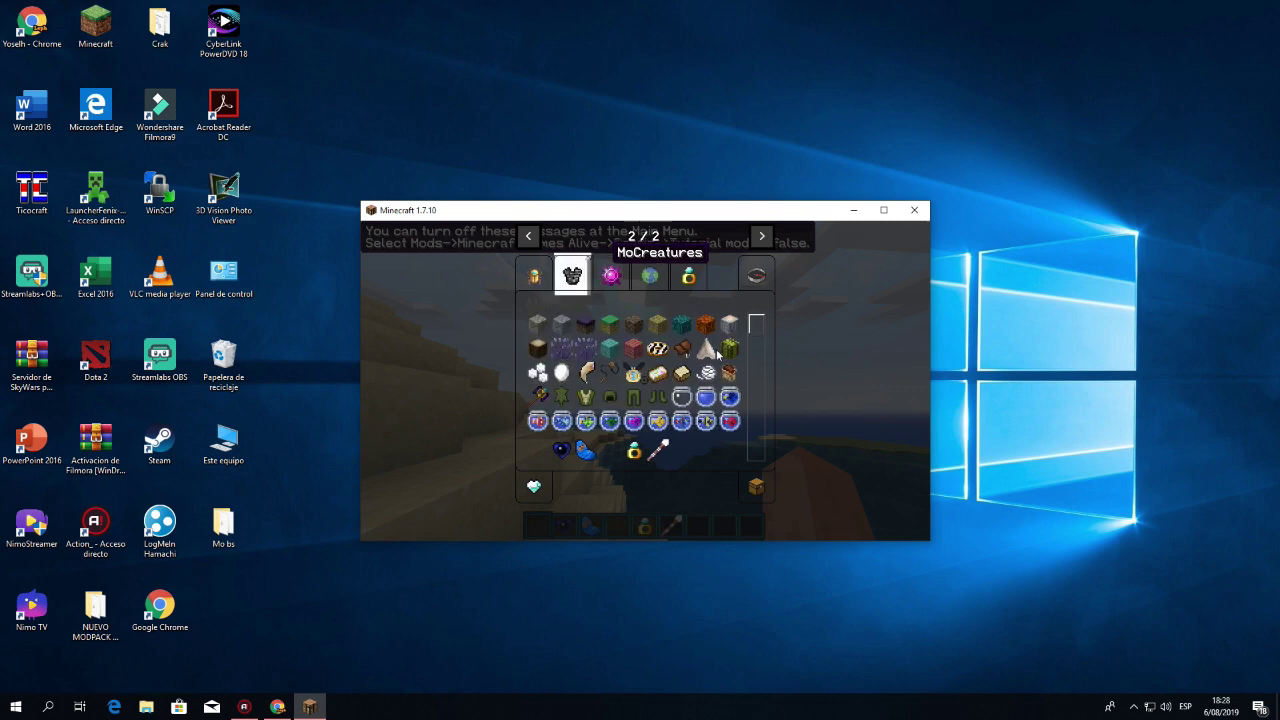
{"action": "scroll", "coordinate": [705, 350], "scroll_direction": "down", "scroll_amount": 4}
{"action": "scroll", "coordinate": [700, 360], "scroll_direction": "down", "scroll_amount": 1}
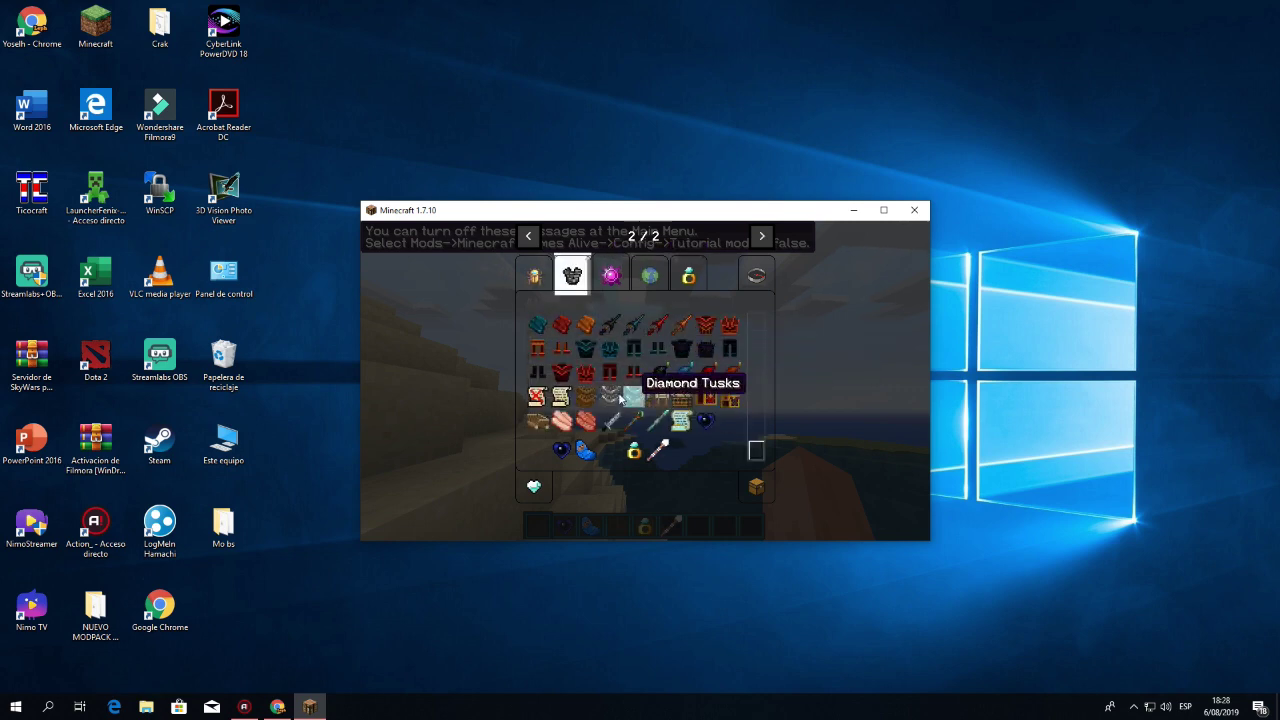
{"action": "key", "text": "1"}
{"action": "key", "text": "2"}
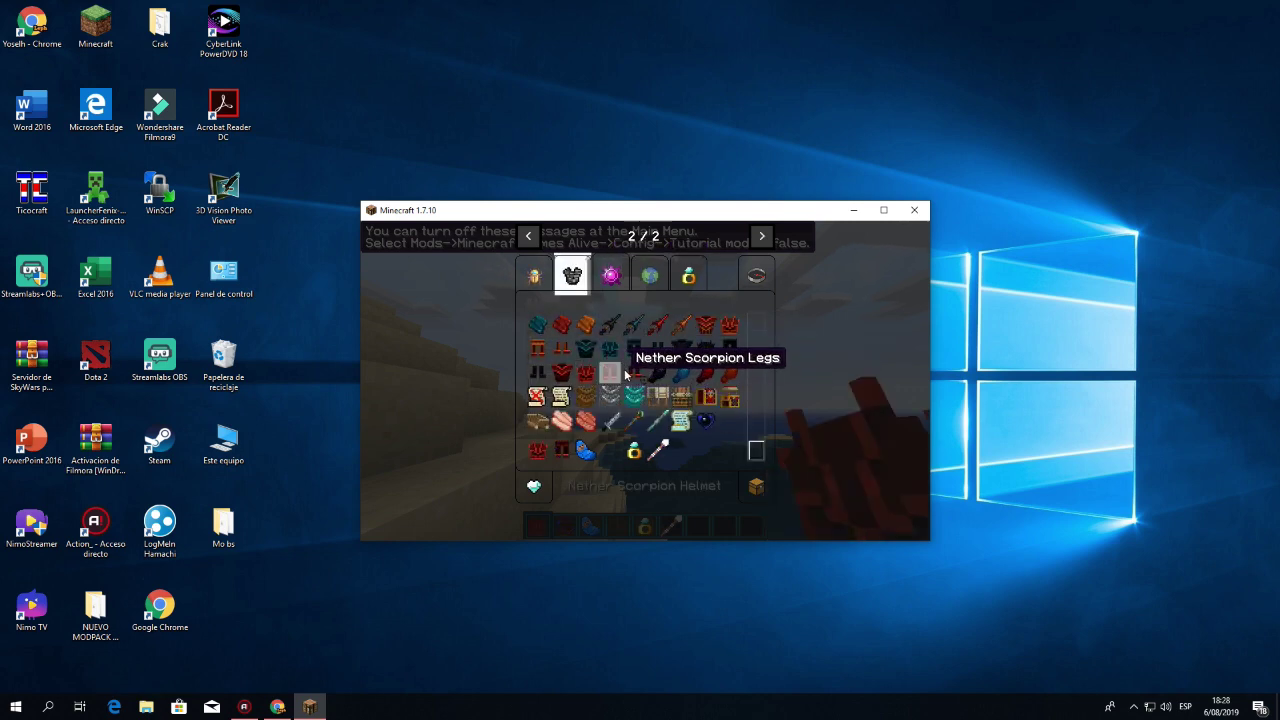
{"action": "key", "text": "3"}
{"action": "left_click", "coordinate": [560, 376]}
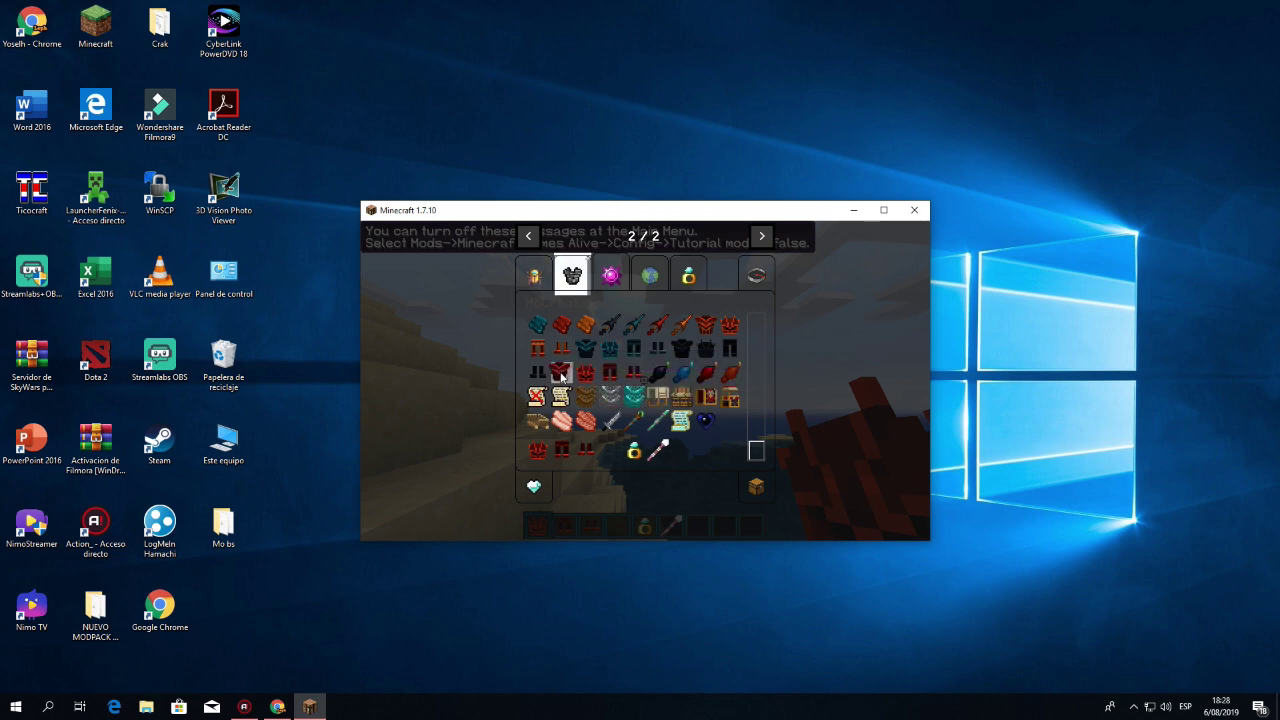
{"action": "key", "text": "4"}
{"action": "key", "text": "e"}
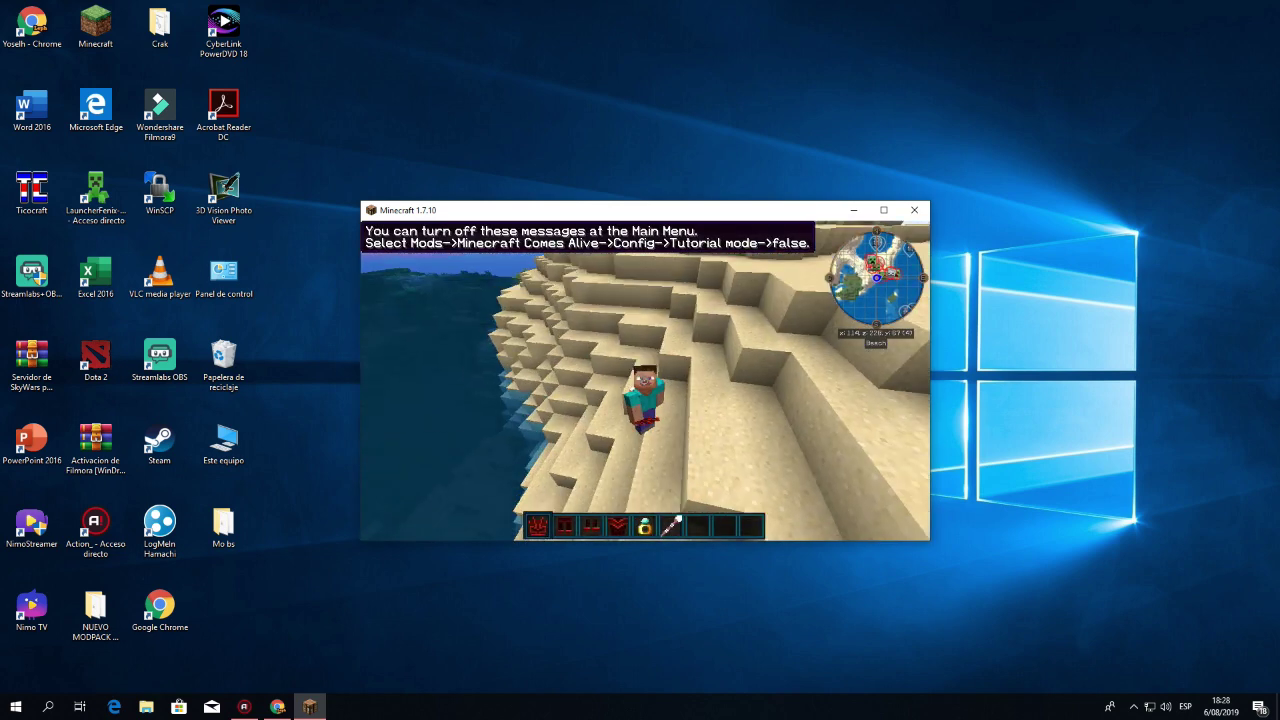
Equip the character with the full Nether Scorpion armor set in the survival inventory
{"action": "key", "text": "e"}
{"action": "left_click", "coordinate": [752, 487]}
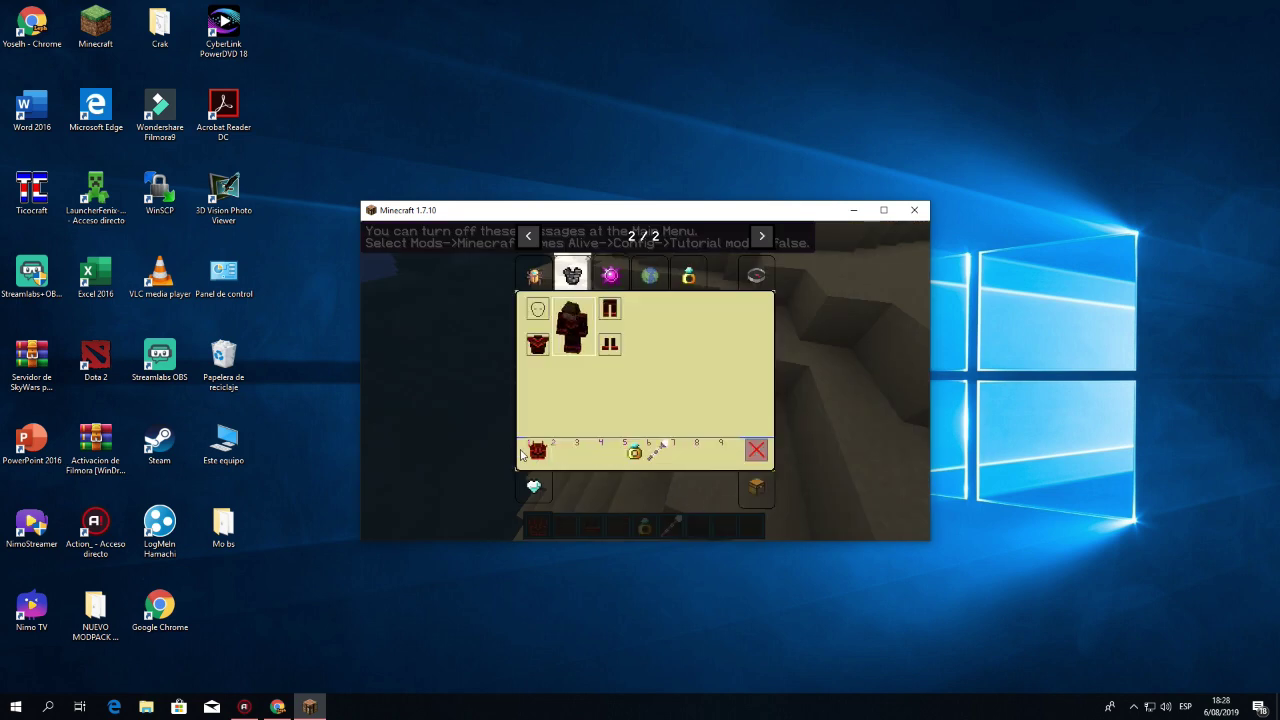
{"action": "key", "text": "e"}
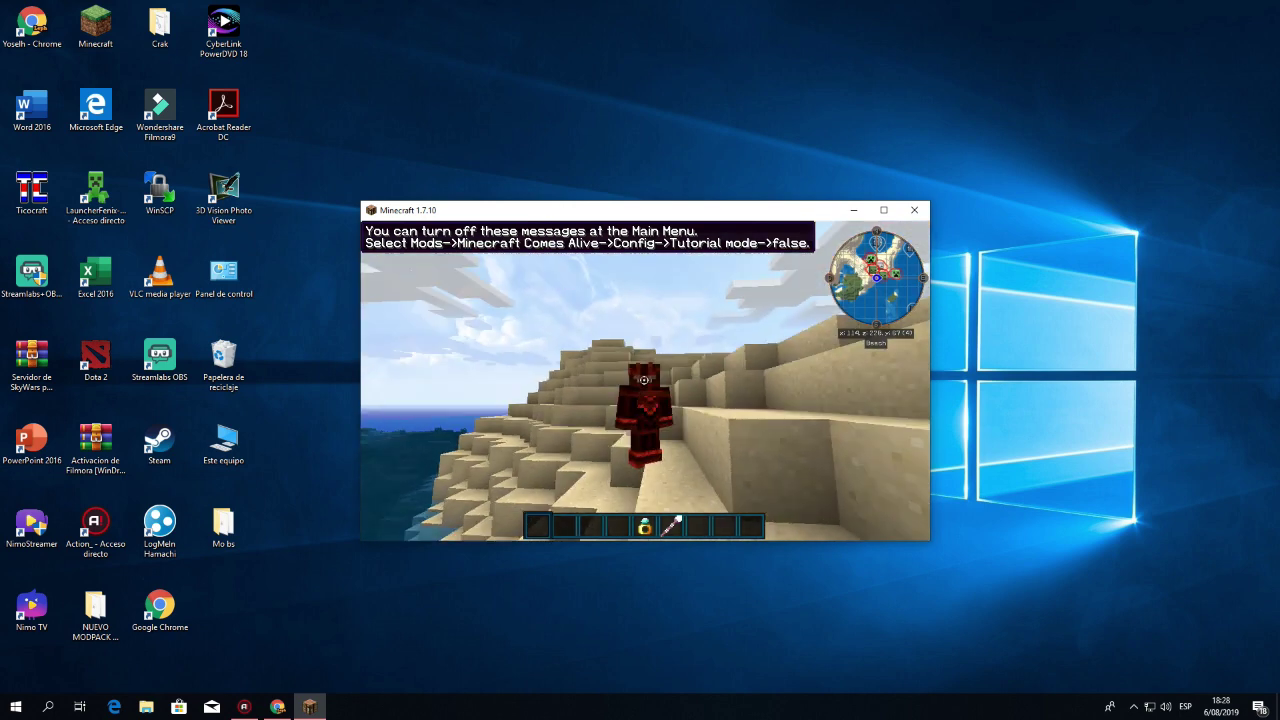
Check the worn armor's active effect in the inventory and return to first-person view
{"action": "key", "text": "e"}
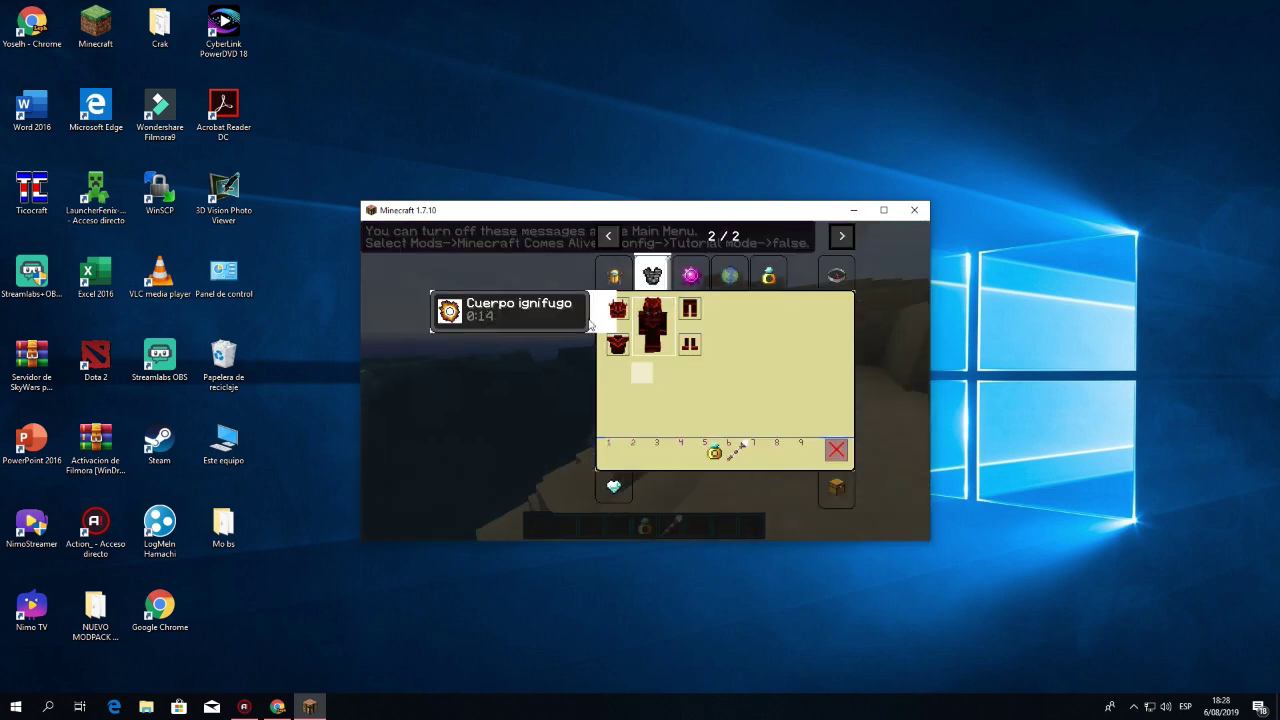
{"action": "key", "text": "e"}
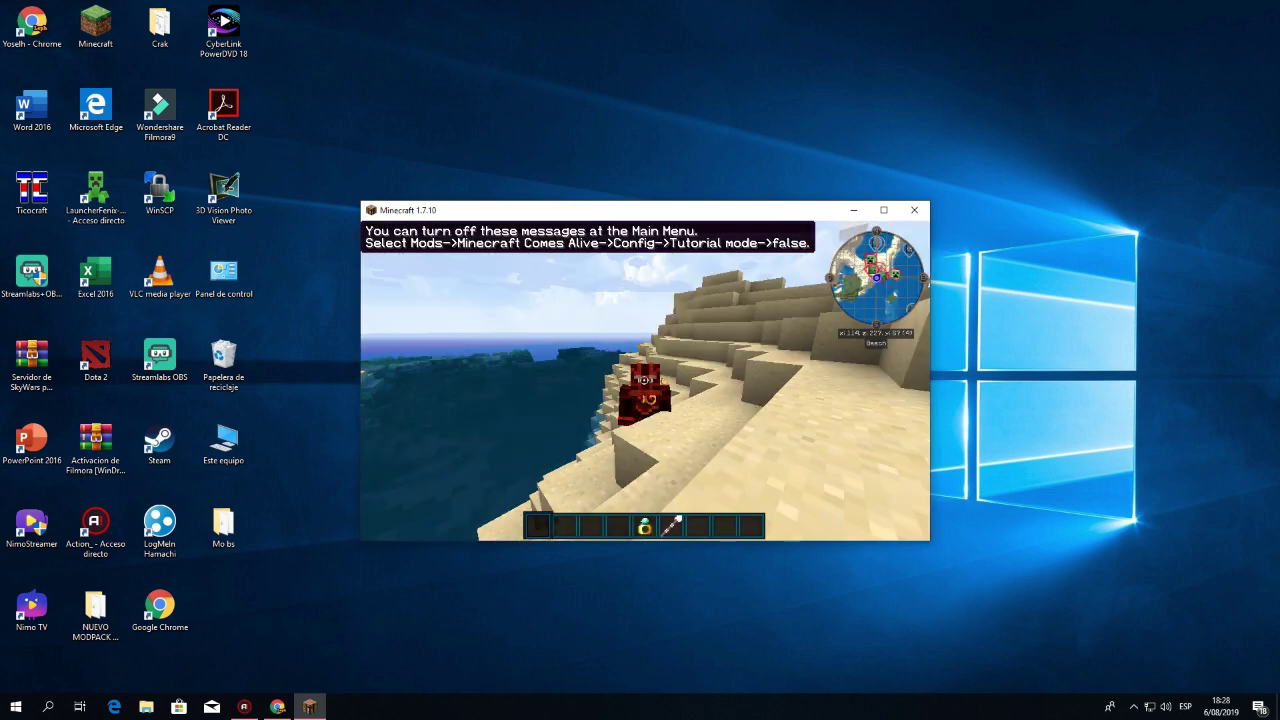
{"action": "key", "text": "F5"}
{"action": "key", "text": "e"}
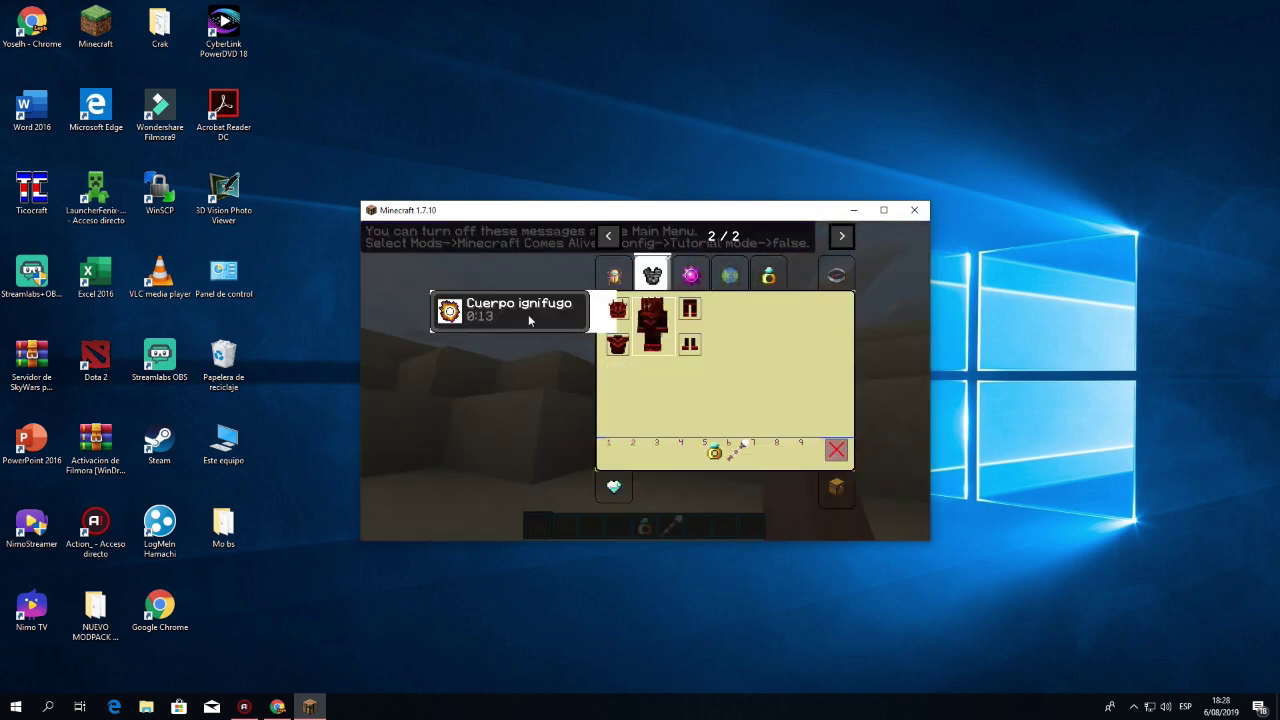
{"action": "key", "text": "e"}
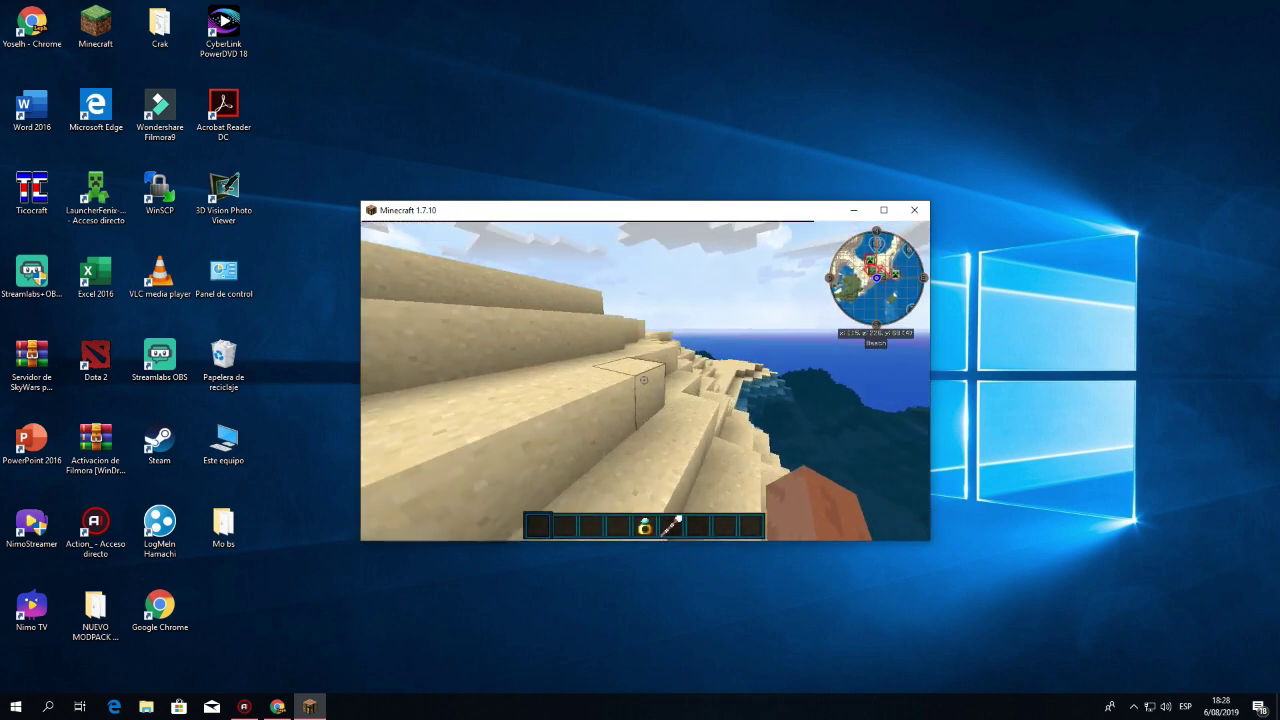
Look through the modded item categories in the creative inventory, including the baby items, gems and rings
{"action": "key", "text": "w"}
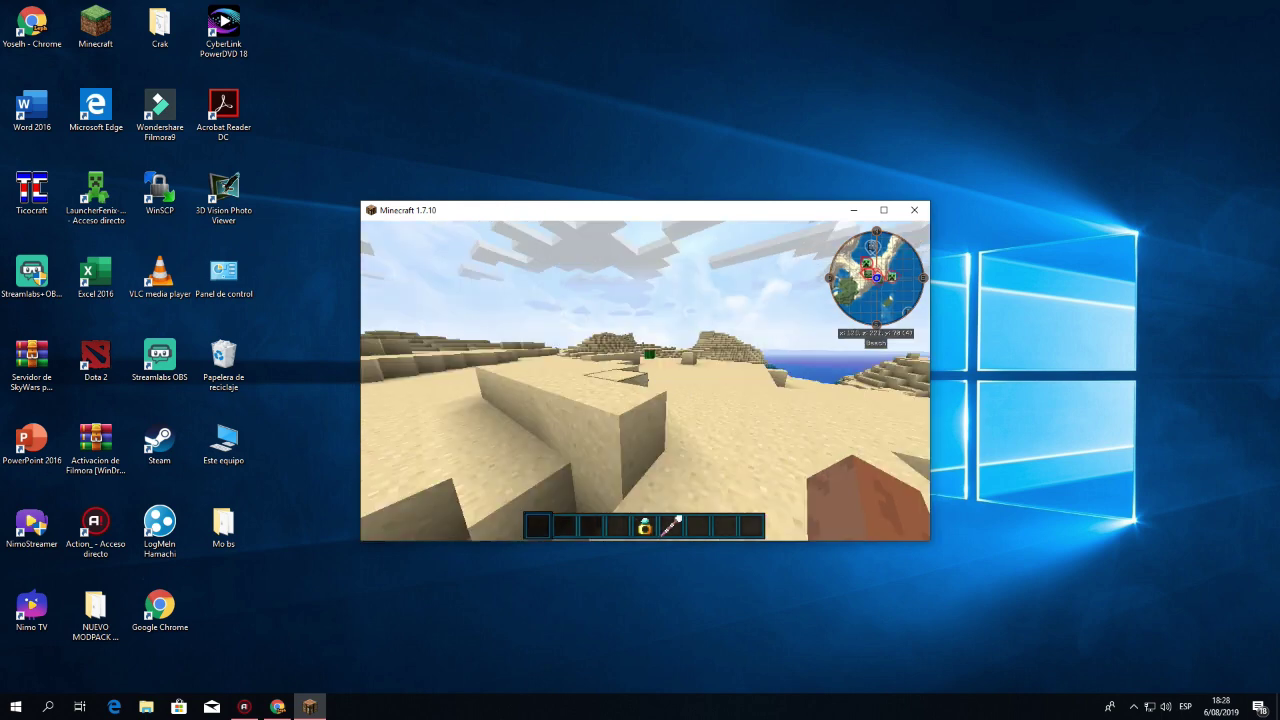
{"action": "key", "text": "t"}
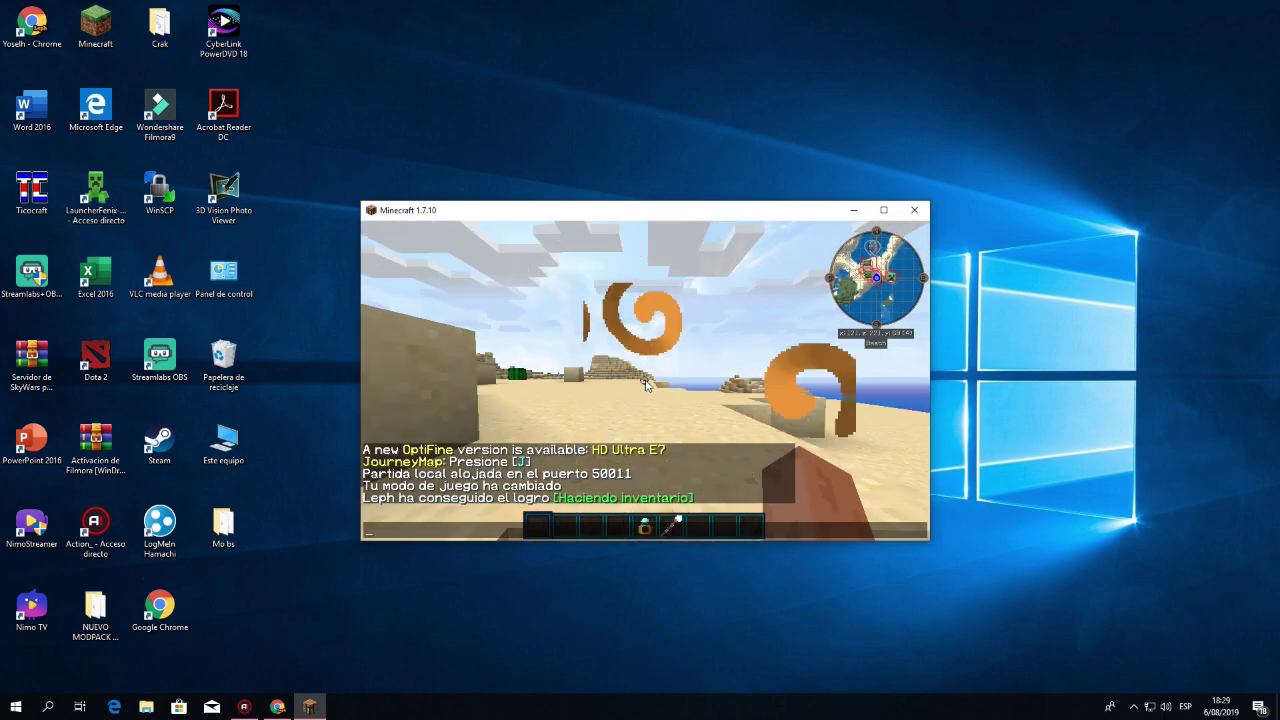
{"action": "key", "text": "Escape"}
{"action": "key", "text": "e"}
{"action": "left_click", "coordinate": [767, 277]}
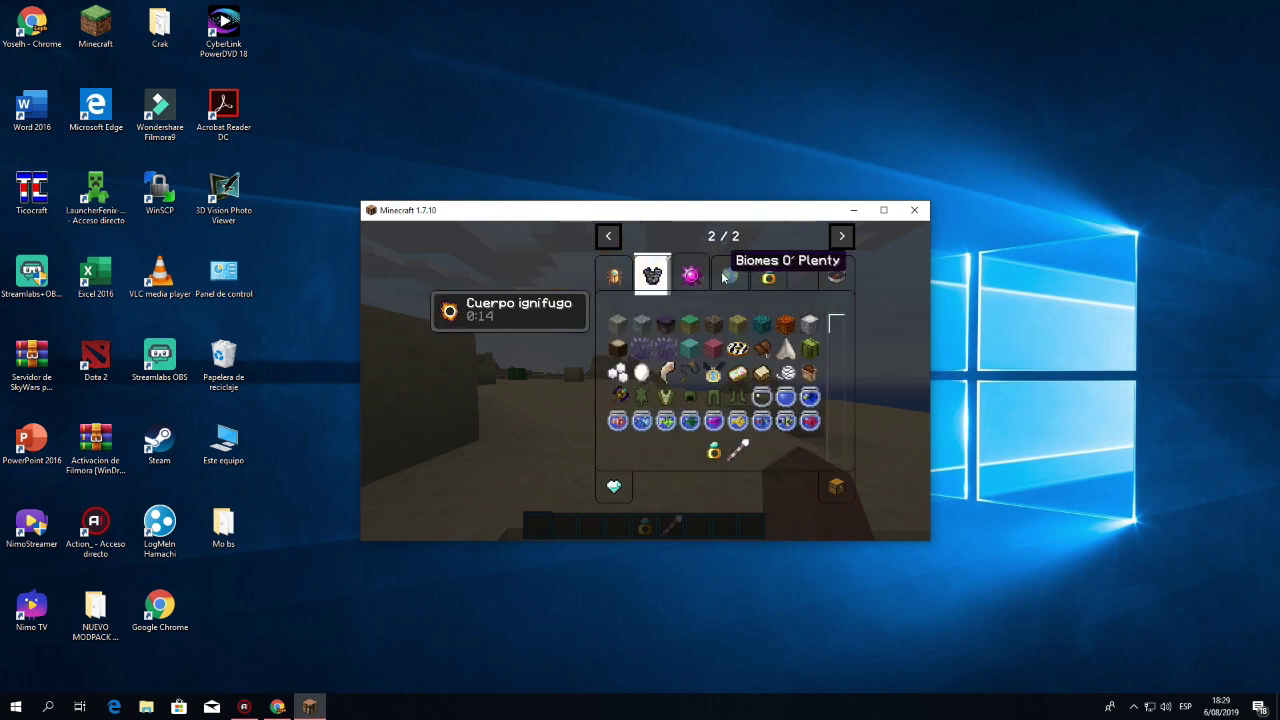
{"action": "left_click", "coordinate": [830, 274]}
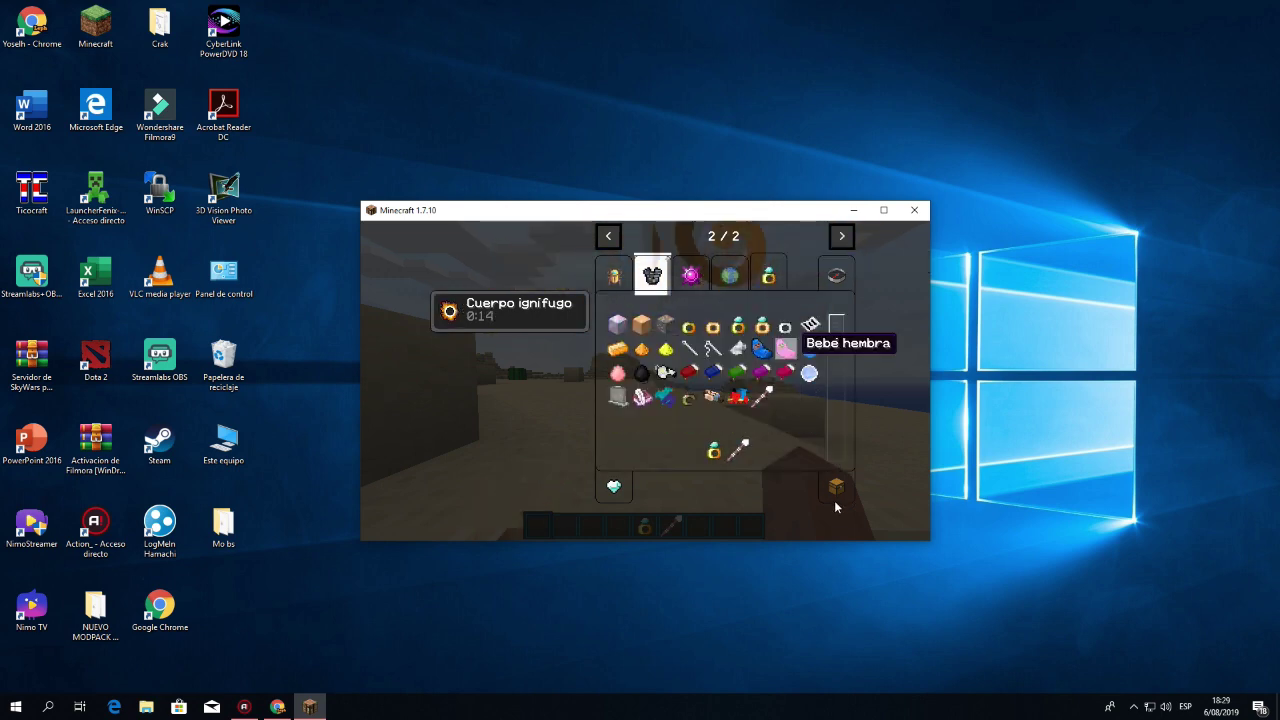
{"action": "left_click", "coordinate": [618, 488]}
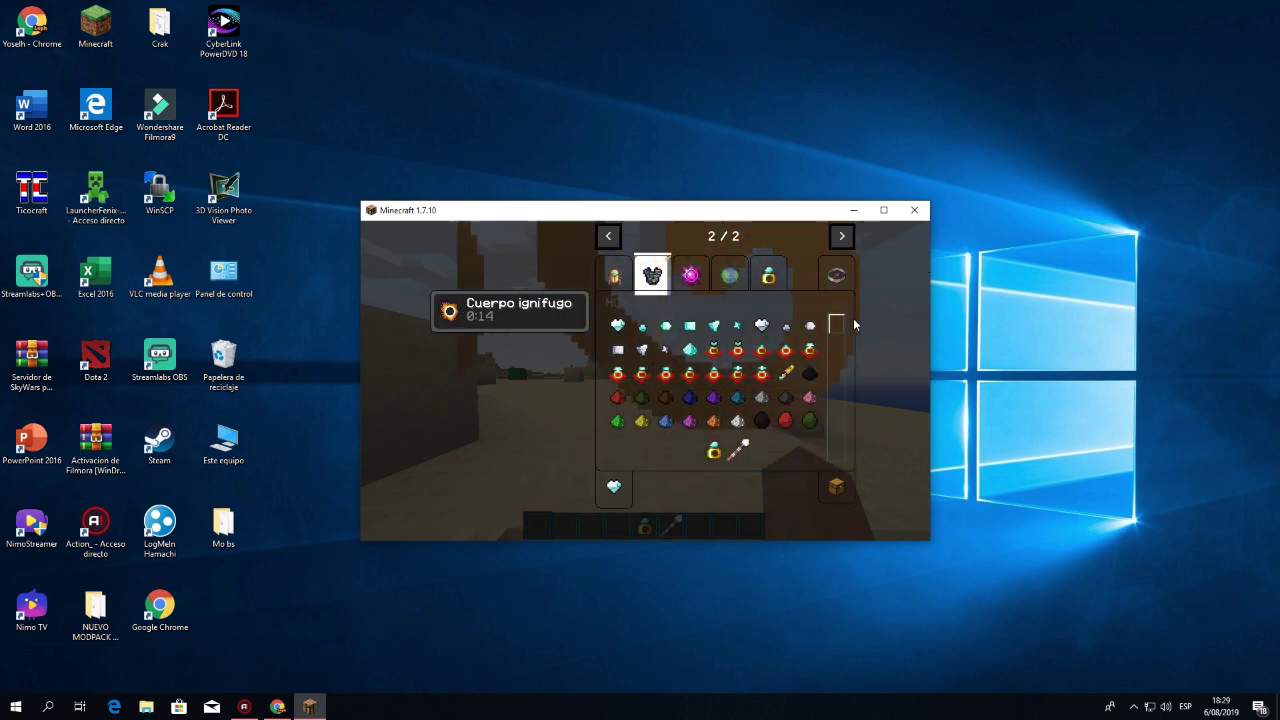
{"action": "scroll", "coordinate": [750, 395], "scroll_direction": "down", "scroll_amount": 3}
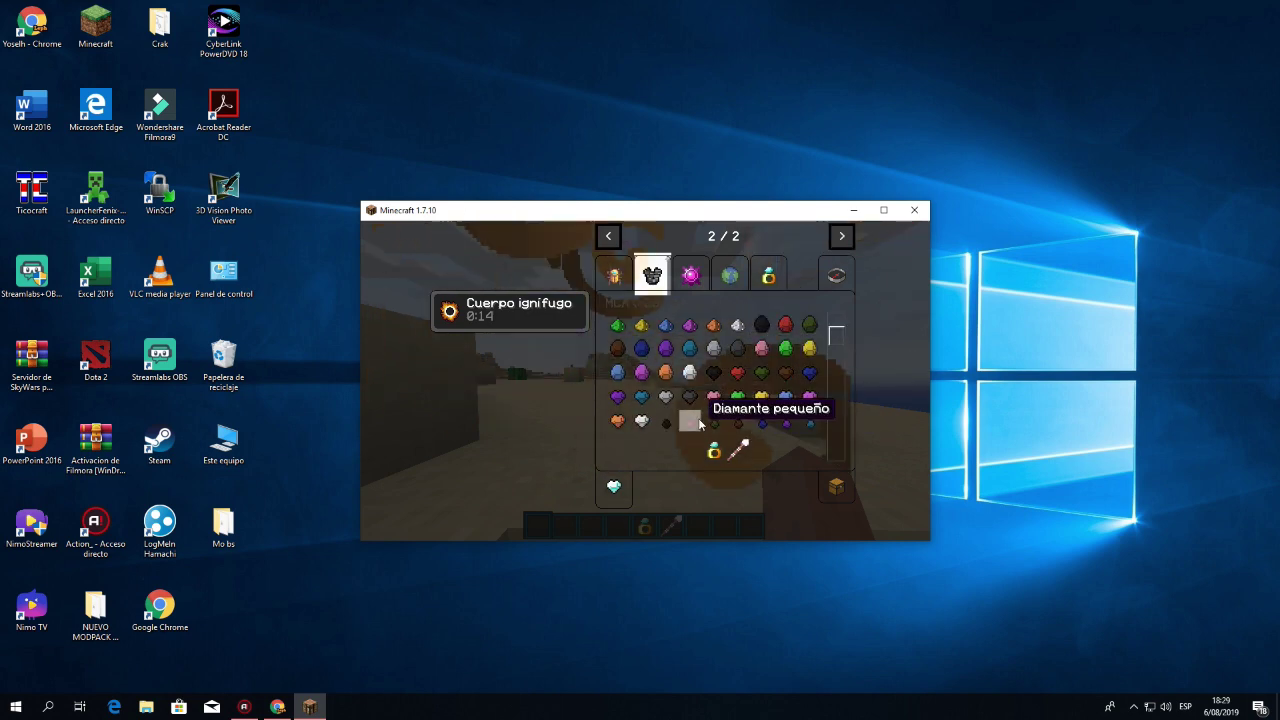
{"action": "scroll", "coordinate": [780, 370], "scroll_direction": "down", "scroll_amount": 3}
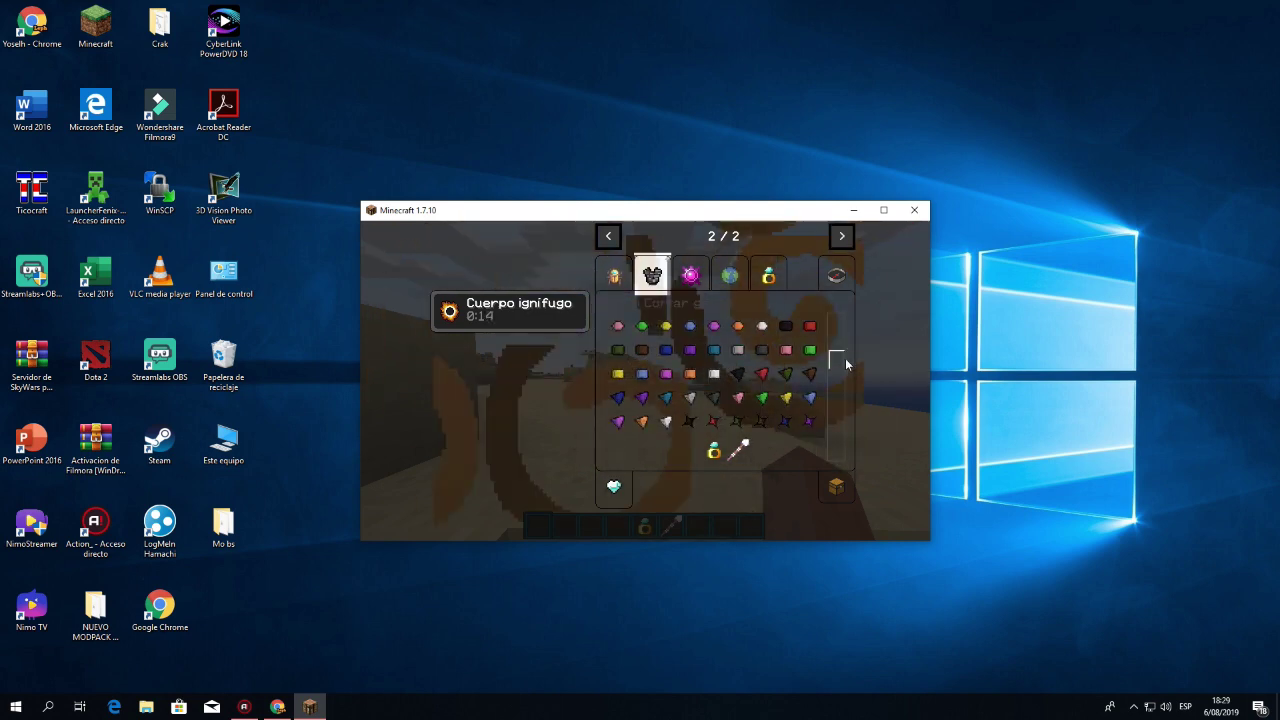
{"action": "scroll", "coordinate": [790, 420], "scroll_direction": "down", "scroll_amount": 2}
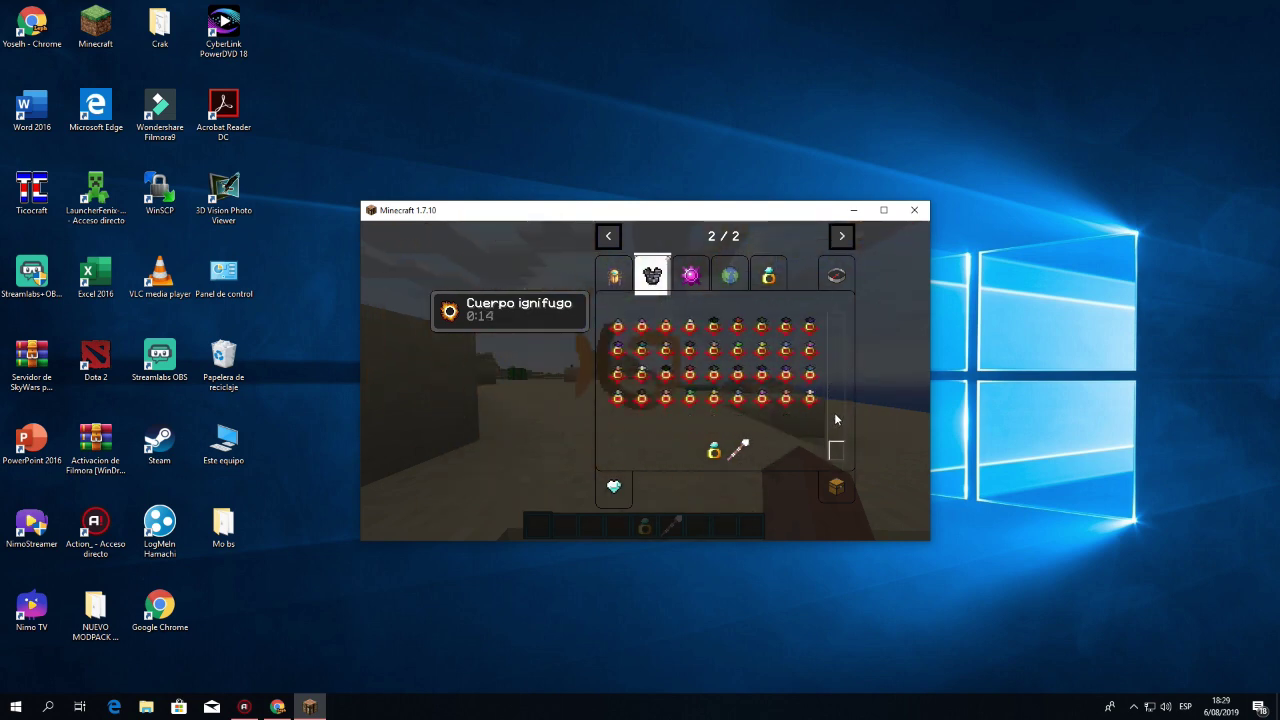
Put the Neiths Audacity bow from the Atum items in hotbar slot 2 and test it on the beach
{"action": "left_click", "coordinate": [616, 274]}
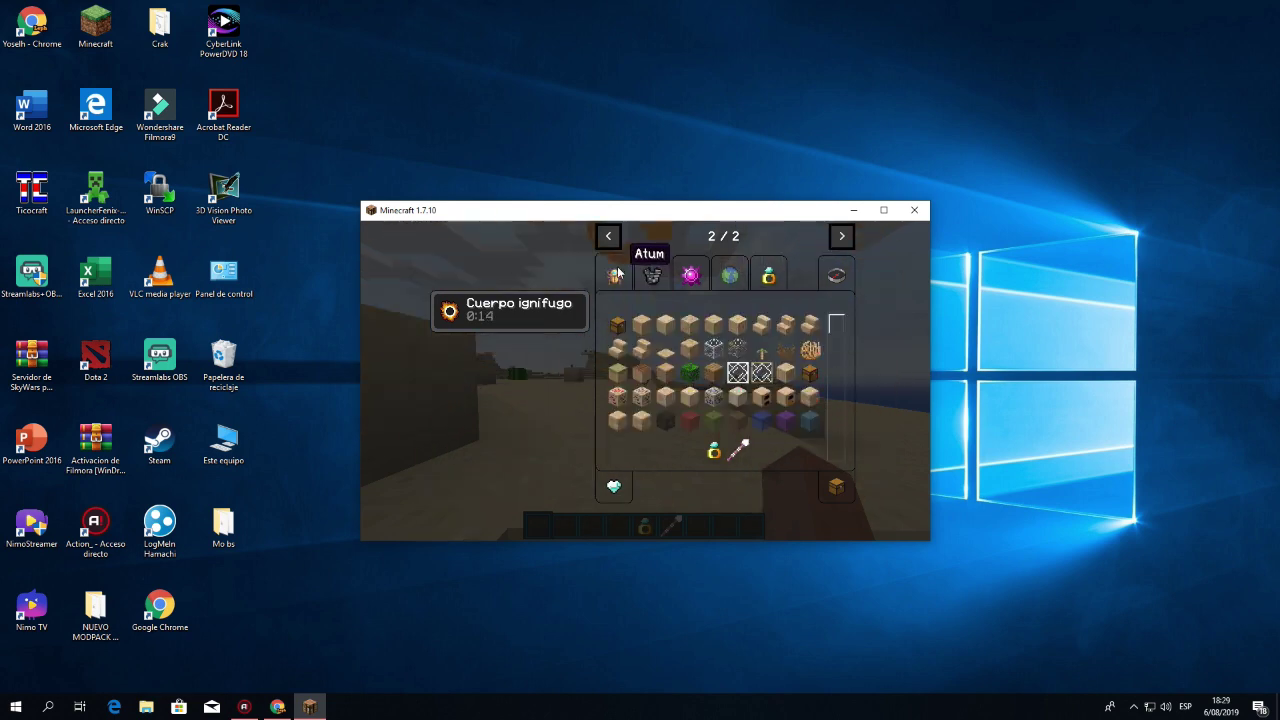
{"action": "left_click_drag", "start_coordinate": [837, 327], "coordinate": [835, 462]}
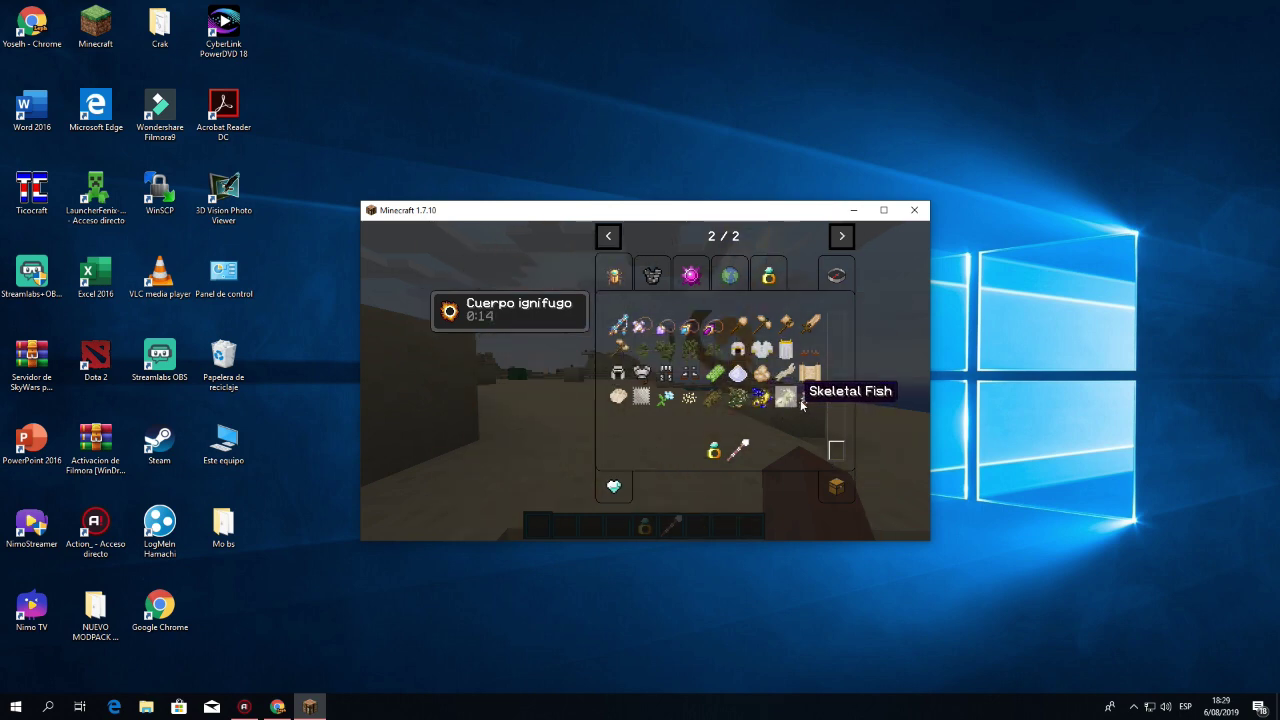
{"action": "key", "text": "e"}
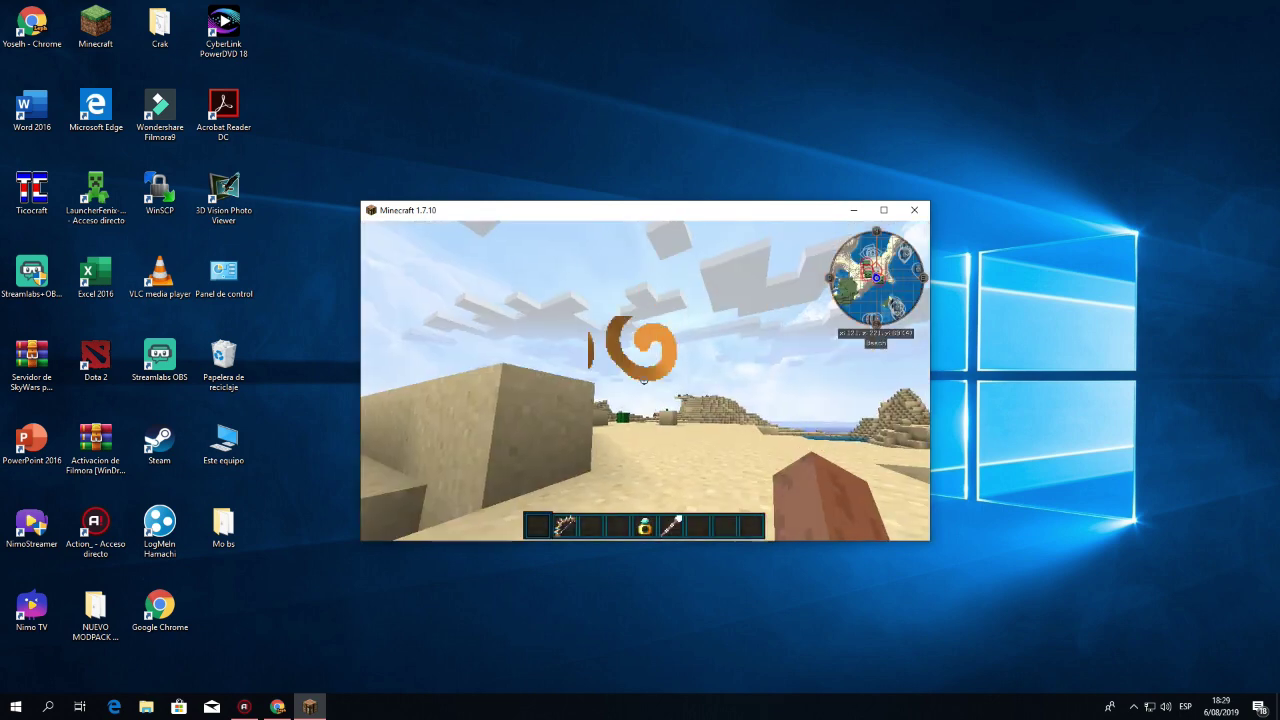
{"action": "key", "text": "2"}
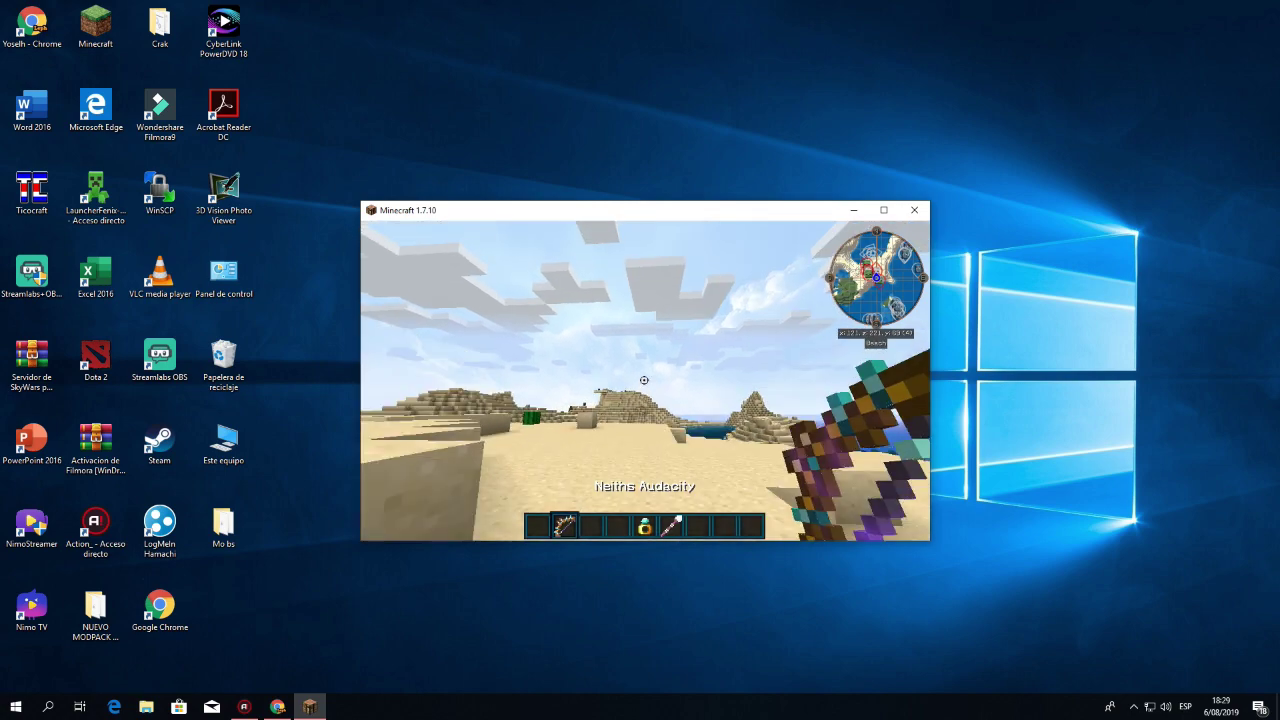
{"action": "right_click", "coordinate": [644, 380]}
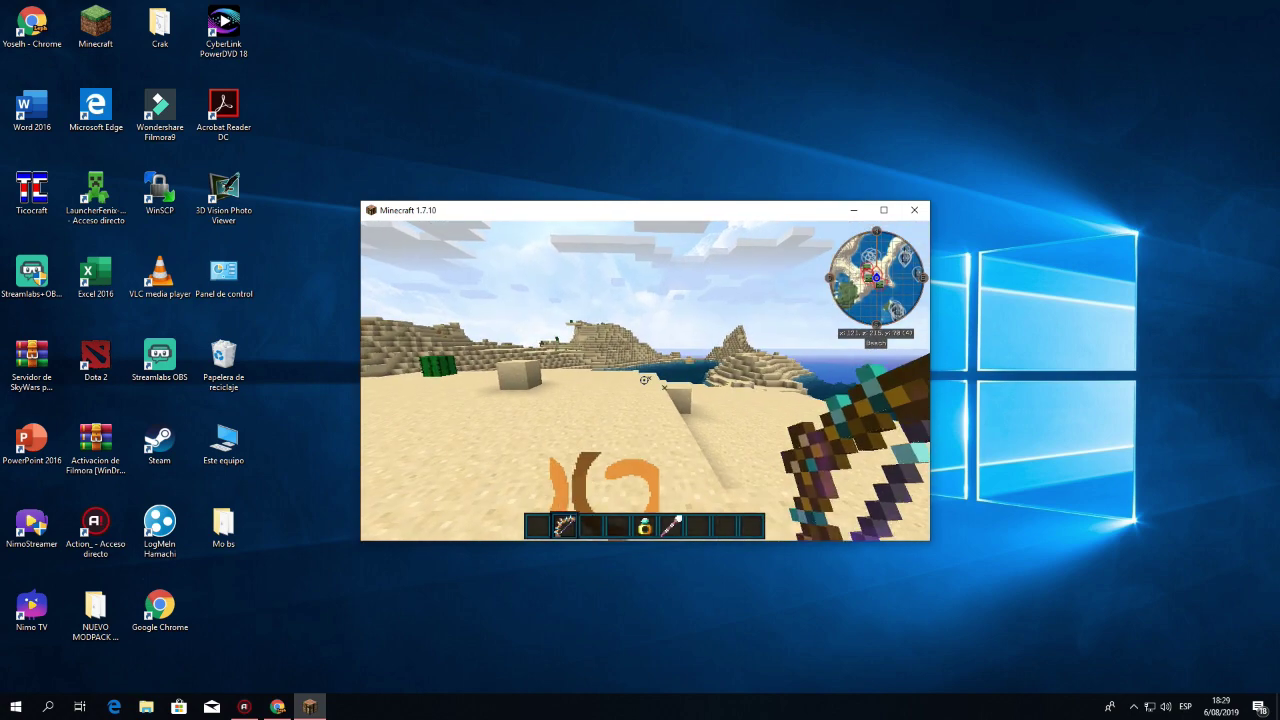
{"action": "right_click", "coordinate": [644, 380]}
Fill hotbar slots 1 to 7 with spawn eggs, including Piranha, SmallFish, BigGolem, Ent, Raccoon and Cricket, and close the inventory
{"action": "key", "text": "e"}
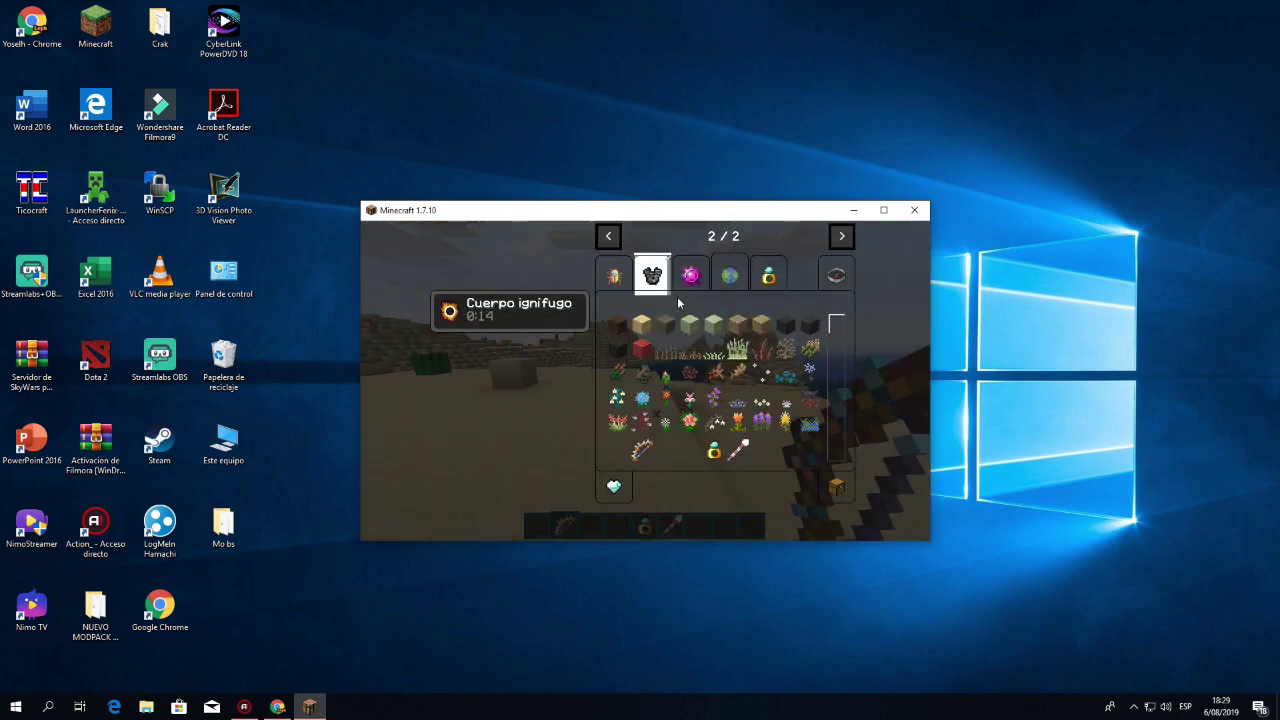
{"action": "left_click", "coordinate": [614, 276]}
{"action": "left_click", "coordinate": [608, 236]}
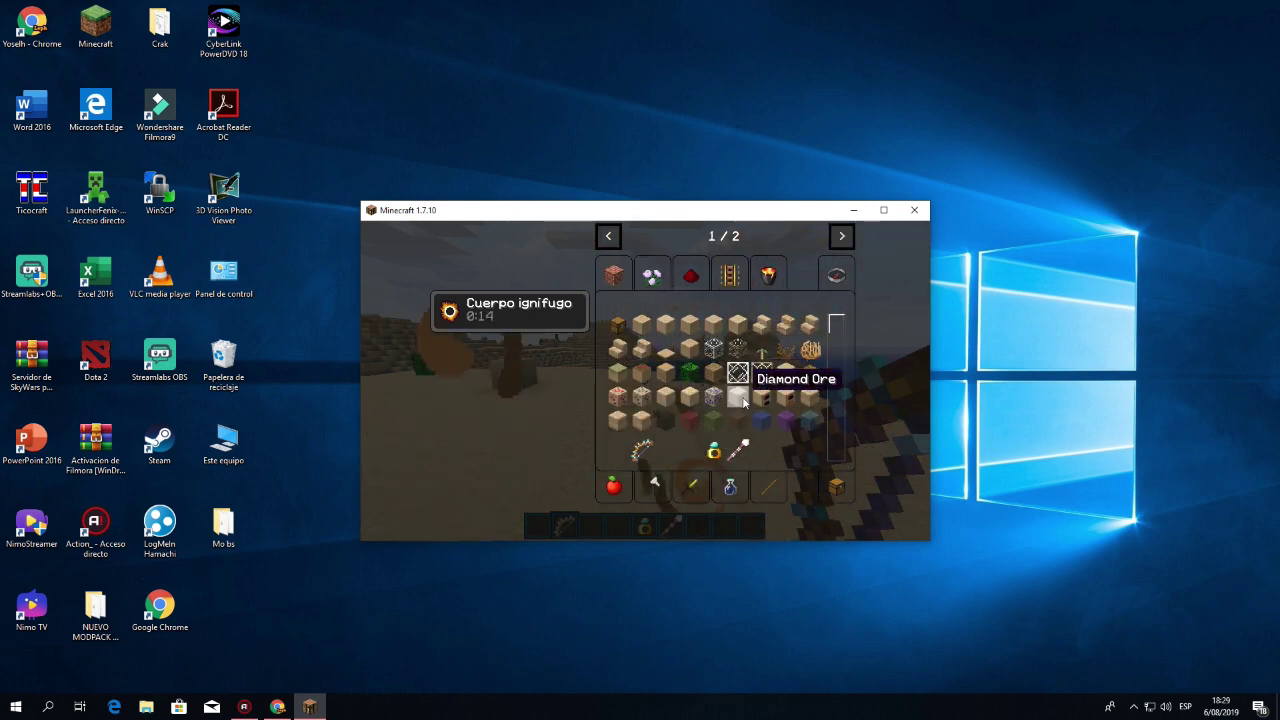
{"action": "left_click", "coordinate": [768, 276]}
{"action": "left_click_drag", "start_coordinate": [836, 324], "coordinate": [849, 458]}
{"action": "scroll", "coordinate": [849, 458], "scroll_direction": "up", "scroll_amount": 1}
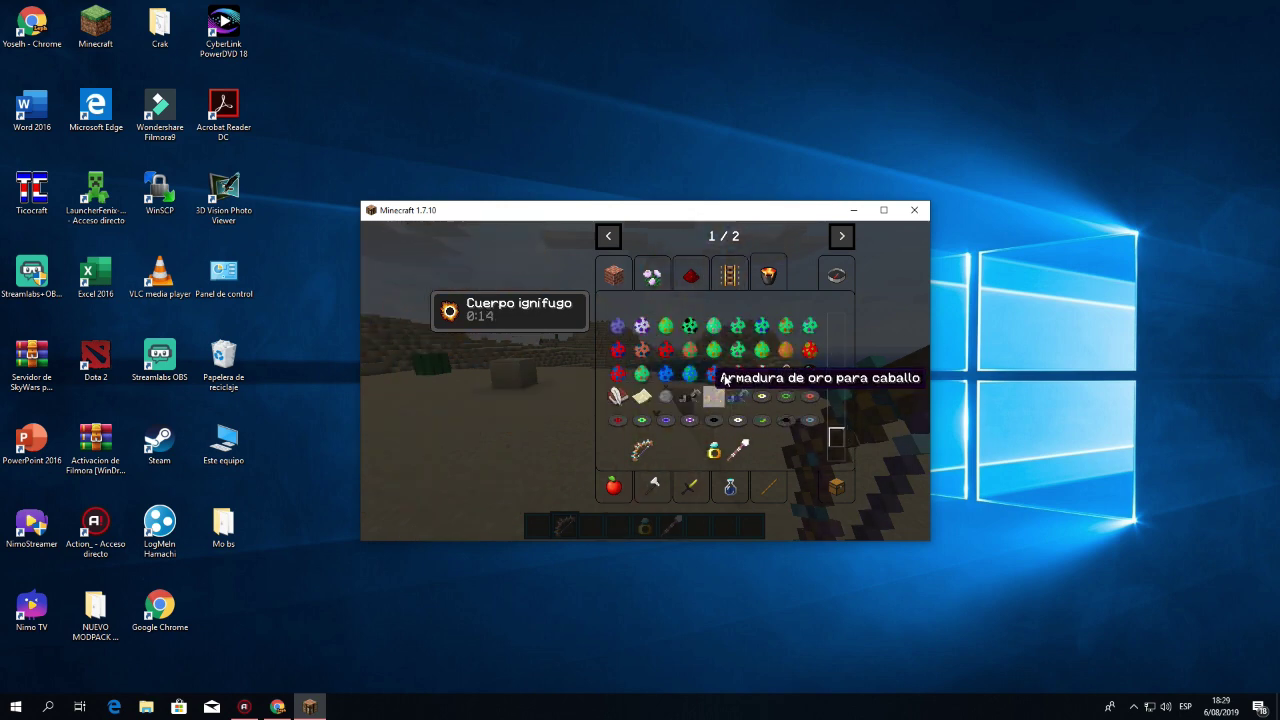
{"action": "key", "text": "1"}
{"action": "key", "text": "2"}
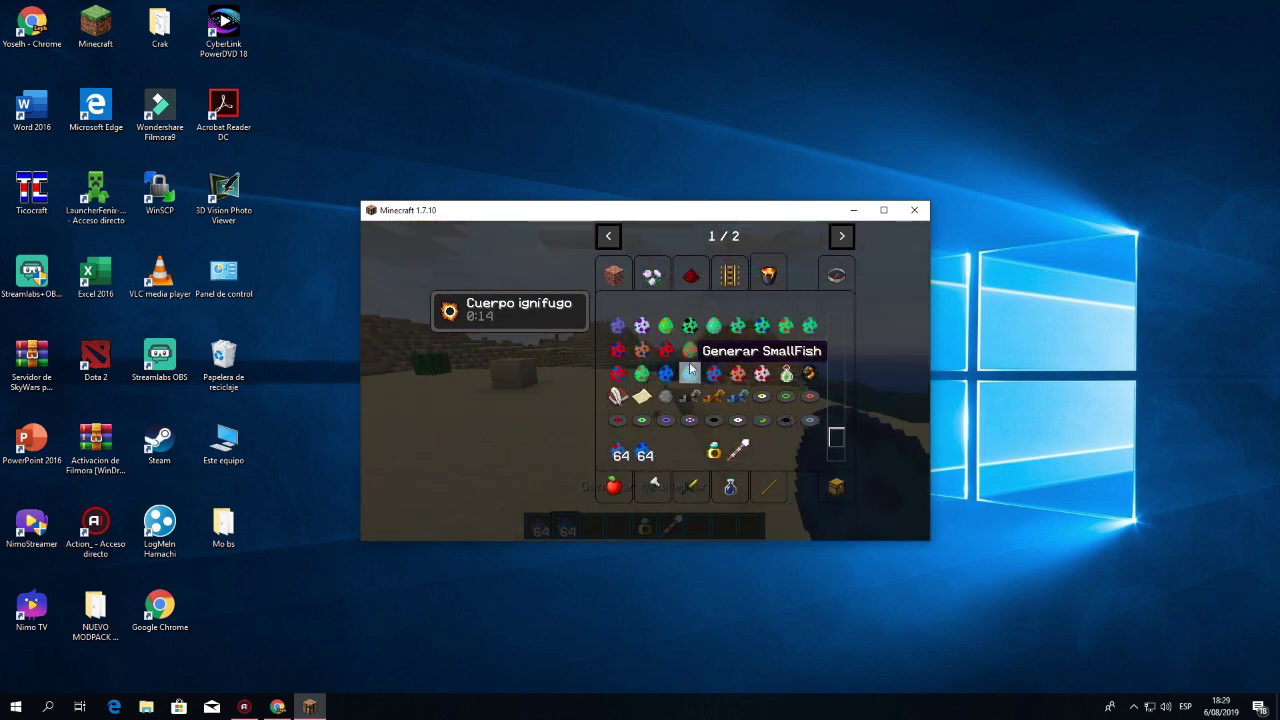
{"action": "key", "text": "3"}
{"action": "key", "text": "4"}
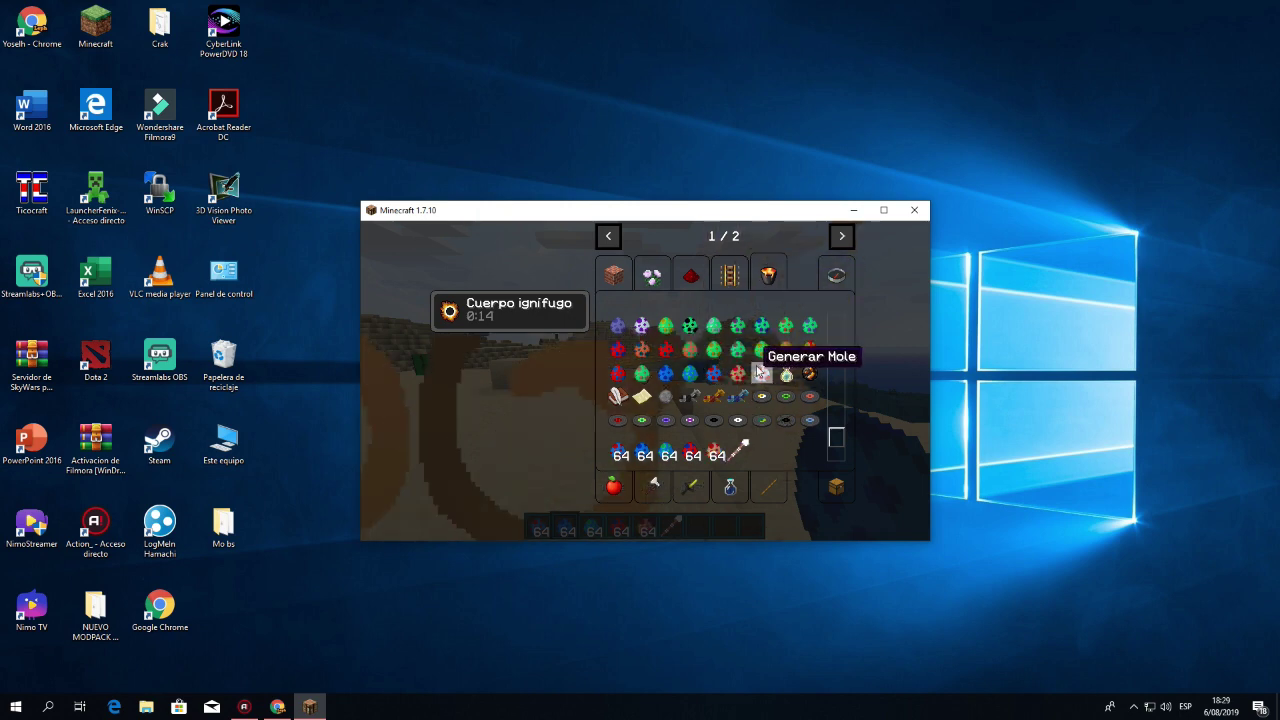
{"action": "key", "text": "5"}
{"action": "key", "text": "6"}
{"action": "key", "text": "e"}
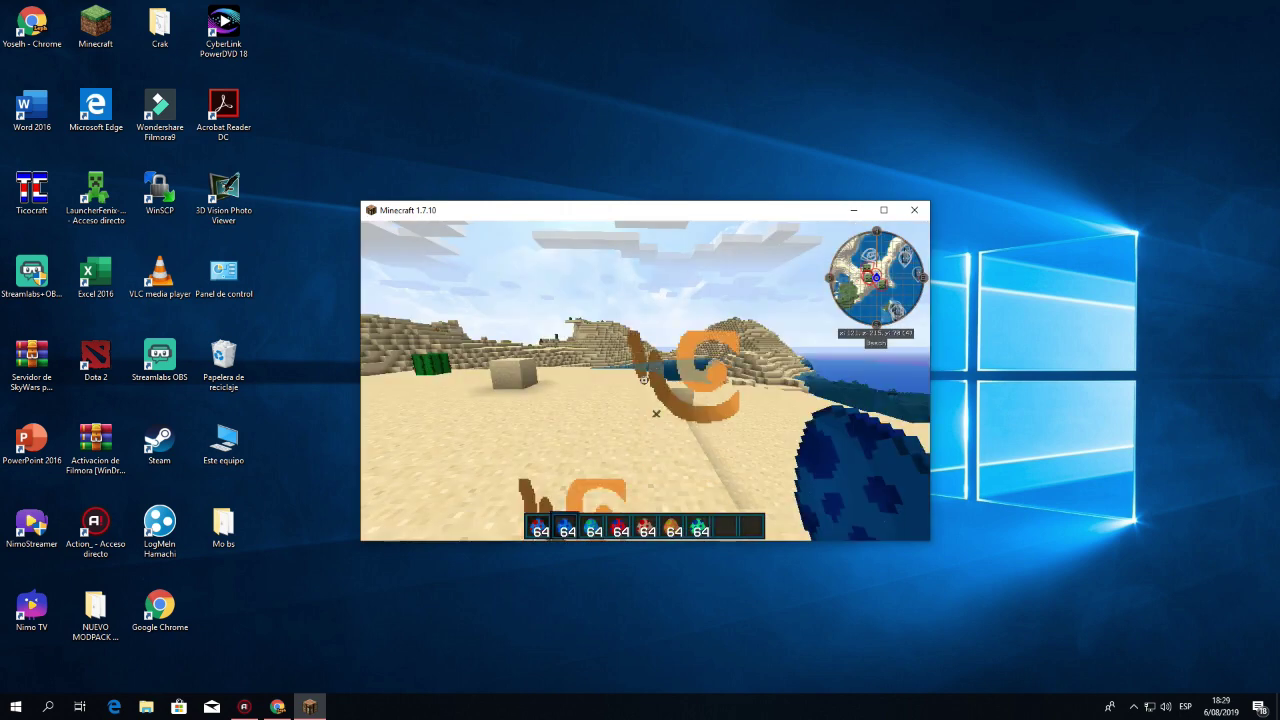
Spawn a Piranha and the other fish from their eggs on the sand in front of the character
{"action": "right_click", "coordinate": [644, 380]}
{"action": "key", "text": "1"}
{"action": "right_click", "coordinate": [644, 380]}
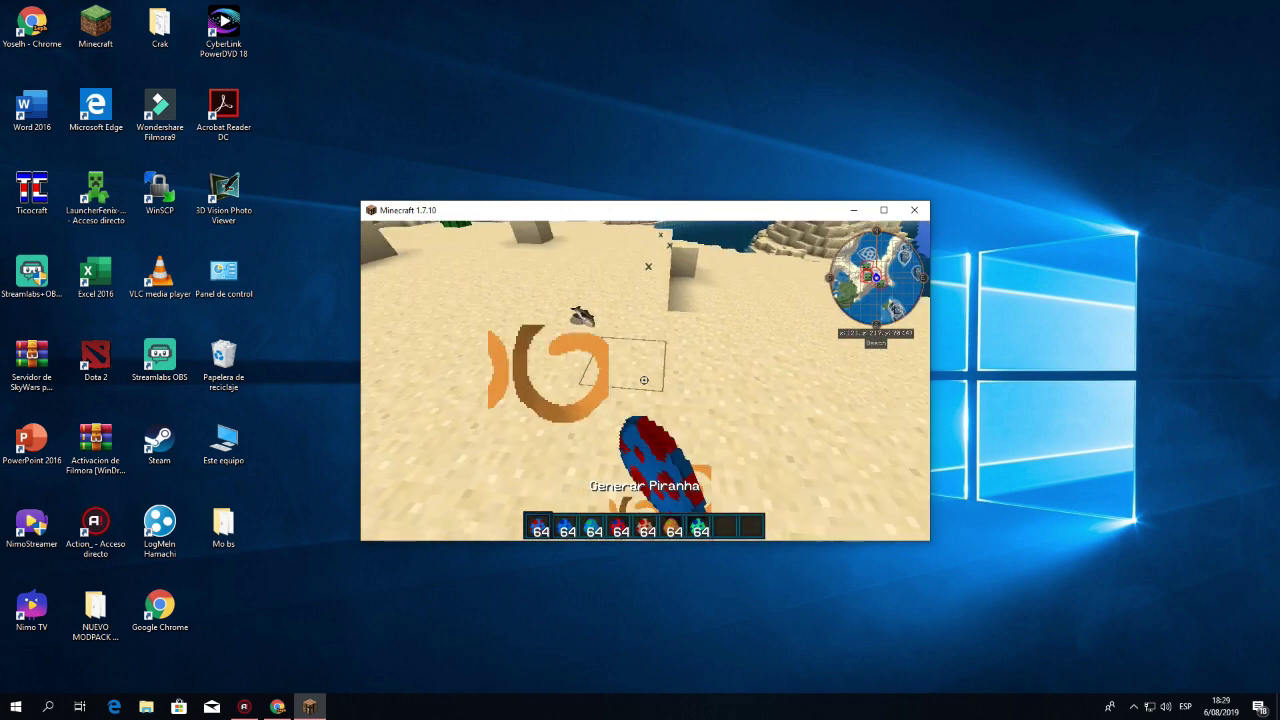
{"action": "key", "text": "4"}
{"action": "right_click", "coordinate": [644, 380]}
{"action": "key", "text": "2"}
{"action": "right_click", "coordinate": [644, 380]}
Spawn BigGolem creatures on the beach with the egg in hotbar slot 4
{"action": "key", "text": "4"}
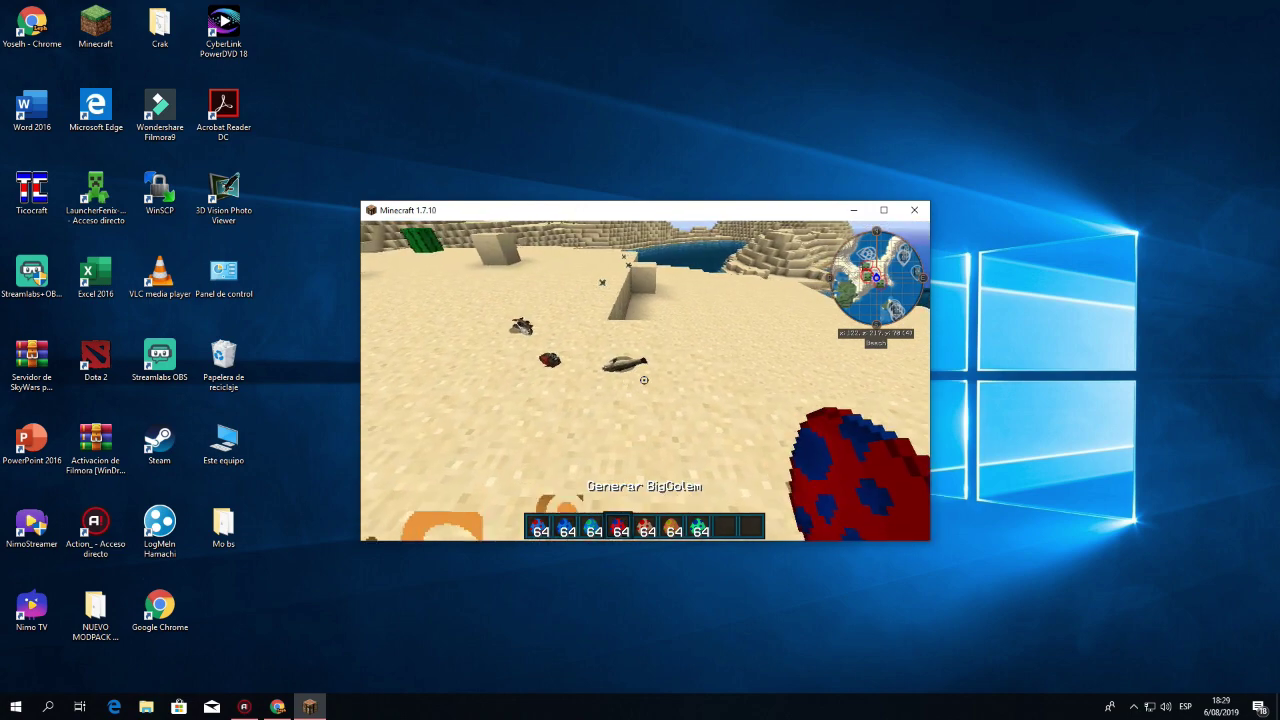
{"action": "right_click", "coordinate": [644, 380]}
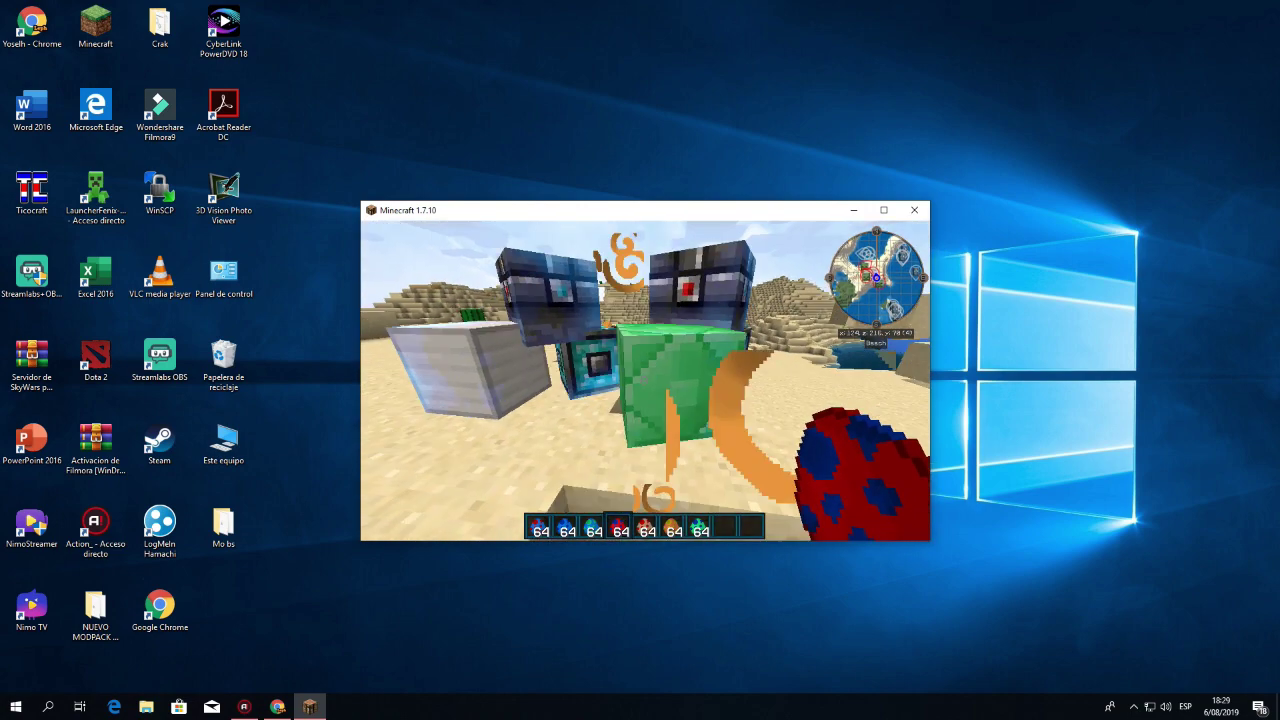
{"action": "key", "text": "5"}
{"action": "key", "text": "4"}
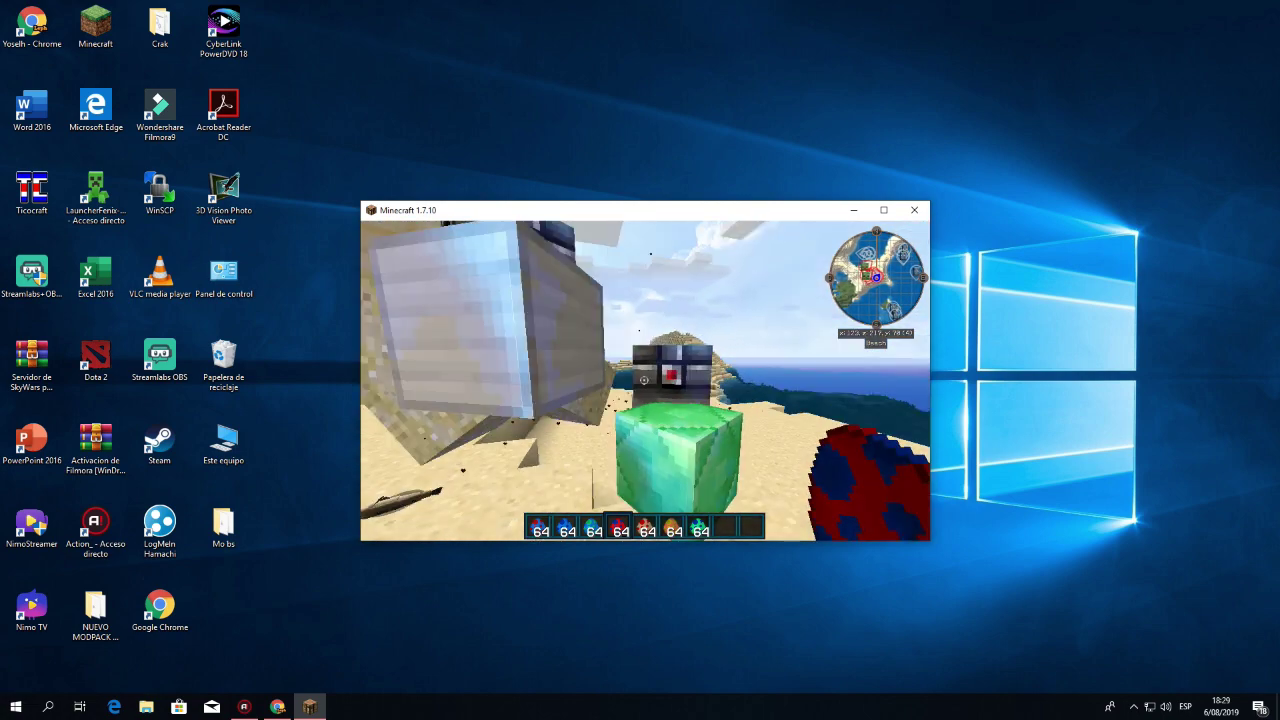
{"action": "right_click", "coordinate": [644, 380]}
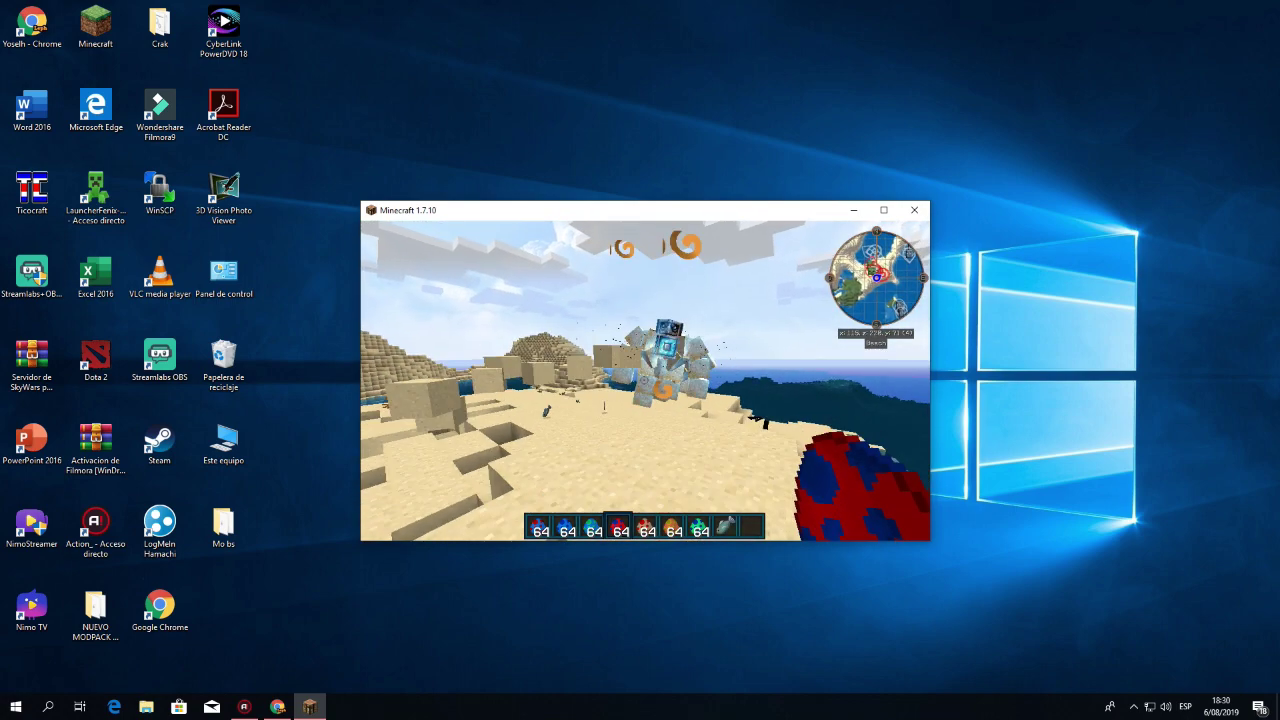
Spawn an Ent and a Raccoon on the sand with their spawn eggs
{"action": "scroll", "coordinate": [644, 380], "scroll_direction": "down", "scroll_amount": 1}
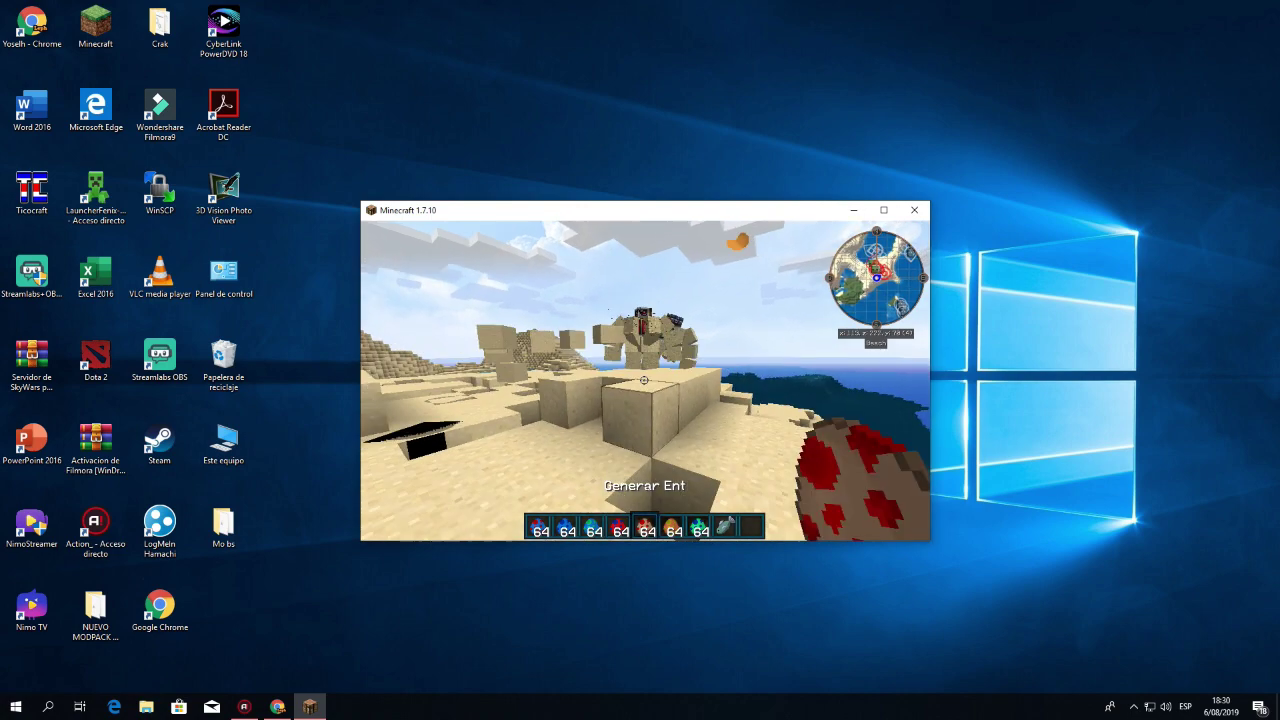
{"action": "right_click", "coordinate": [644, 380]}
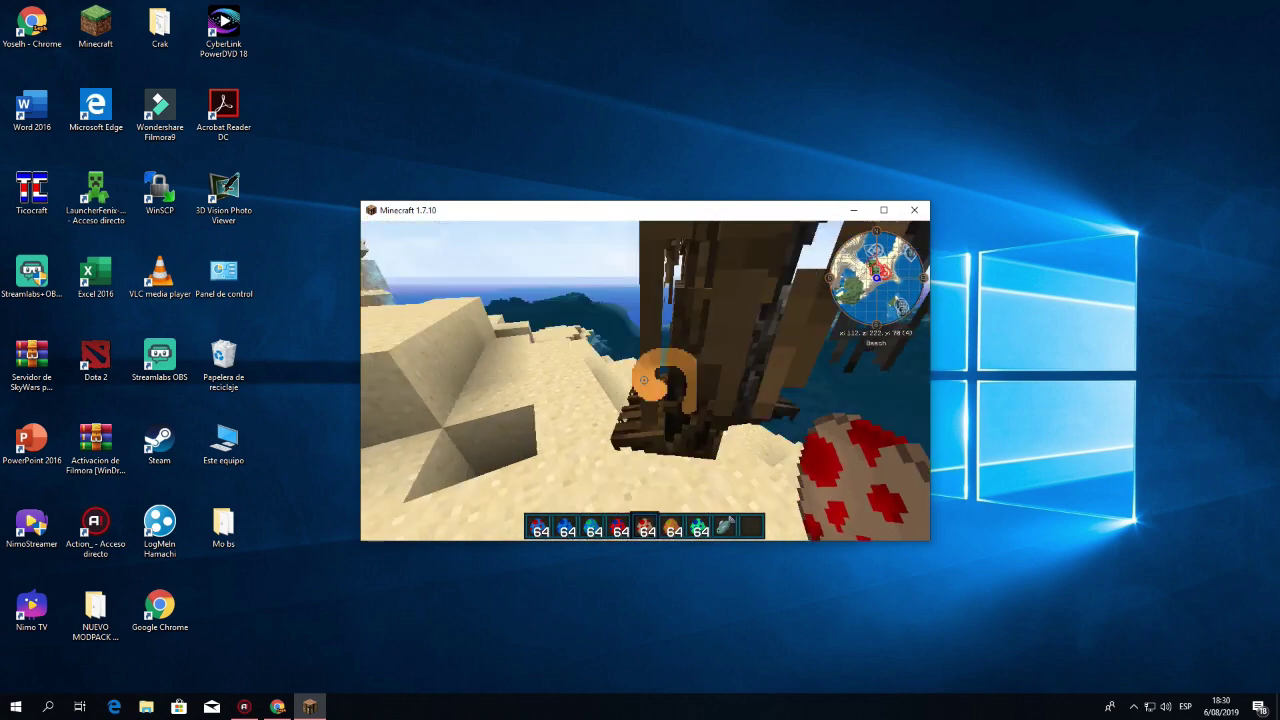
{"action": "scroll", "coordinate": [644, 380], "scroll_direction": "down", "scroll_amount": 1}
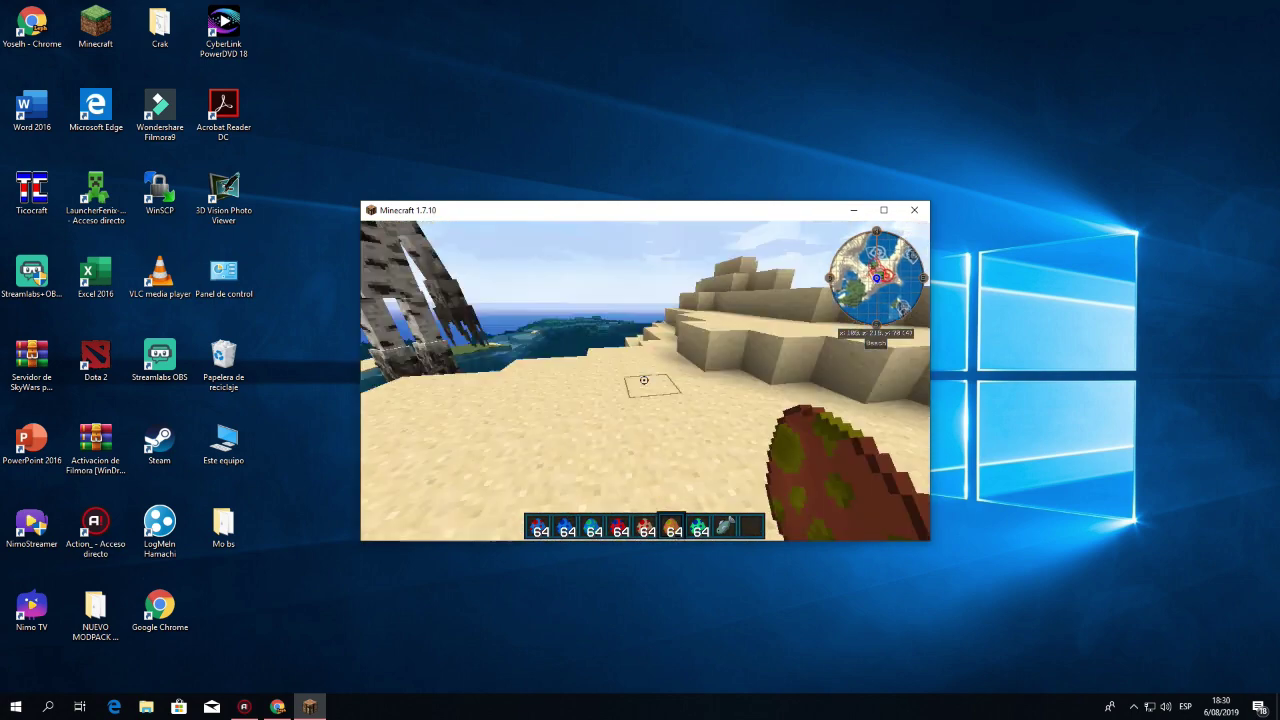
{"action": "right_click", "coordinate": [644, 380]}
{"action": "right_click", "coordinate": [644, 380]}
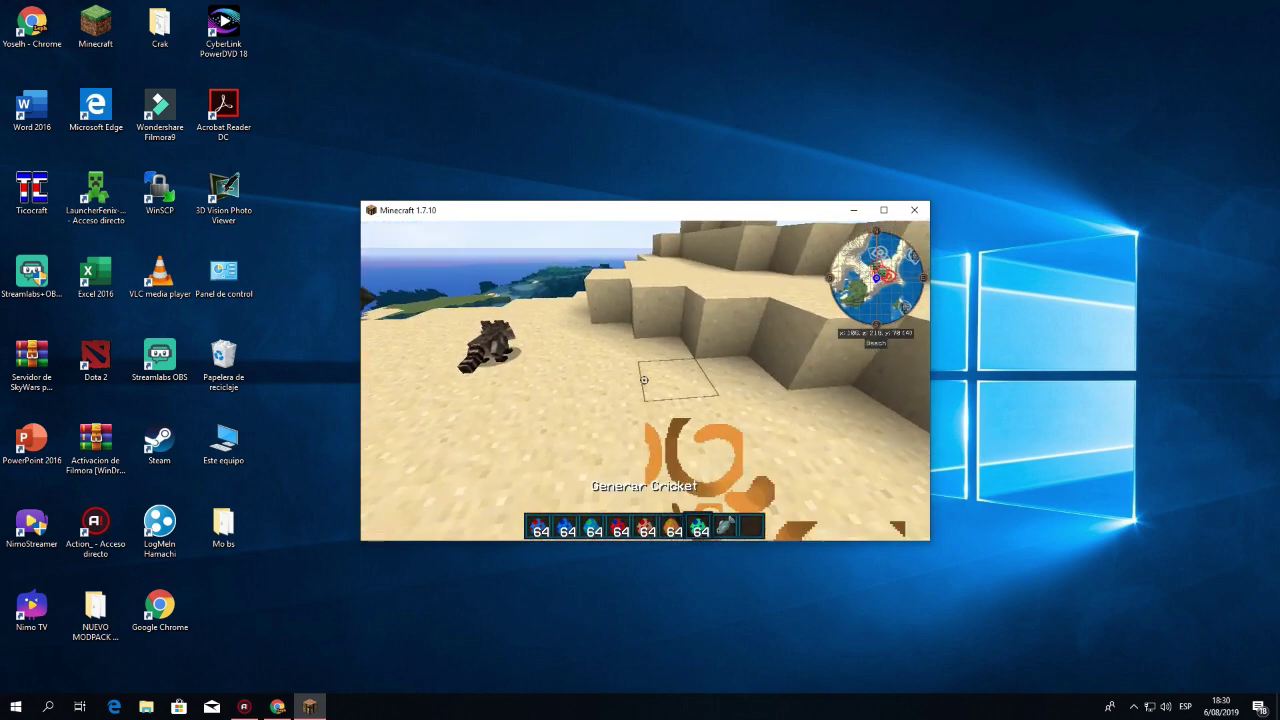
Try the /gm 0 command, and switch the game to survival mode with /gamemode 0
{"action": "type", "text": "t"}
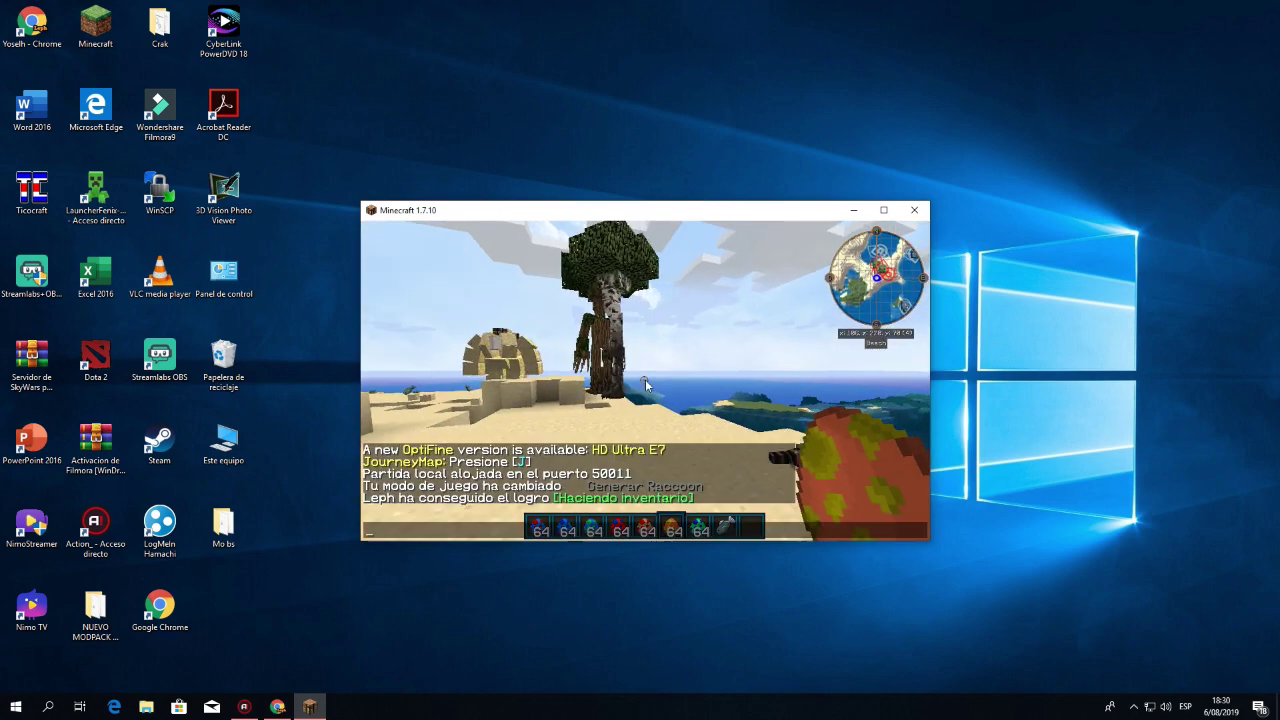
{"action": "type", "text": "/gm 0"}
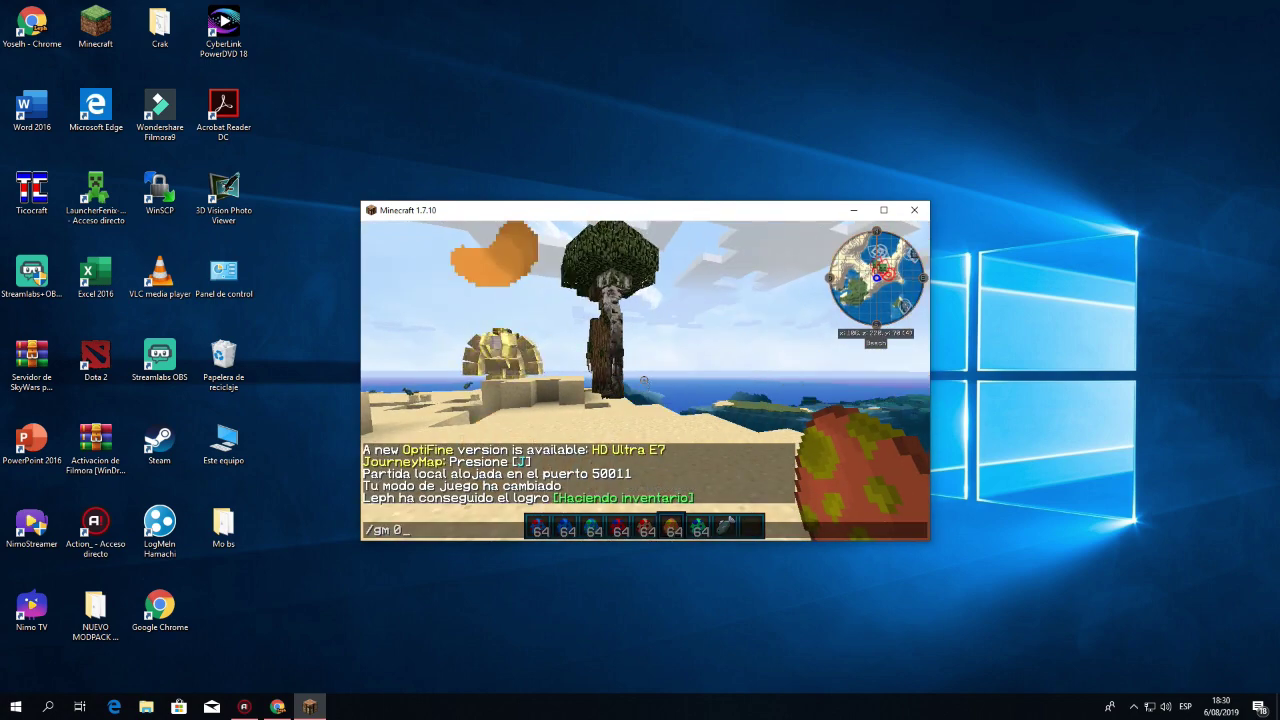
{"action": "type", "text": "t/"}
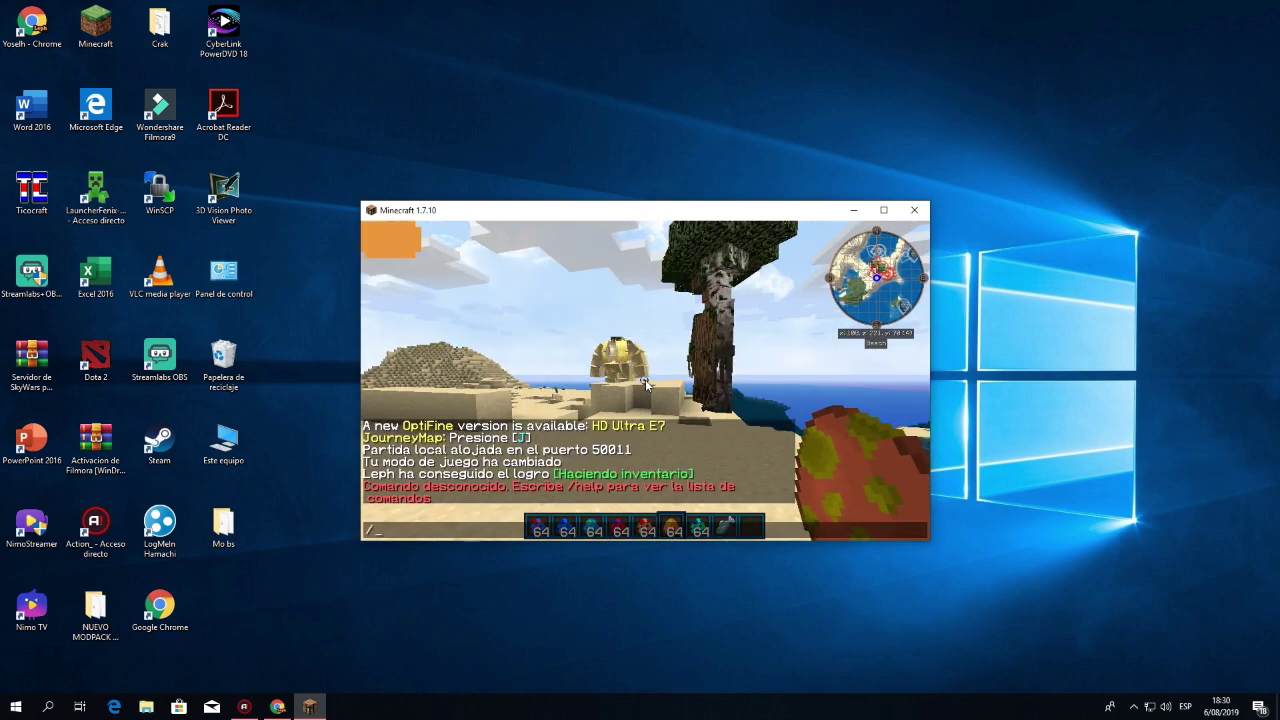
{"action": "type", "text": "gamemode 0"}
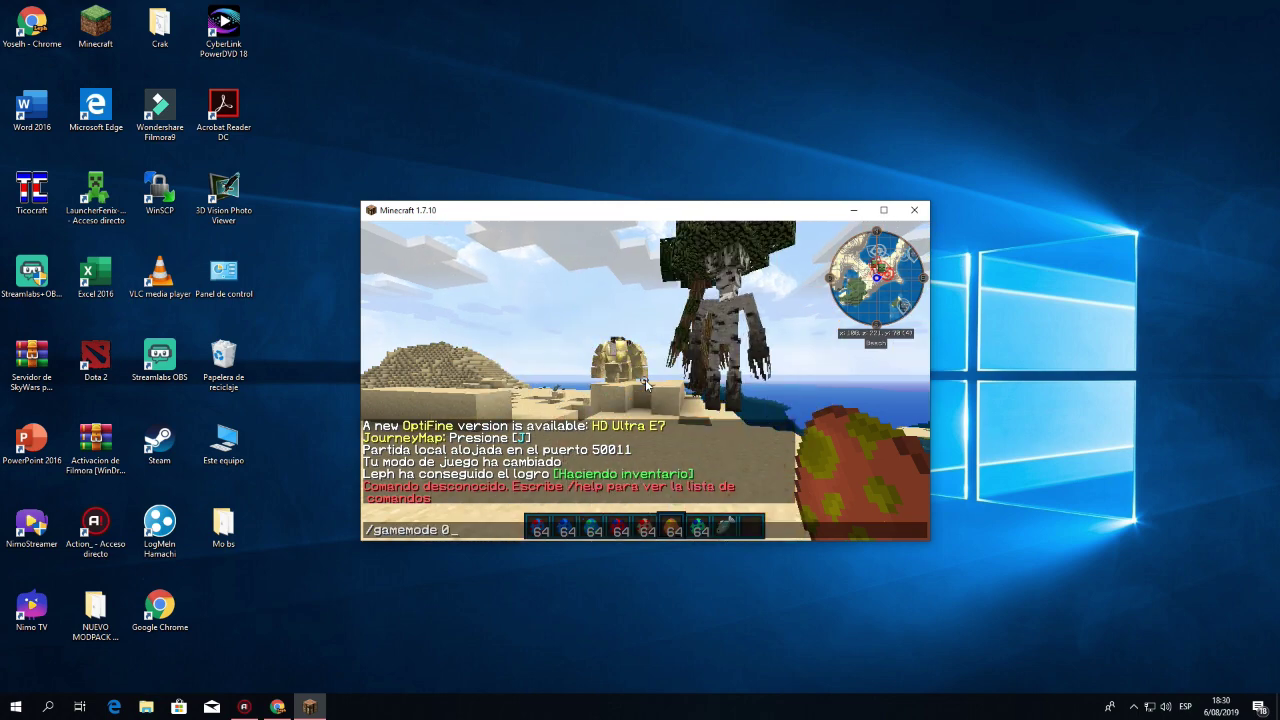
{"action": "key", "text": "Return"}
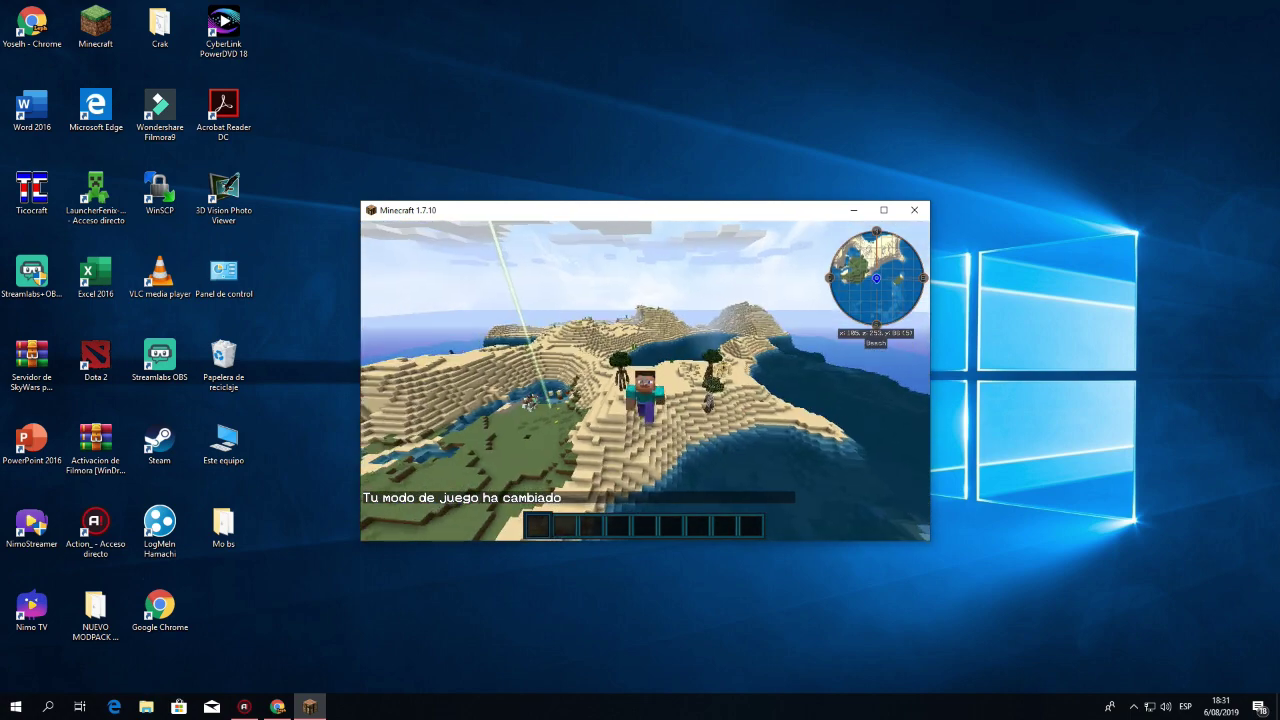
Fly out over the water beside the beach and save a new waypoint named hopla there for the Overworld
{"action": "key", "text": "w"}
{"action": "key", "text": "w"}
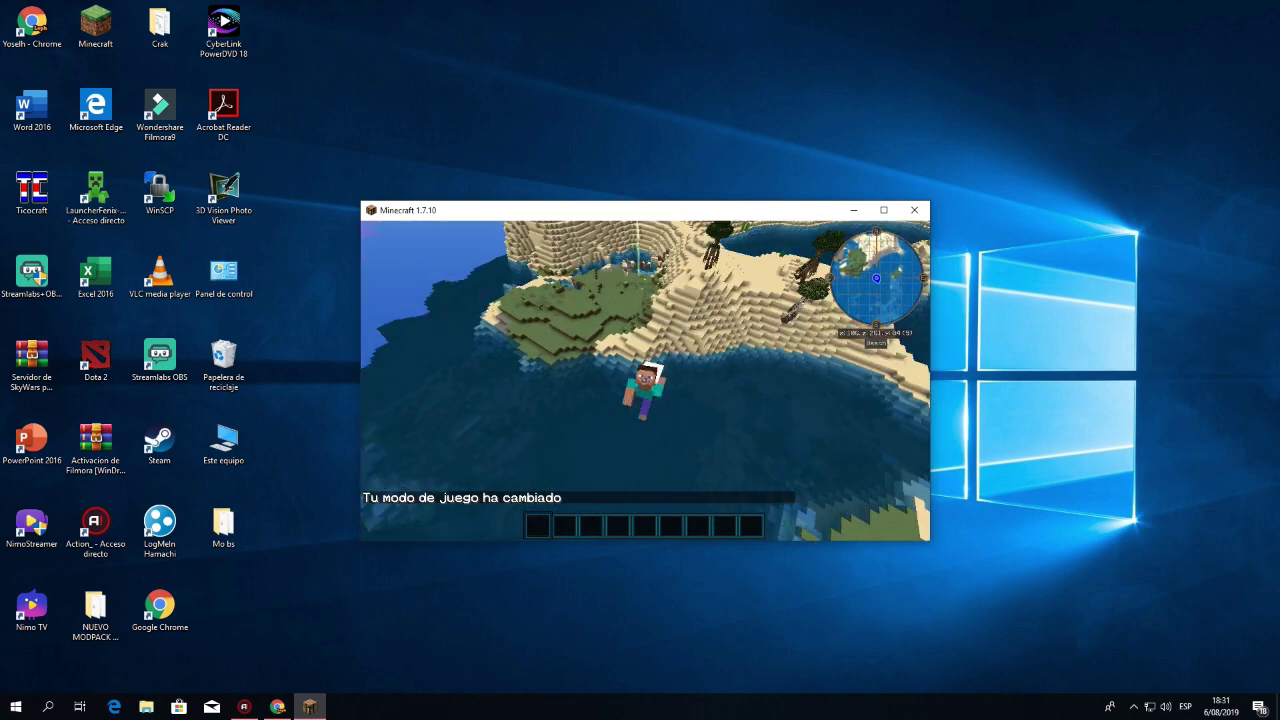
{"action": "key", "text": "b"}
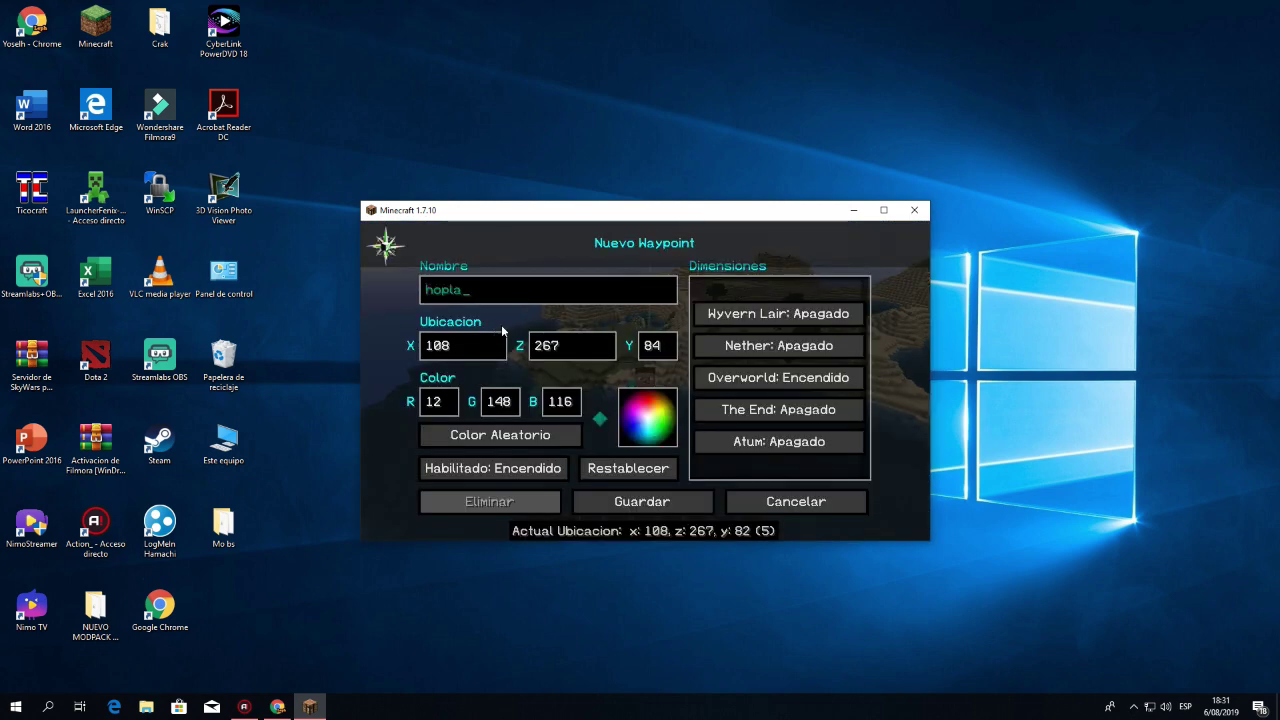
{"action": "left_click", "coordinate": [640, 501]}
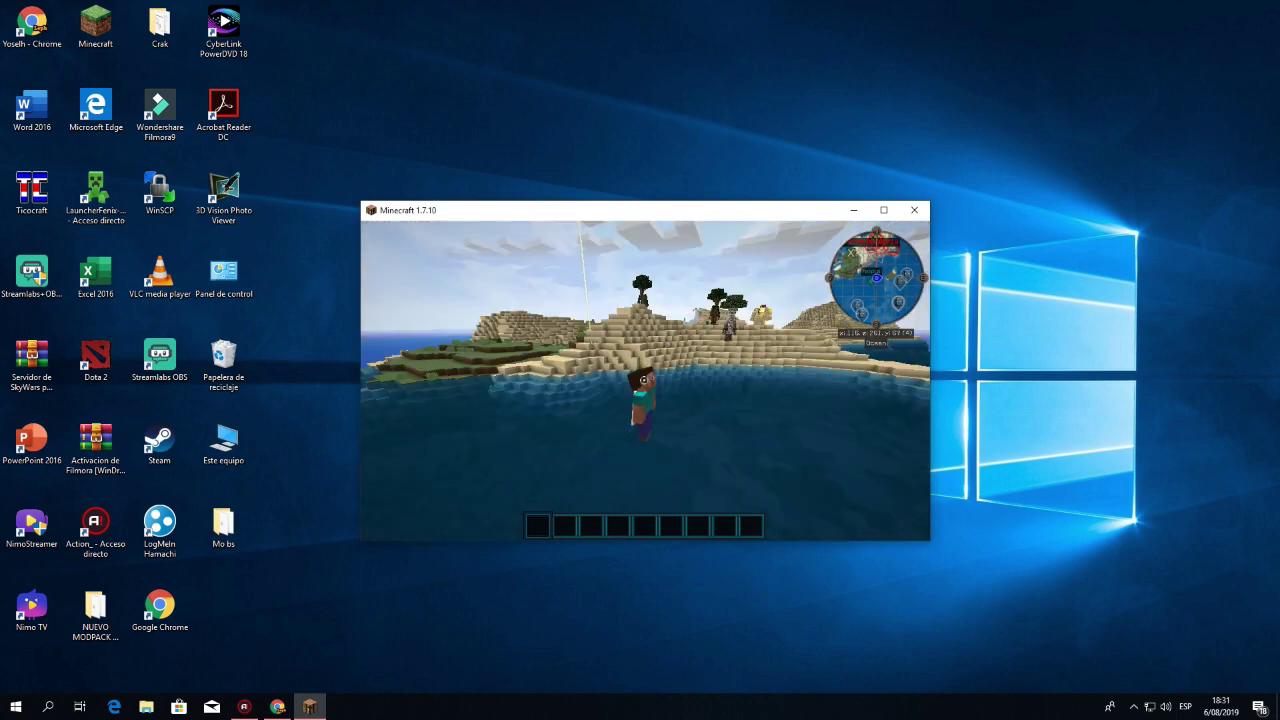
Open the game menu, and check the server's status on the Aternos page in Chrome before returning to Minecraft
{"action": "key", "text": "Escape"}
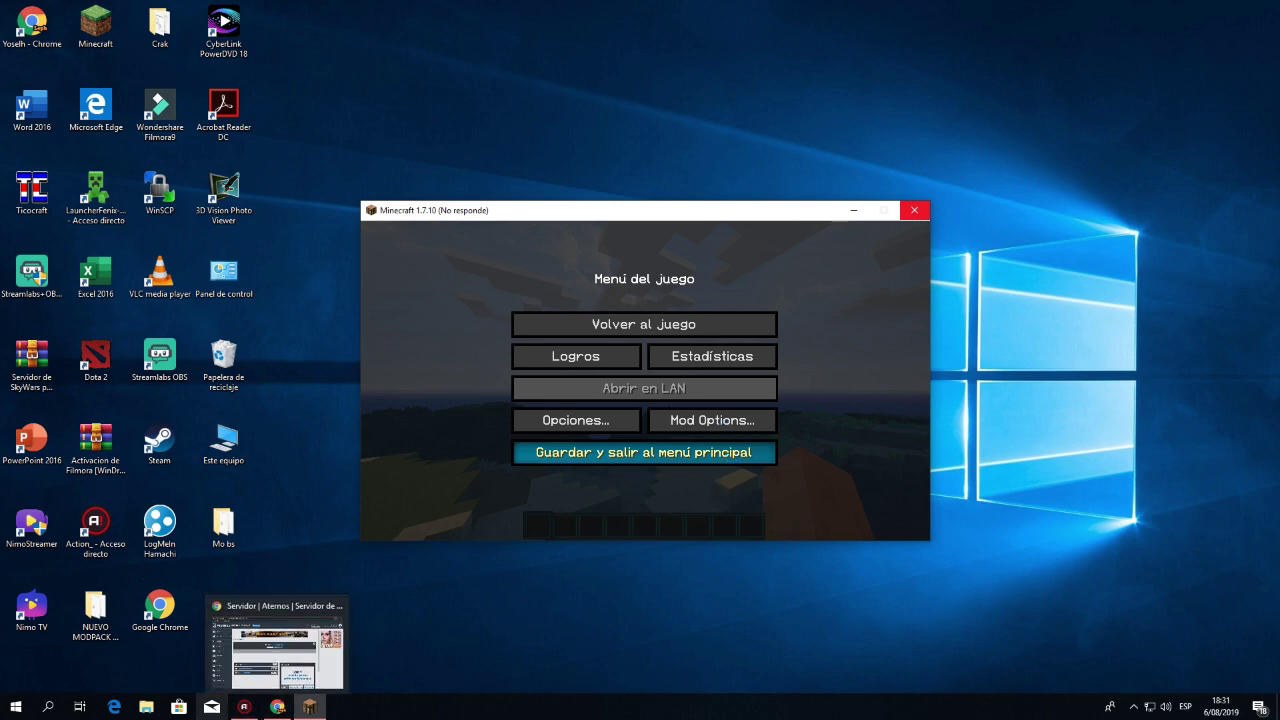
{"action": "mouse_move", "coordinate": [279, 707]}
{"action": "left_click", "coordinate": [283, 672]}
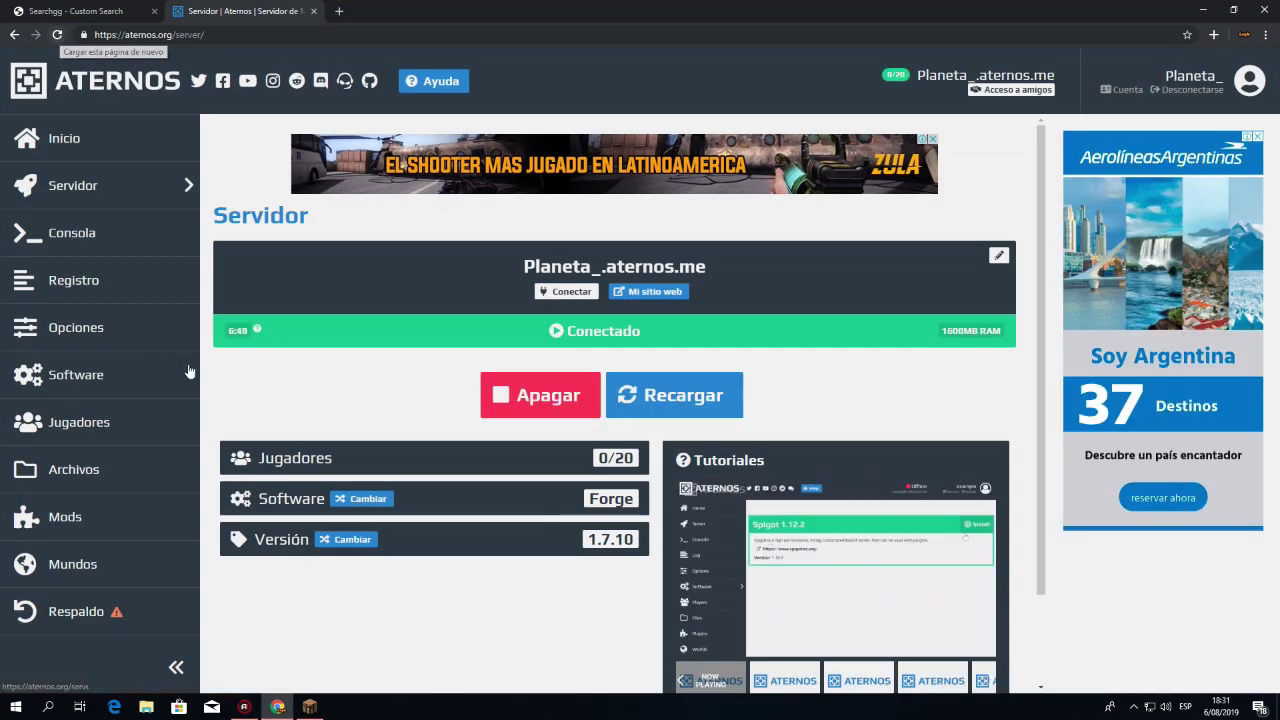
{"action": "left_click", "coordinate": [307, 707]}
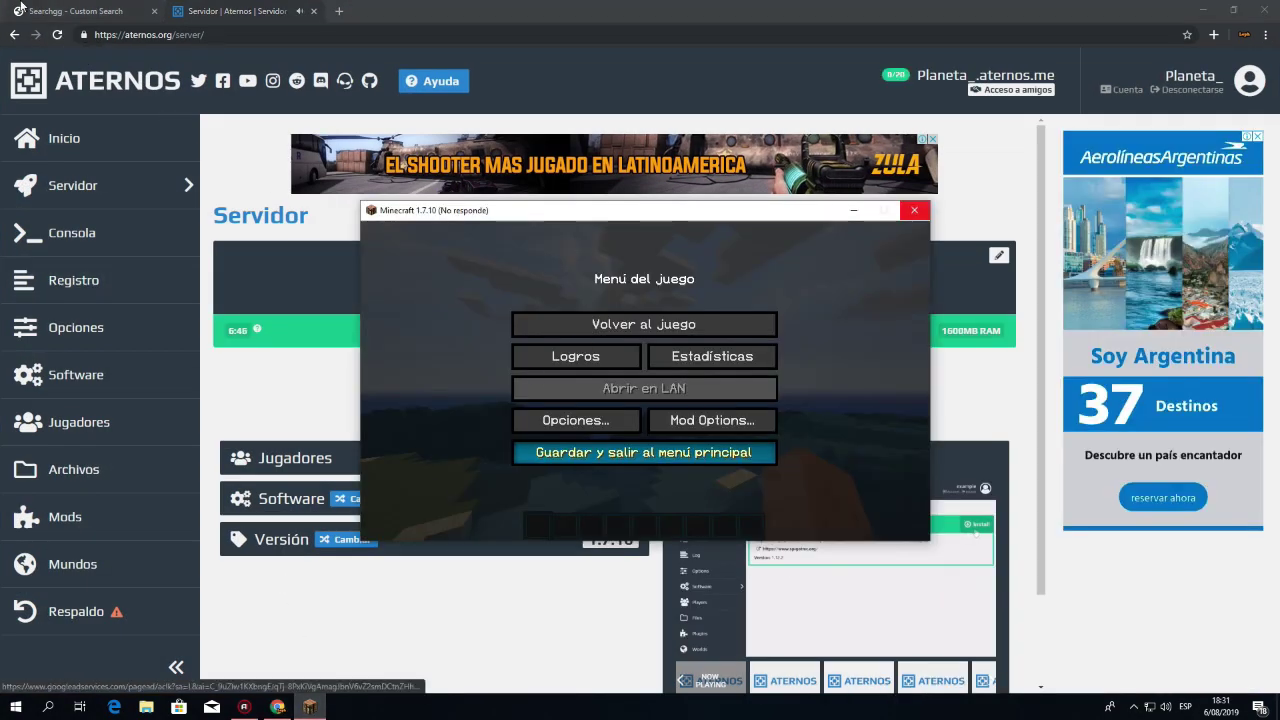
{"action": "left_click", "coordinate": [20, 10]}
{"action": "left_click", "coordinate": [230, 11]}
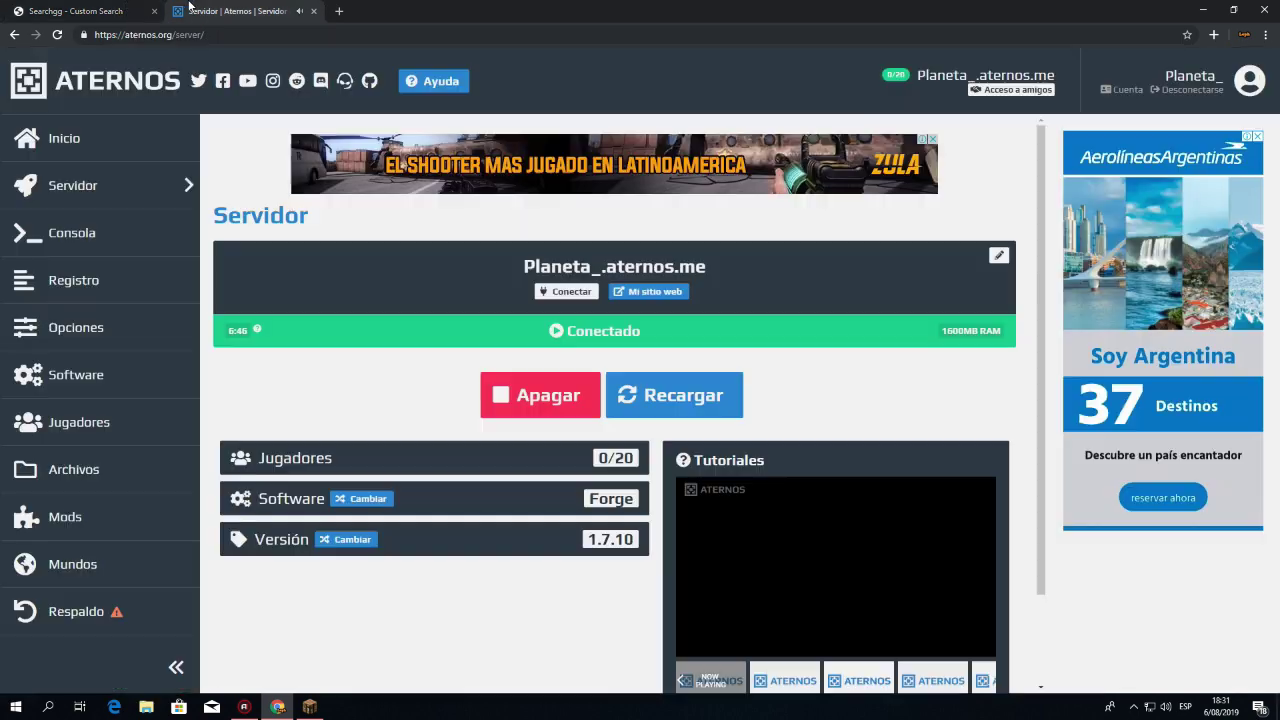
{"action": "left_click", "coordinate": [309, 707]}
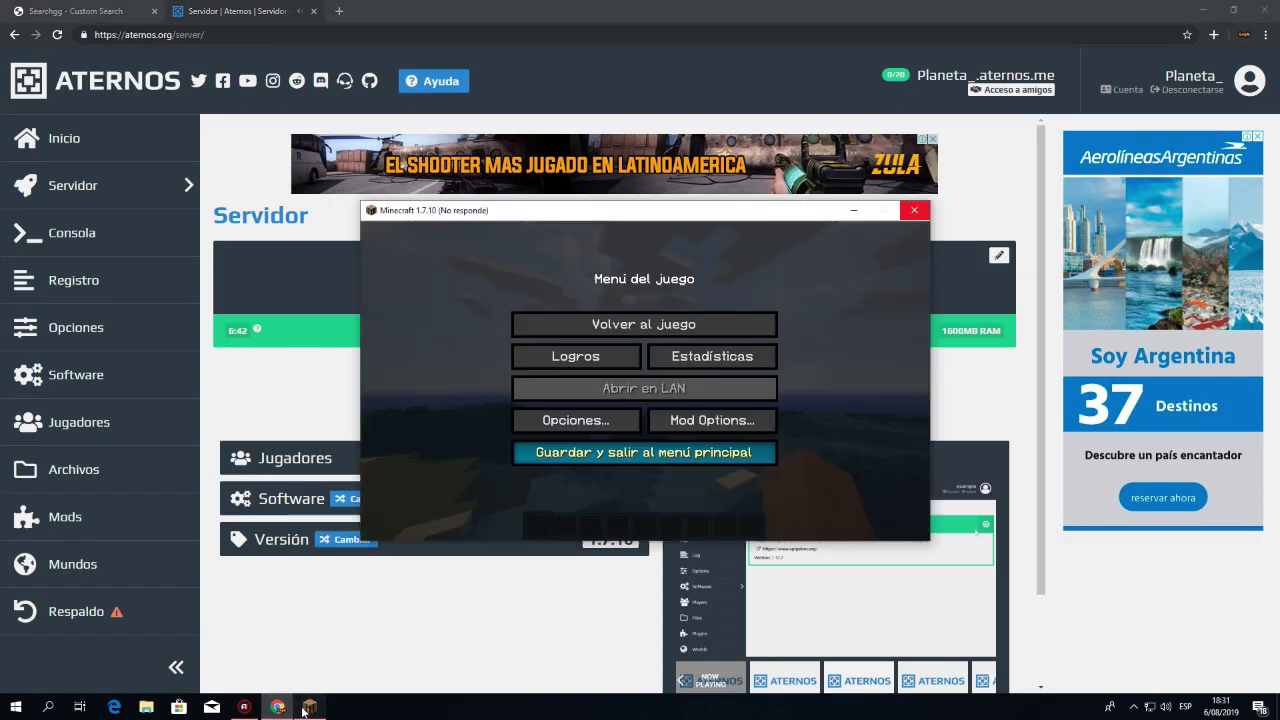